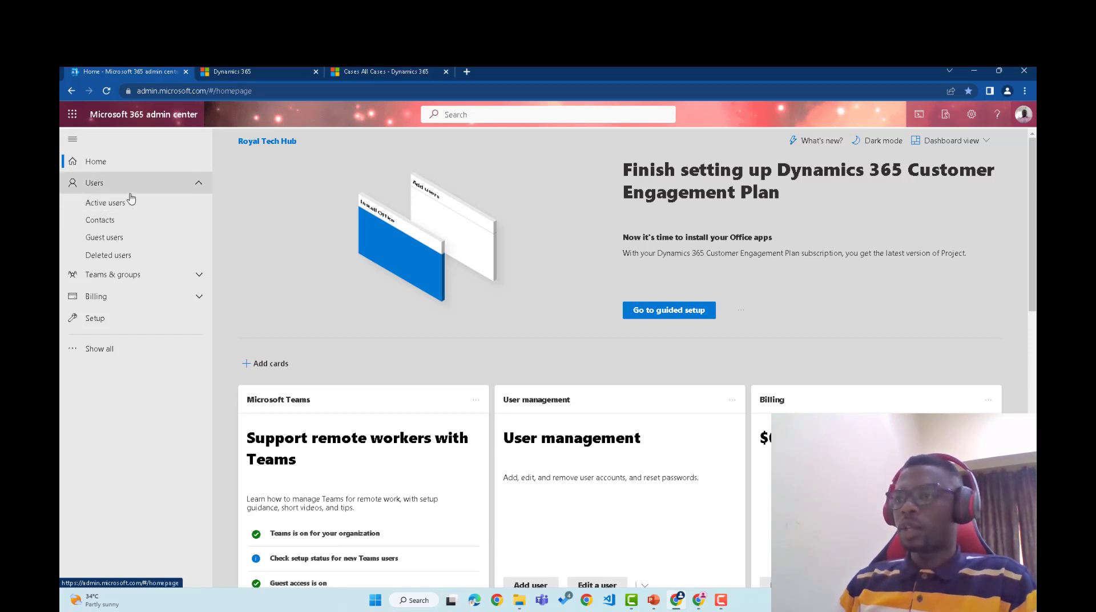
Start adding a new active user with first name customer, last name Support and the matching display name.
left_click(141, 188)
left_click(141, 189)
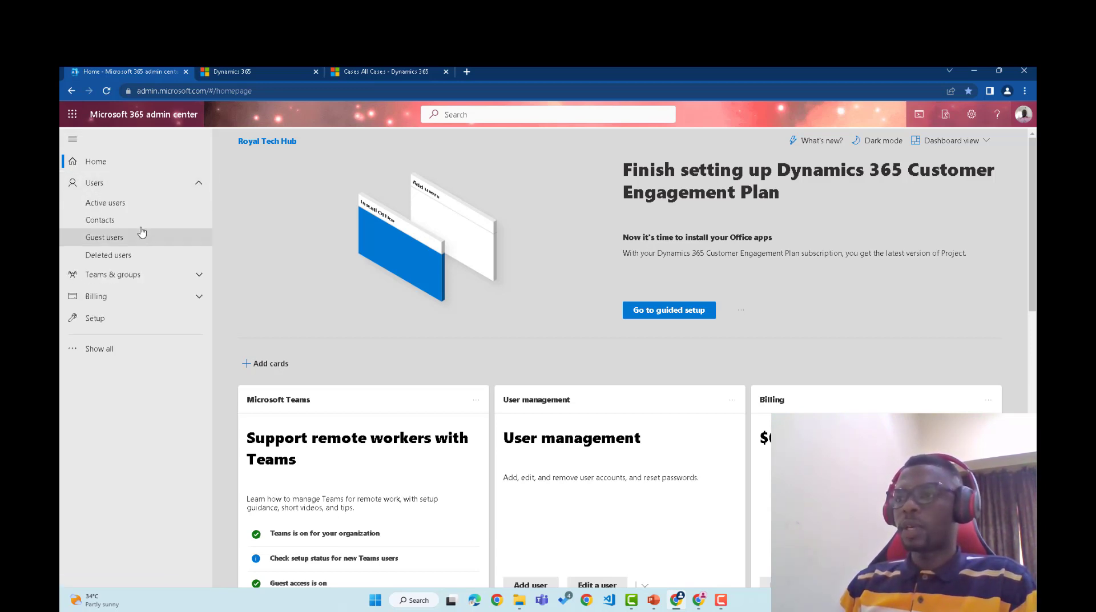
left_click(138, 210)
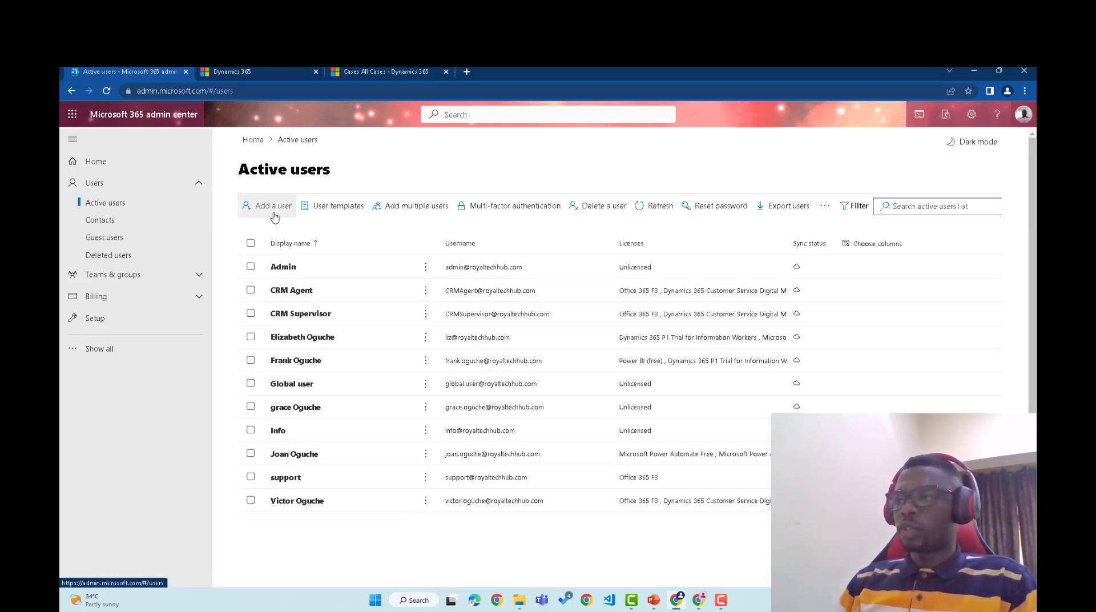
left_click(274, 207)
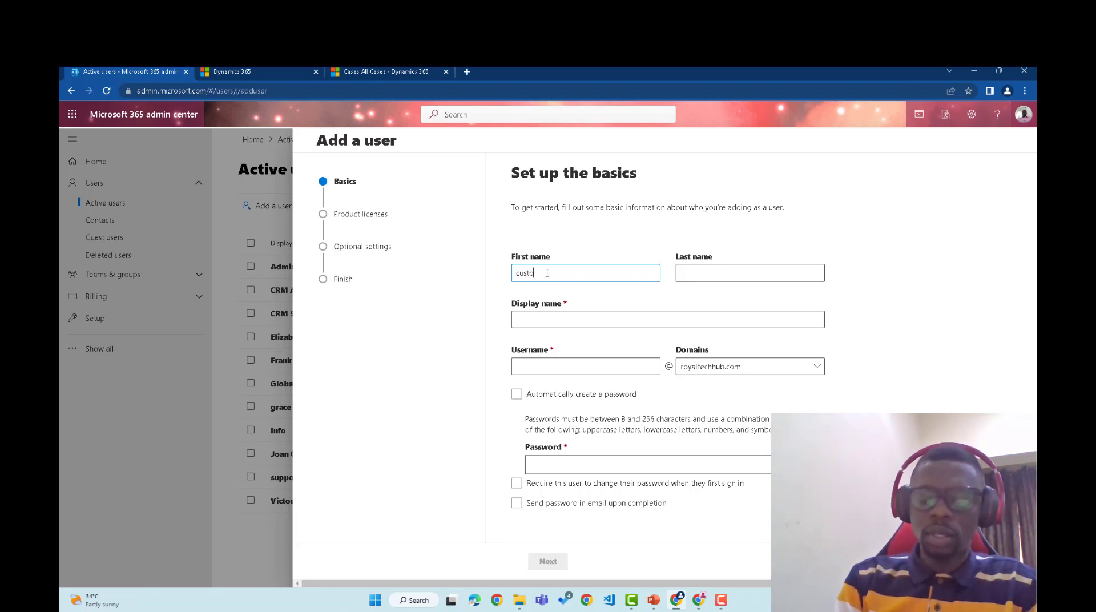
type("mer")
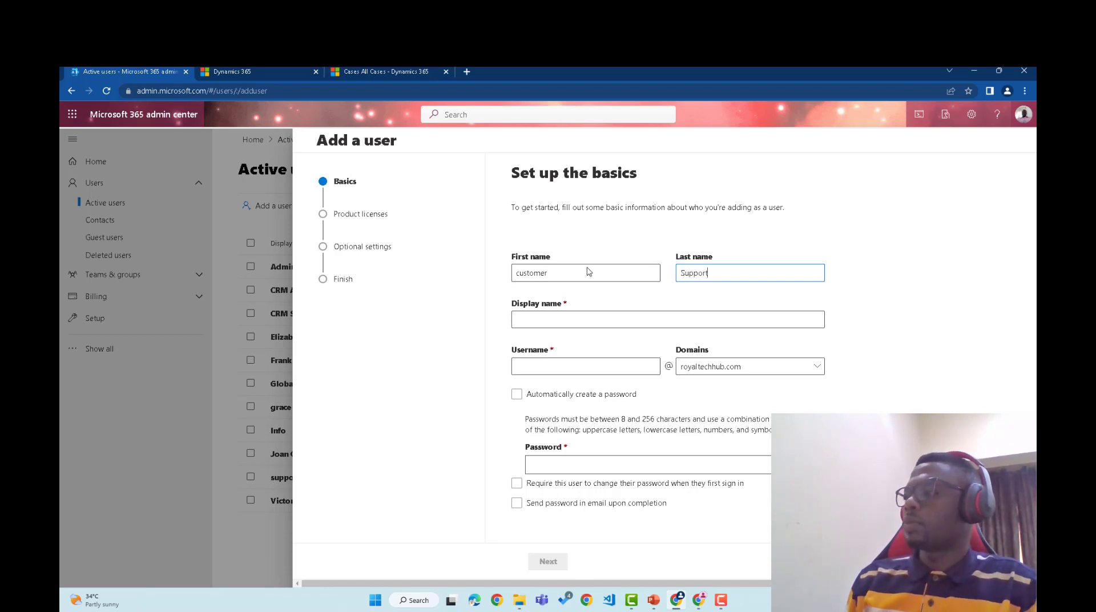
left_click(570, 318)
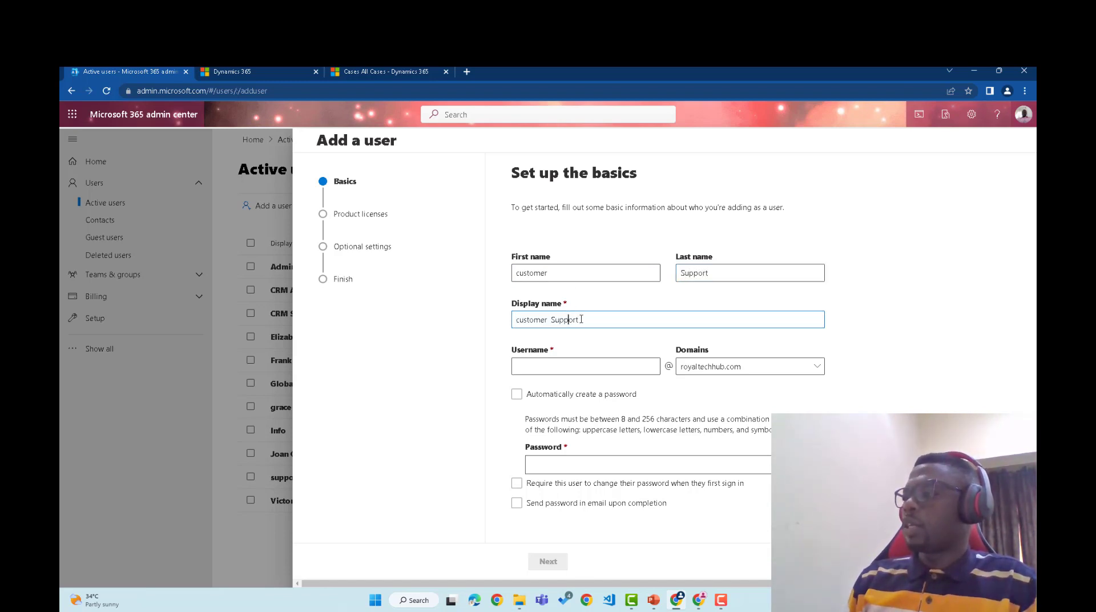
Copy the display name into the username and edit it to customersupport, without spaces and all lowercase.
left_click_drag(581, 318, 482, 326)
key("ctrl+c")
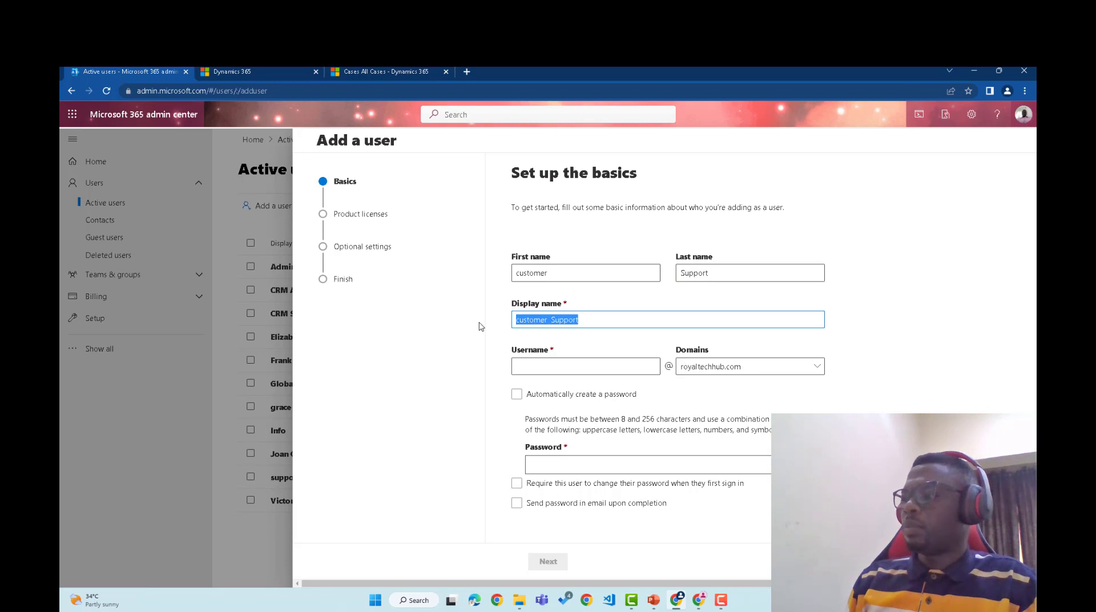
left_click(552, 371)
key("ctrl+v")
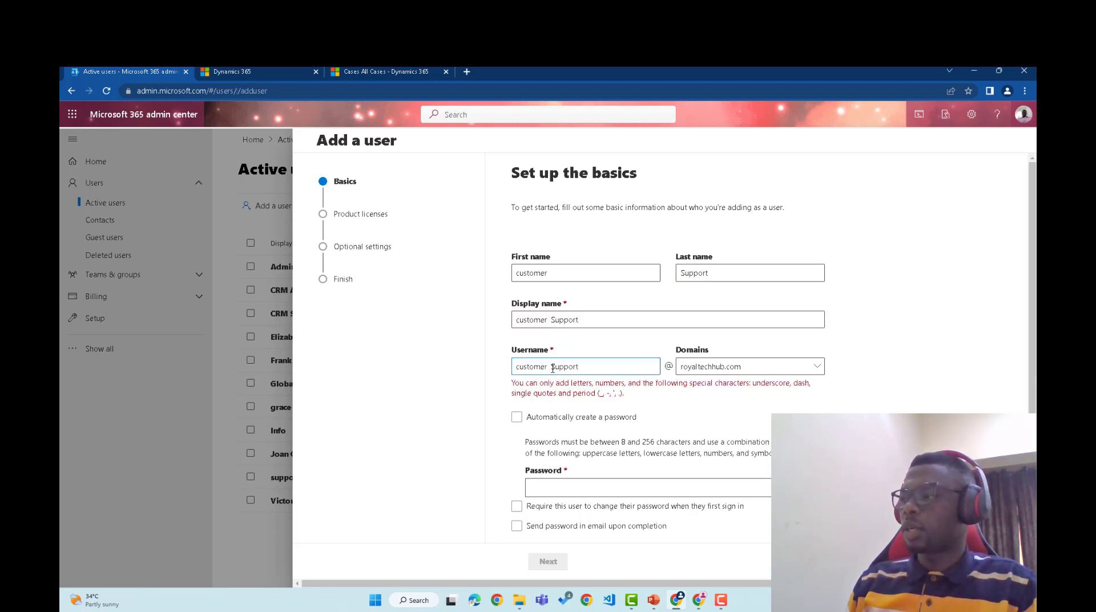
key("BackSpace")
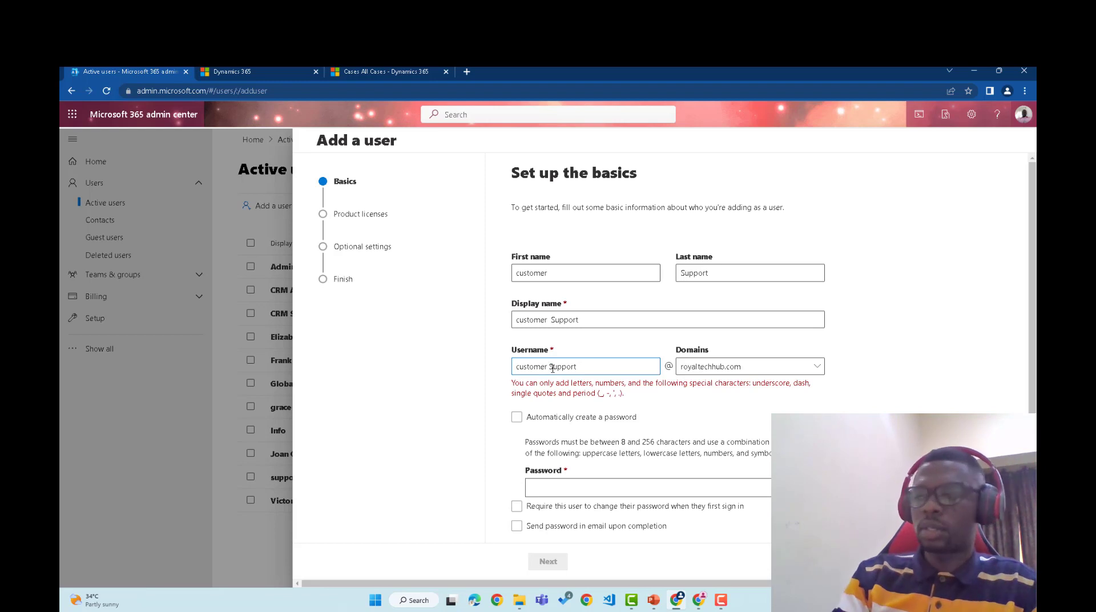
key("BackSpace")
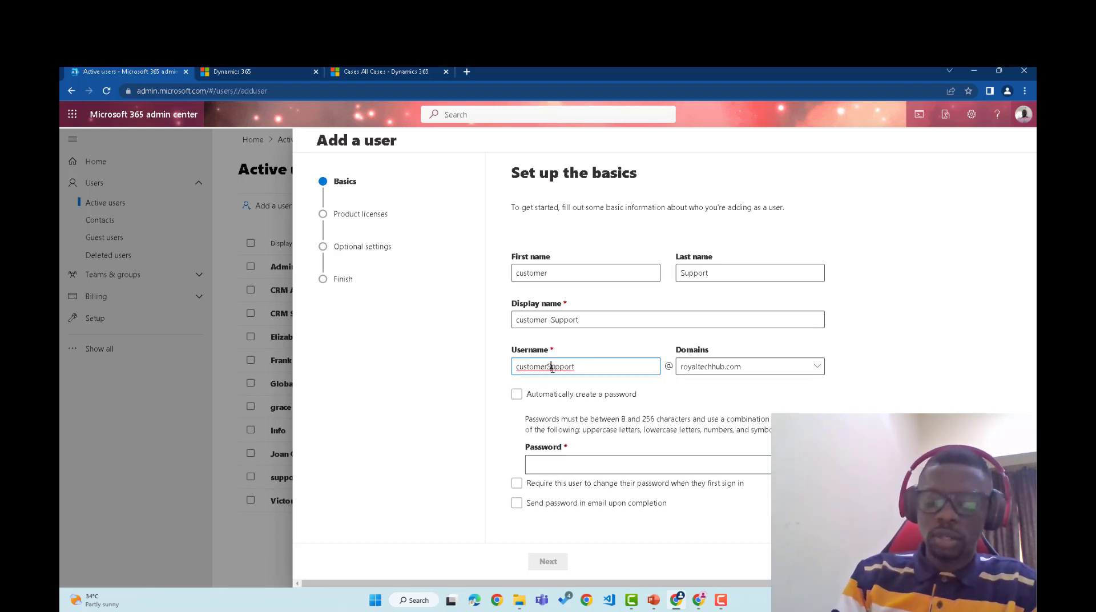
key("Delete")
type("s")
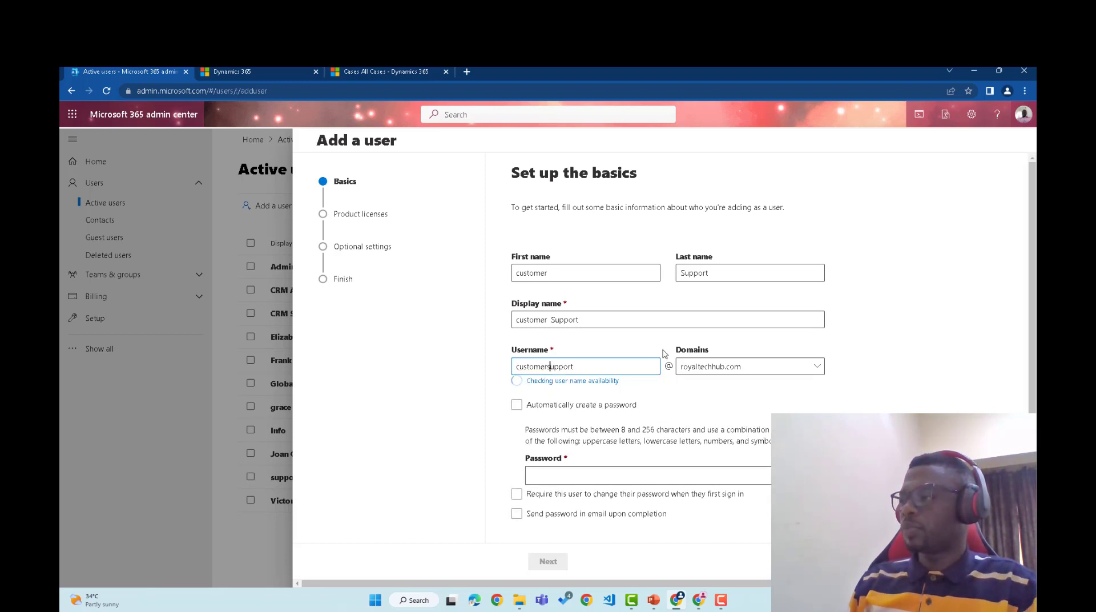
Enter the new user's account password, continue to the product licenses and dismiss the offer to save the password.
left_click(574, 468)
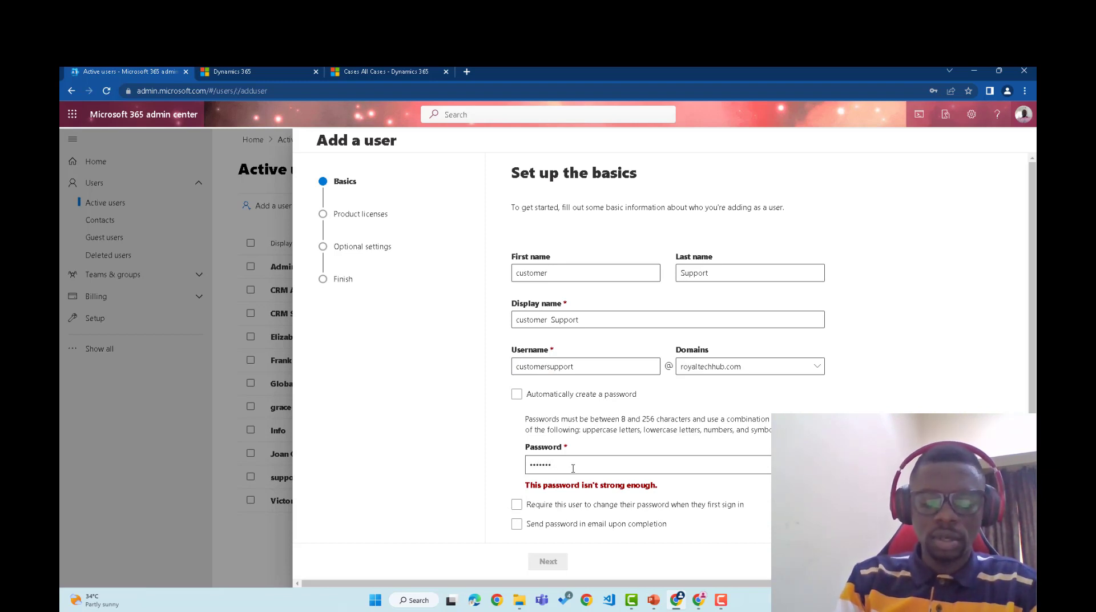
type("1")
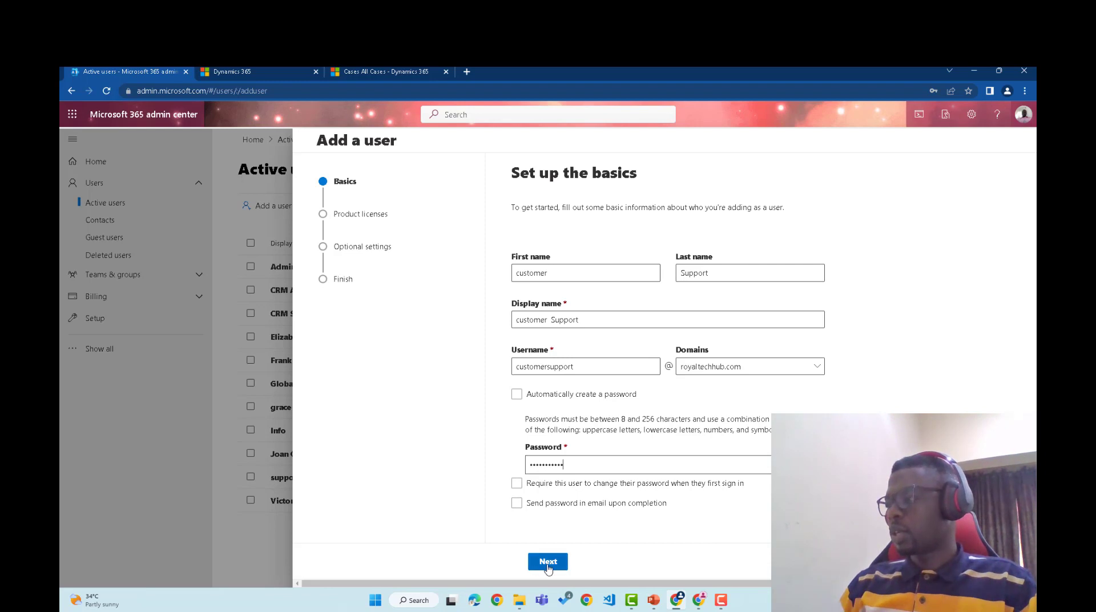
left_click(548, 562)
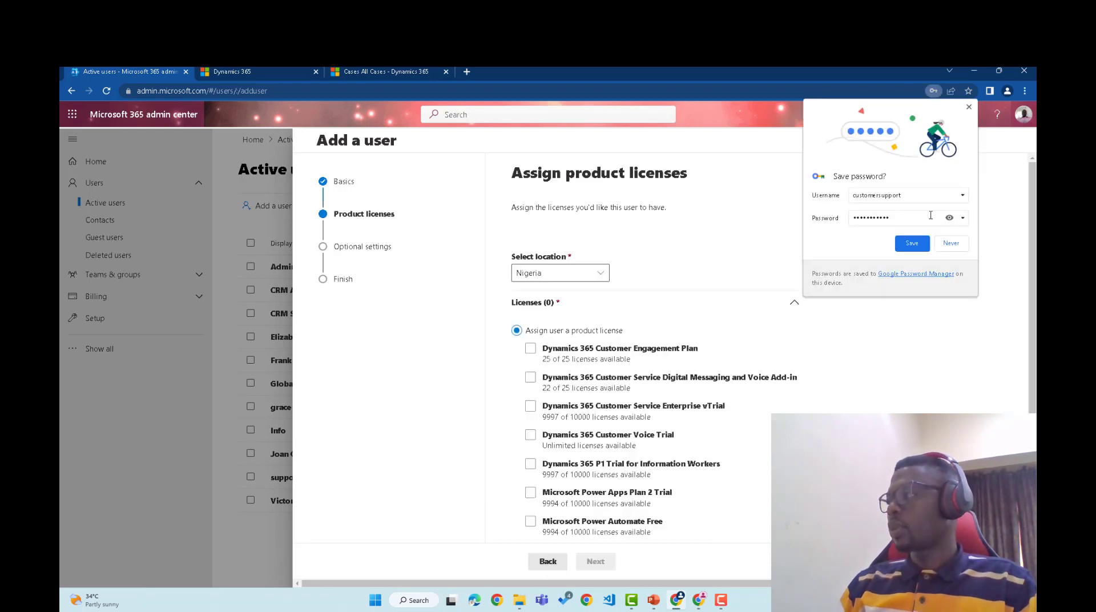
left_click(969, 107)
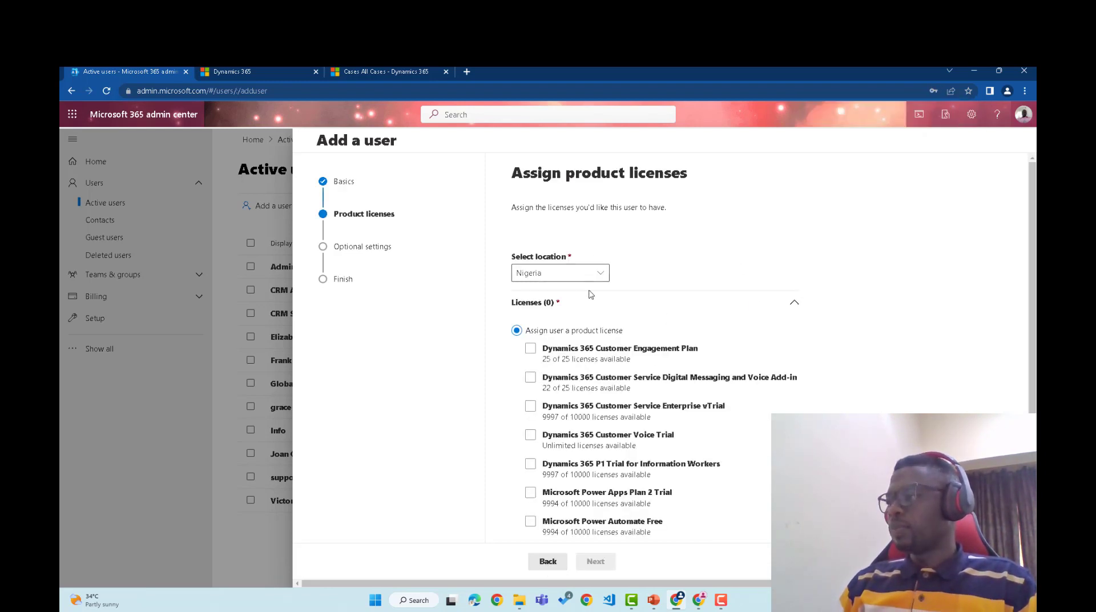
left_click(759, 346)
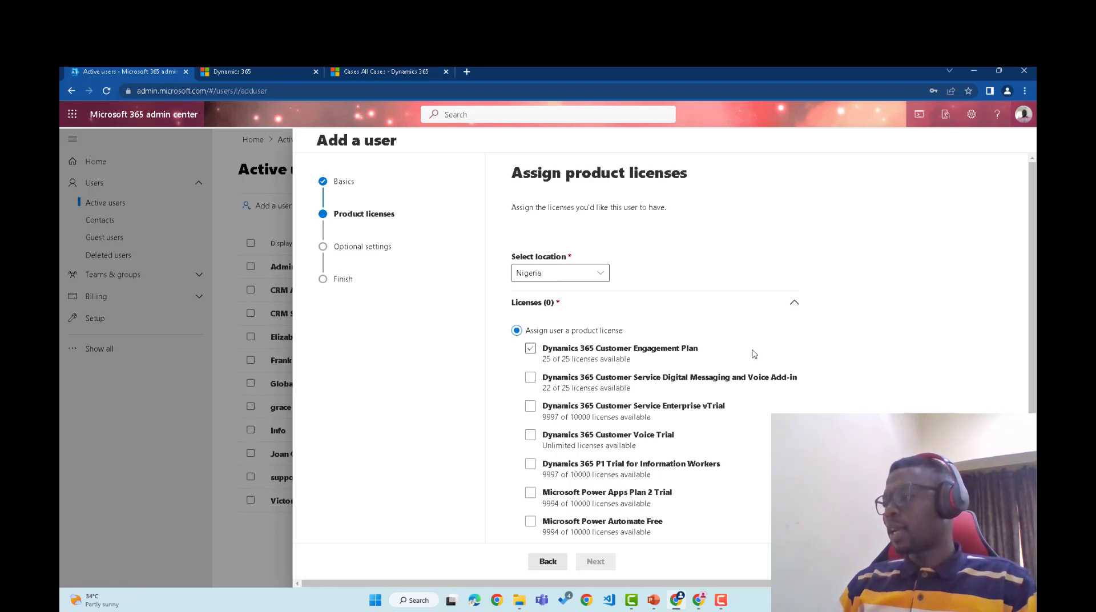
left_click(754, 357)
left_click(774, 405)
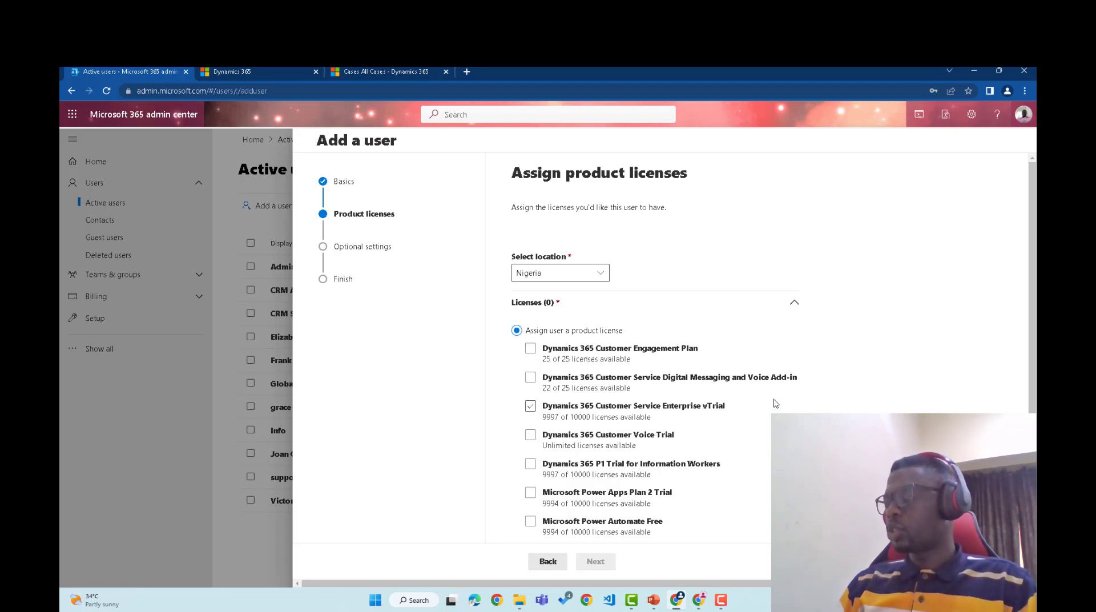
left_click(775, 404)
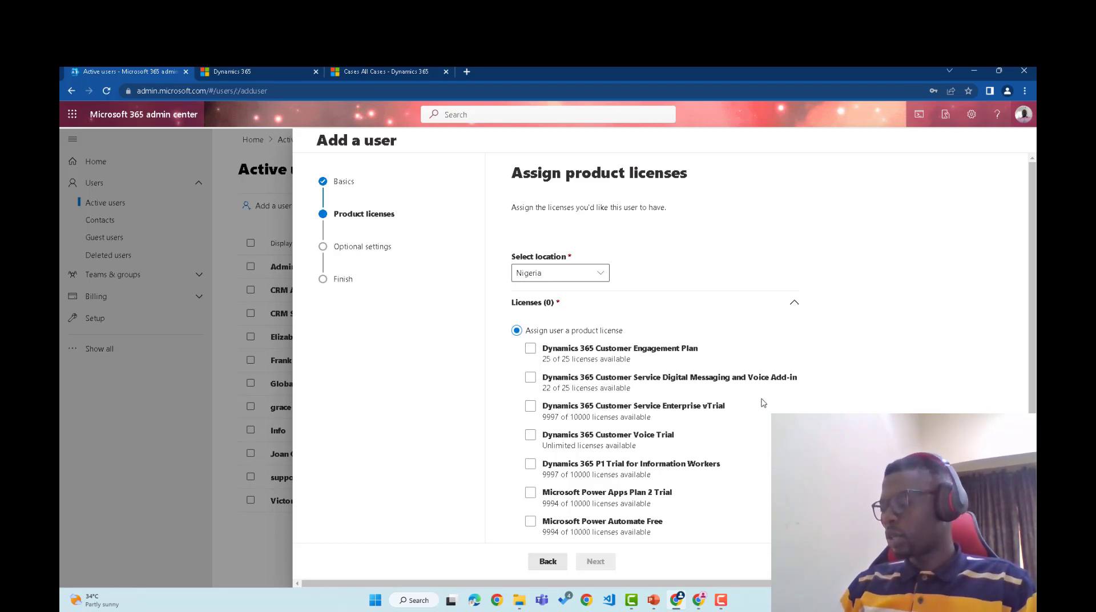
left_click(759, 404)
left_click(733, 420)
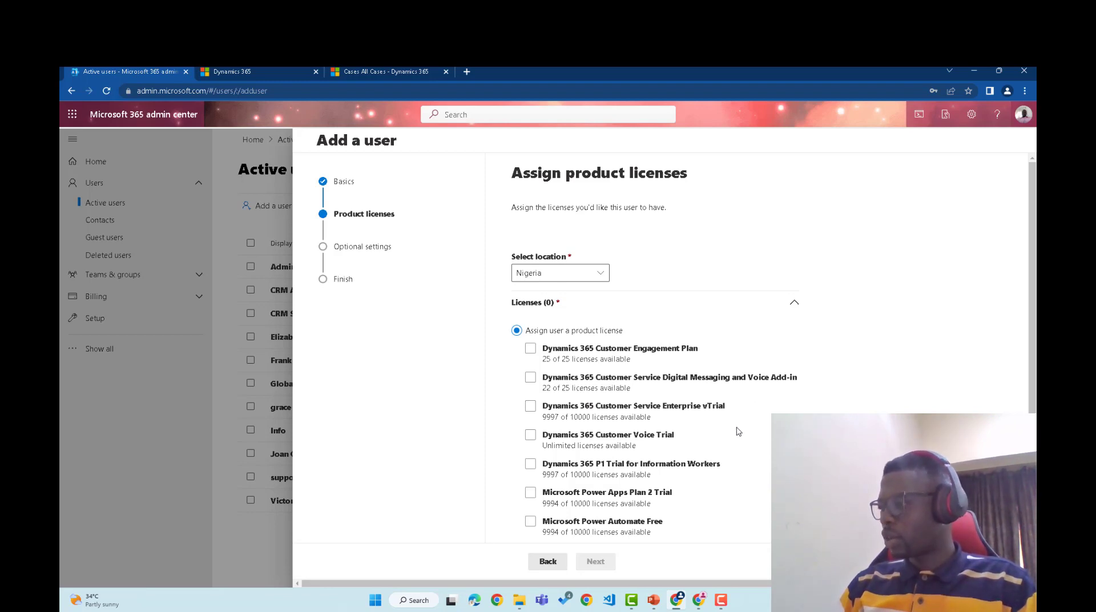
left_click(739, 432)
Assign the Office 365 F3 license, keep the default optional settings and finish adding the user.
scroll(740, 434, "down", 2)
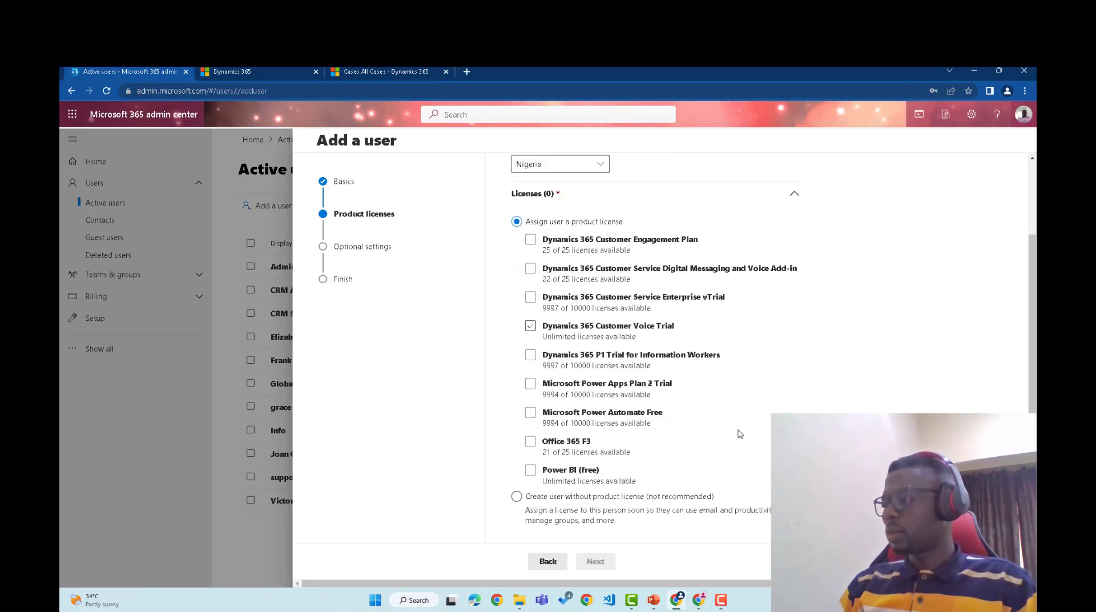
left_click(531, 441)
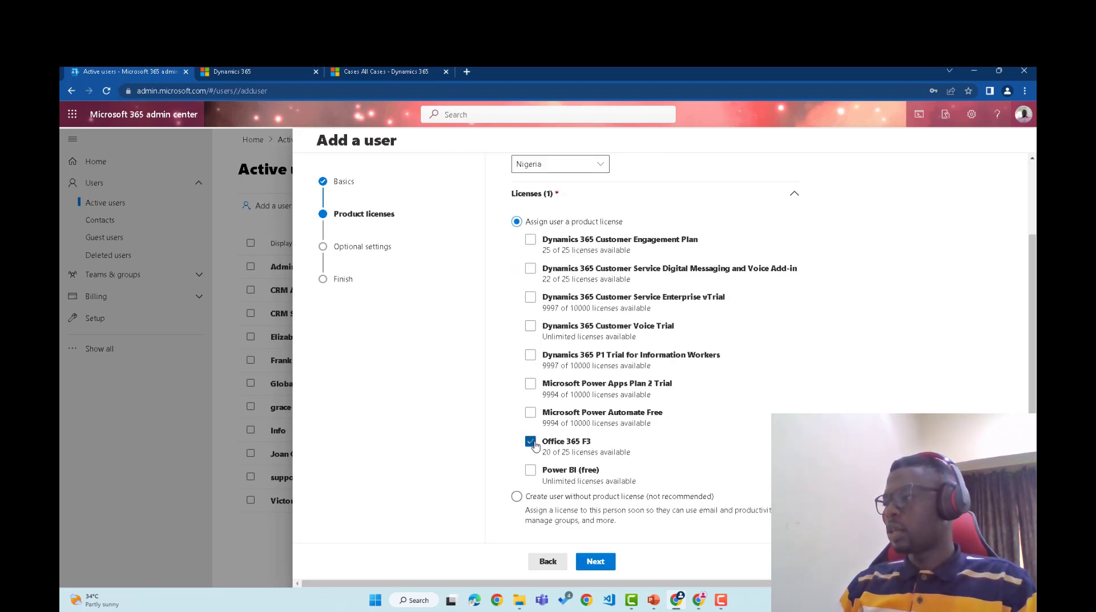
left_click(595, 562)
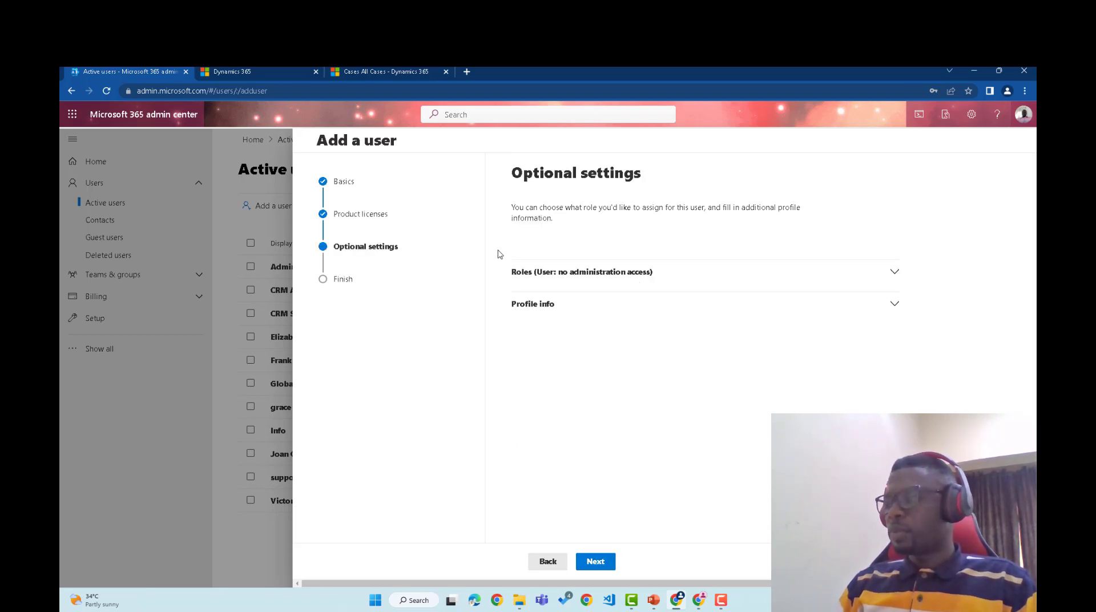
left_click(601, 568)
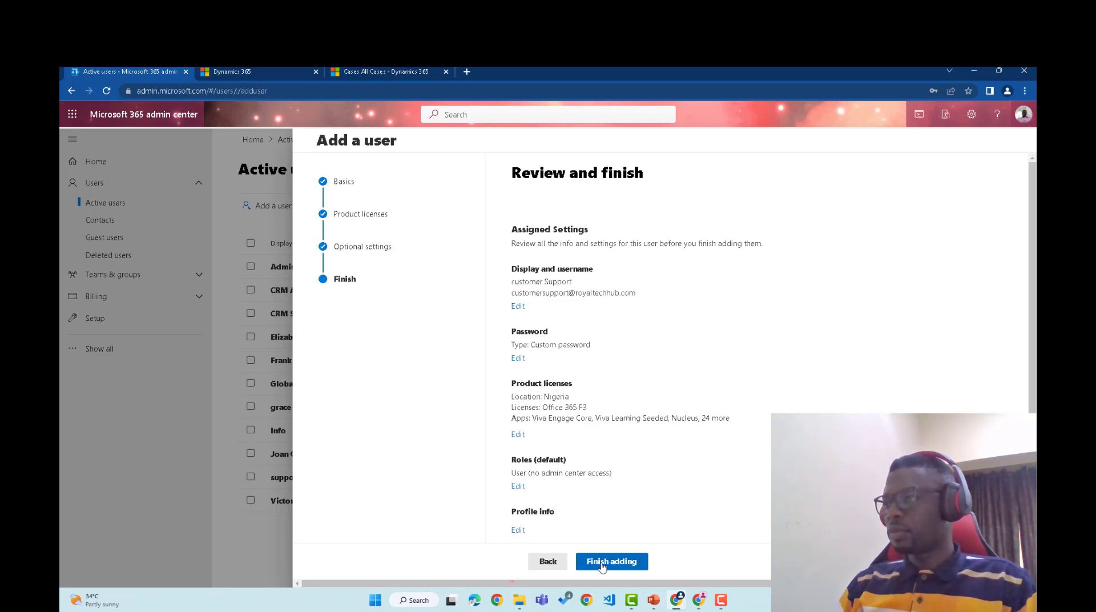
left_click(612, 563)
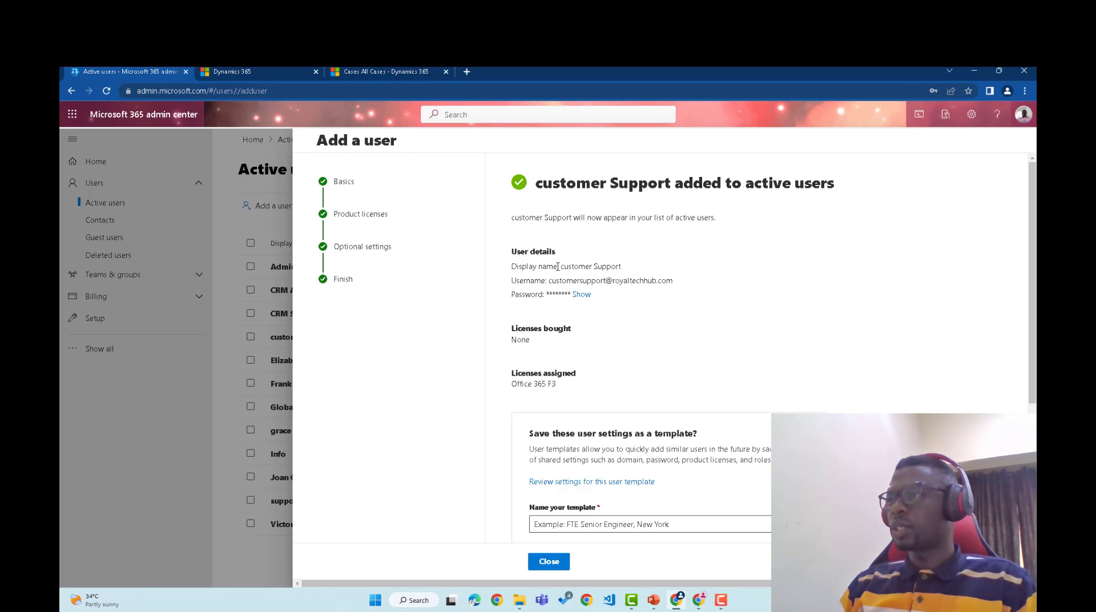
Open the Outlook sign-in page at aka.ms/outlook in a new incognito window.
left_click(1024, 91)
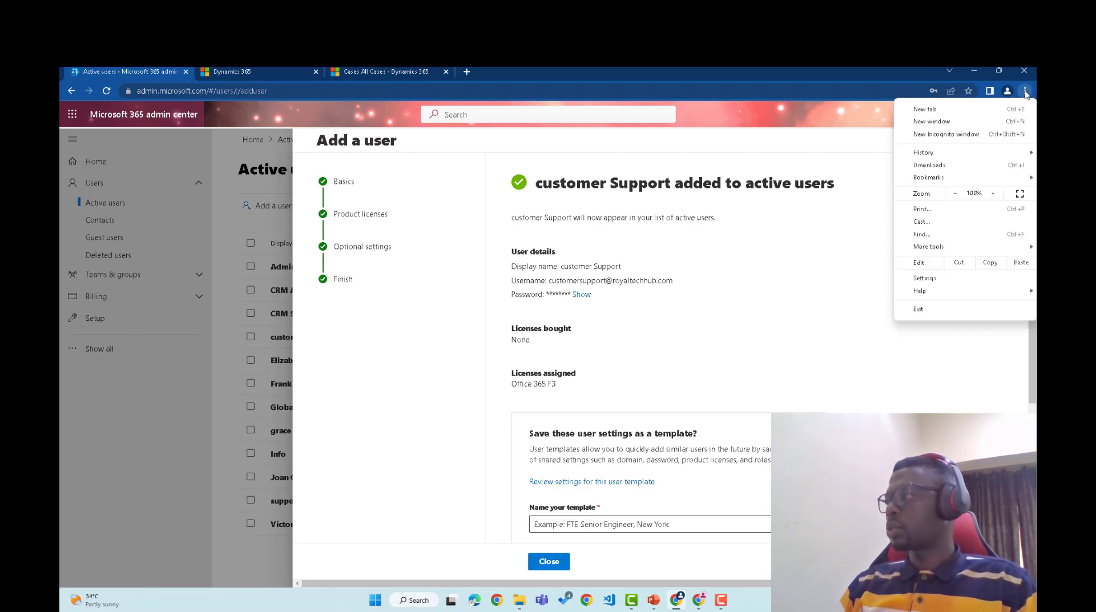
left_click(961, 136)
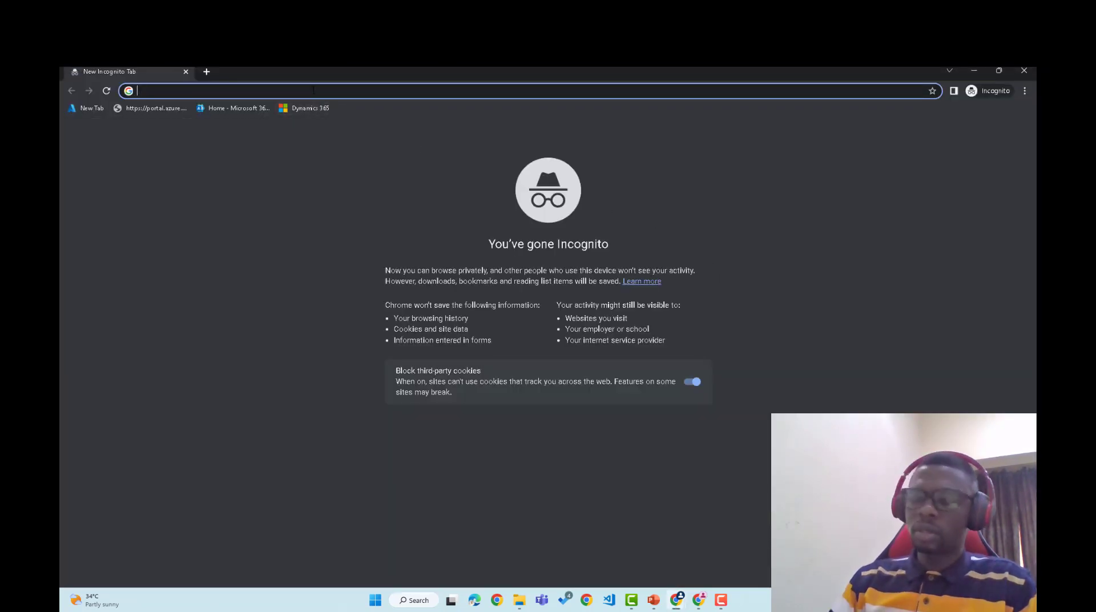
type("aka")
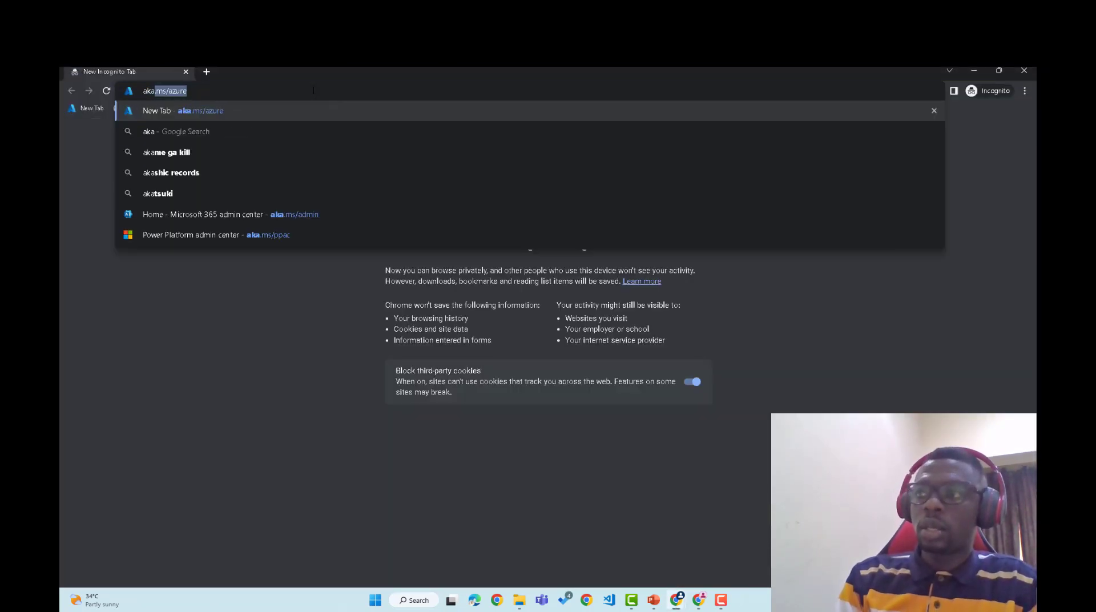
type(".ms")
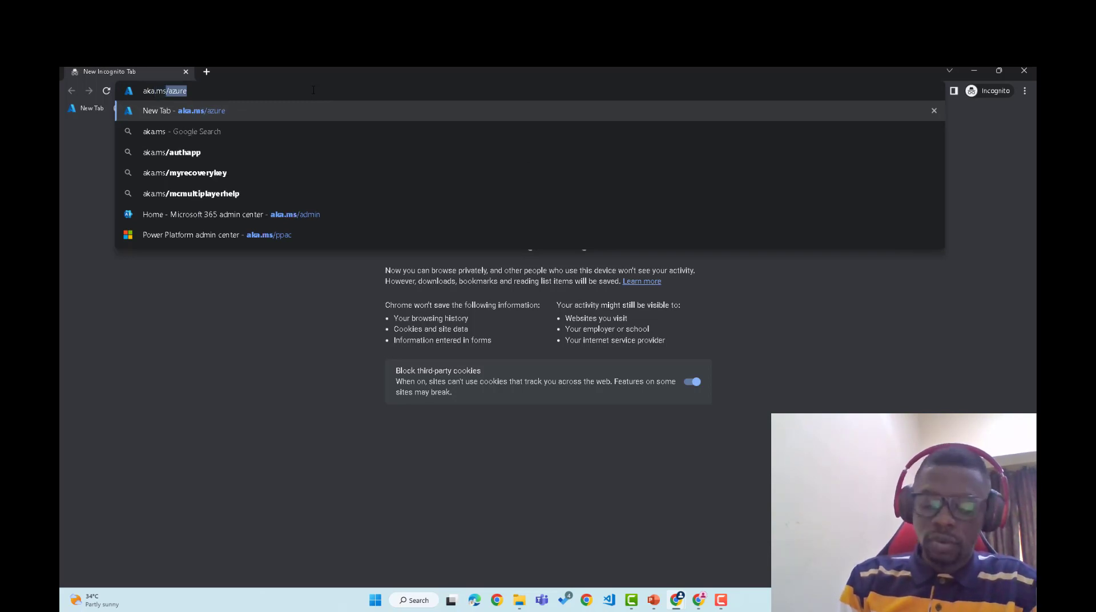
type("/out")
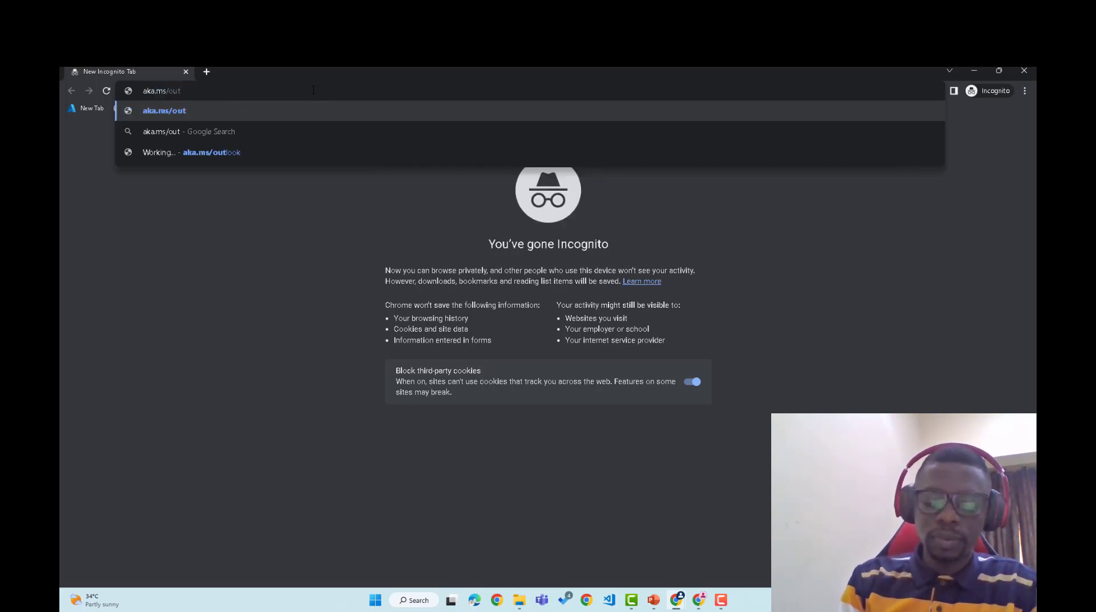
key("BackSpace")
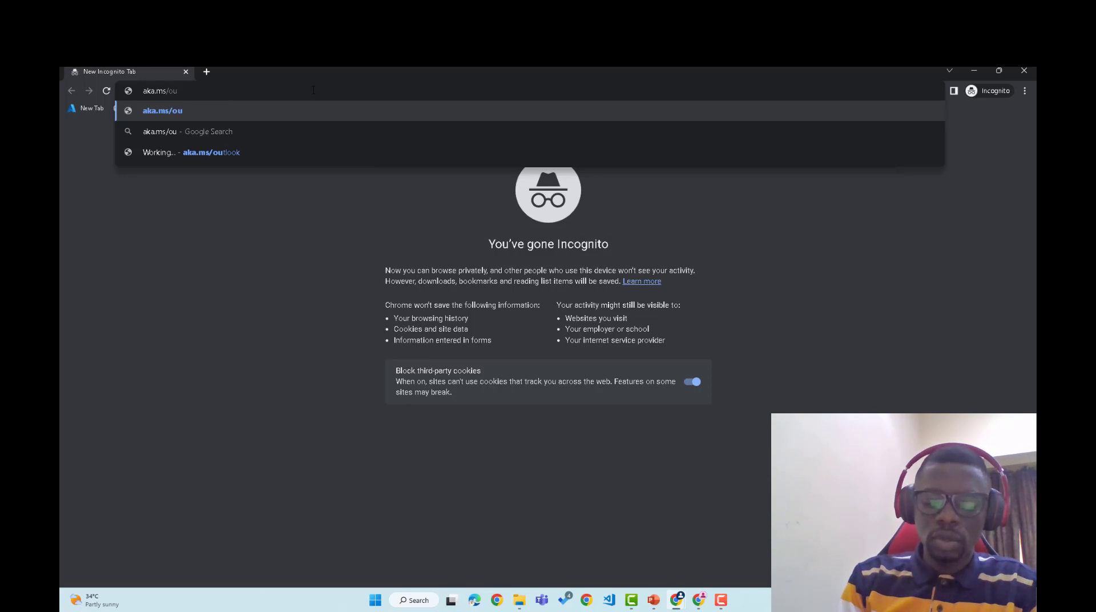
type("tlook")
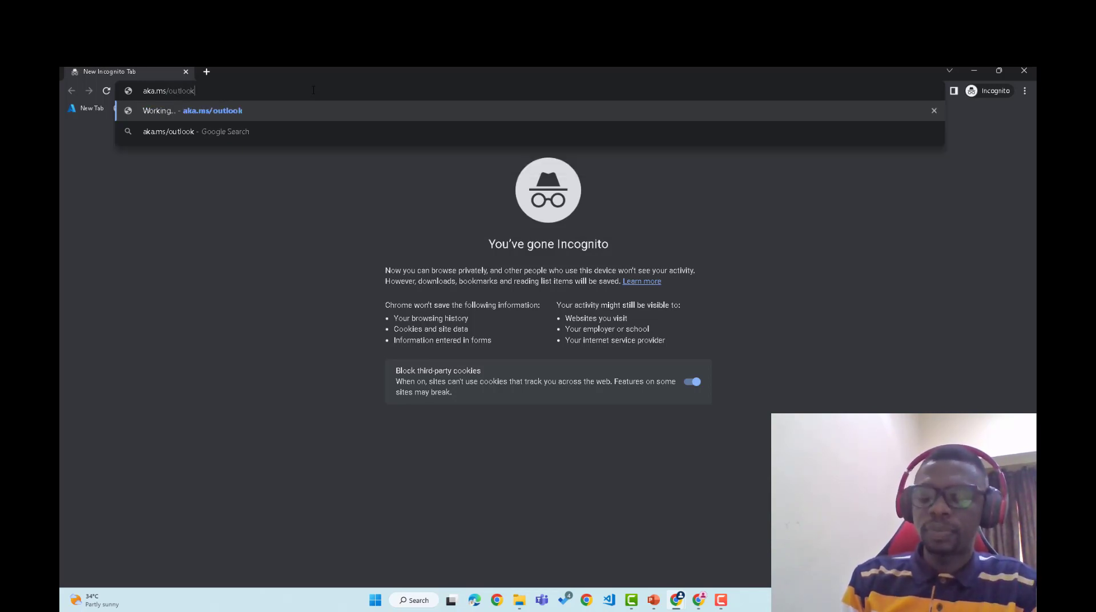
key("Return")
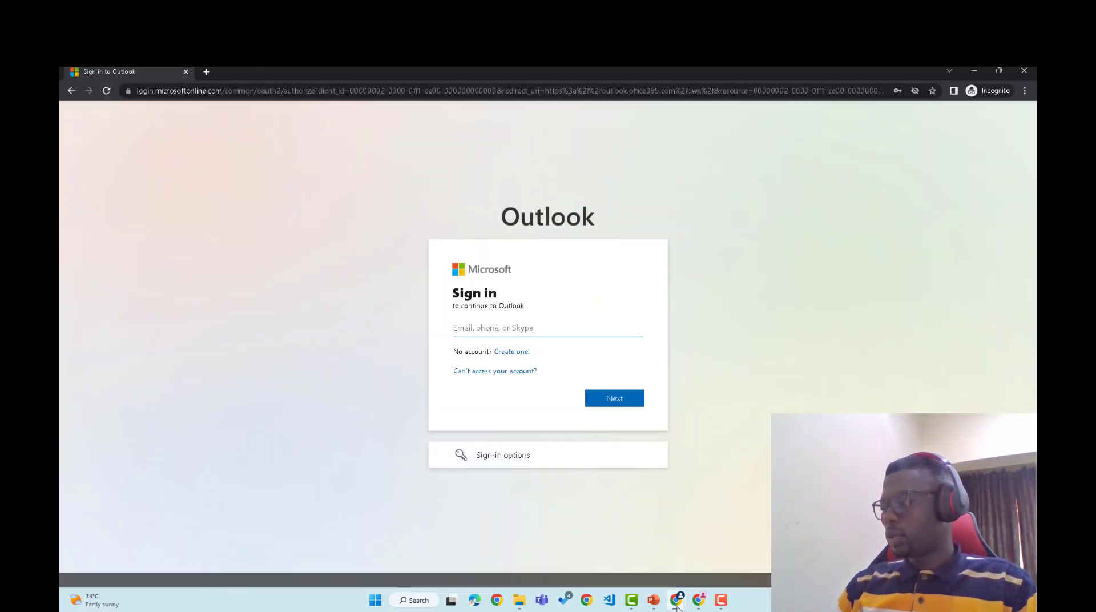
Switch to the admin center window and copy the new customer Support user's full username from the user details.
mouse_move(677, 606)
left_click(645, 557)
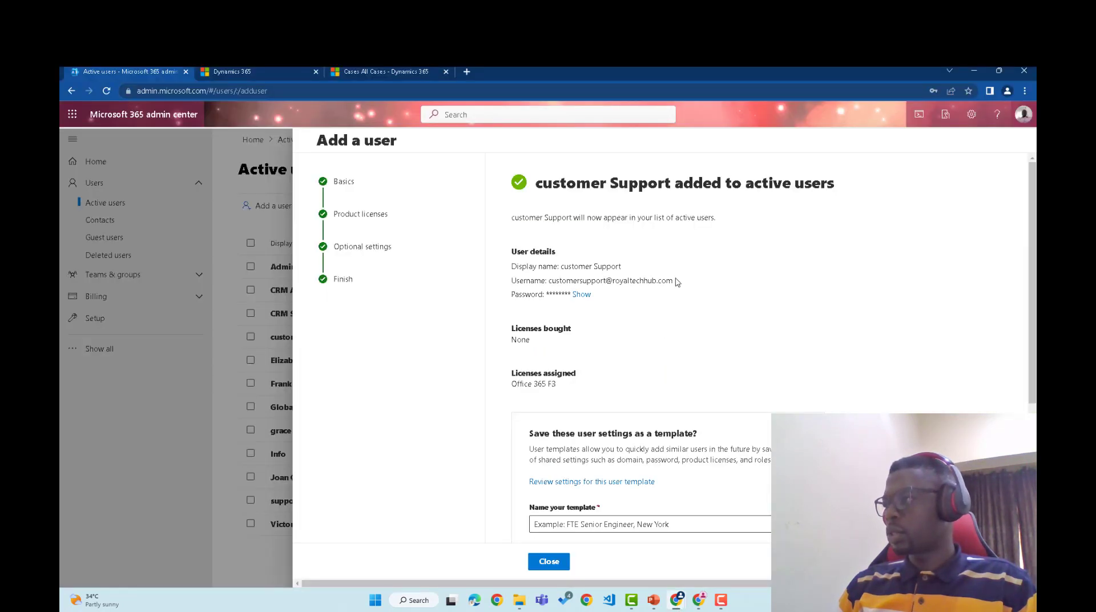
left_click_drag(673, 281, 550, 283)
key("ctrl+c")
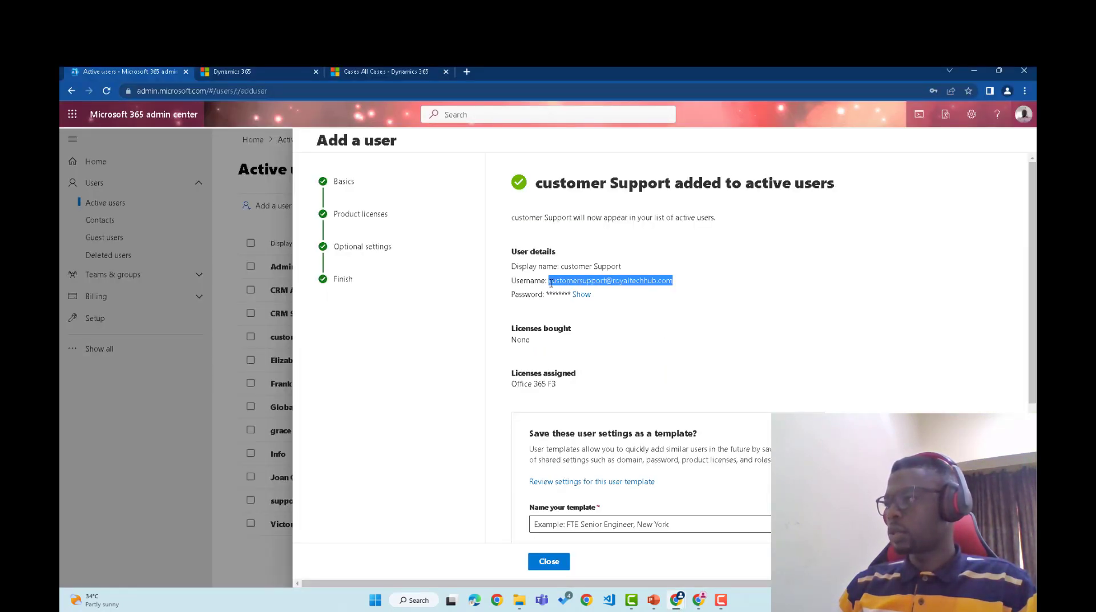
Return to the incognito Outlook sign-in page, paste the copied username and continue to the password prompt.
mouse_move(698, 606)
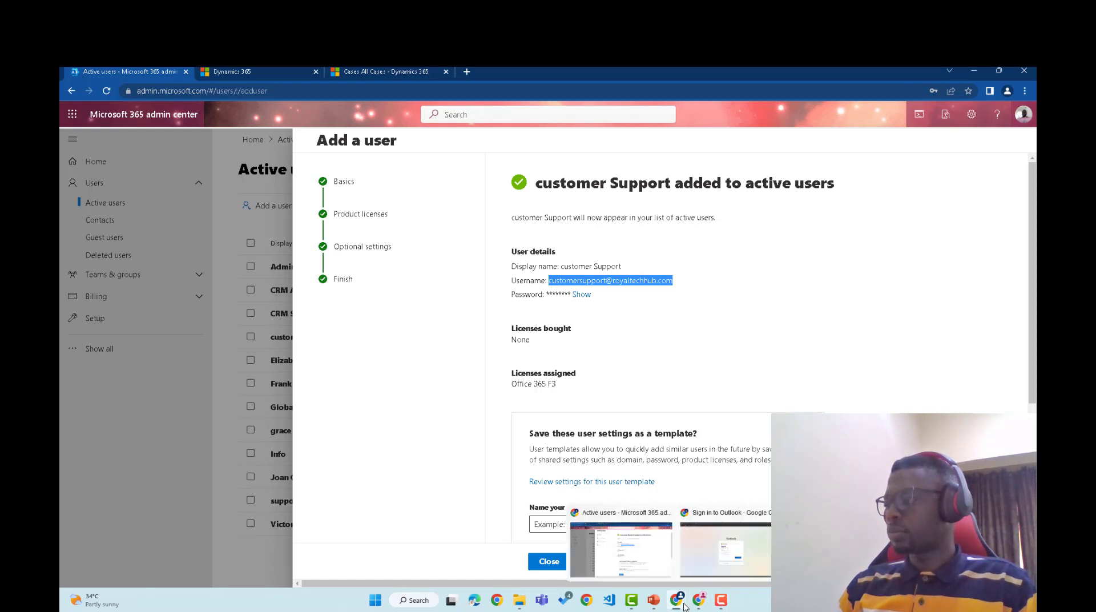
left_click(718, 550)
left_click(472, 327)
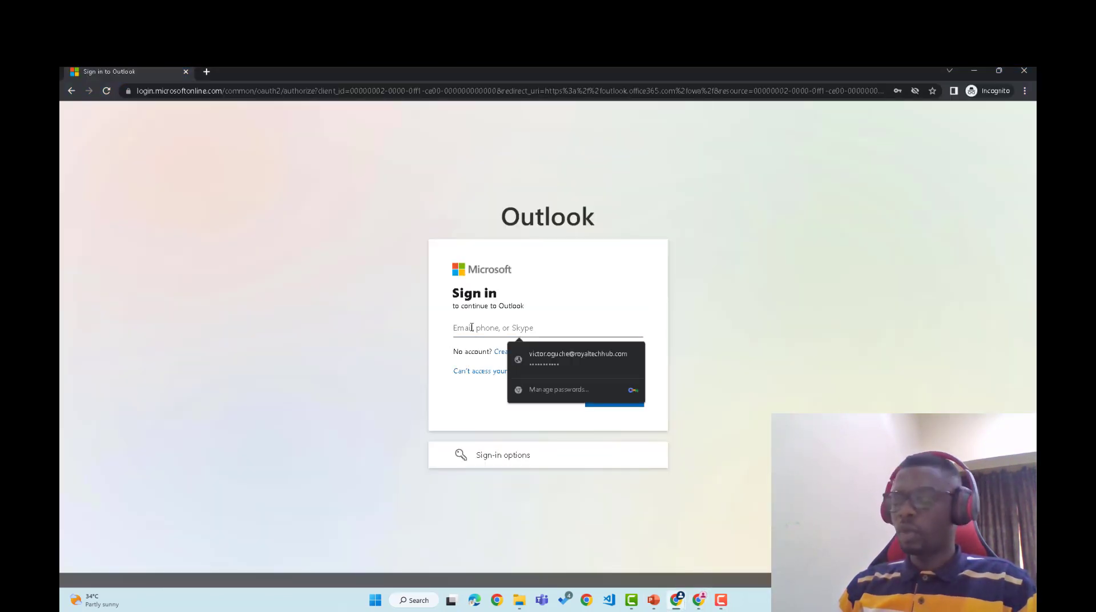
key("ctrl+v")
left_click(609, 401)
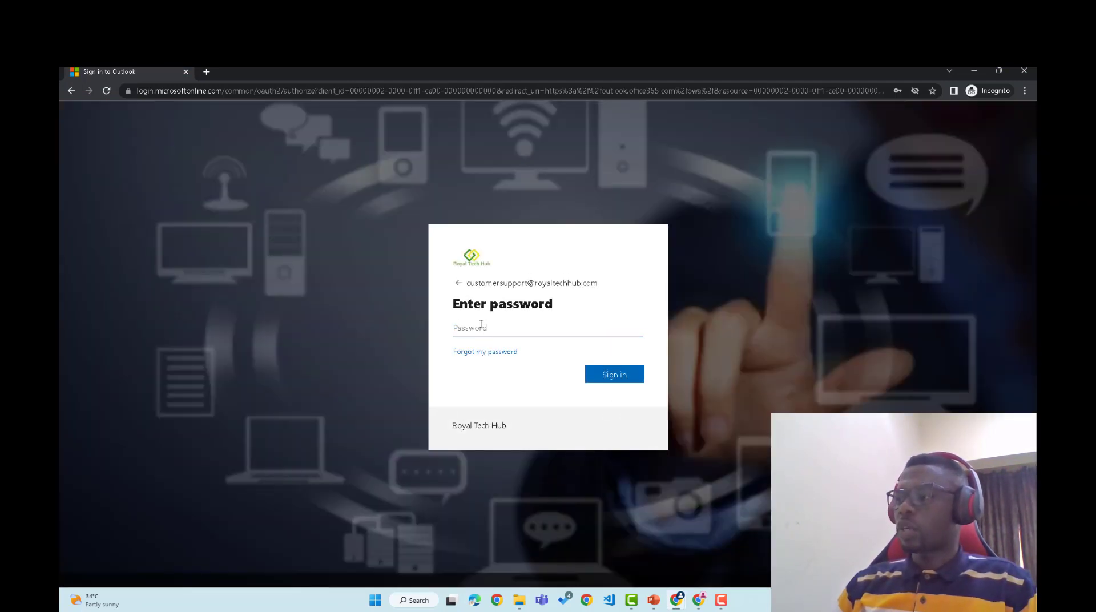
Try to sign in with the customer Support account password, then enter the password again for a second attempt.
left_click(479, 327)
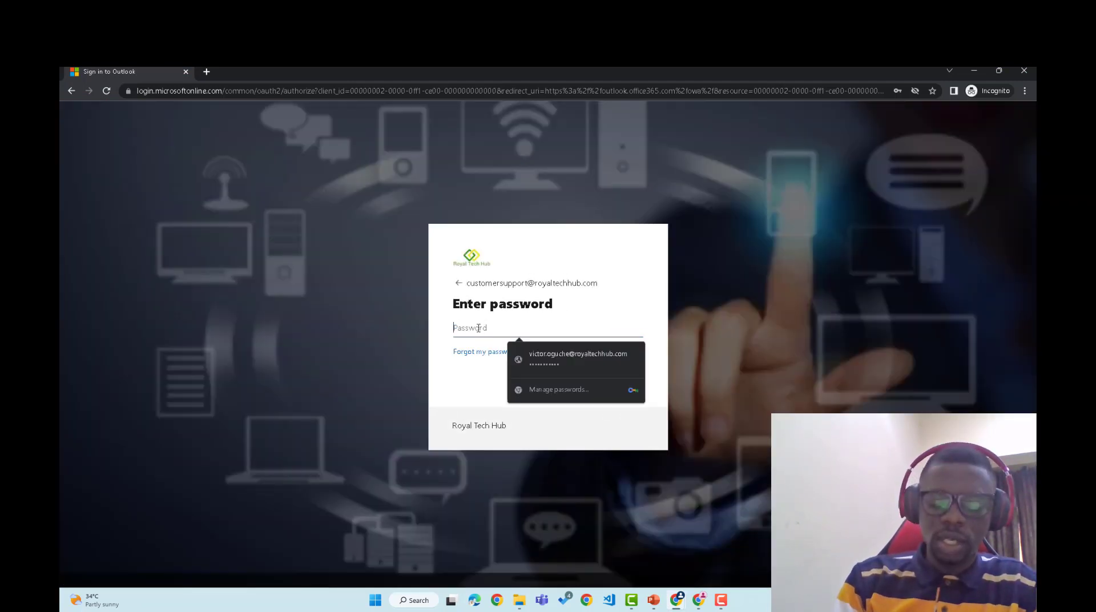
type("***")
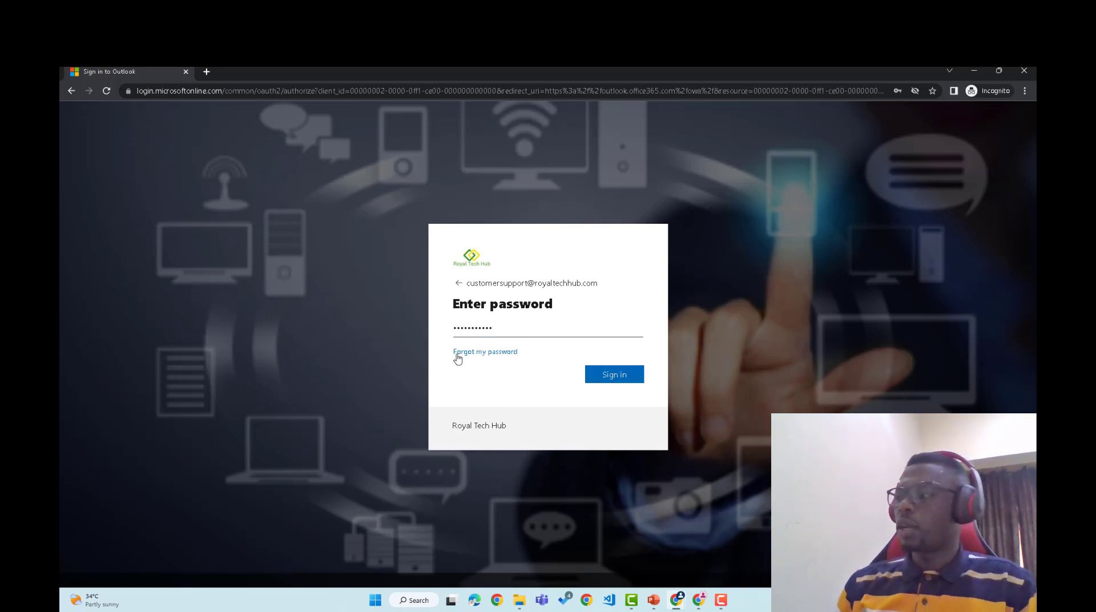
left_click(623, 374)
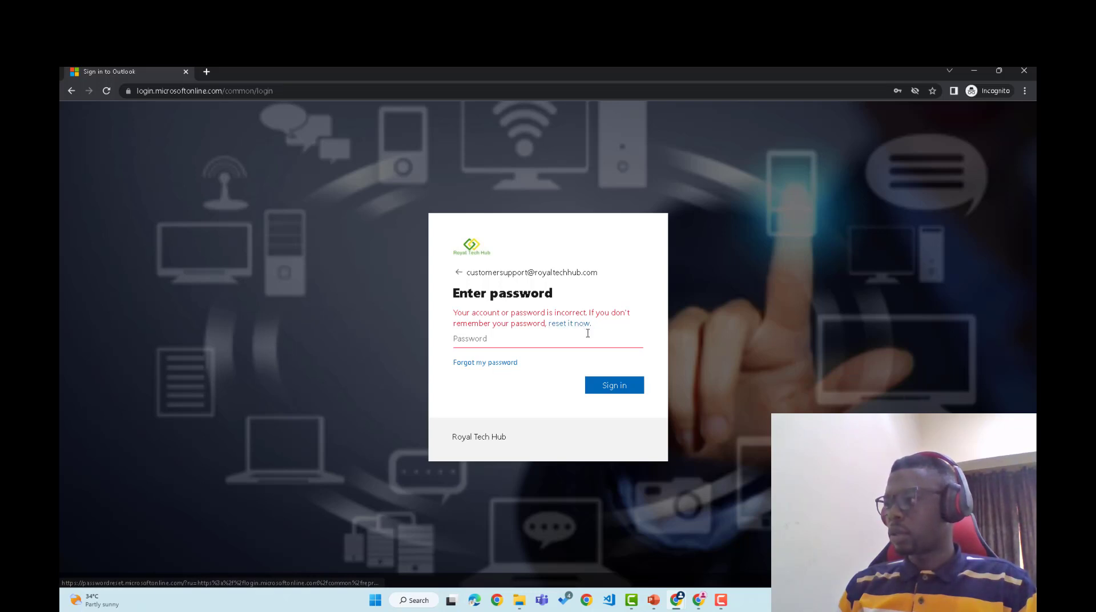
left_click(503, 340)
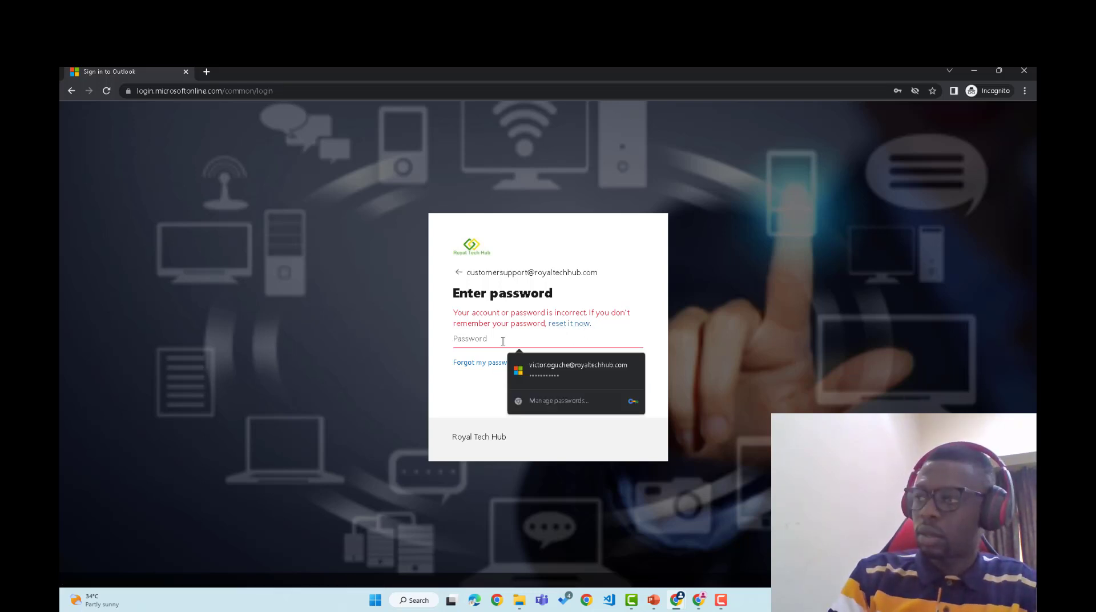
type("•")
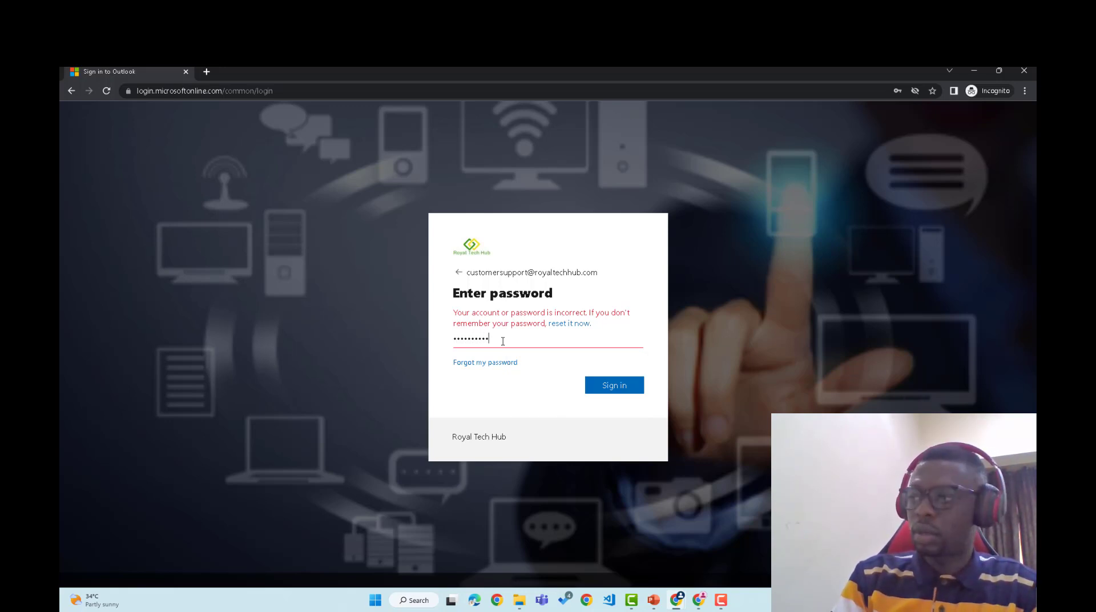
left_click(611, 384)
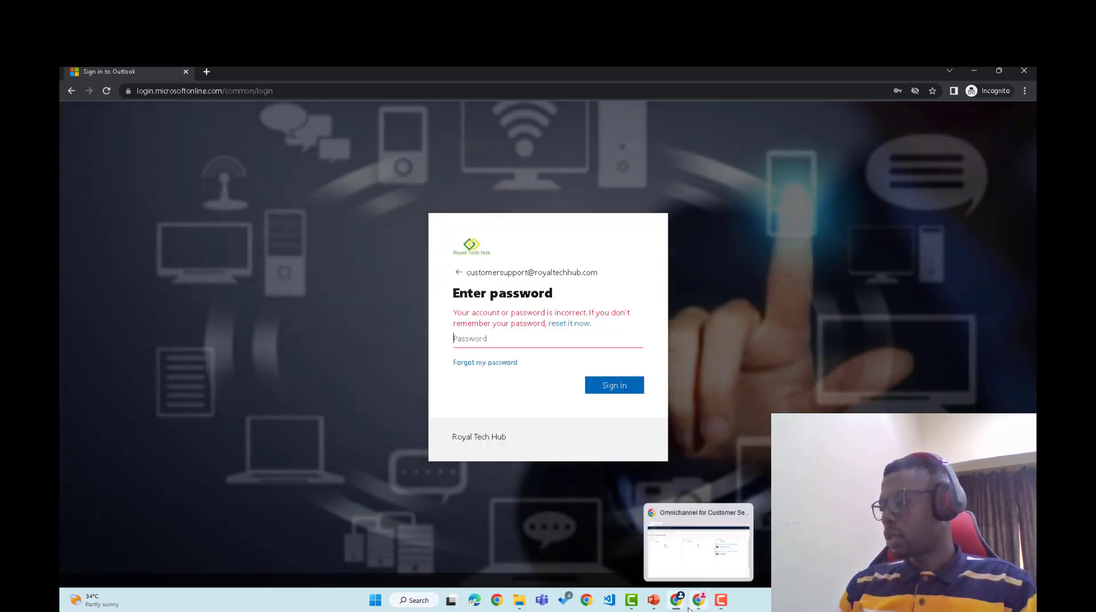
Reveal the new user's password in the admin center to check it, hide it again and return to the Outlook sign-in page.
mouse_move(677, 598)
left_click(641, 553)
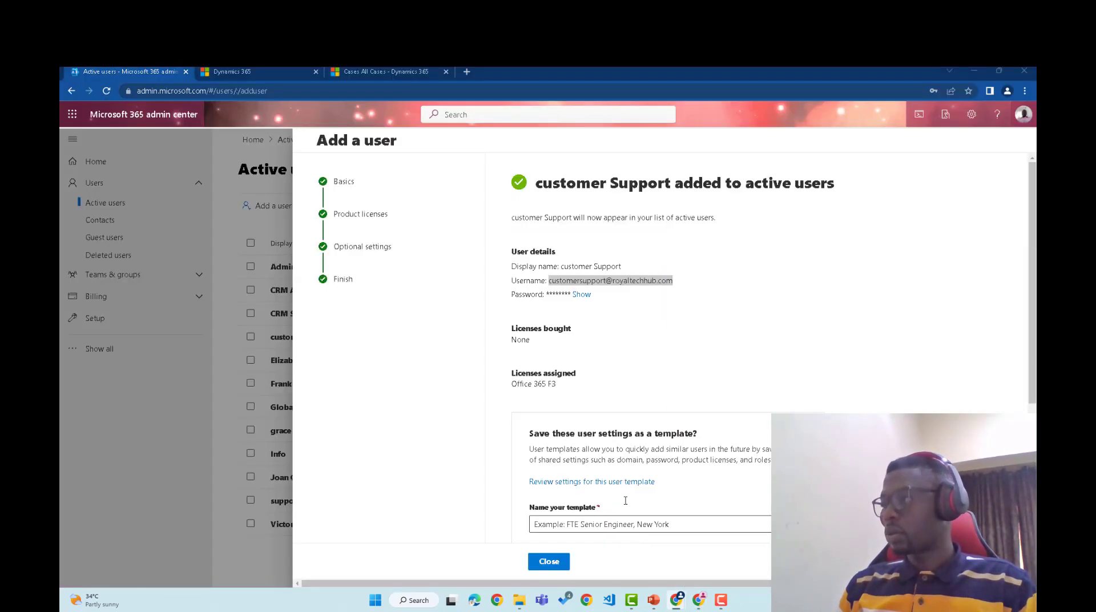
left_click(582, 295)
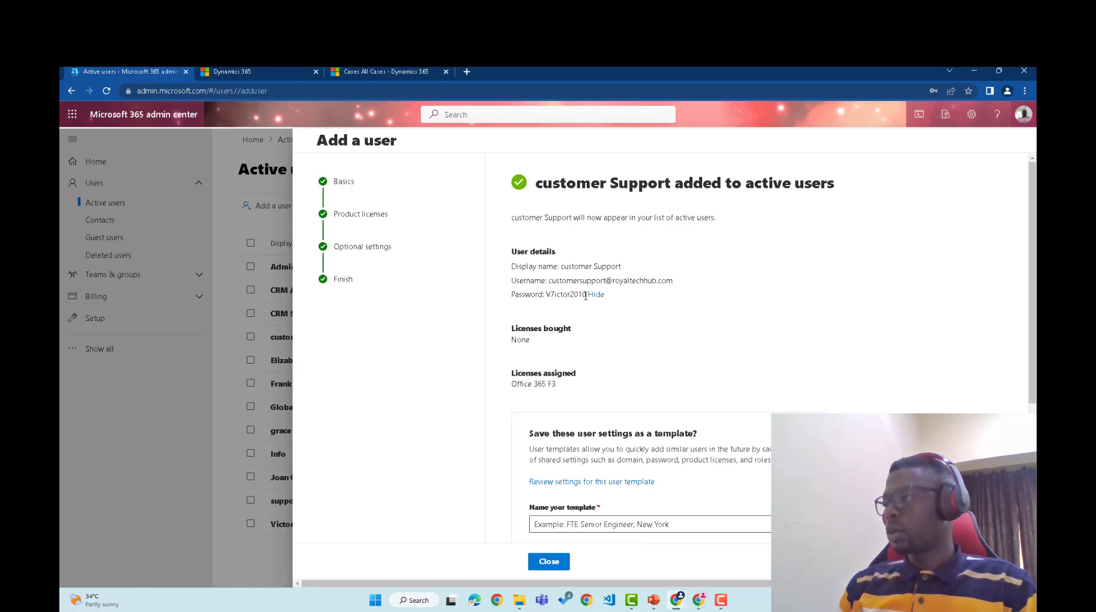
left_click(591, 296)
mouse_move(702, 604)
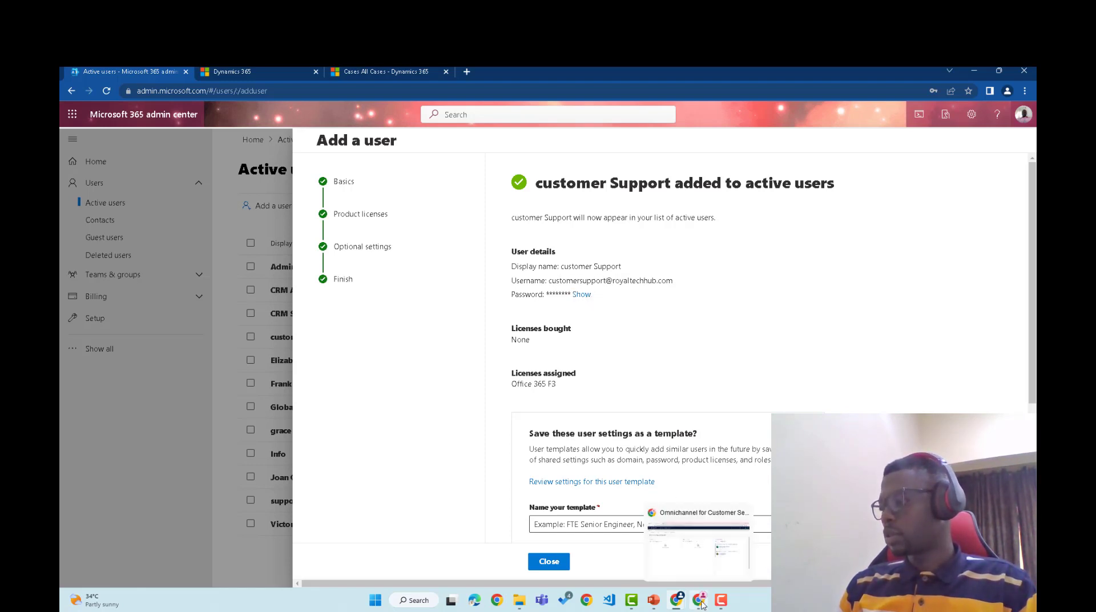
left_click(742, 545)
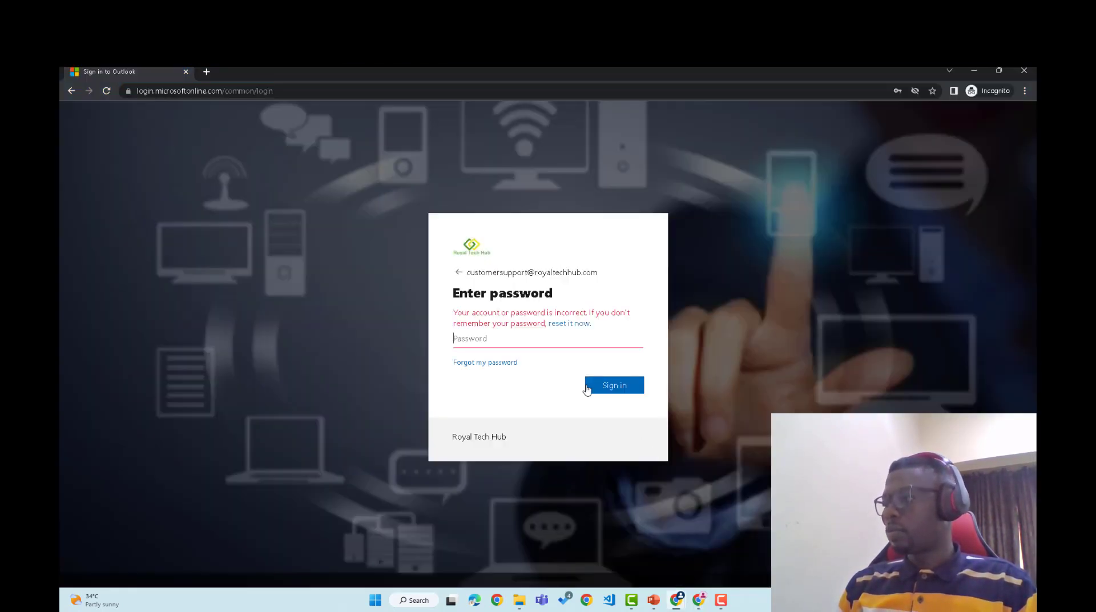
Enter the customer Support account password, sign in to Outlook and agree to stay signed in.
type("••")
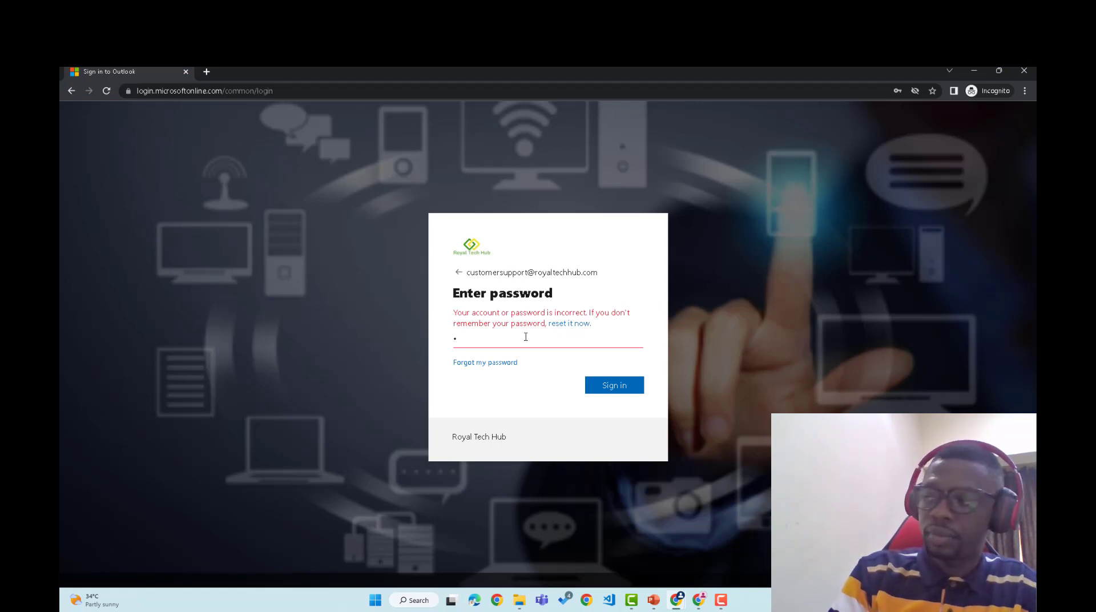
type("•••••")
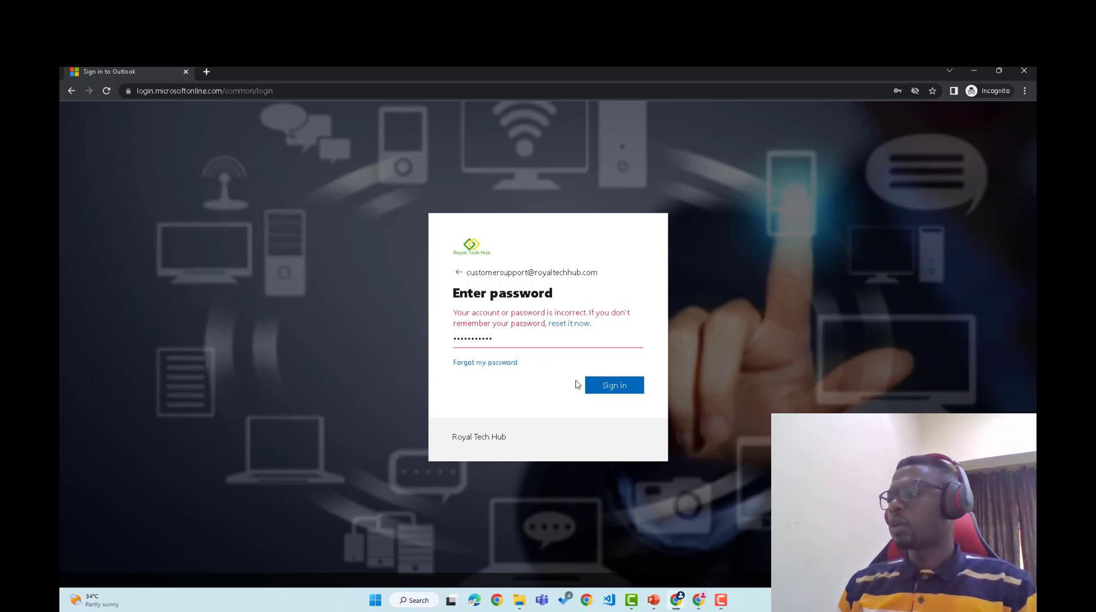
left_click(608, 386)
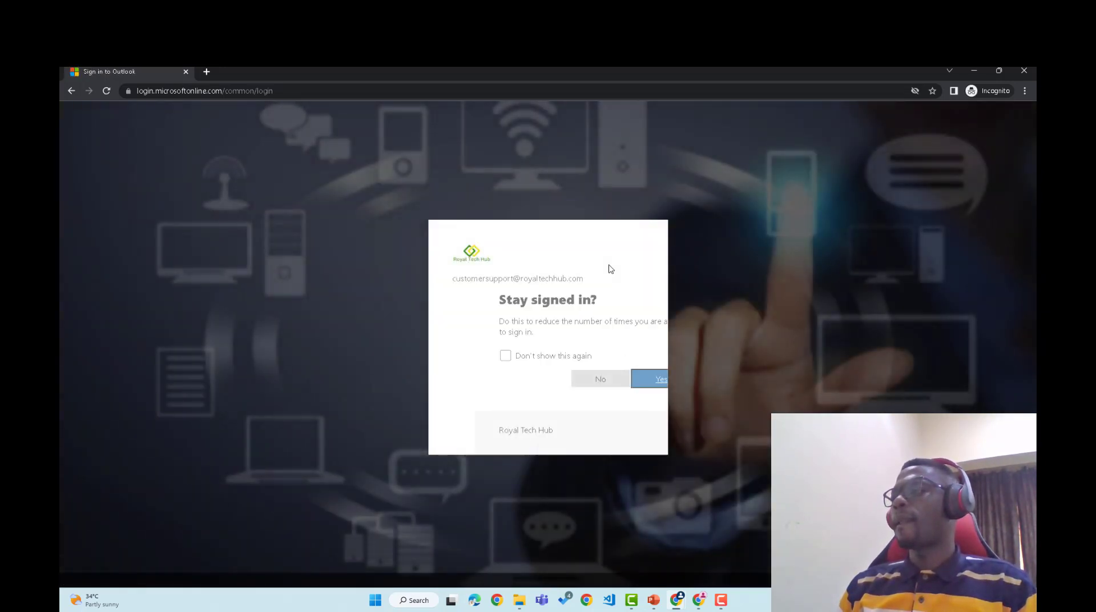
left_click(604, 380)
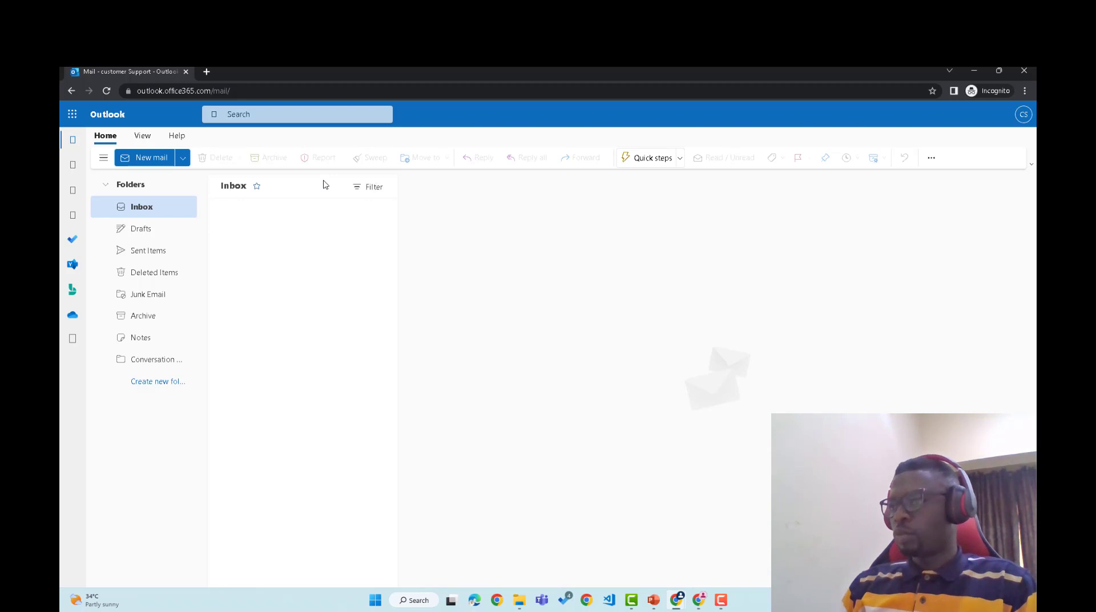
Switch to the admin center window and open Outlook in a new tab at aka.ms/outlook.
mouse_move(676, 598)
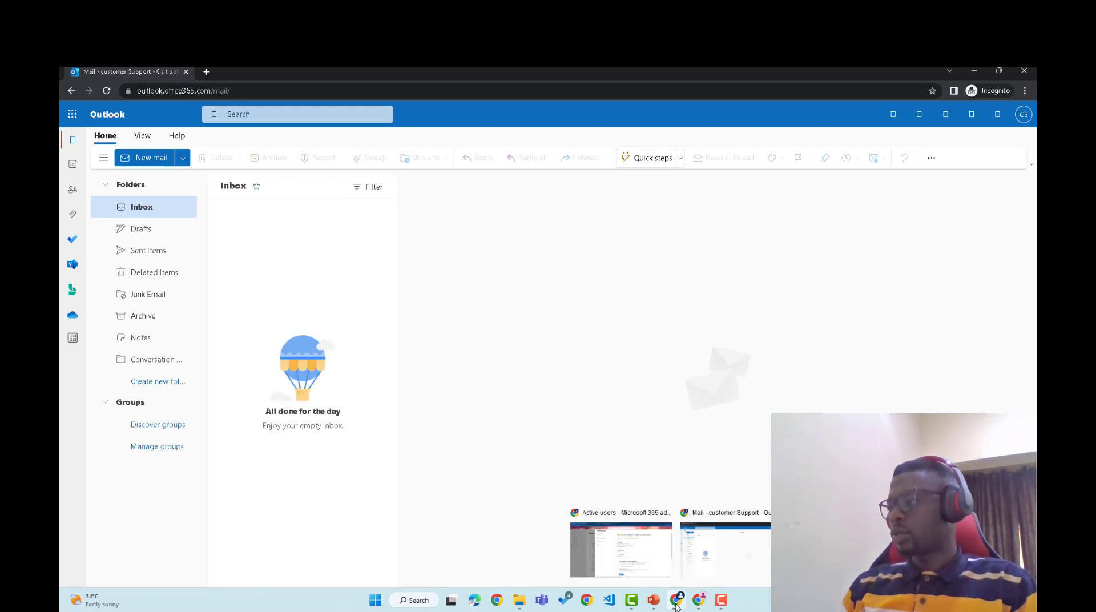
left_click(636, 540)
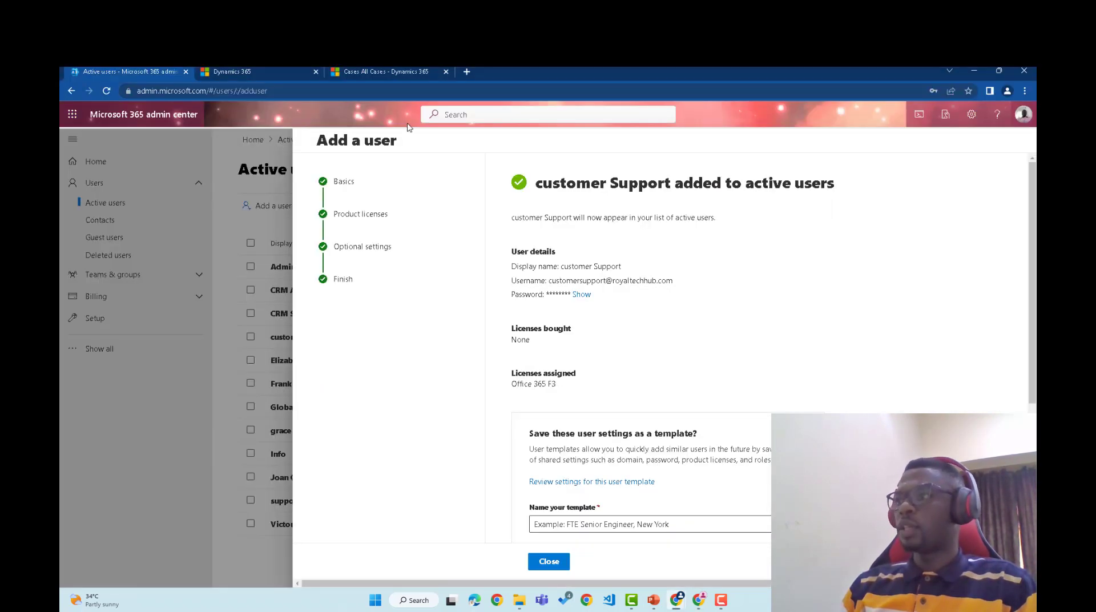
left_click(467, 72)
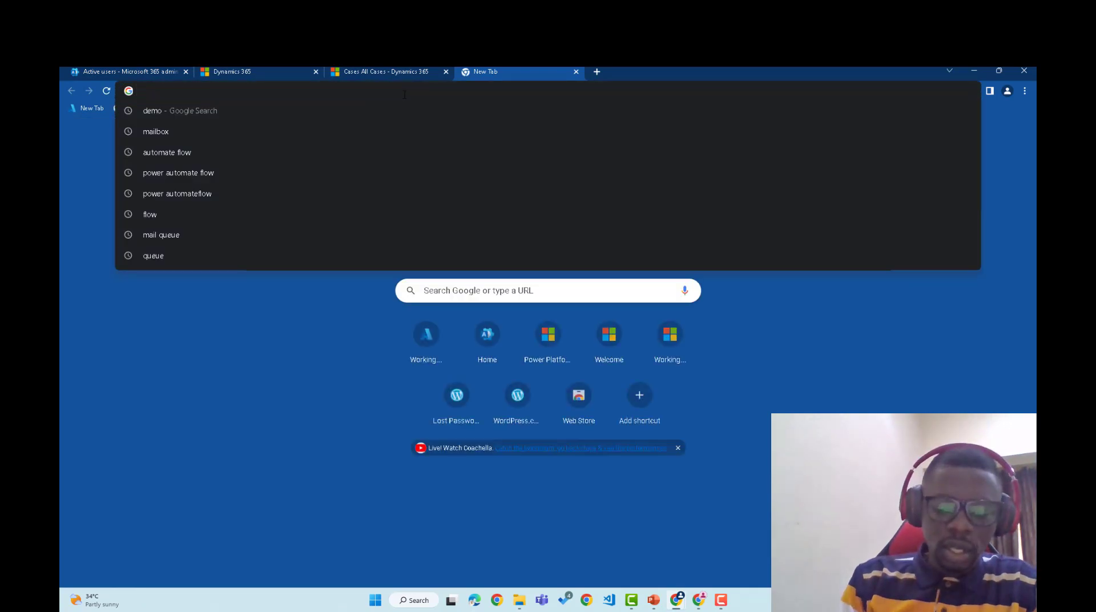
type("aka.")
type("ms/")
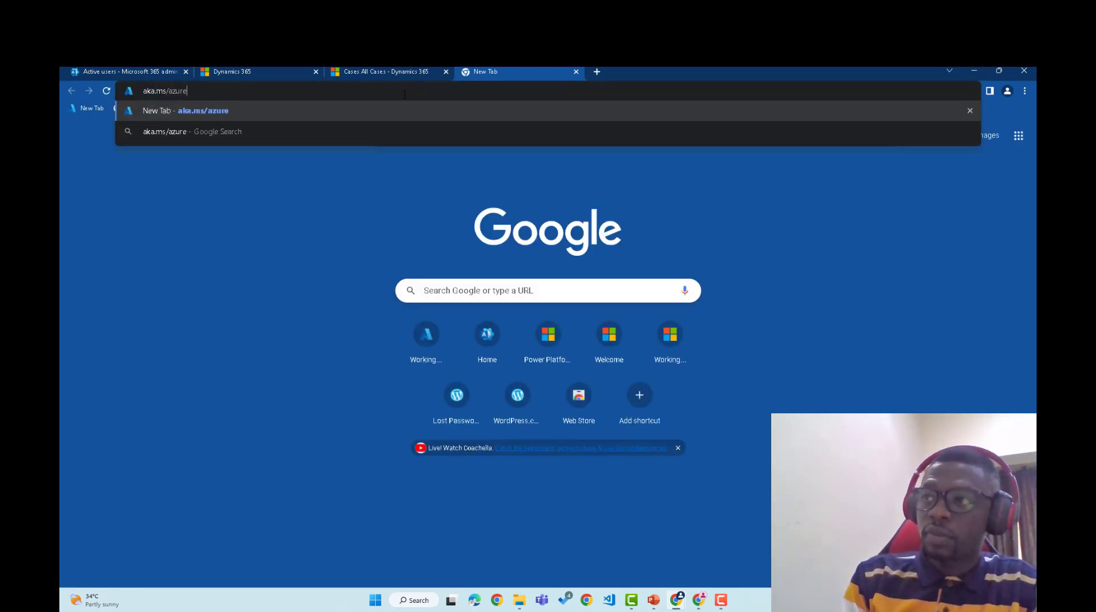
type("o")
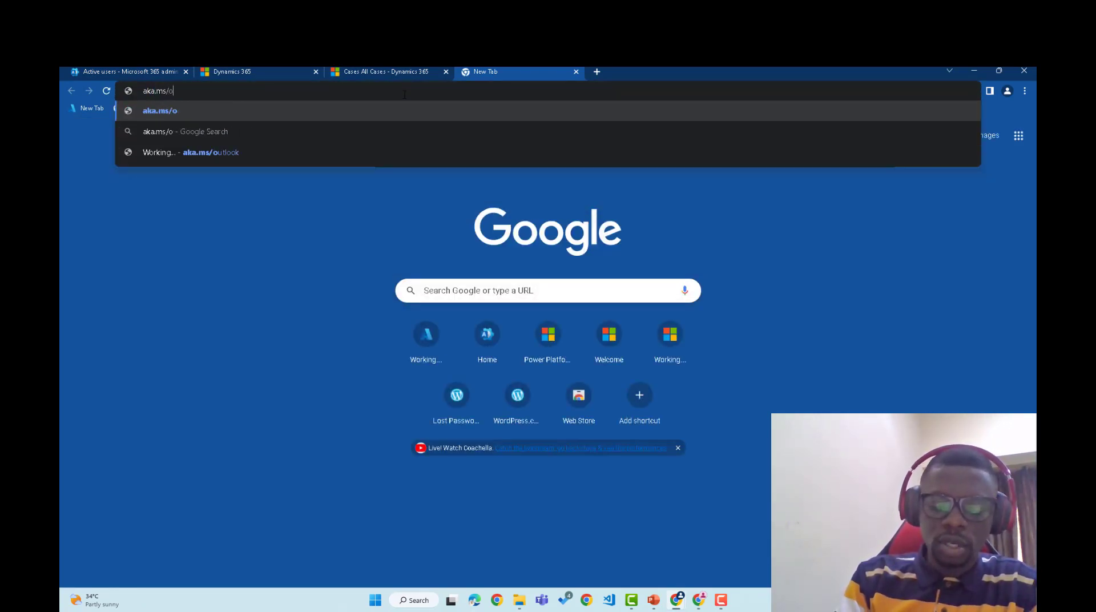
type("utlook")
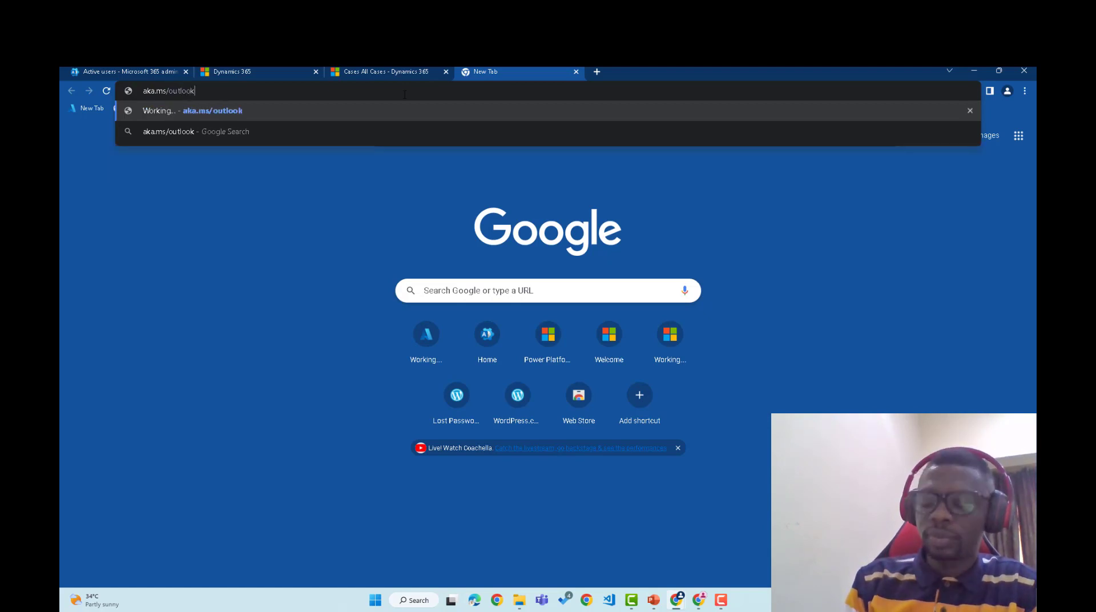
key("Return")
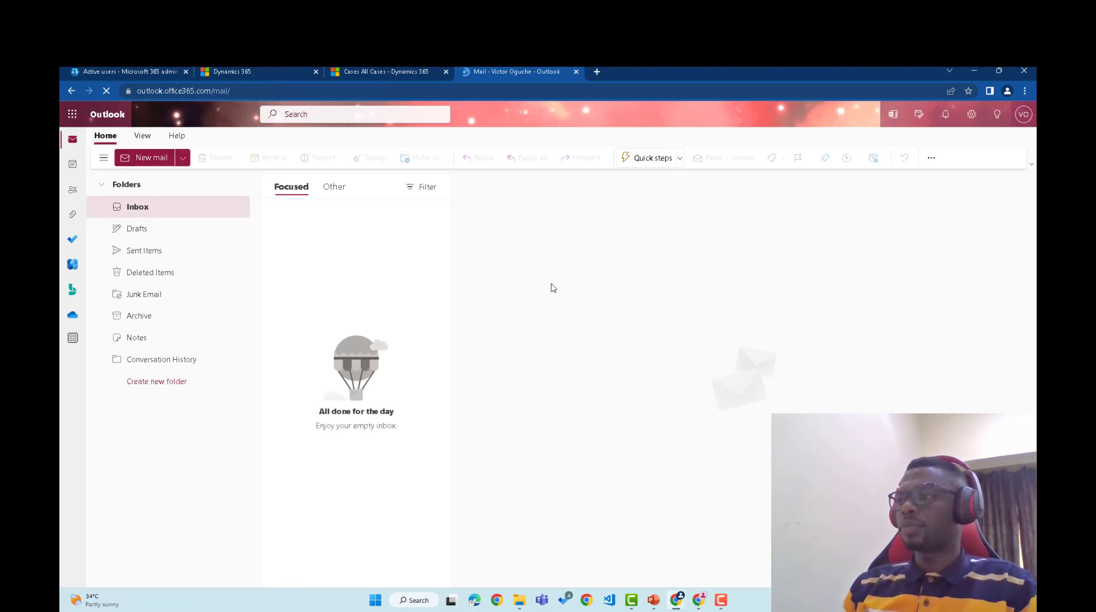
Start a new email addressed to the copied customer Support address with the subject "Test mailbox".
left_click(148, 163)
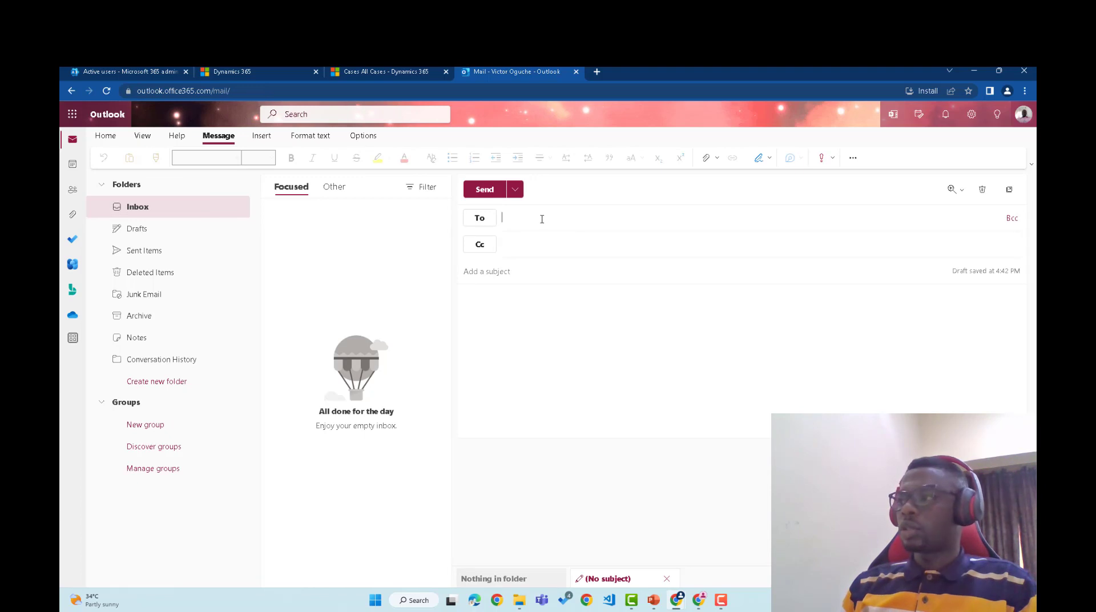
left_click(542, 220)
key("ctrl+v")
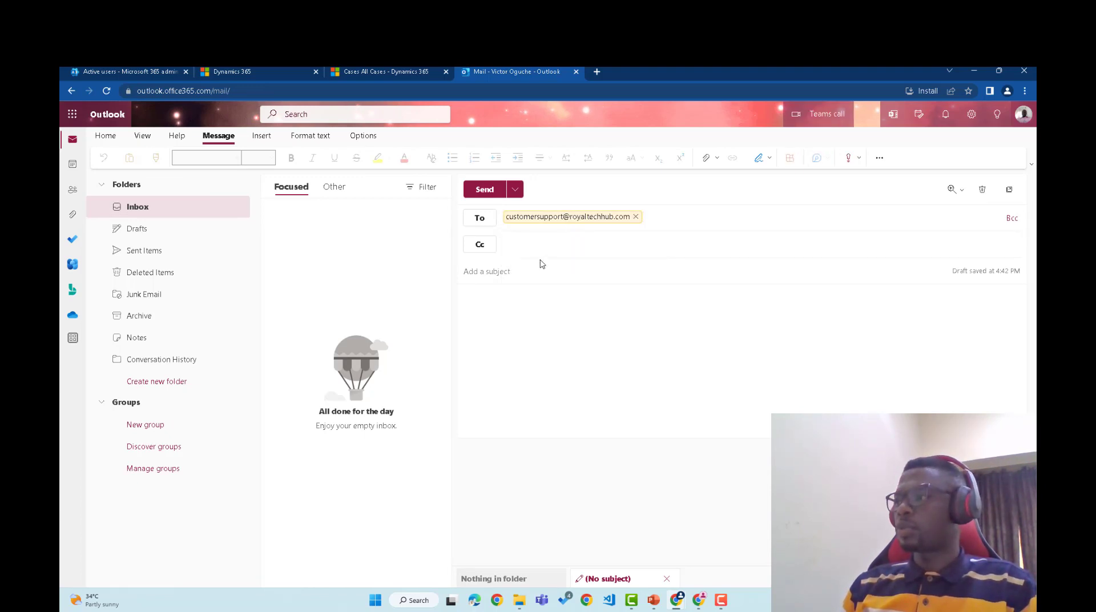
left_click(525, 278)
type("Tes")
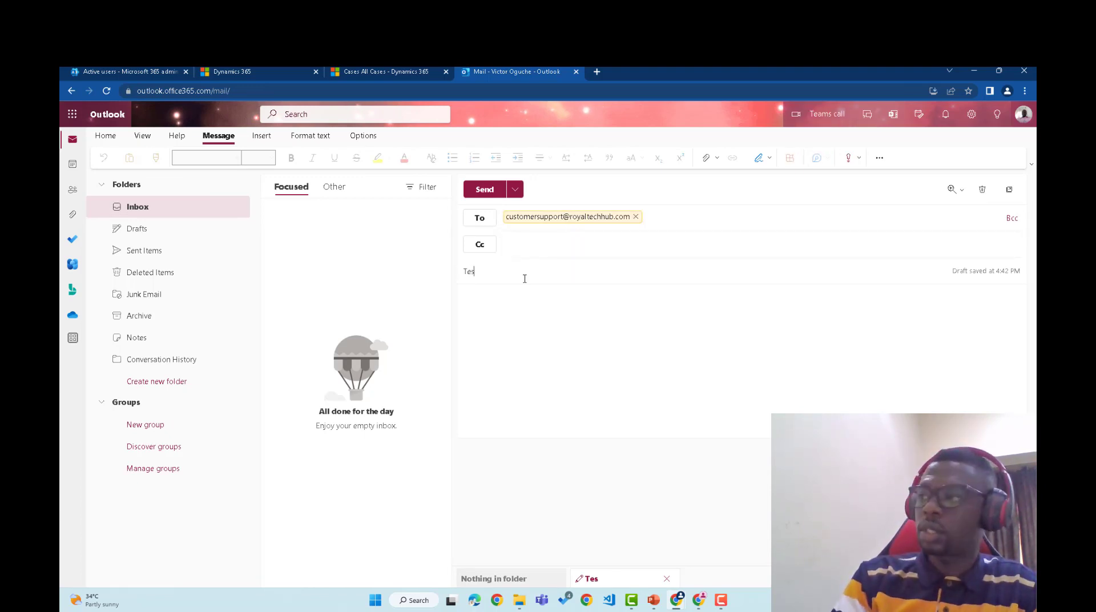
type("t mail")
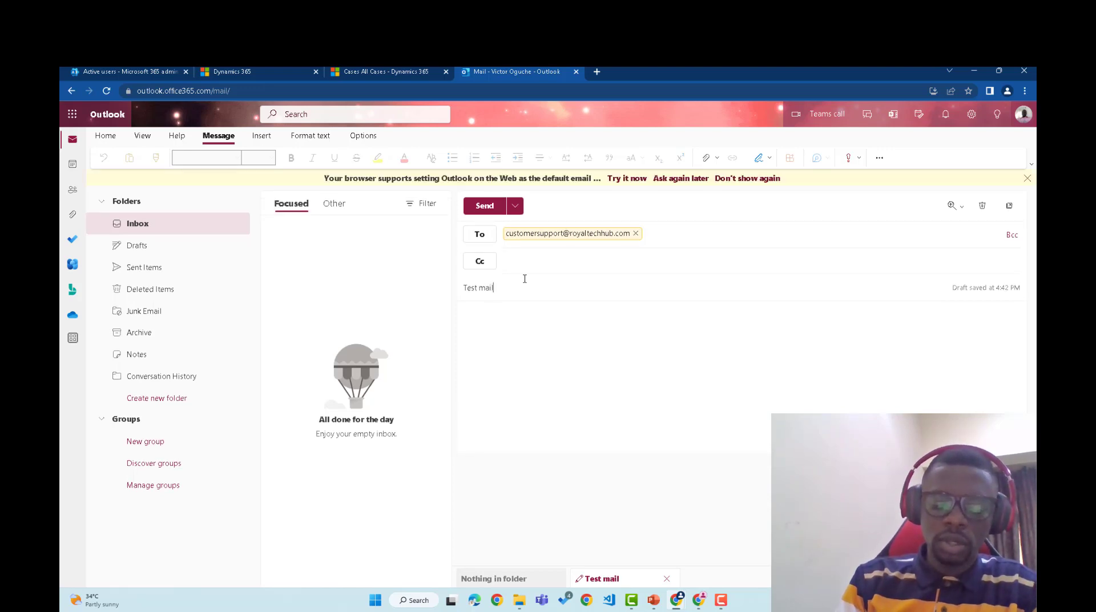
type("box")
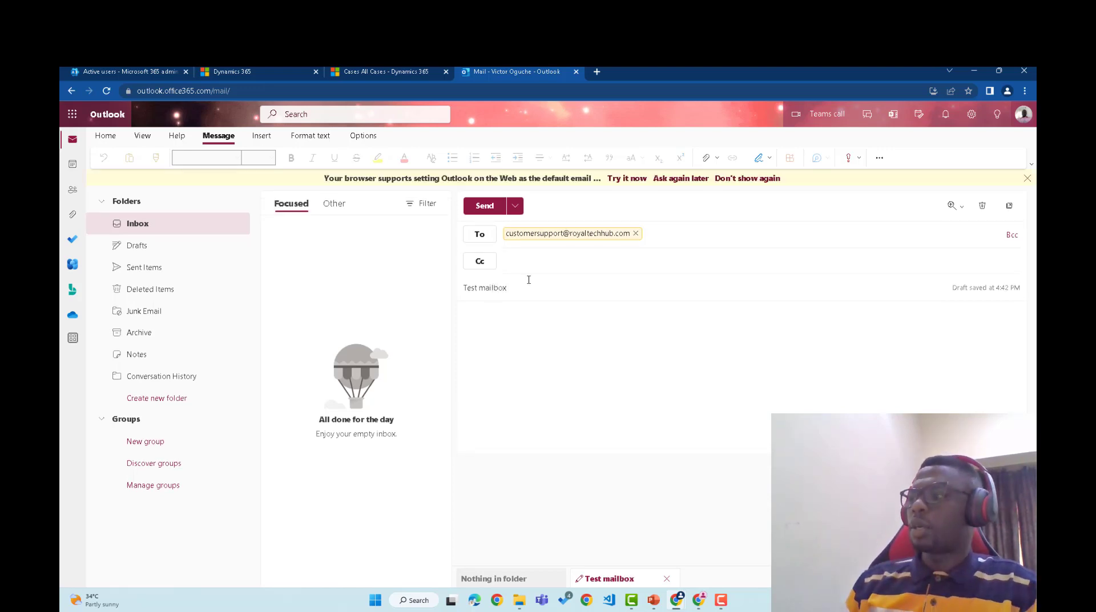
Write "Testing mailbox" as the body of the email.
left_click(512, 321)
type("Tes")
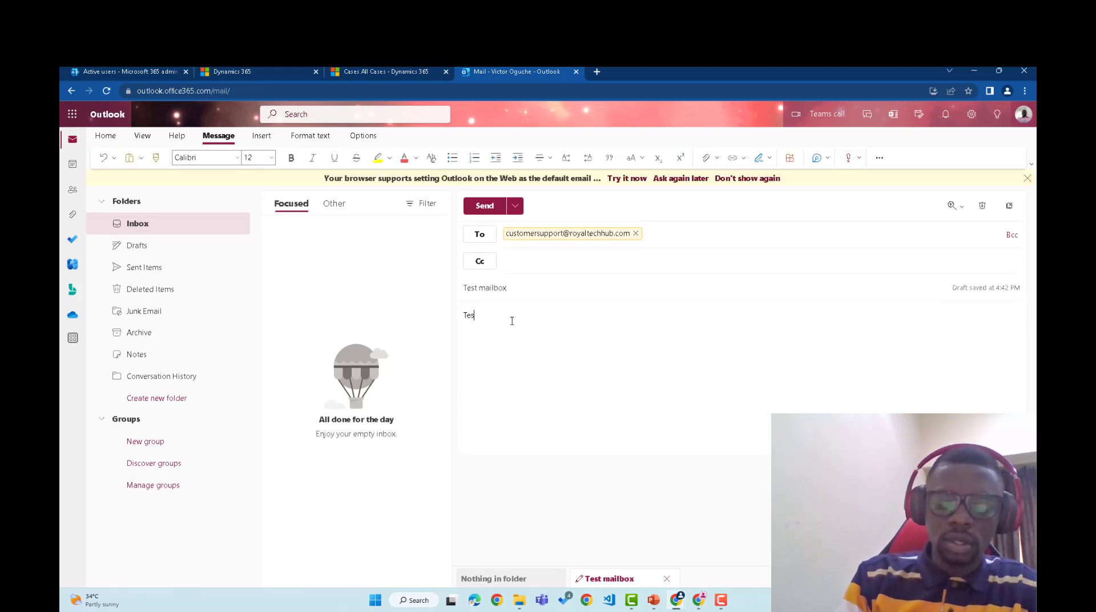
type("ting mai")
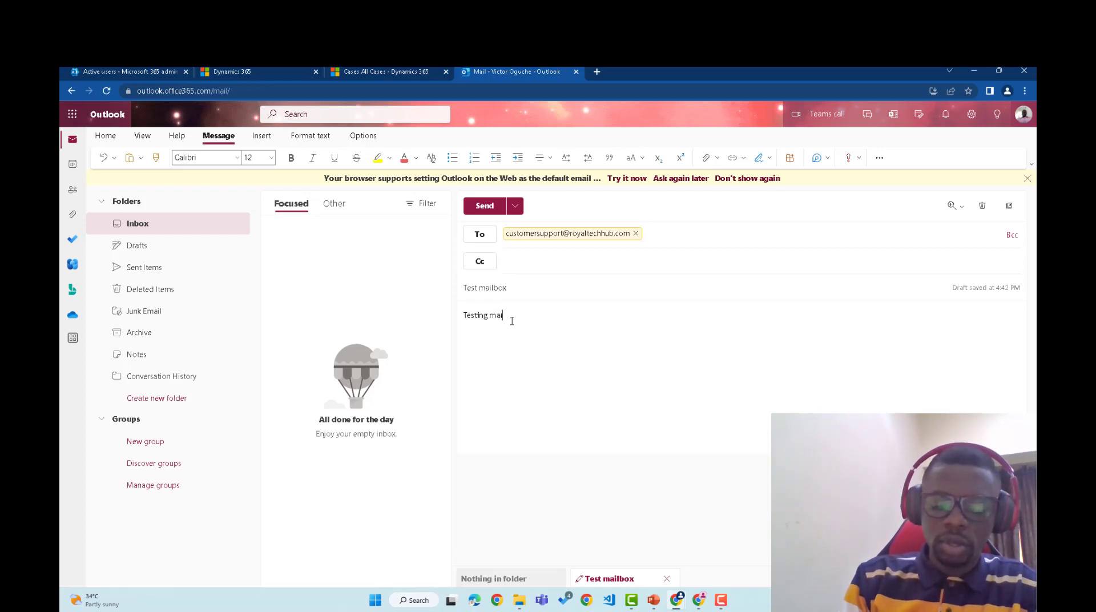
type("lbo")
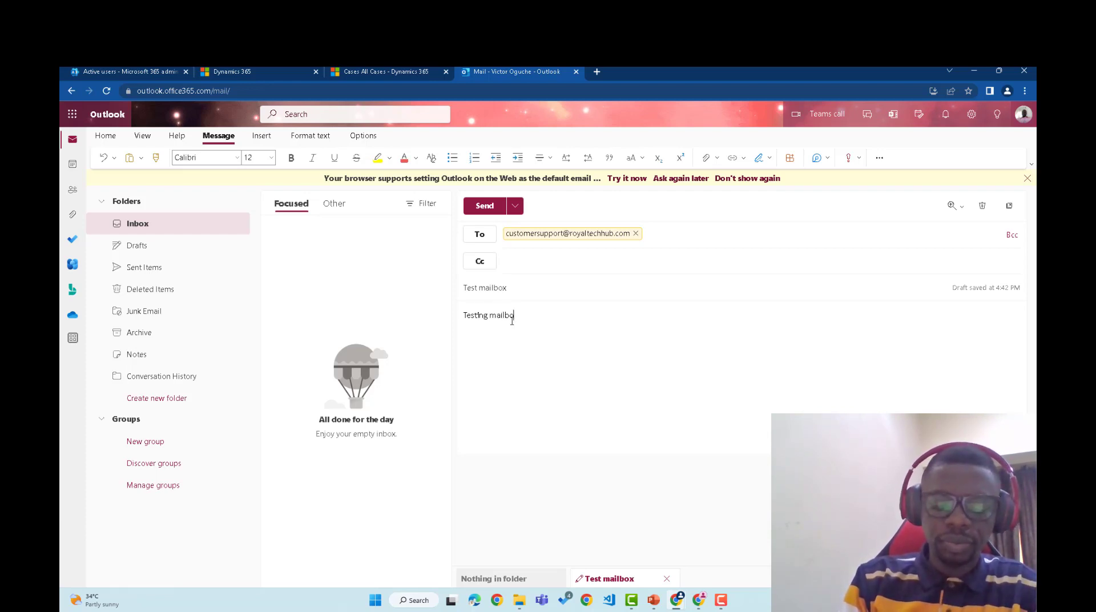
type("xx")
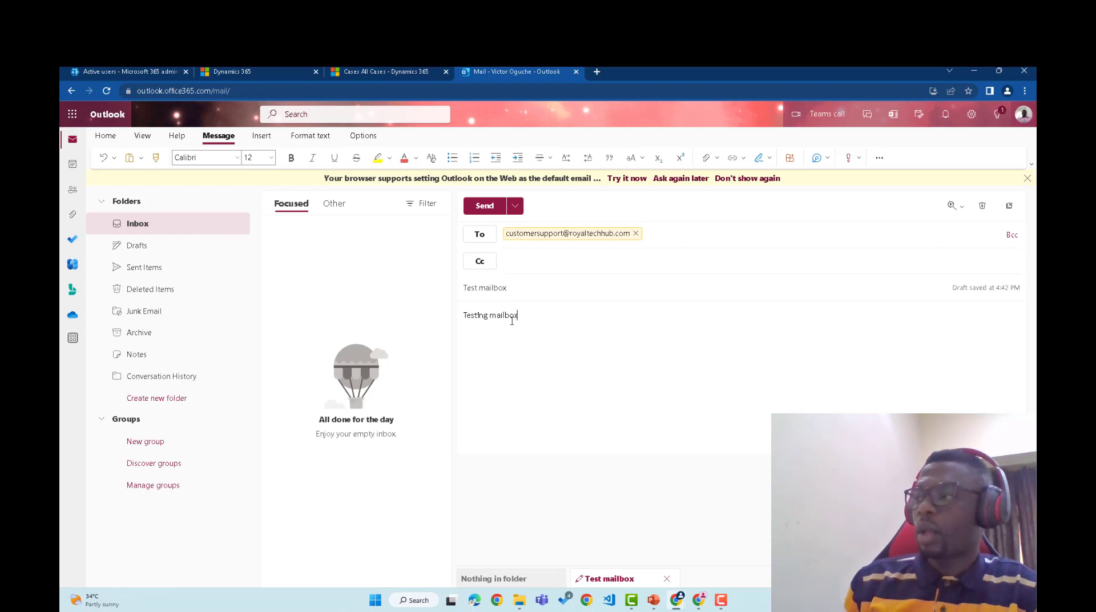
Send the test email, switch to the customer Support mailbox window and open the received "Test mailbox" message.
left_click(485, 209)
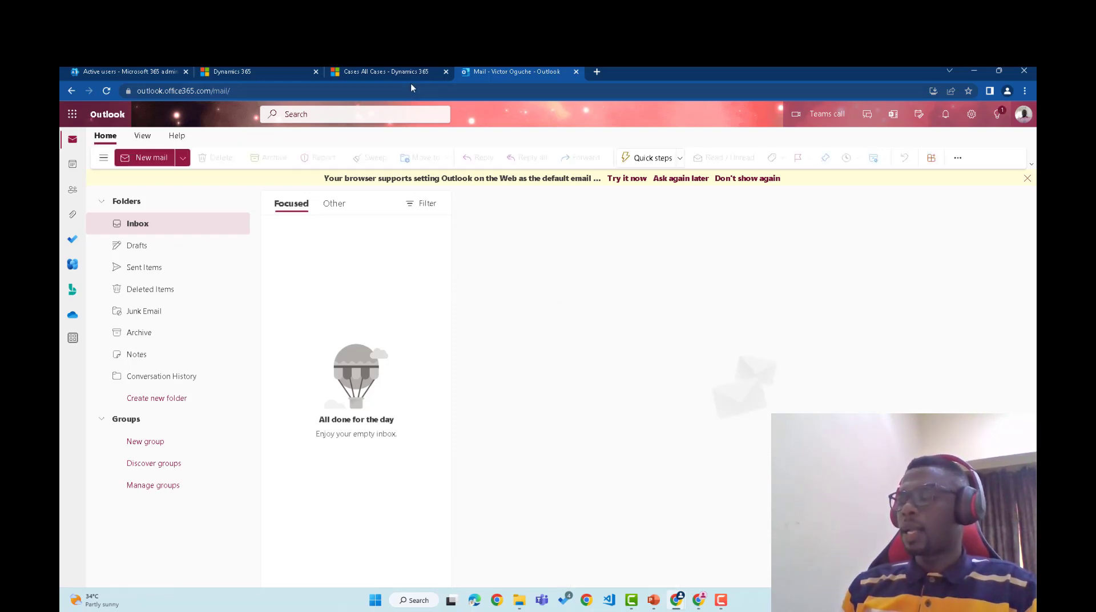
mouse_move(678, 607)
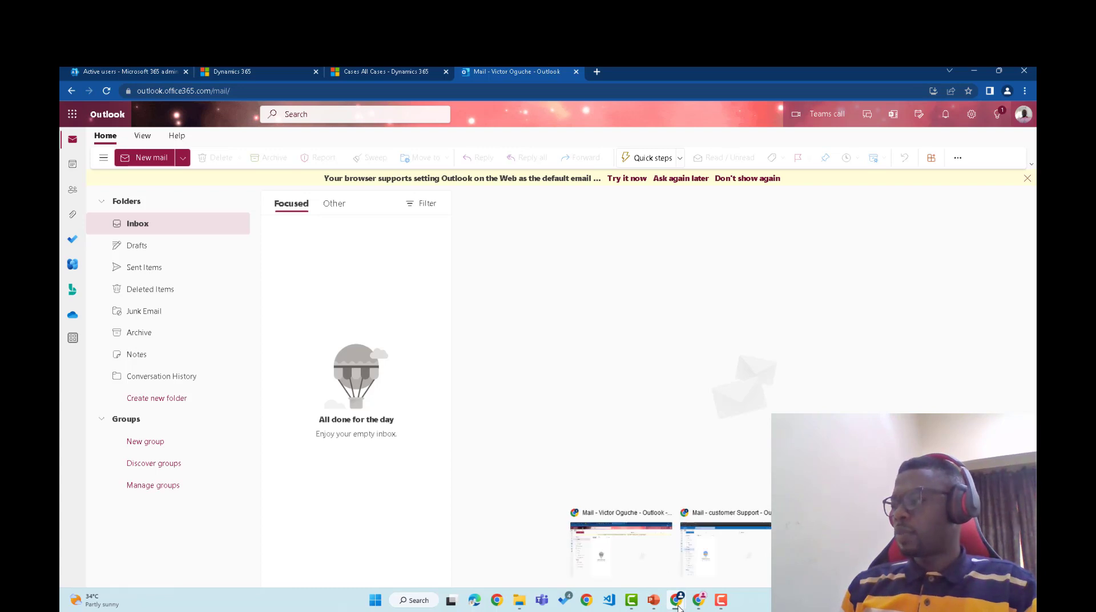
left_click(716, 562)
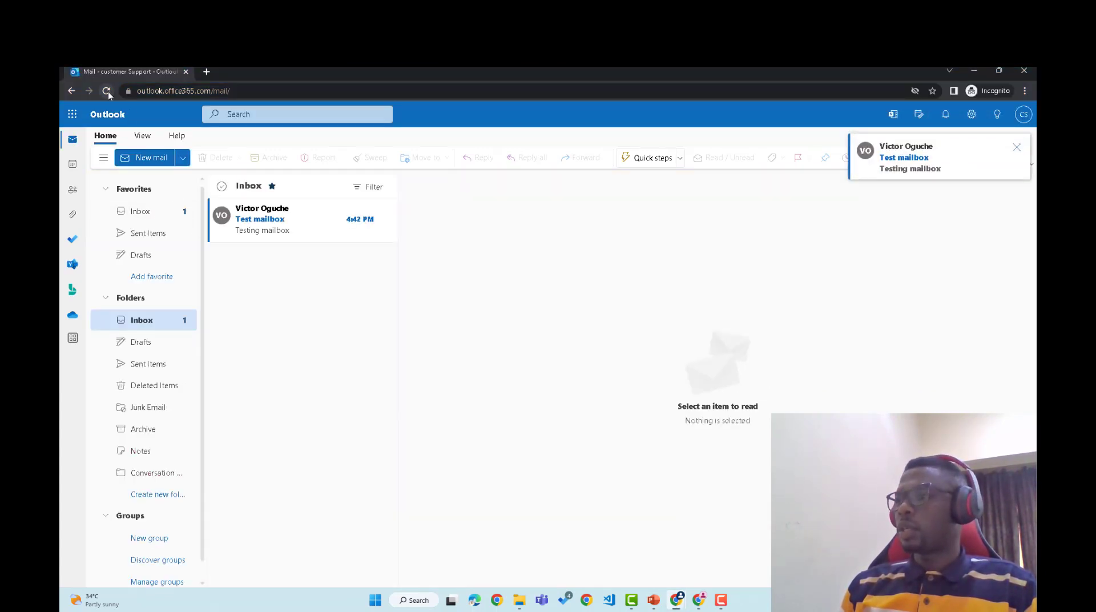
left_click(296, 223)
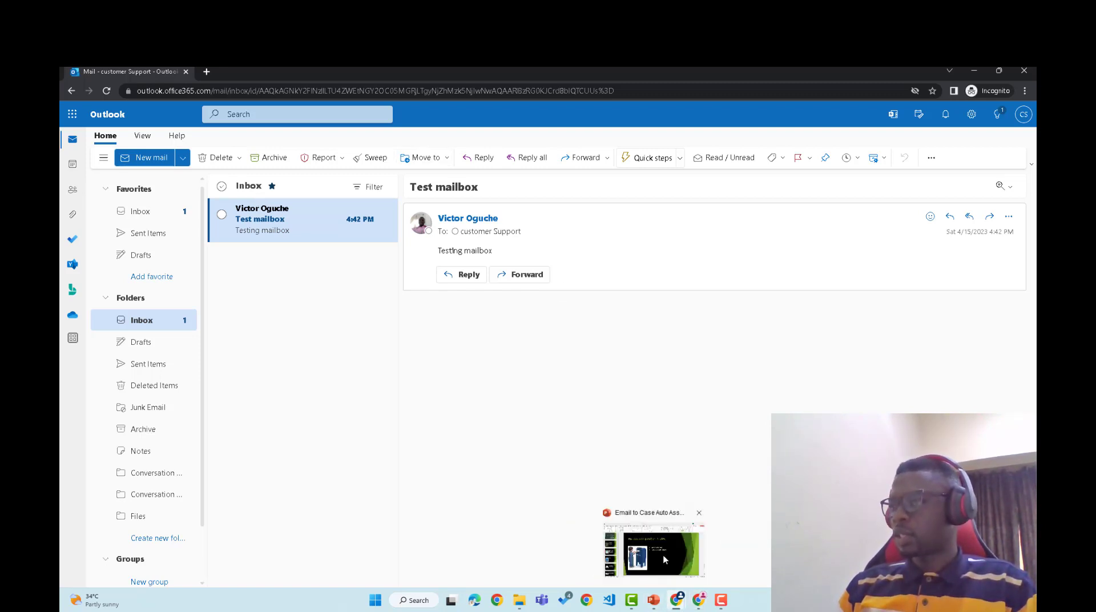
Switch to the PowerPoint presentation and review the slides from Business requirement scenario through User provisioning to Queue configuration.
left_click(664, 556)
left_click(153, 337)
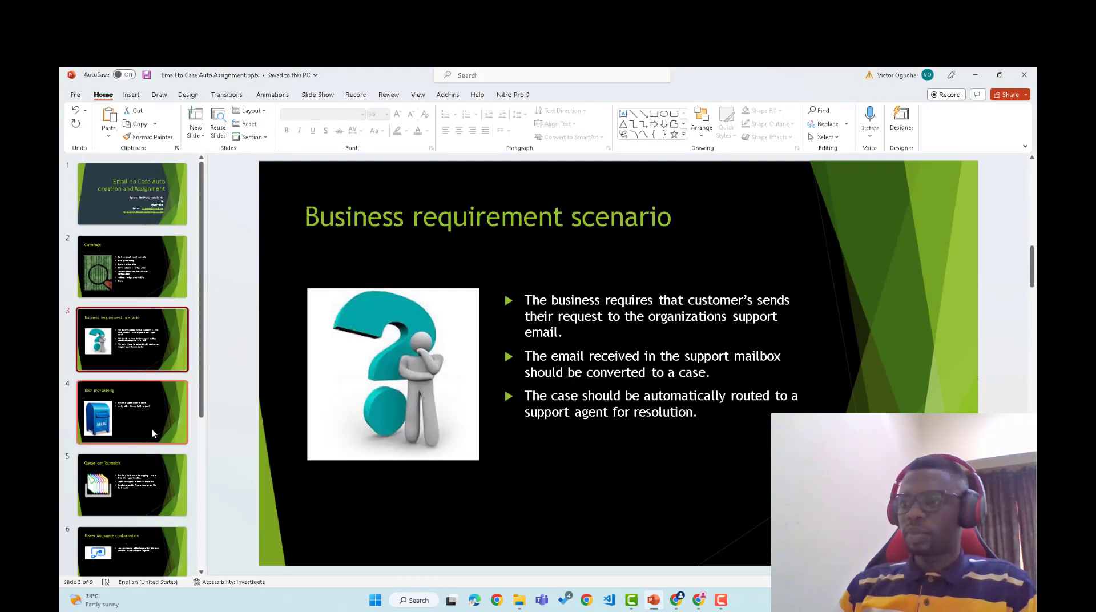
left_click(131, 423)
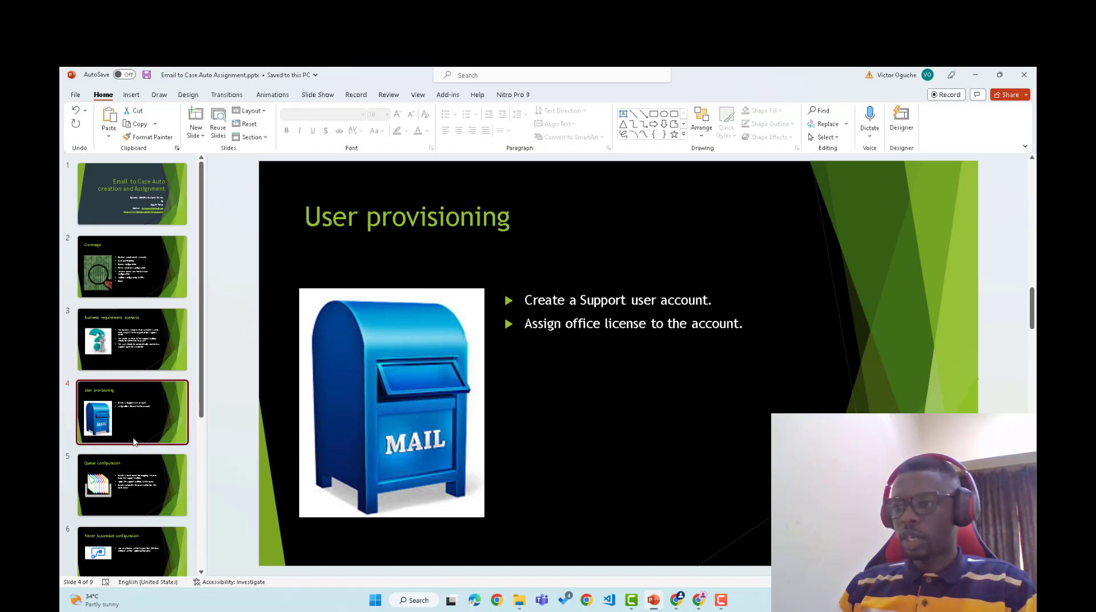
left_click(131, 495)
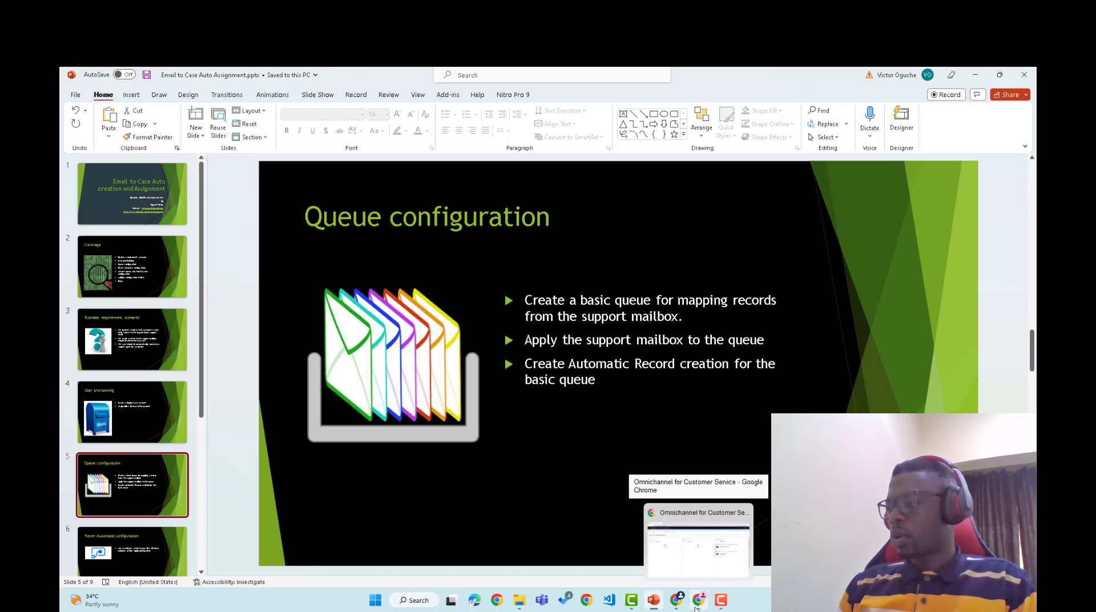
Switch to the Dynamics 365 Customer Service admin center in the browser and open the management list of basic queues.
mouse_move(681, 609)
left_click(638, 555)
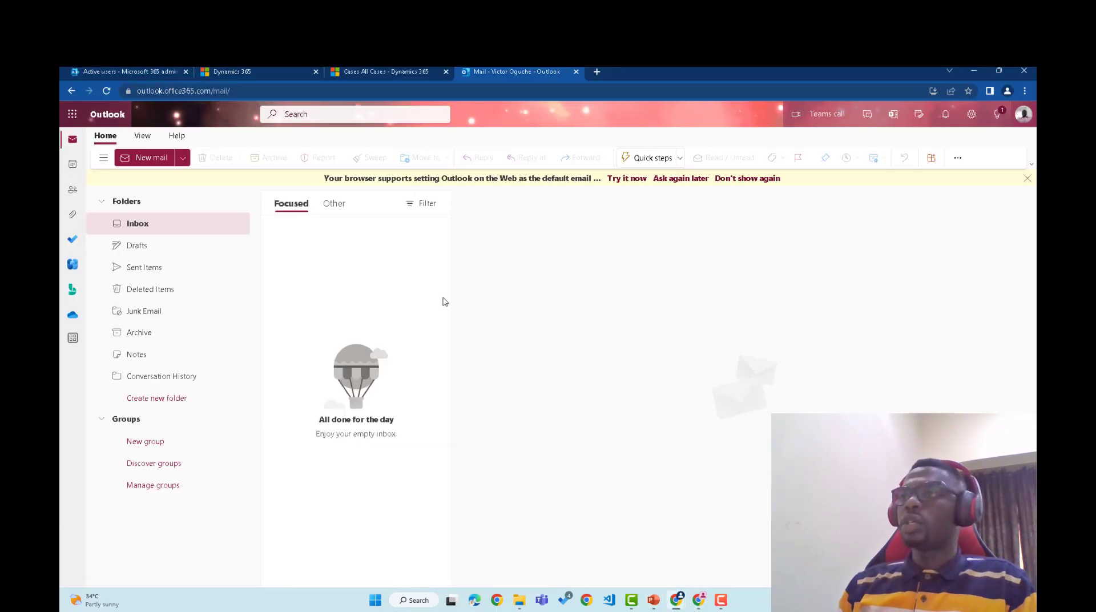
left_click(266, 70)
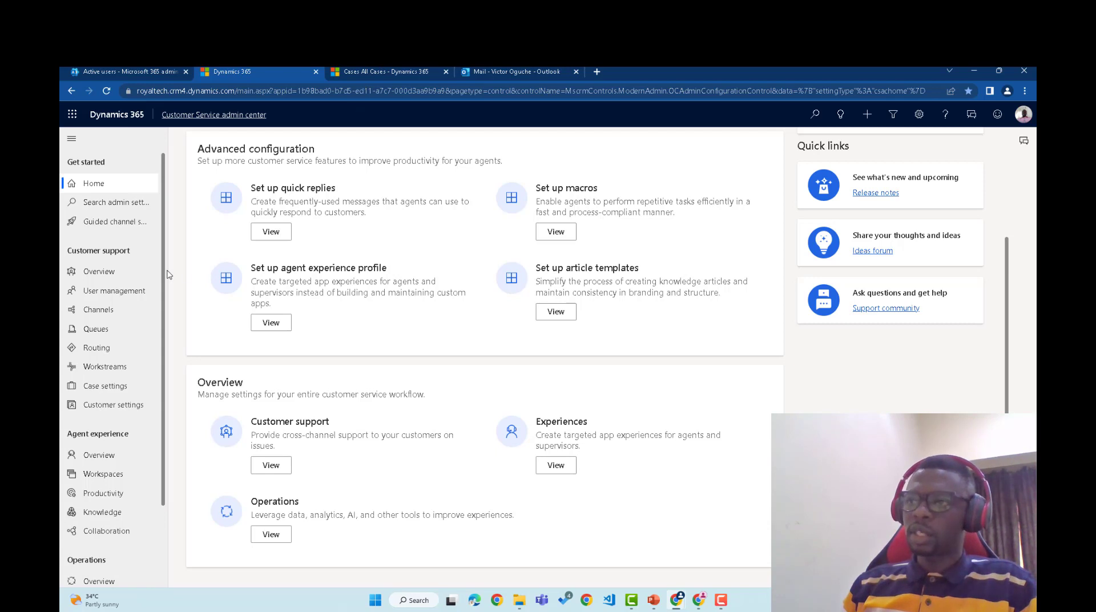
scroll(162, 325, "down", 2)
scroll(163, 331, "up", 2)
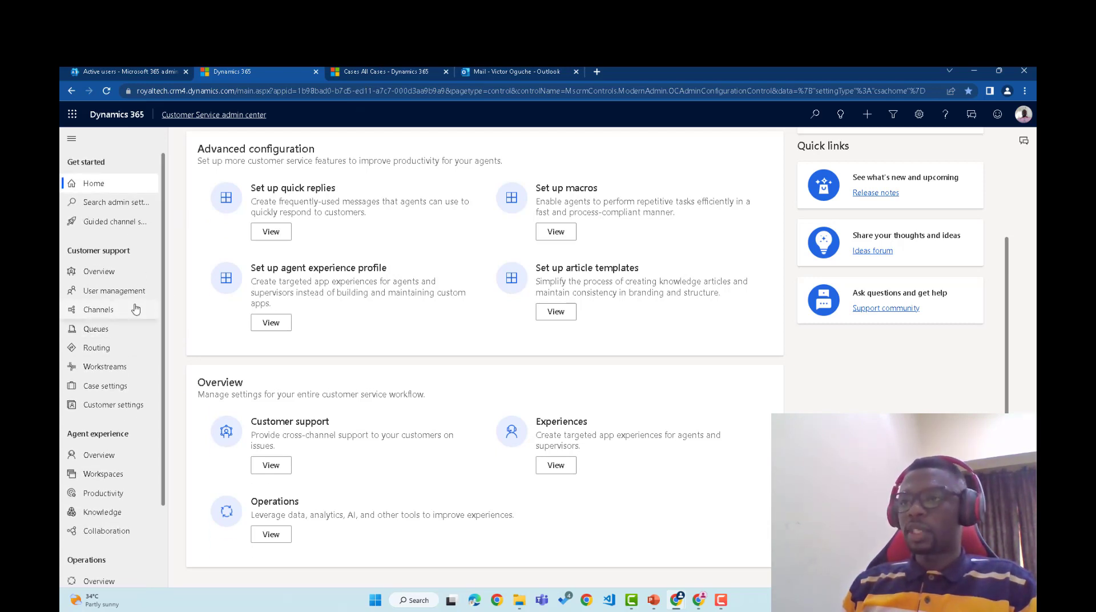
left_click(123, 332)
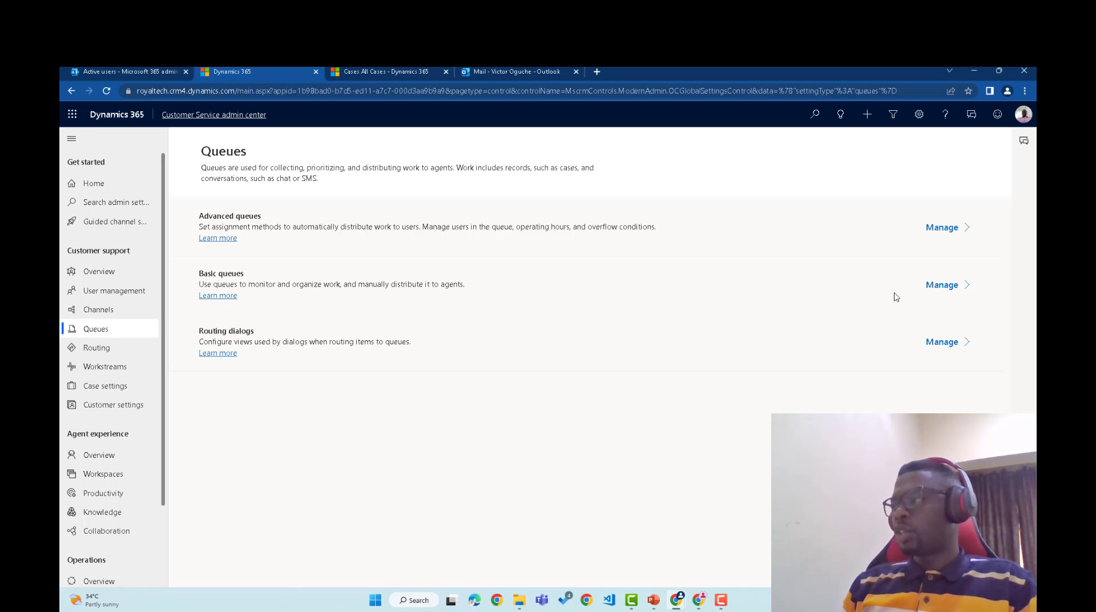
left_click(943, 285)
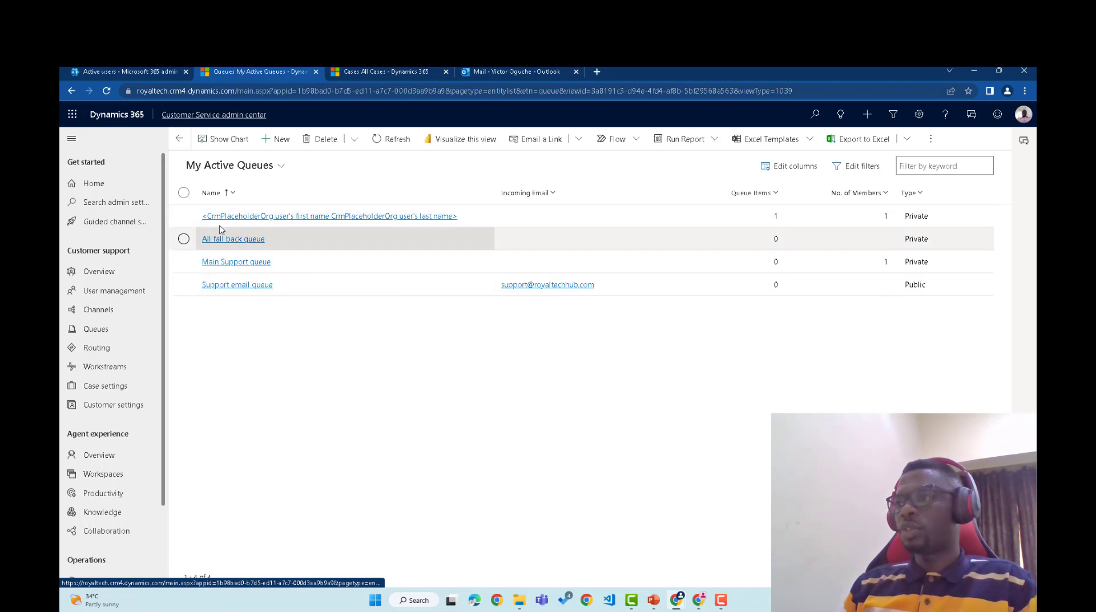
Start a new basic queue and name it "Customer Support email queue".
left_click(224, 237)
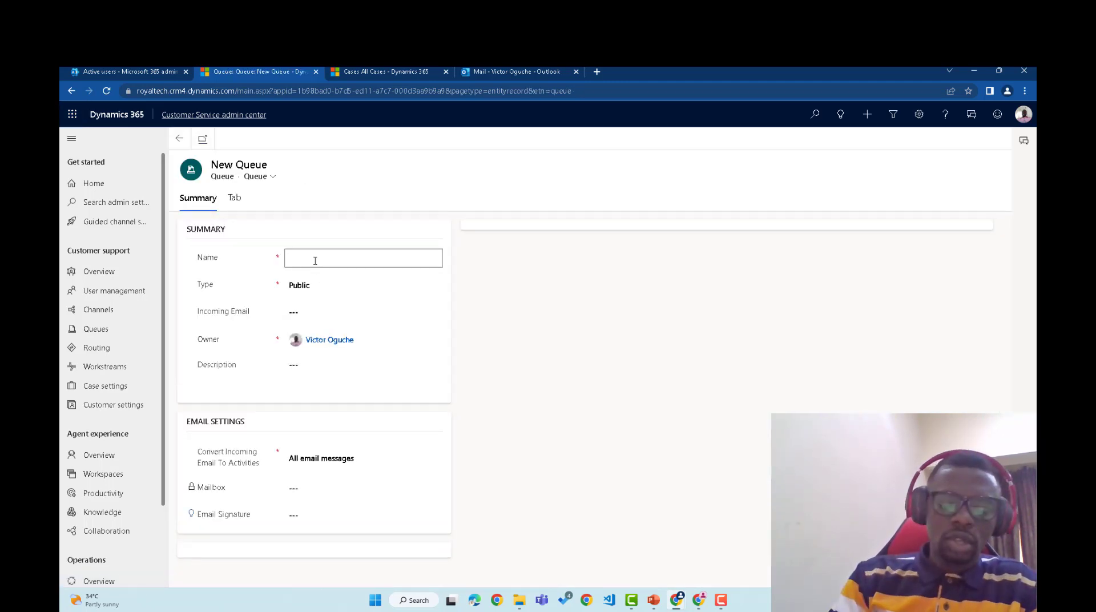
type("Customer")
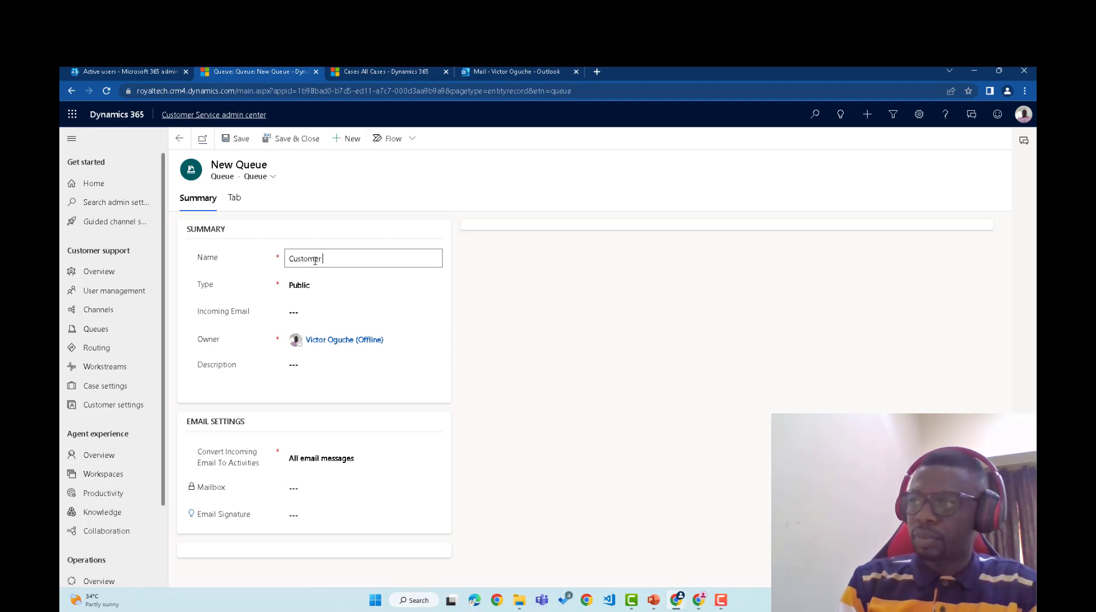
type(" Support")
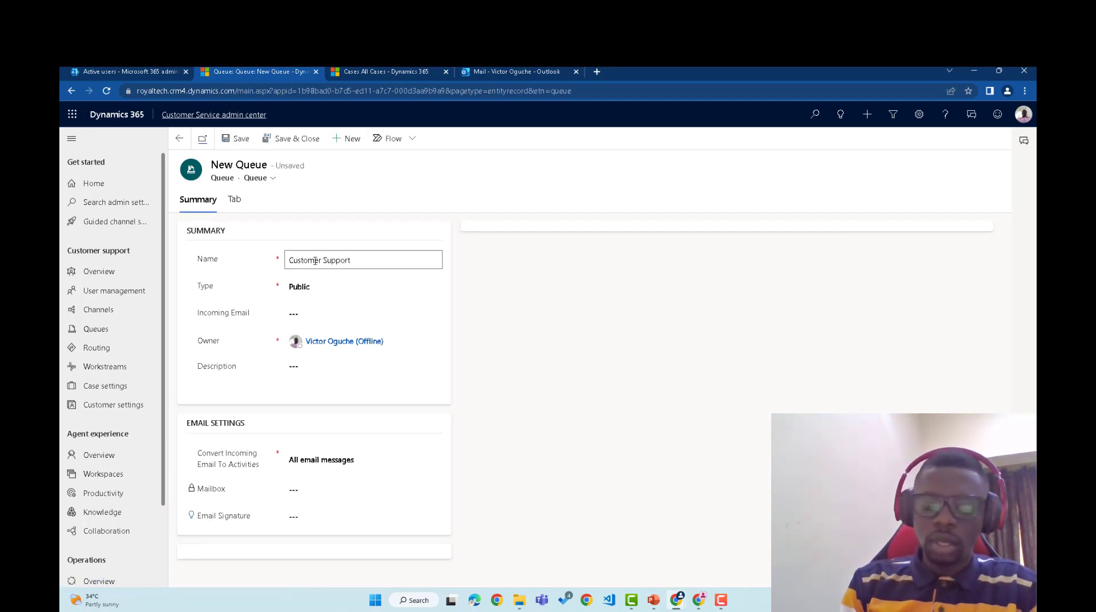
type(" e")
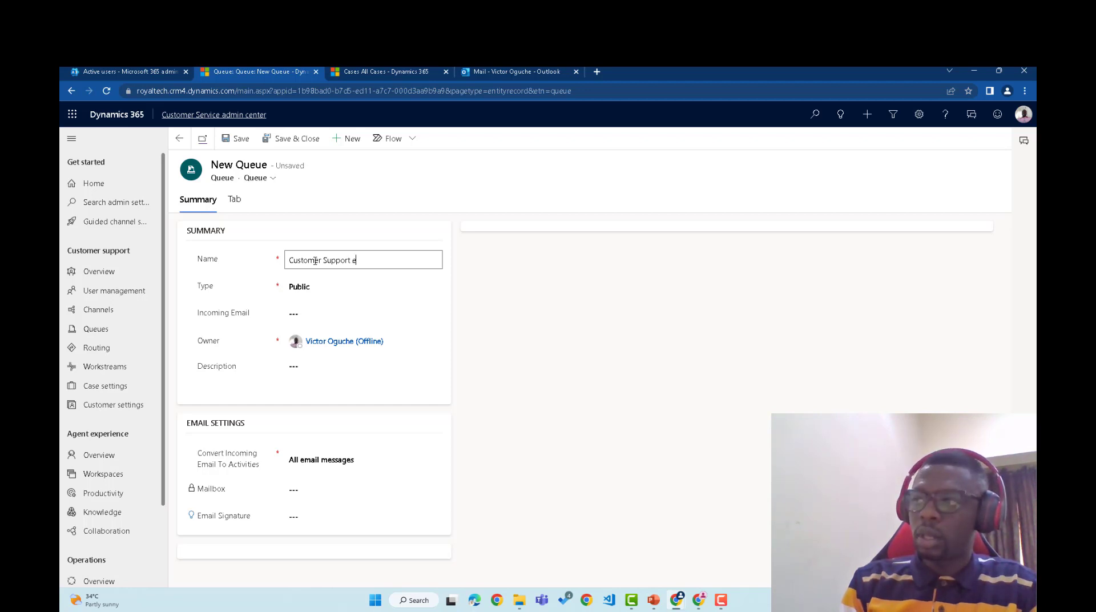
type("mail q")
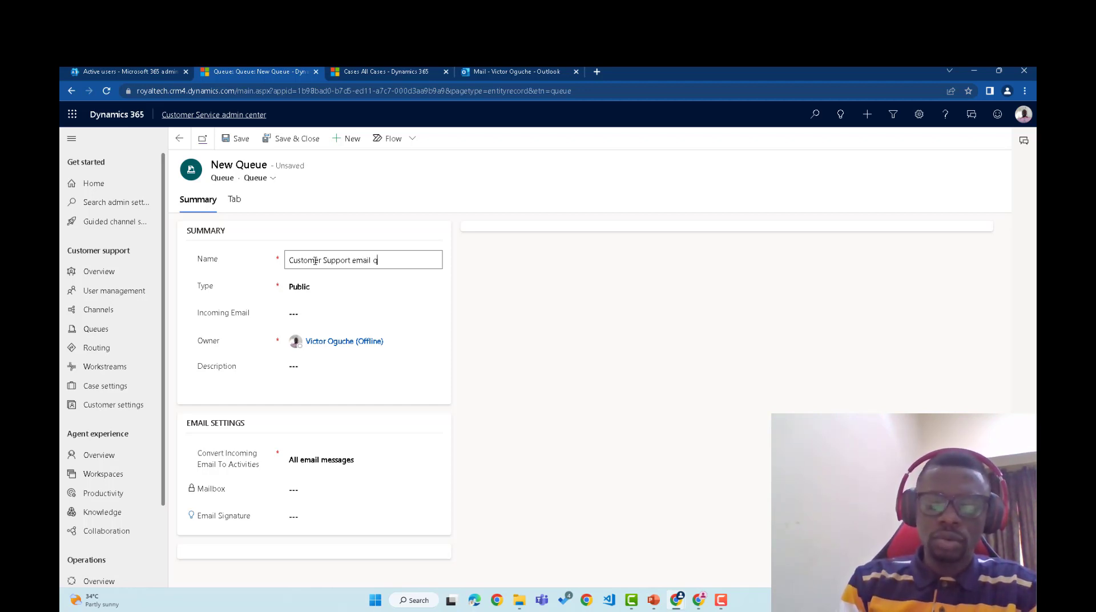
type("ueue")
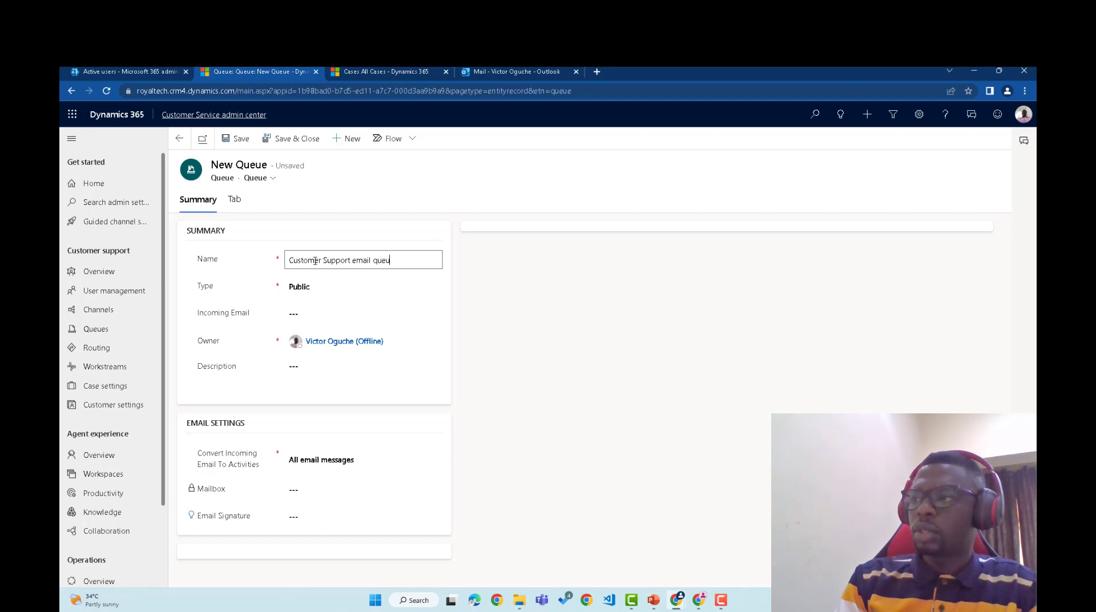
Set the queue's incoming email to the copied customer Support address and its description to "The mailbox for customer support request".
left_click(311, 313)
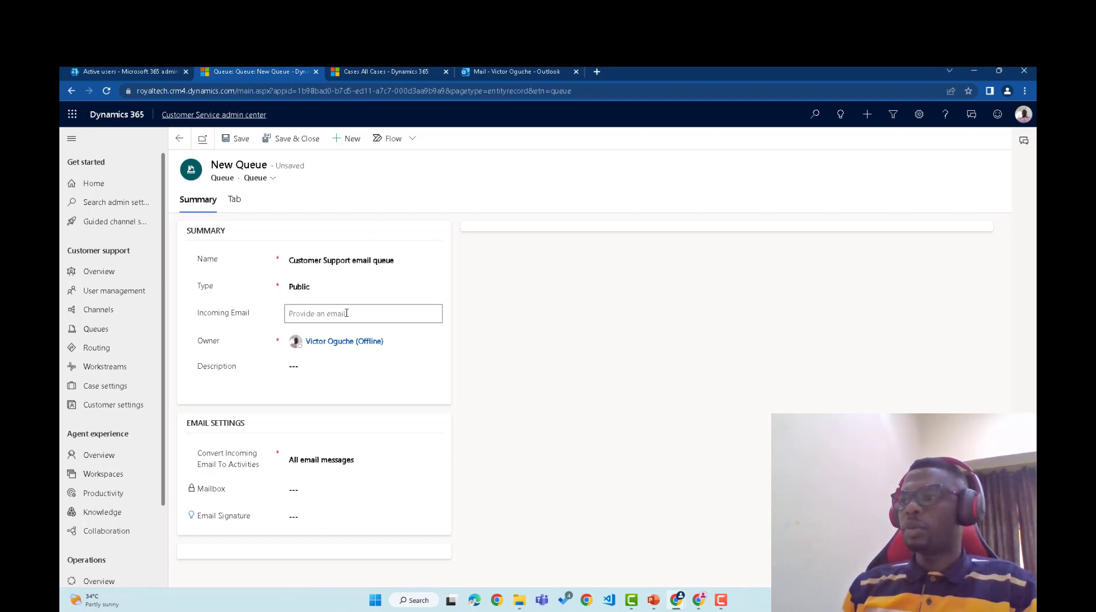
key("ctrl+v")
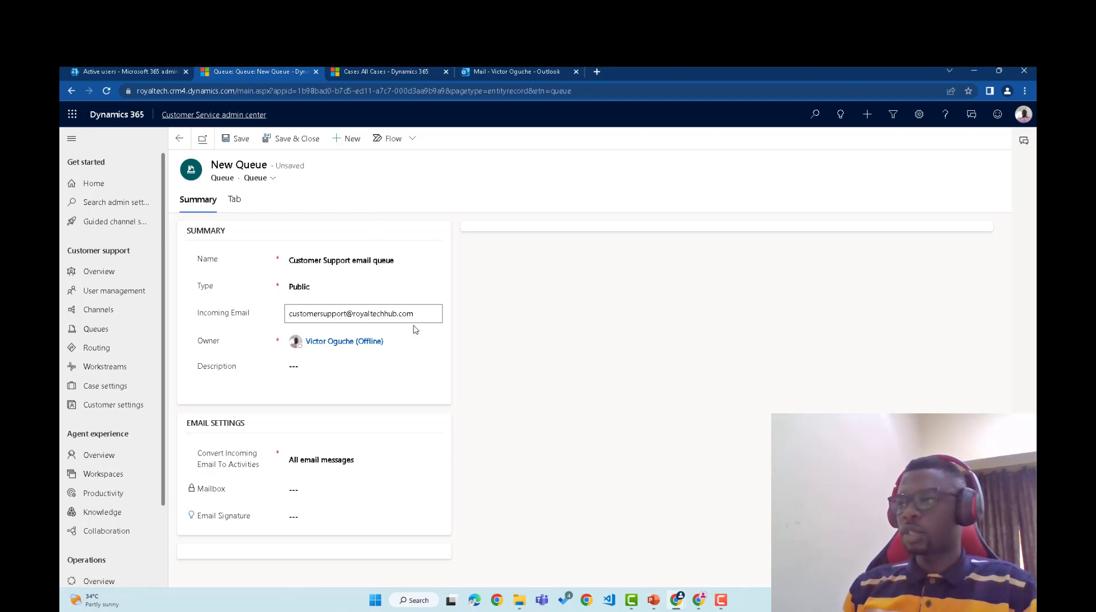
left_click(316, 371)
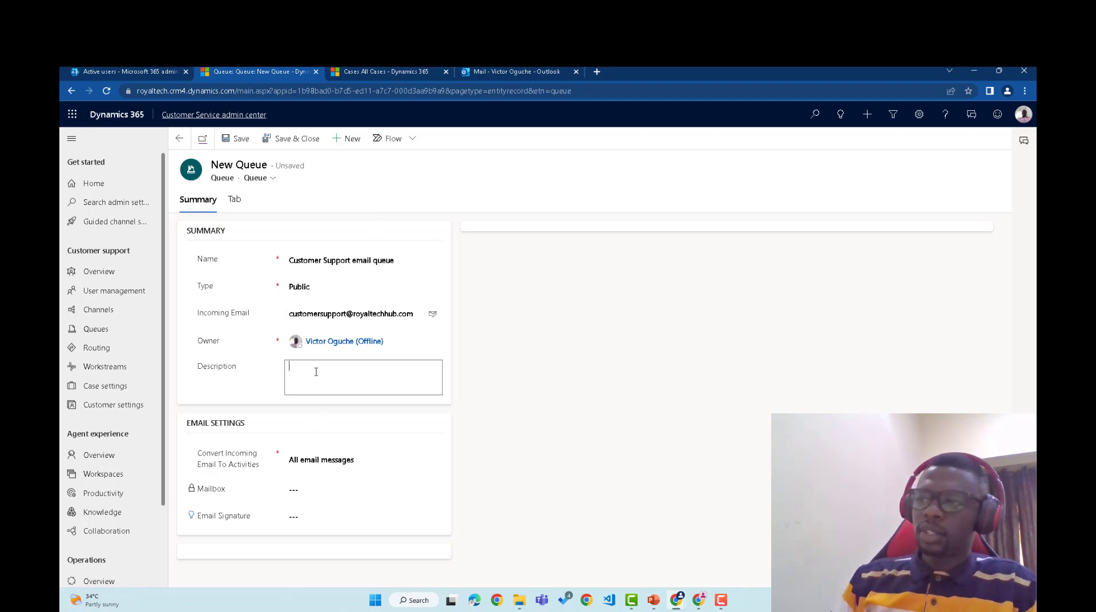
type("The")
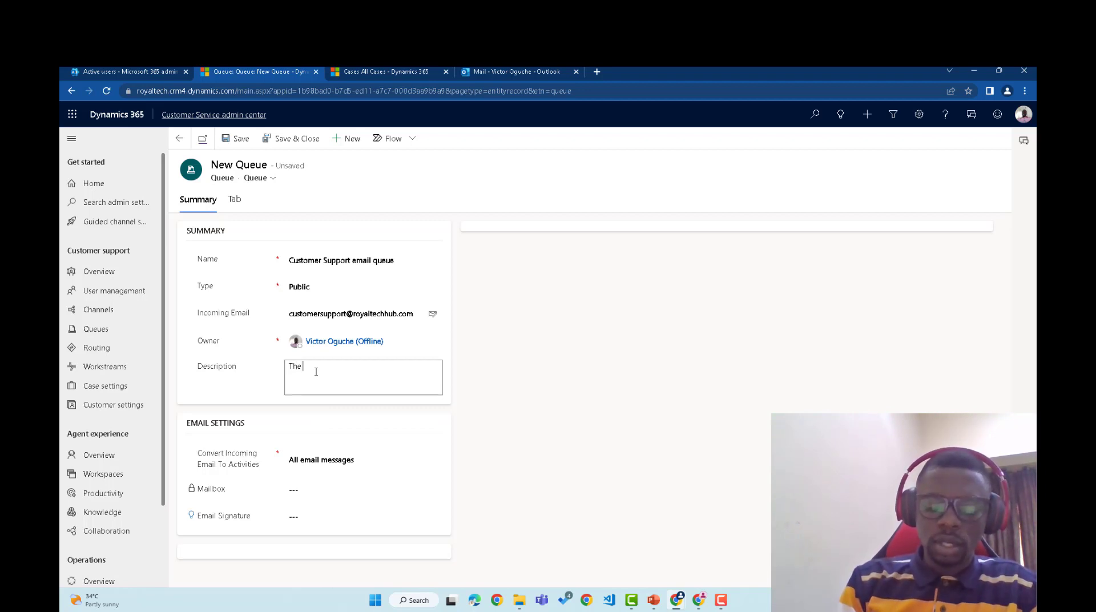
type(" ma")
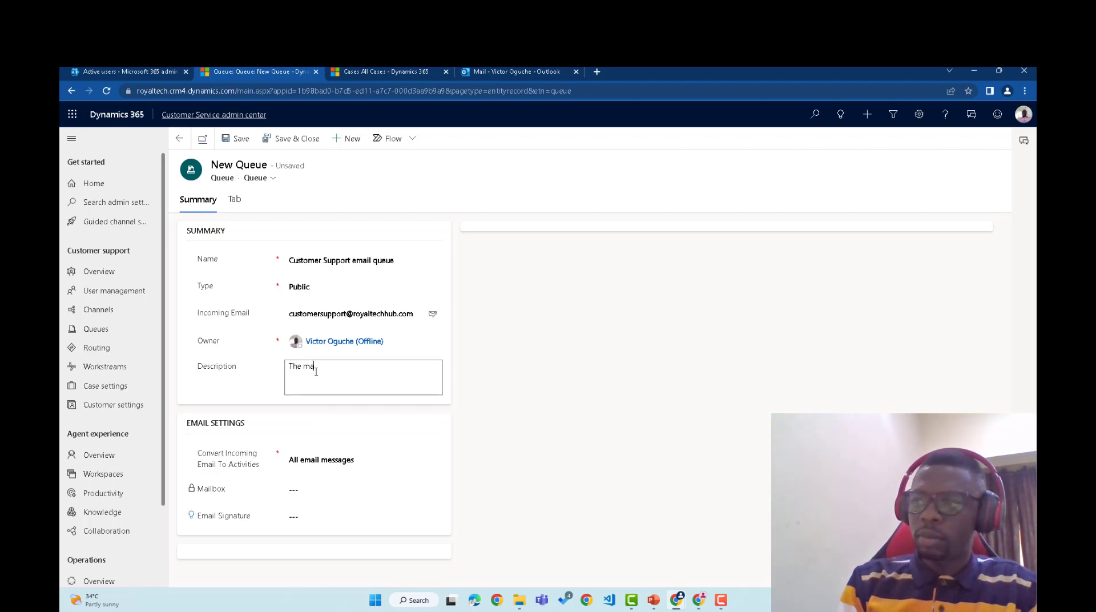
type("ilbox")
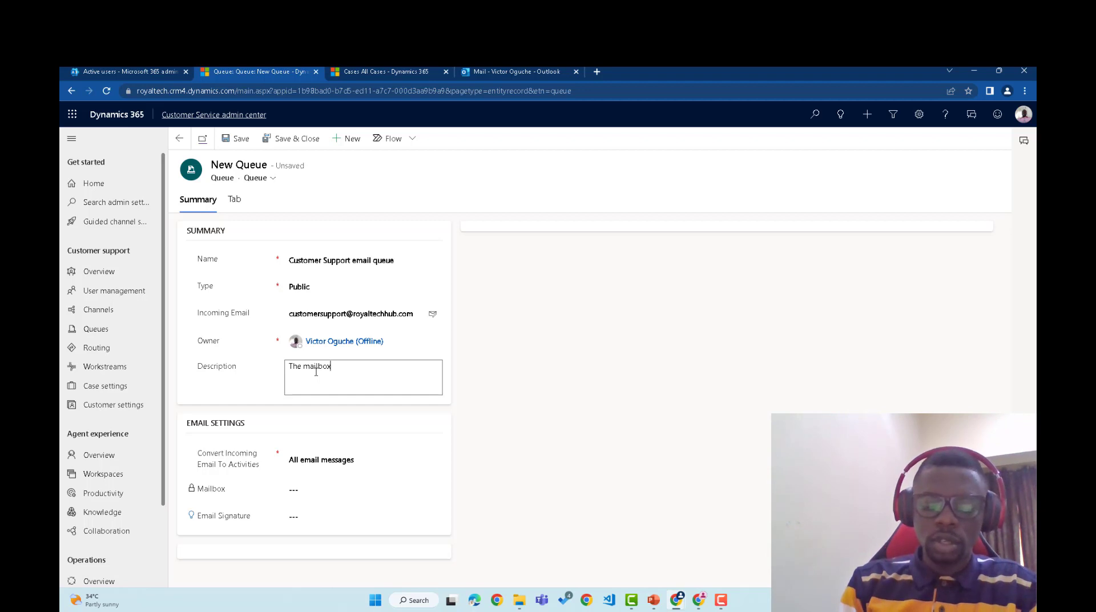
type(" for customer s")
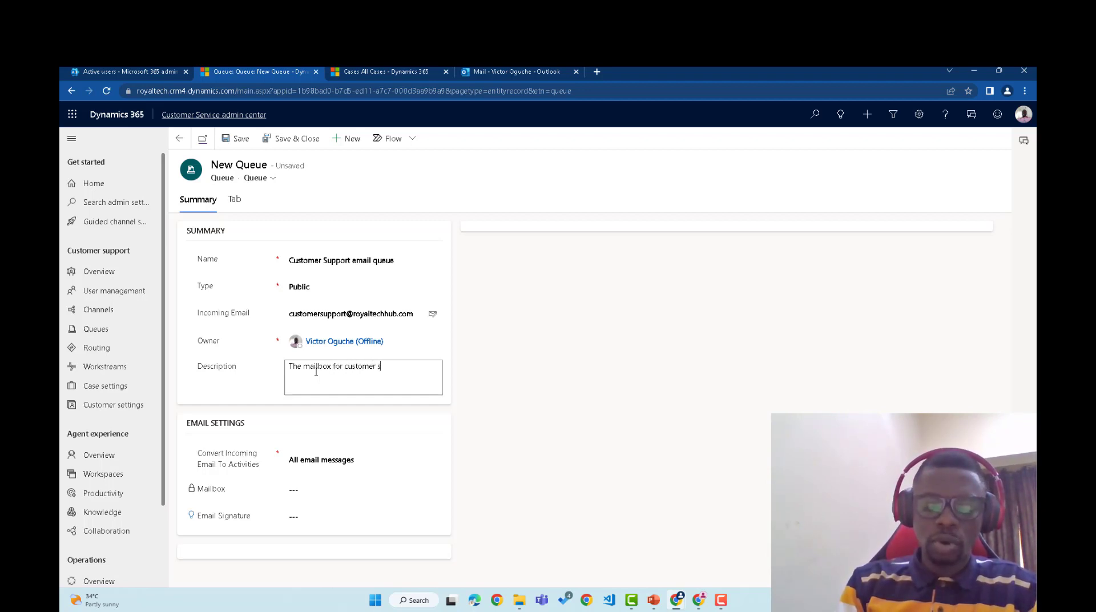
type("upport re")
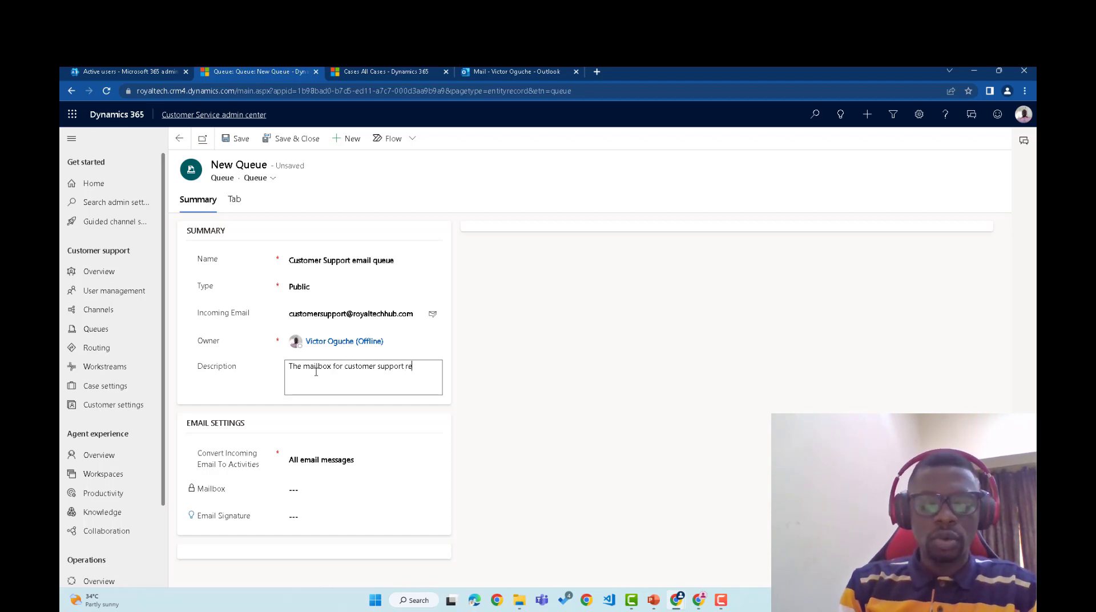
type("quest")
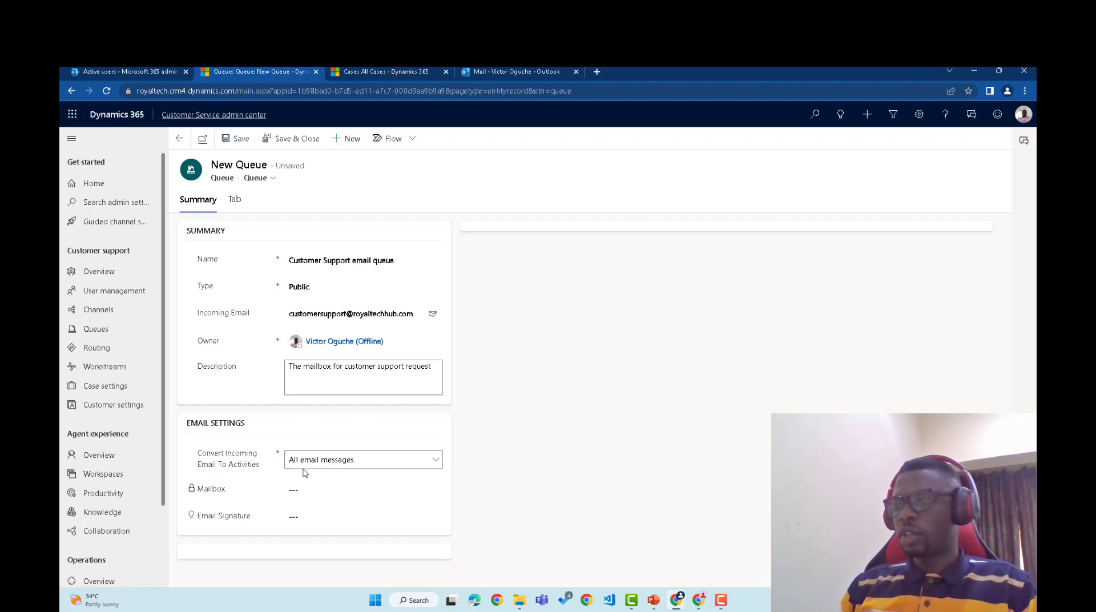
Choose "All email messages" for converting incoming email to activities and save the queue.
left_click(362, 461)
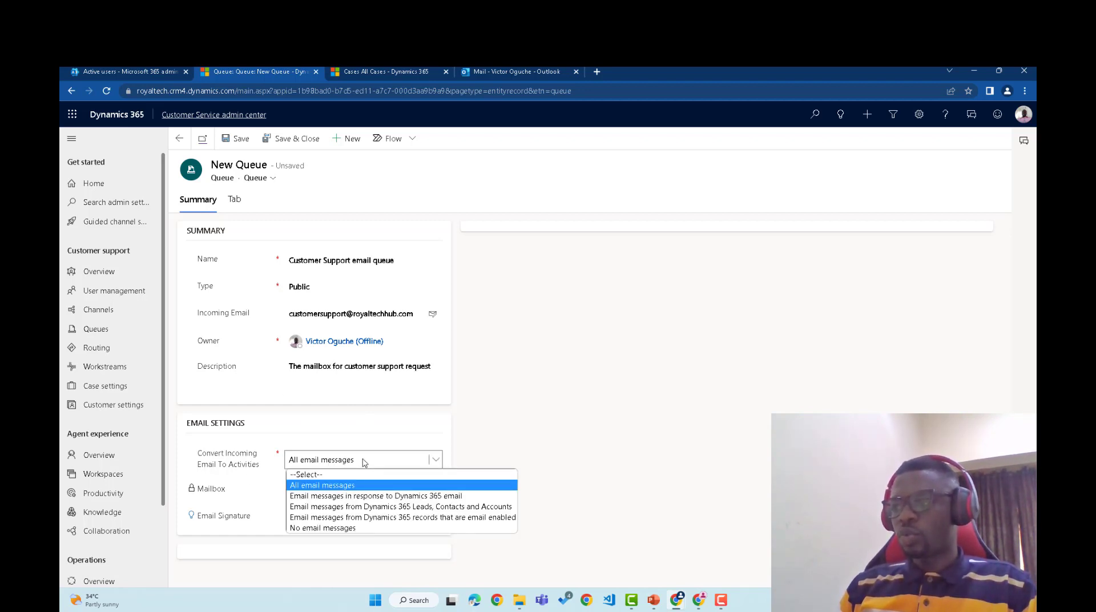
left_click(354, 487)
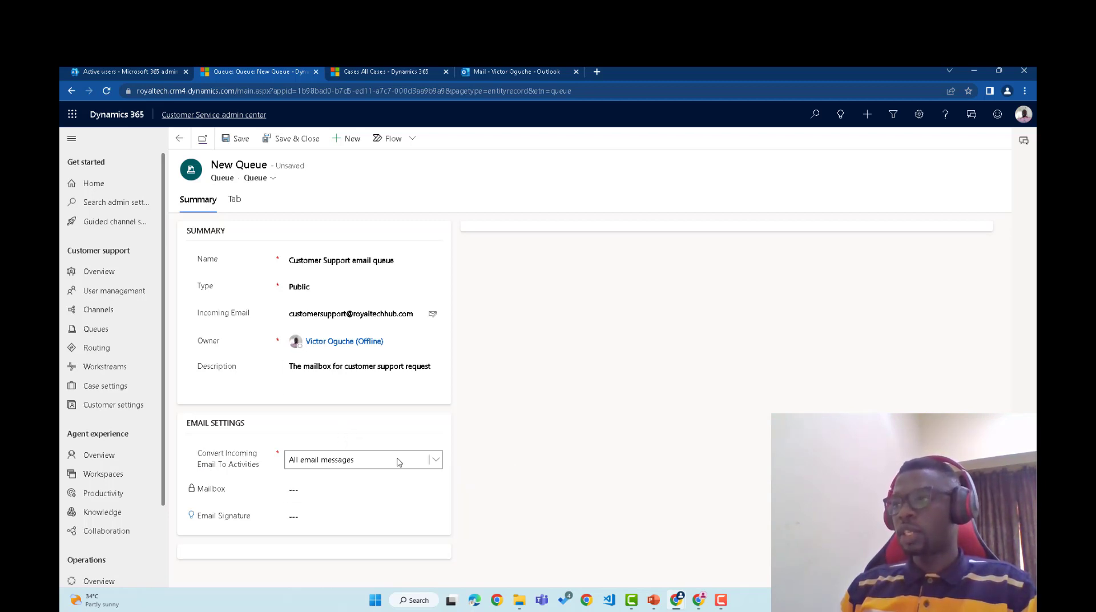
left_click(234, 138)
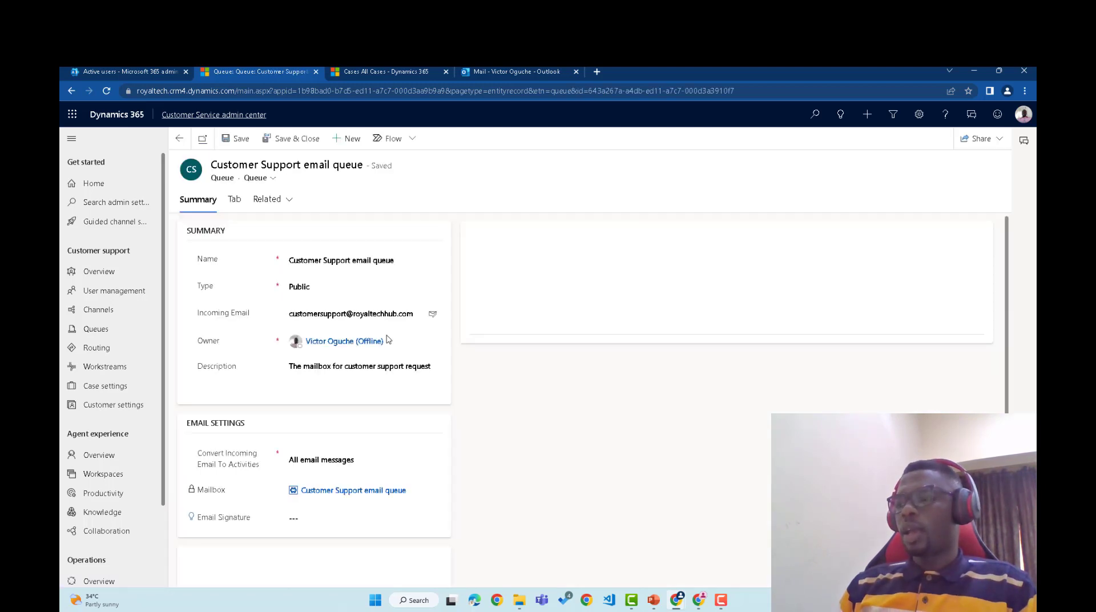
Create a record creation and update rule named "Email from customer to case" from the Customer Support email queue and save it.
left_click(400, 376)
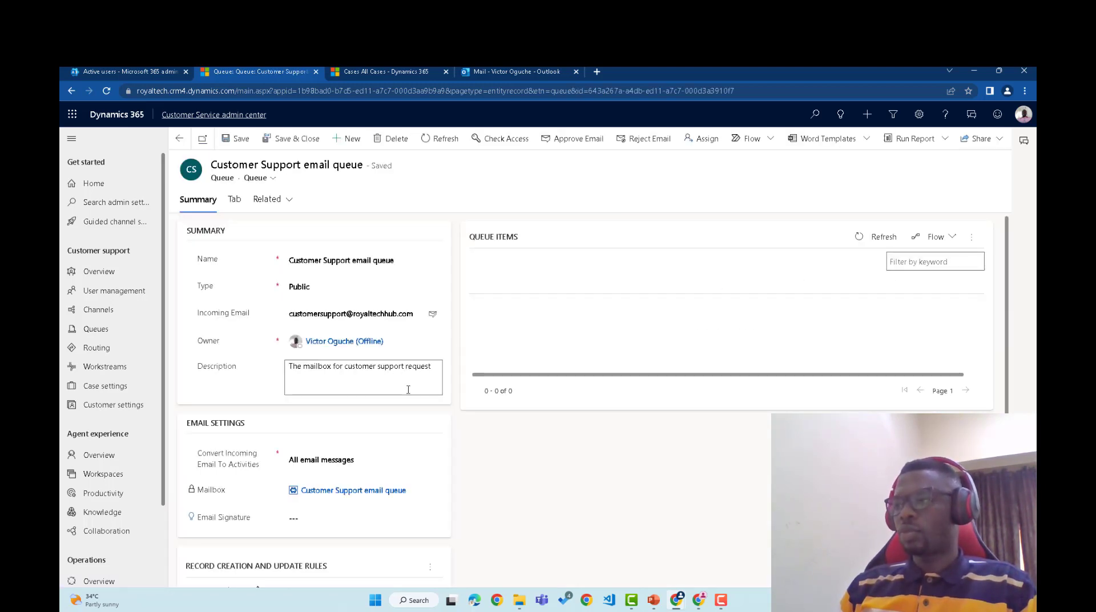
scroll(408, 389, "down", 1)
scroll(408, 389, "up", 3)
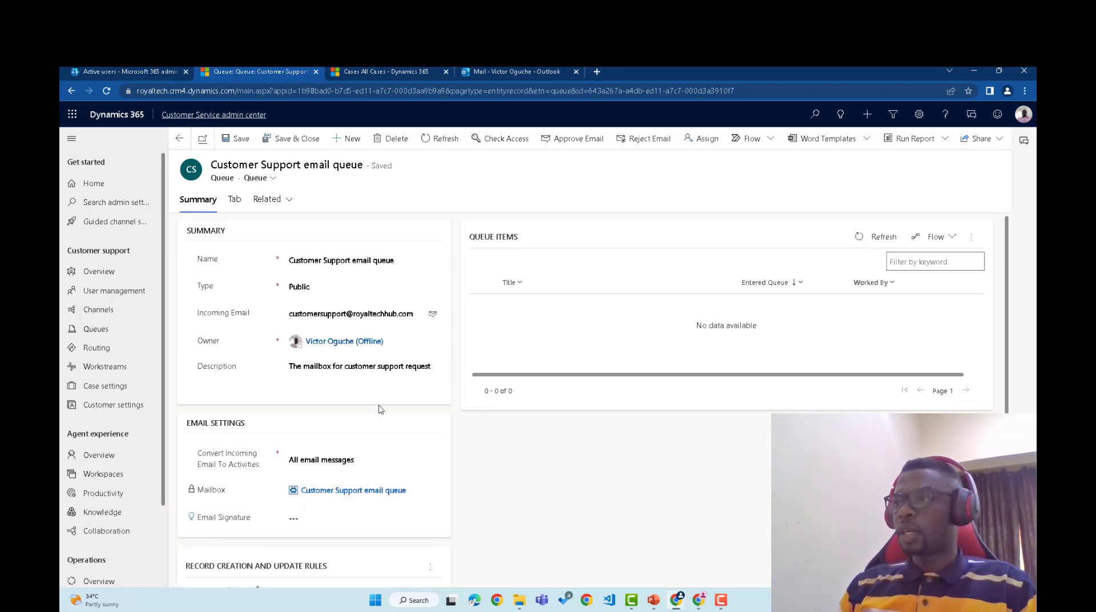
scroll(381, 410, "down", 3)
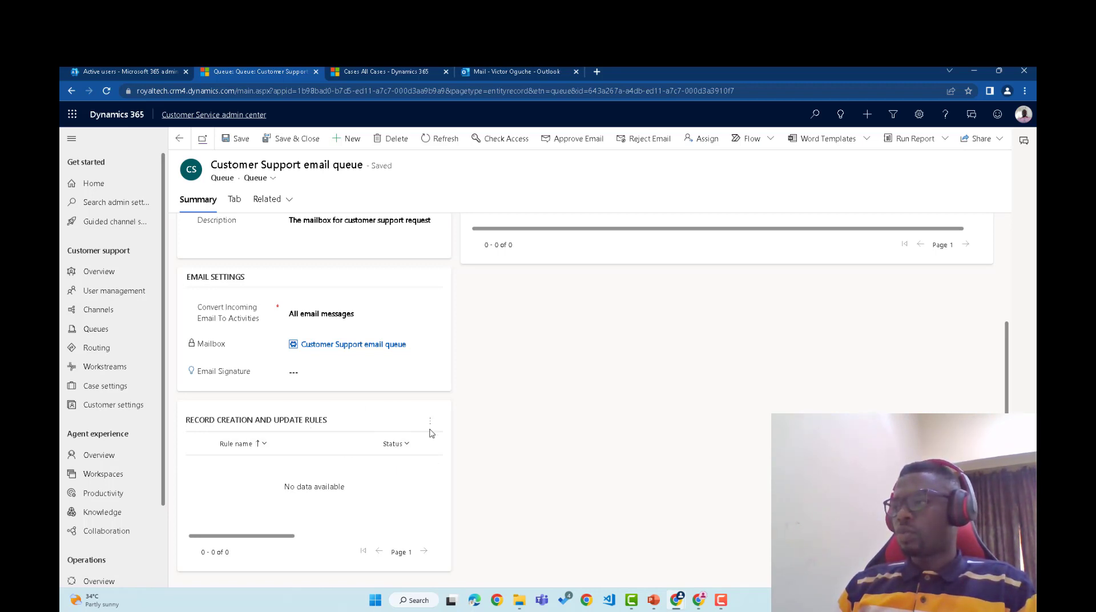
left_click(433, 428)
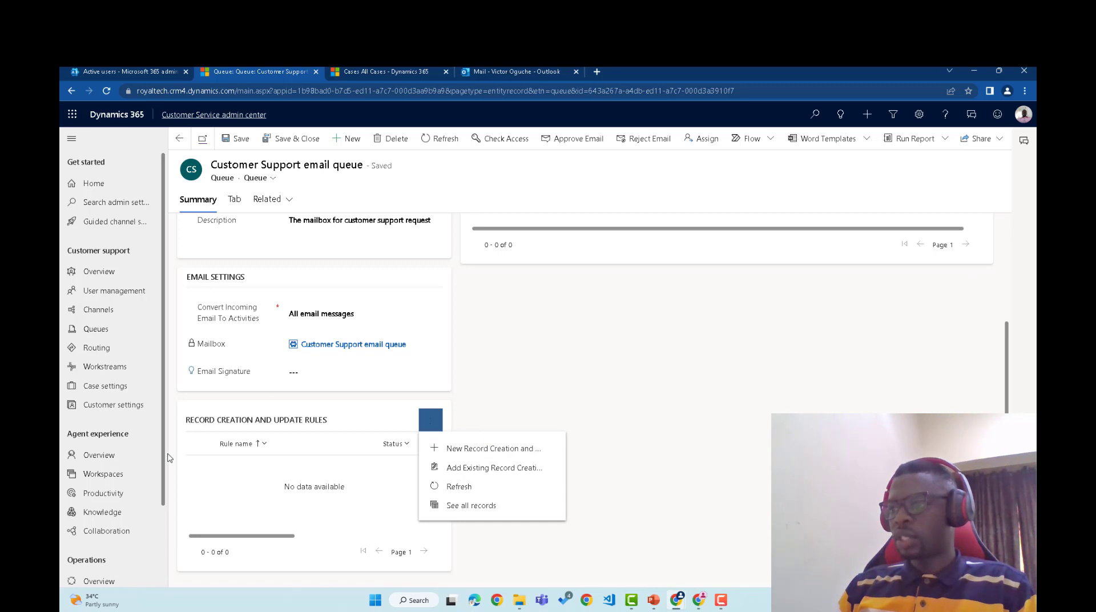
left_click(500, 451)
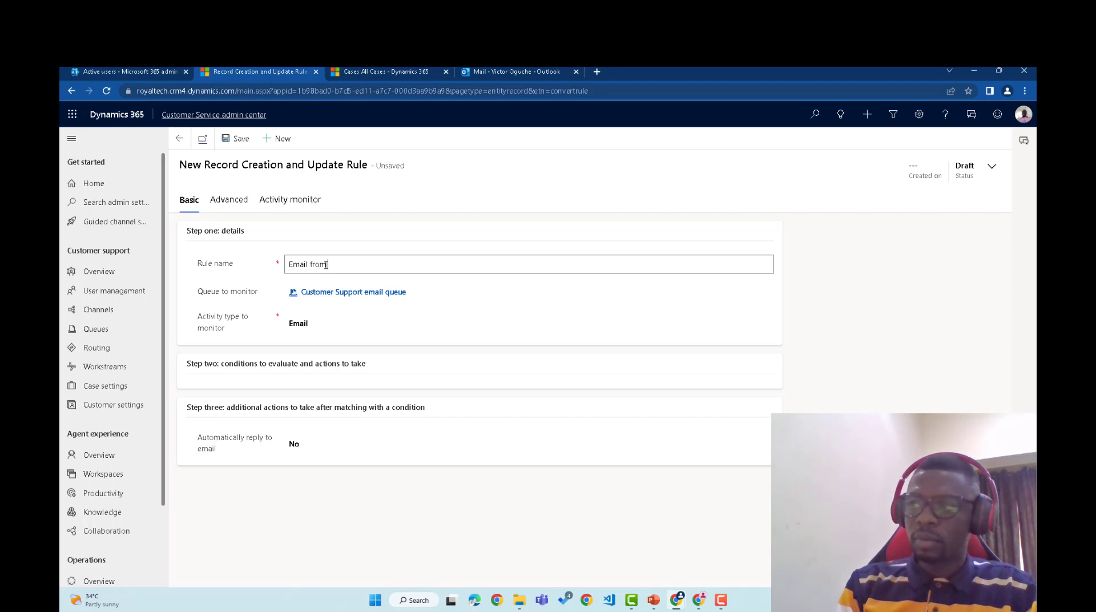
type("tomer to case")
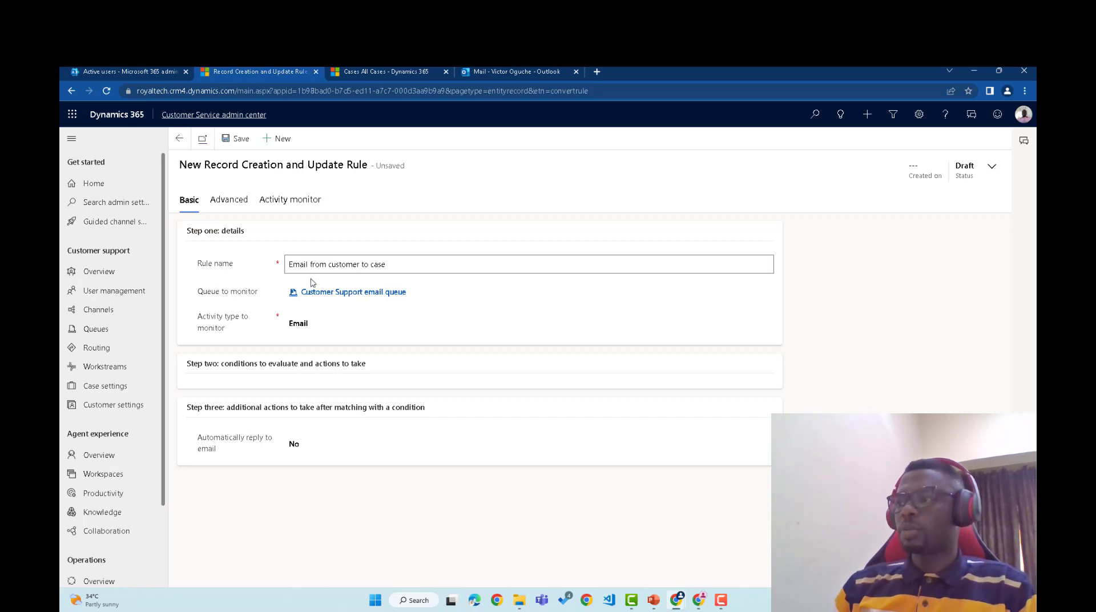
left_click(404, 364)
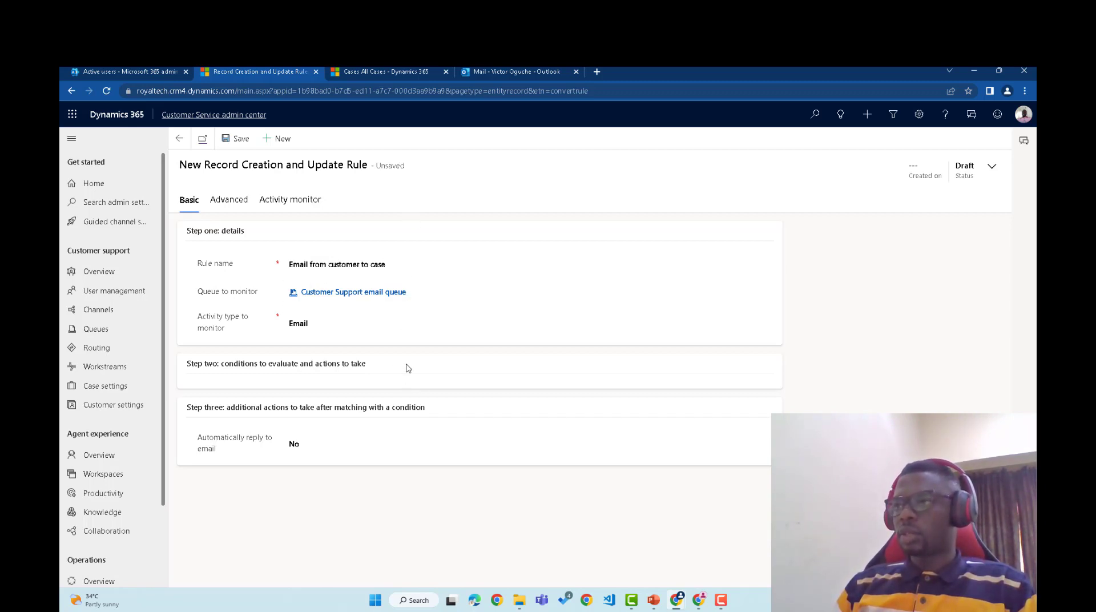
left_click(241, 145)
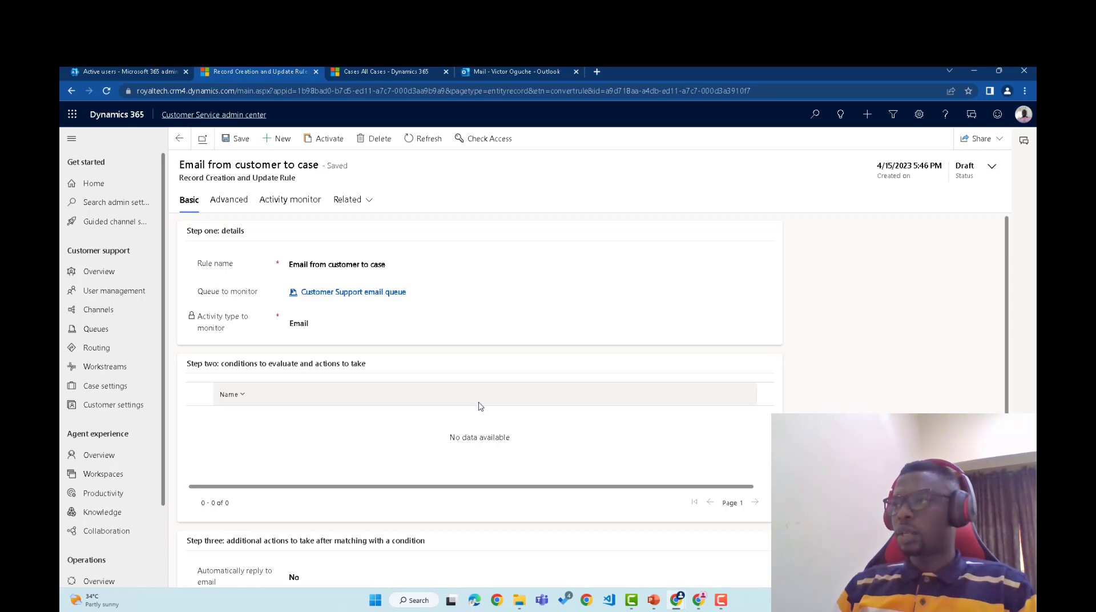
Start a new condition under the rule's conditions to evaluate and name it "email to case condition".
scroll(480, 406, "down", 1)
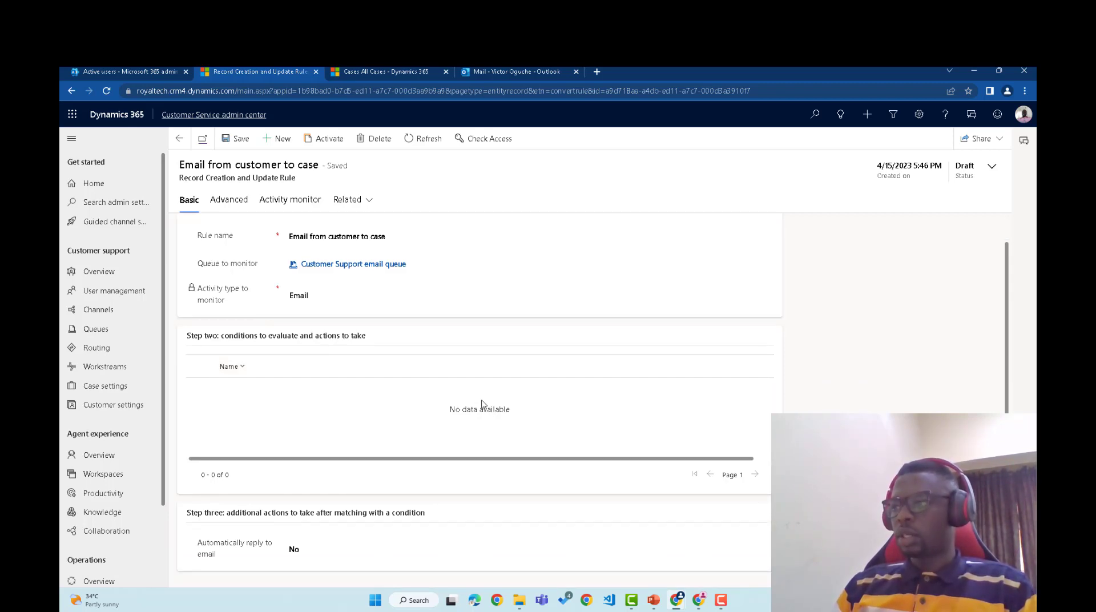
left_click(528, 439)
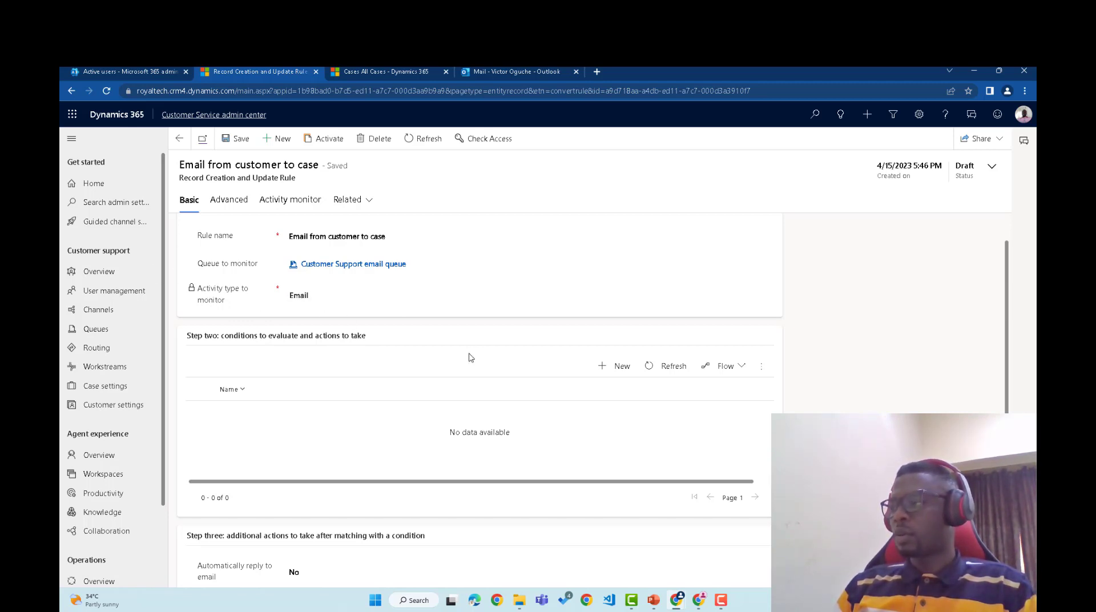
left_click(620, 371)
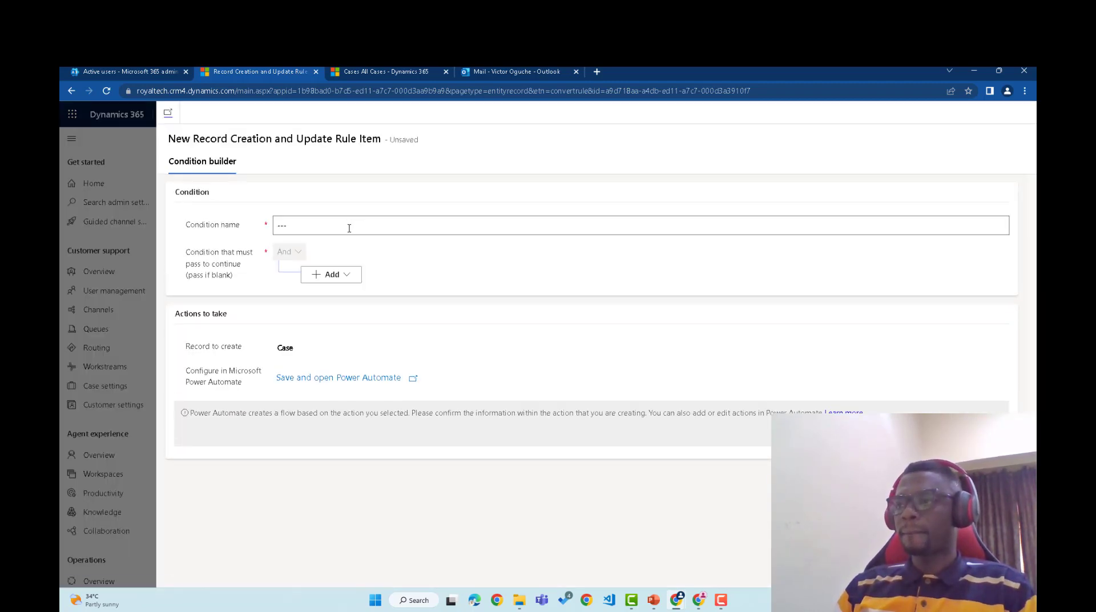
left_click(347, 228)
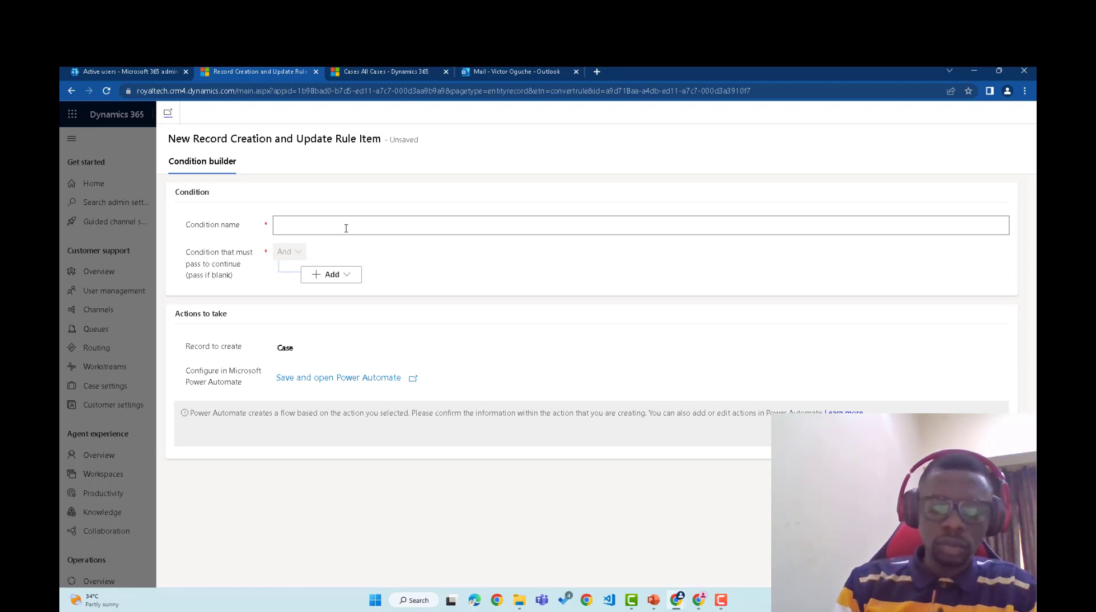
type("email")
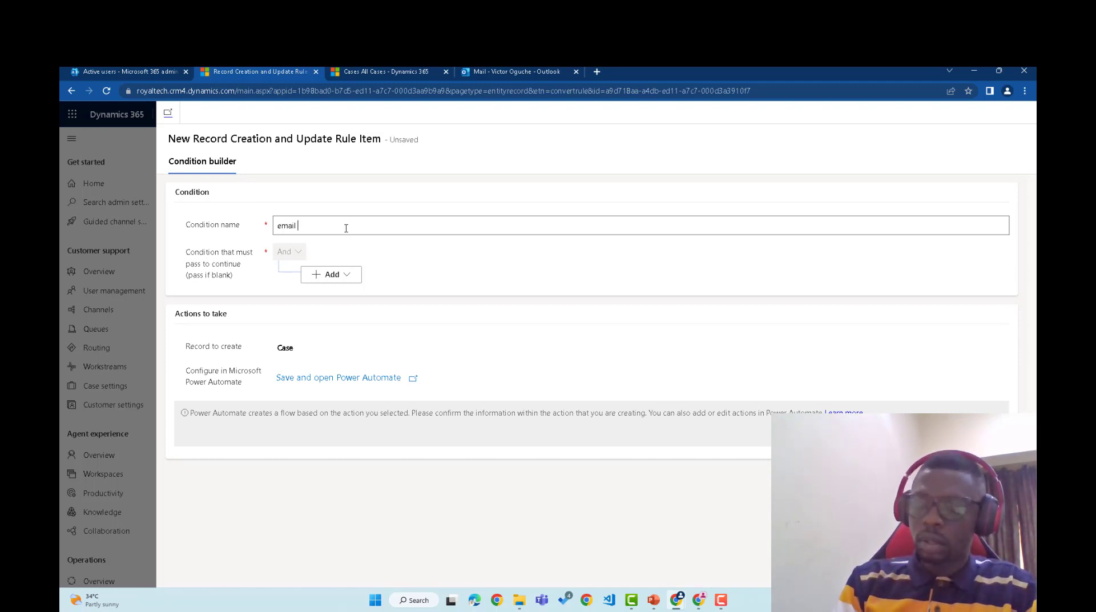
type(" to case condition")
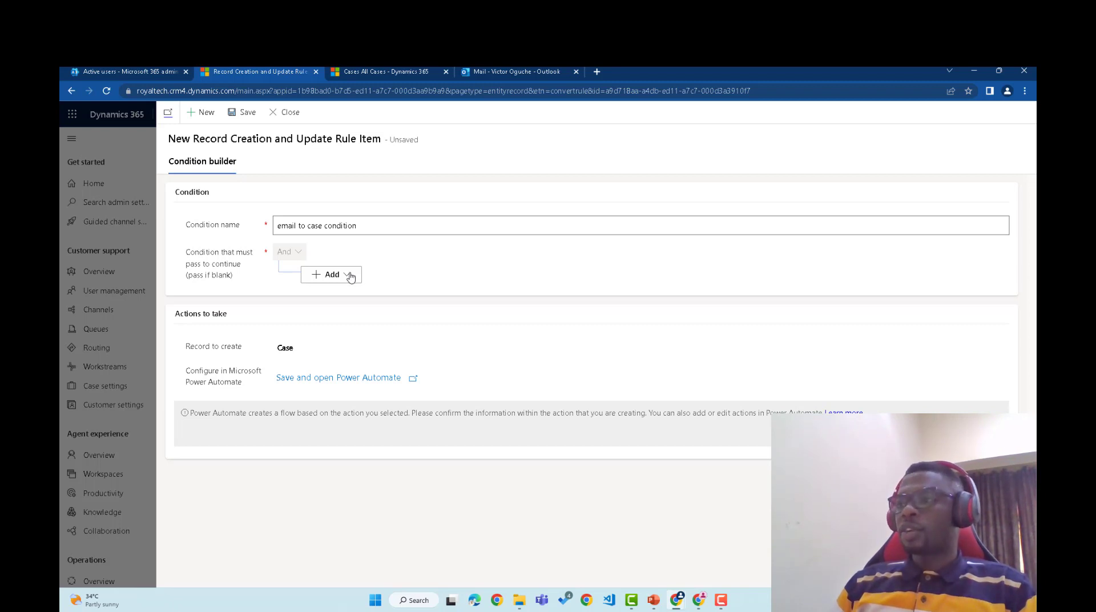
Add a group to the condition that must pass and set its operator to Or.
left_click(348, 276)
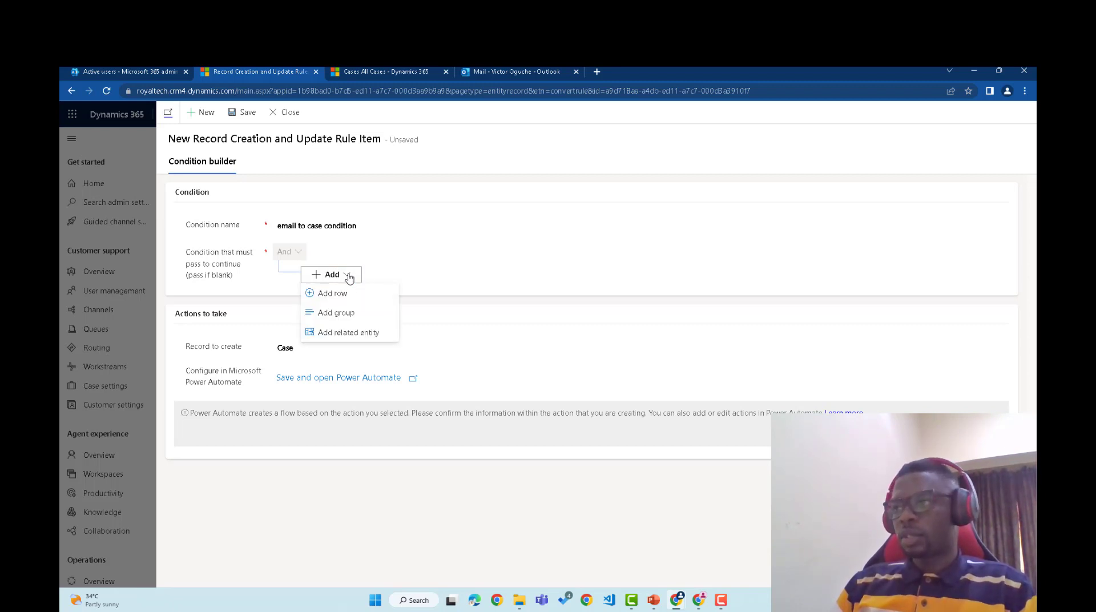
left_click(355, 318)
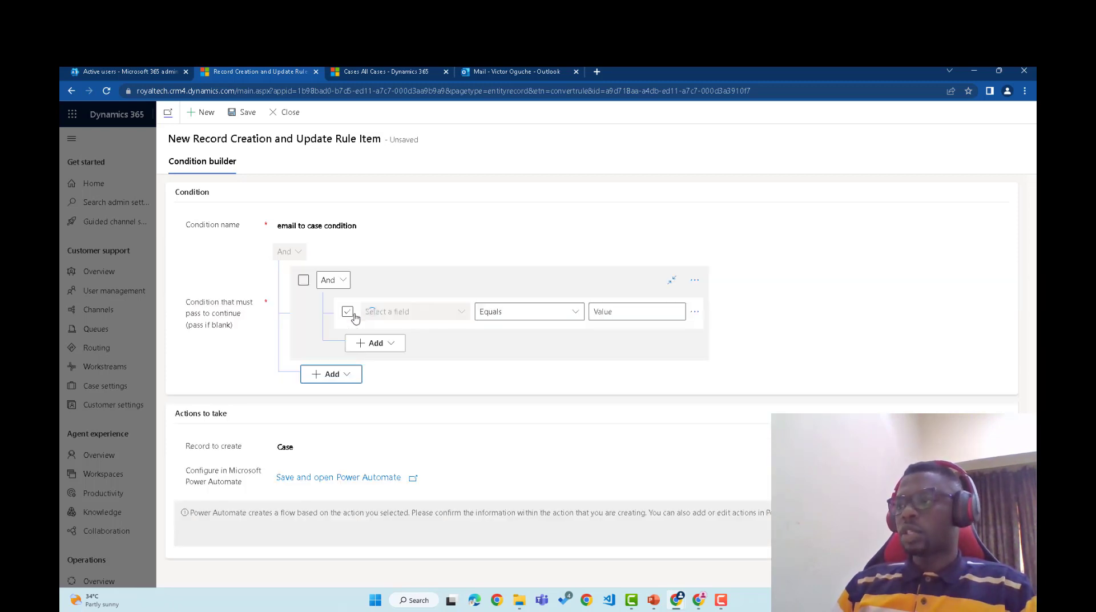
left_click(345, 280)
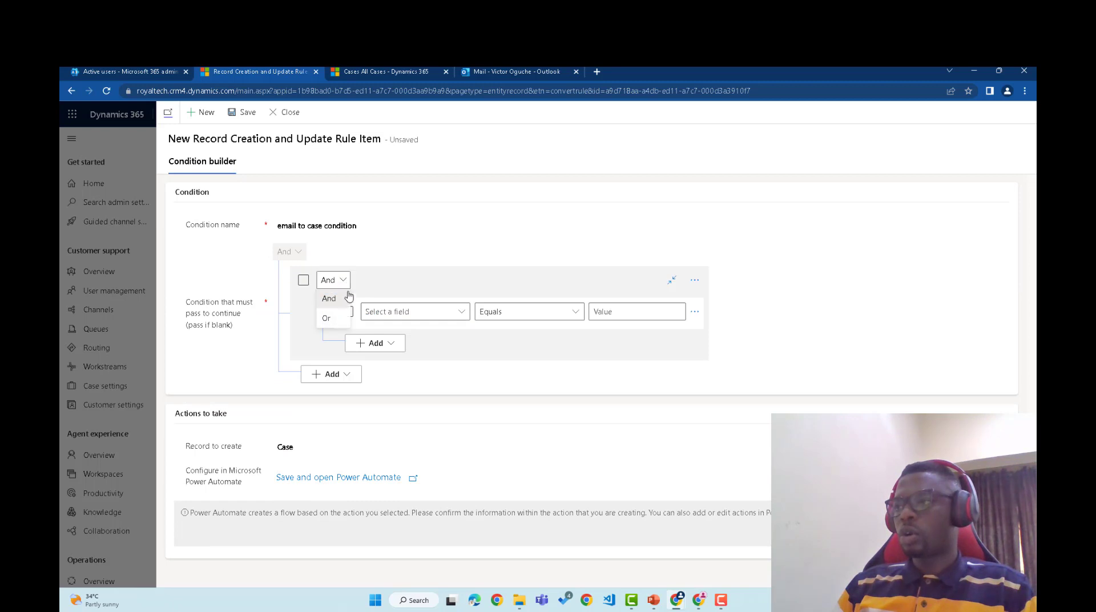
left_click(336, 321)
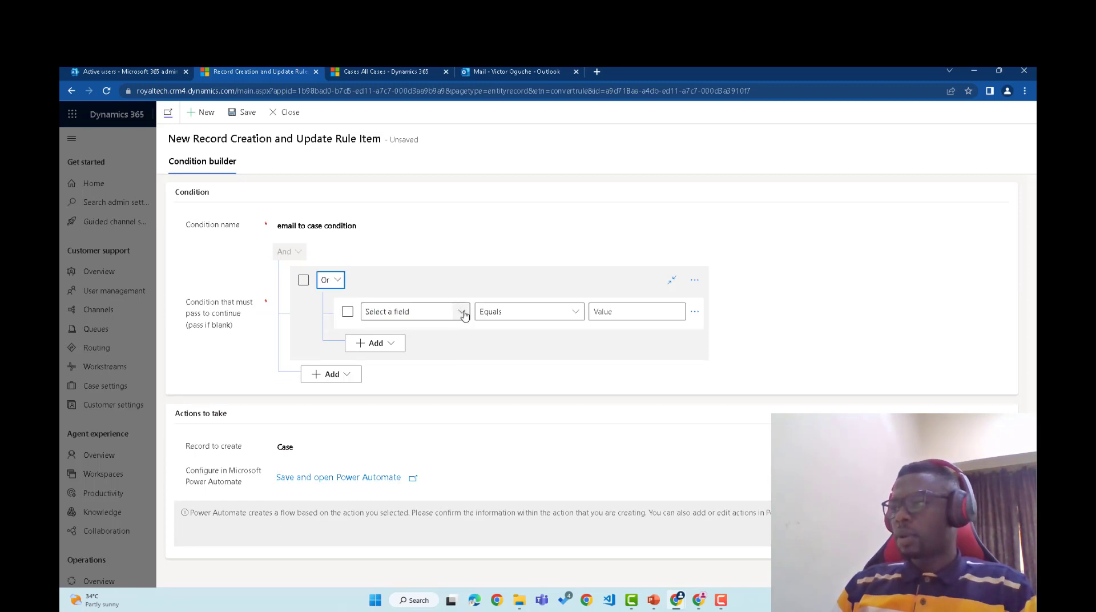
Set the group's first row to Created On (Email) with the operator Contains data.
left_click(462, 312)
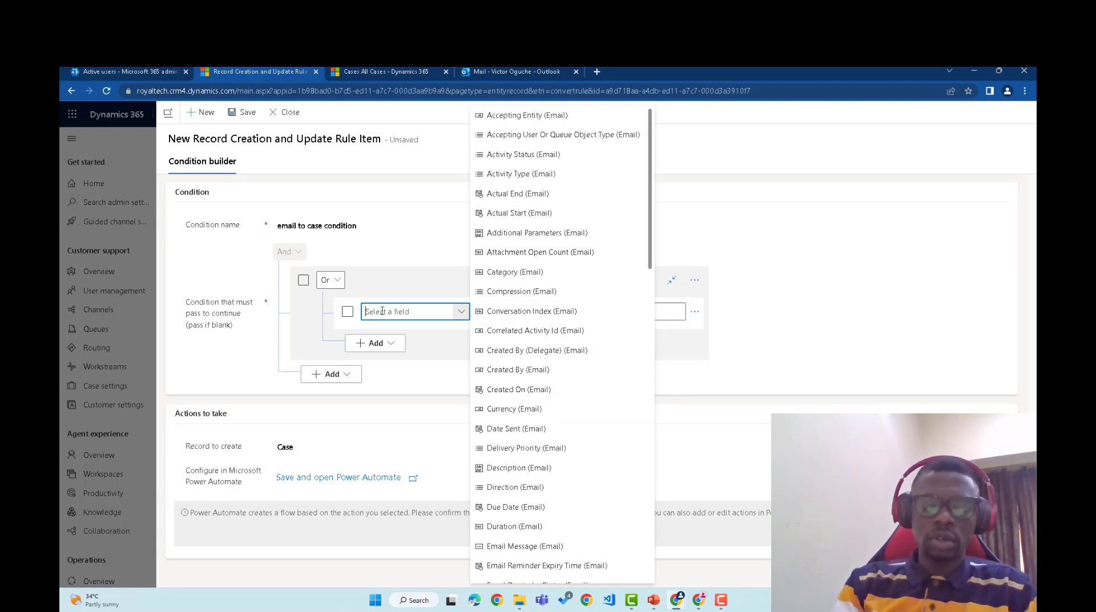
type("Created By (Delegate) (Em")
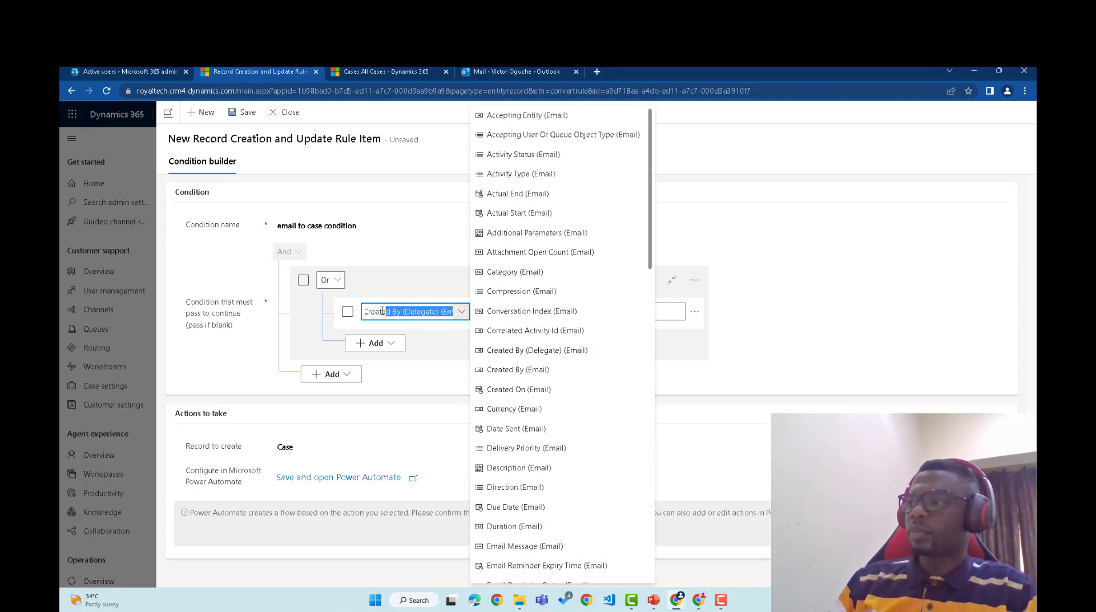
left_click(558, 390)
left_click(576, 311)
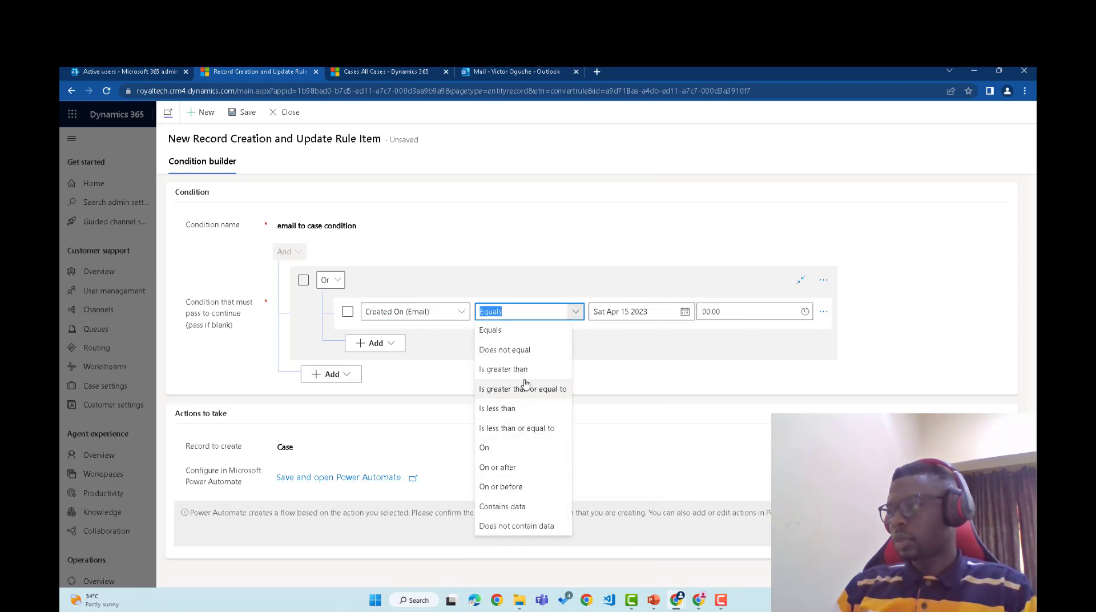
left_click(525, 506)
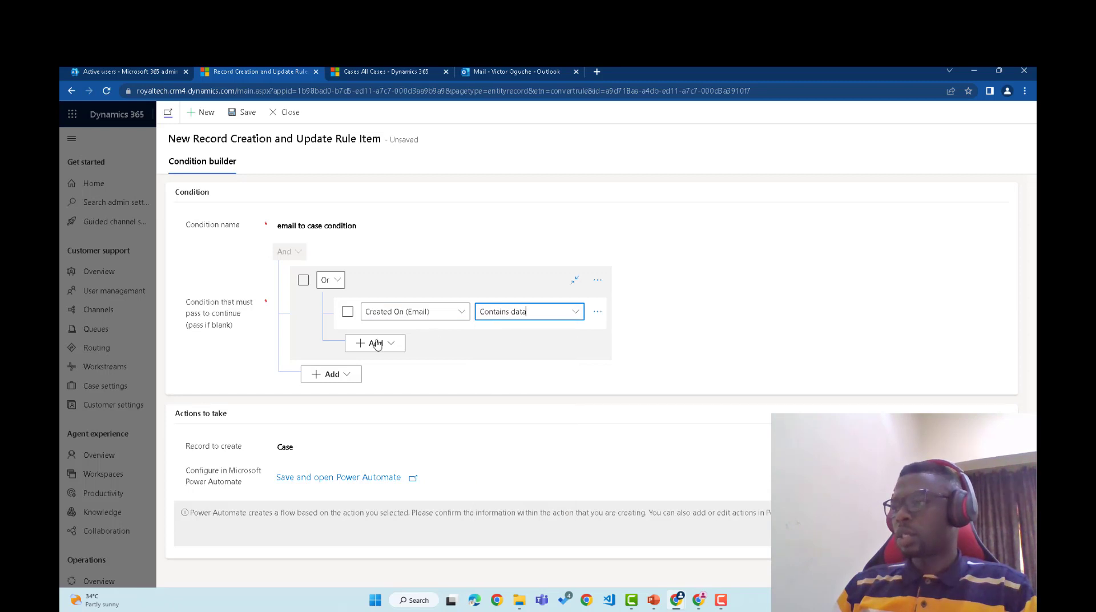
left_click(377, 343)
left_click(414, 382)
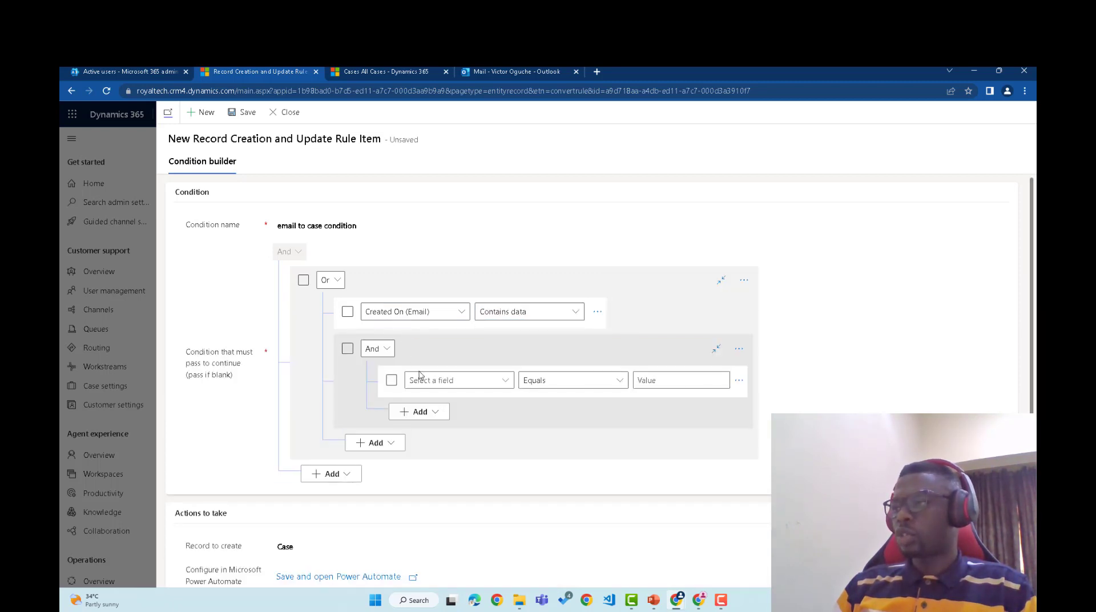
left_click(738, 348)
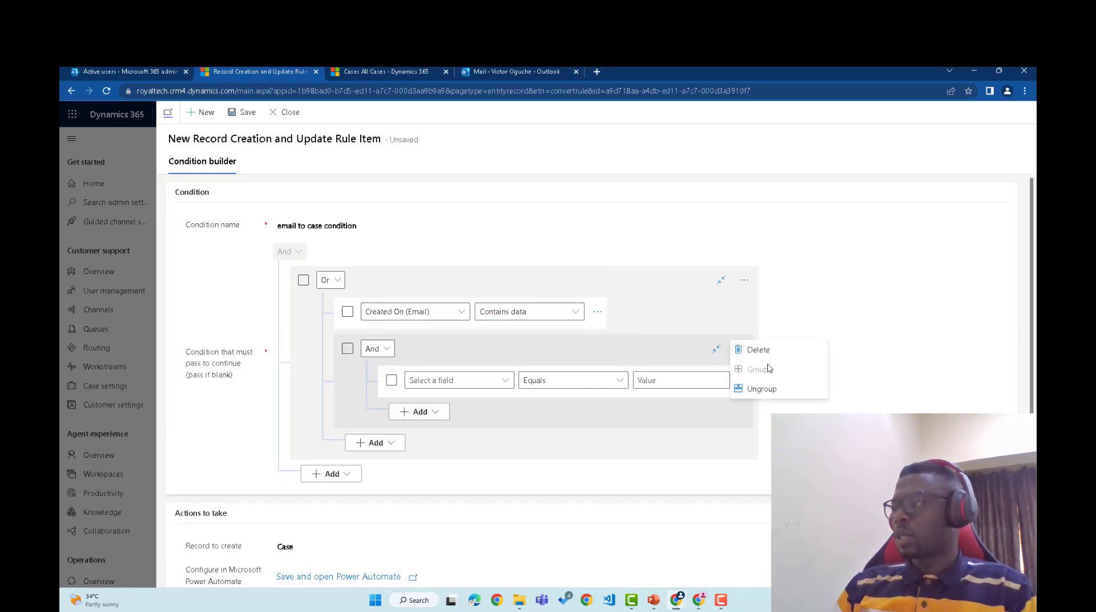
left_click(758, 349)
Add a second row to the Or group for Subject (Email) with Contains data, and save and close the condition.
left_click(378, 342)
left_click(406, 364)
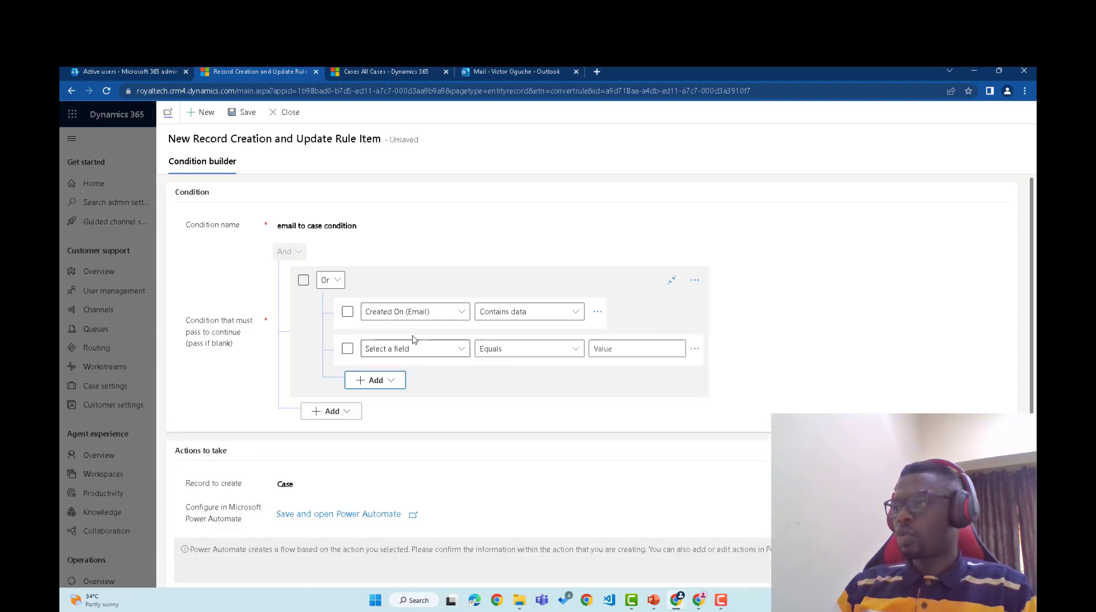
left_click(404, 349)
type("Subject (Email")
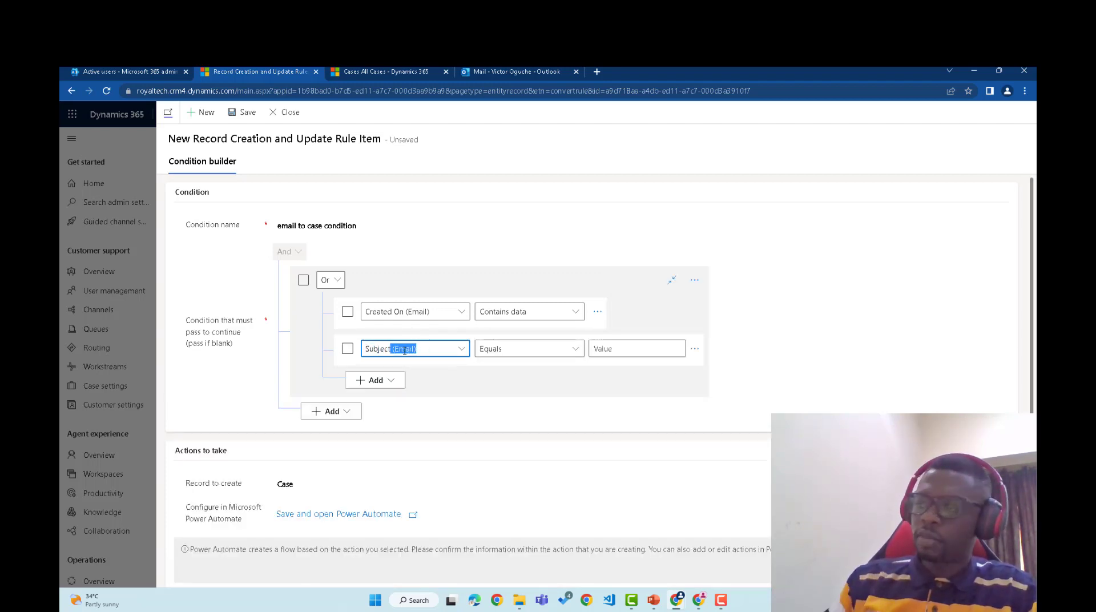
left_click(572, 348)
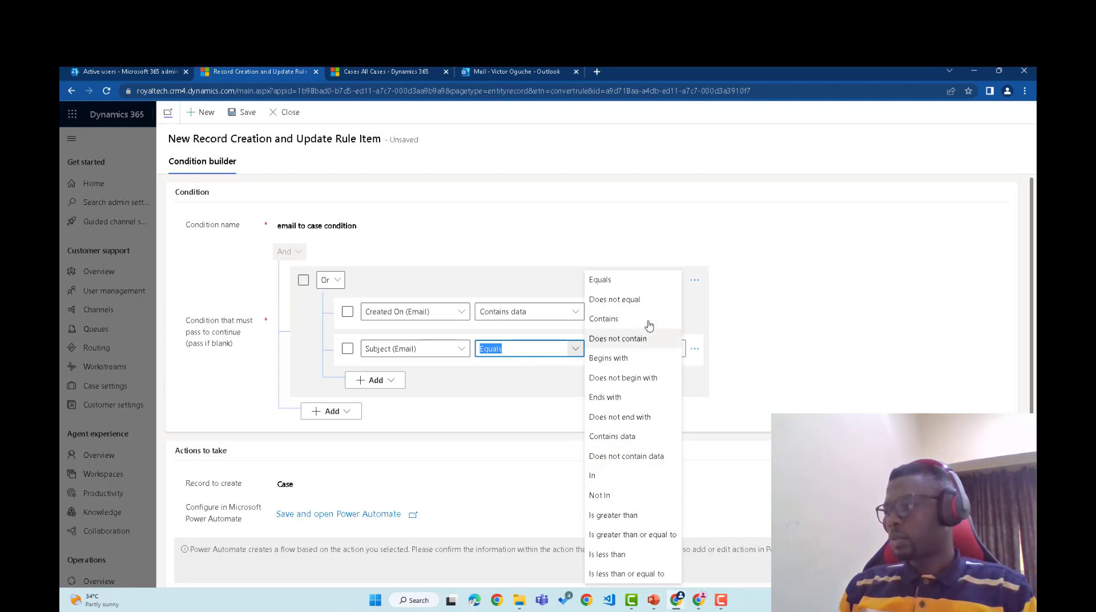
left_click(638, 446)
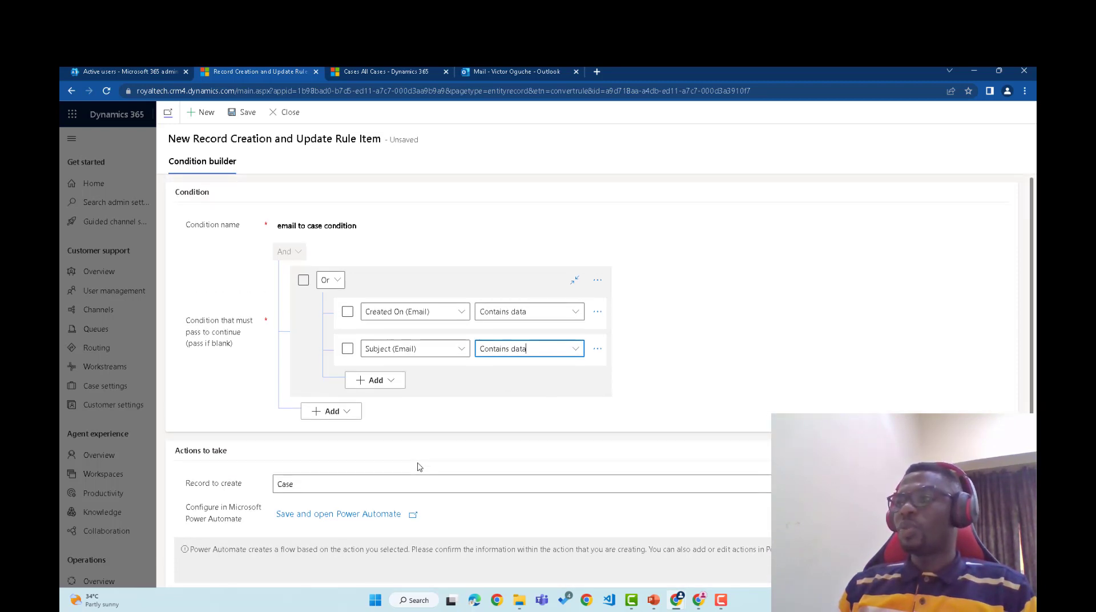
left_click(233, 114)
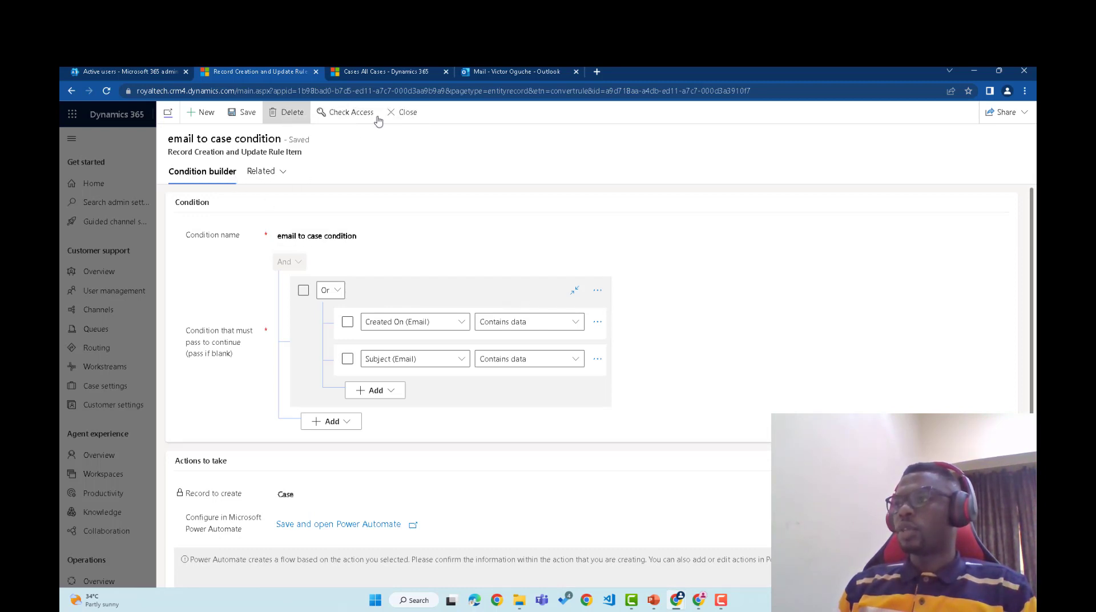
left_click(409, 113)
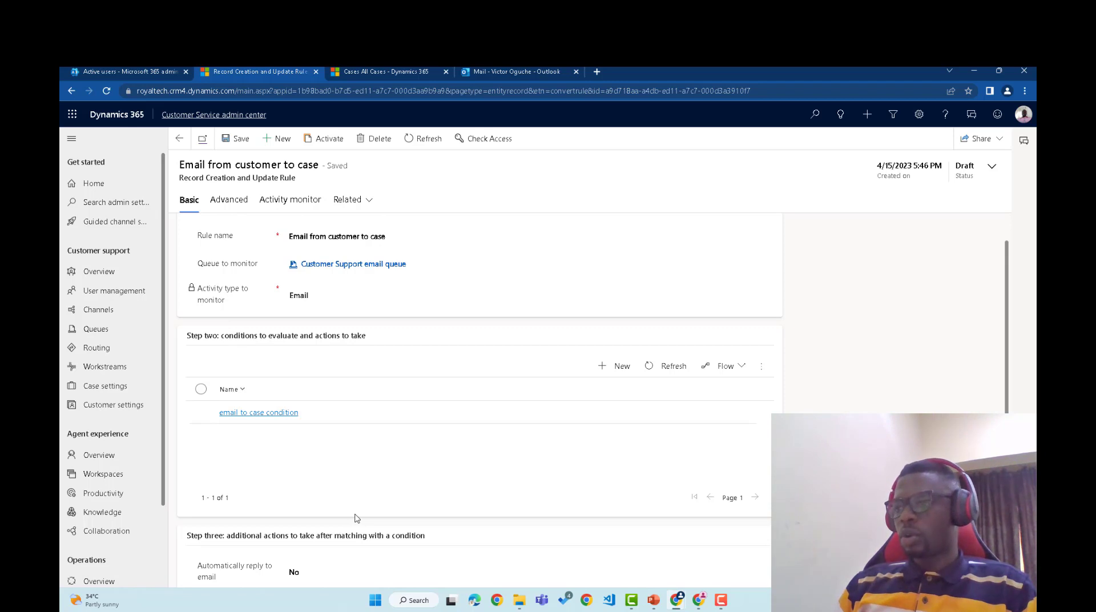
Set the rule's advanced option for allowing emails from unknown senders to Yes.
scroll(356, 518, "down", 1)
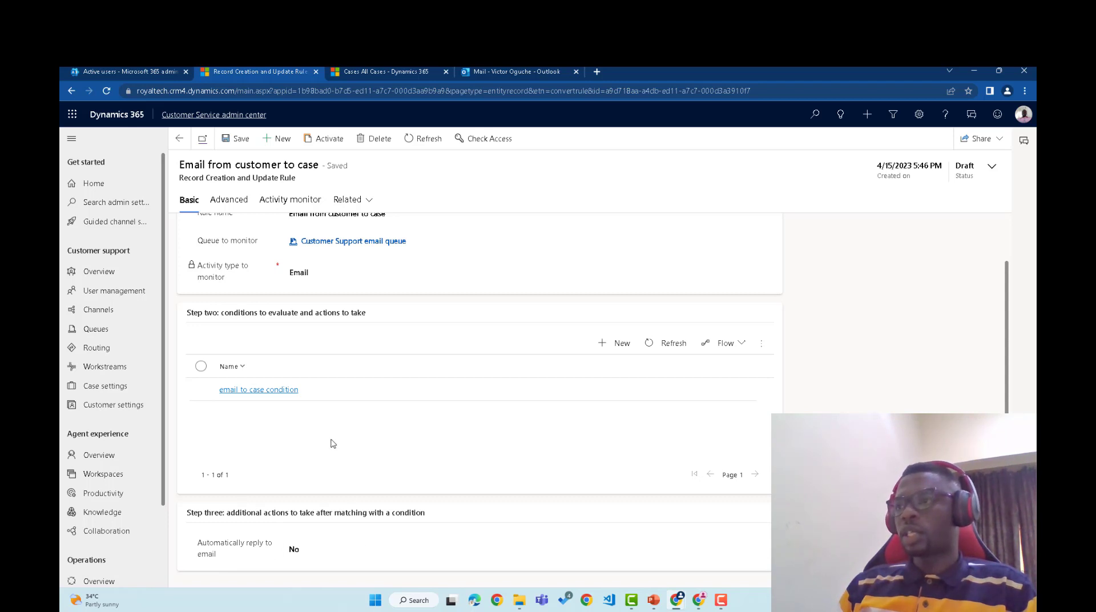
left_click(226, 205)
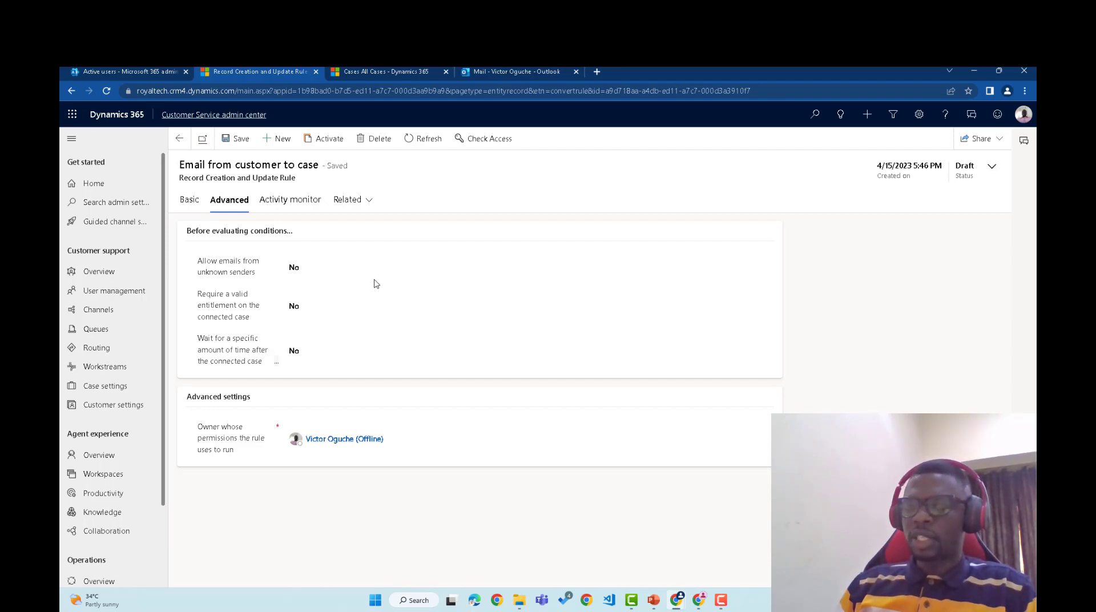
left_click(366, 274)
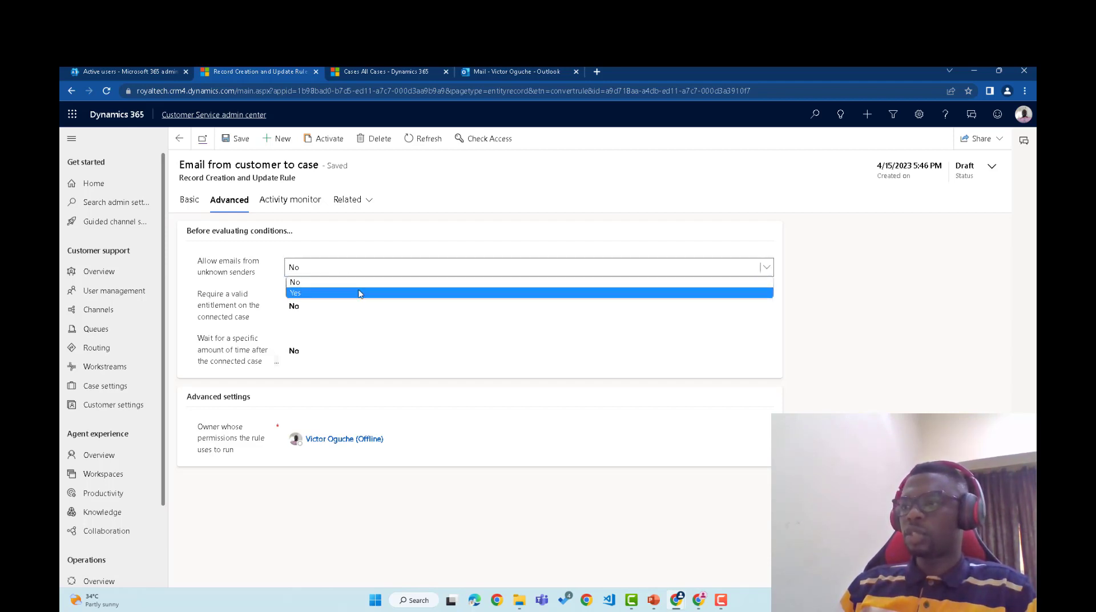
left_click(359, 293)
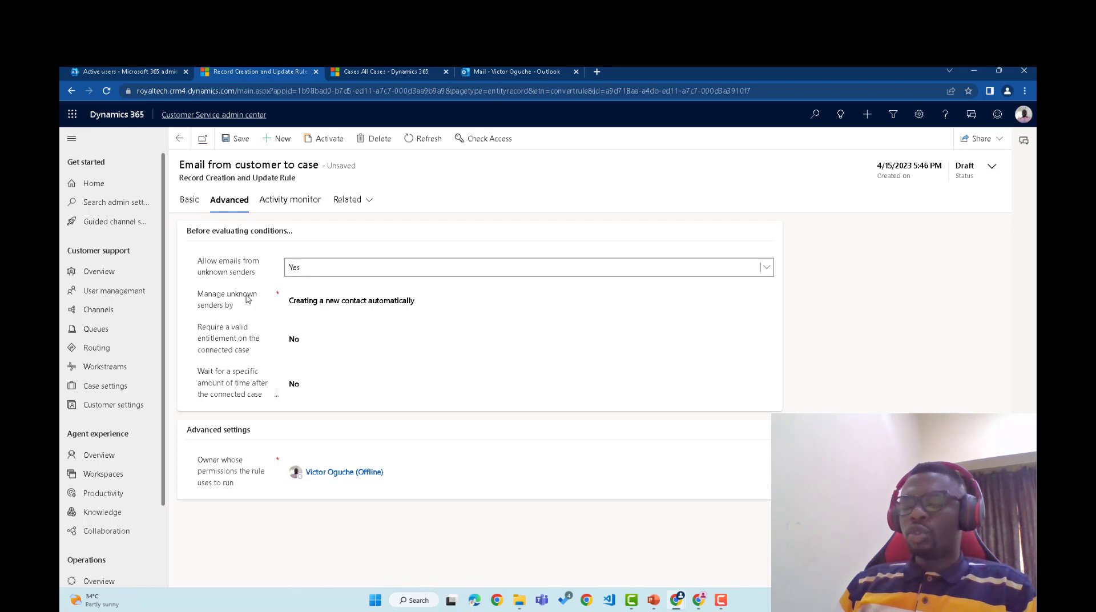
mouse_move(248, 298)
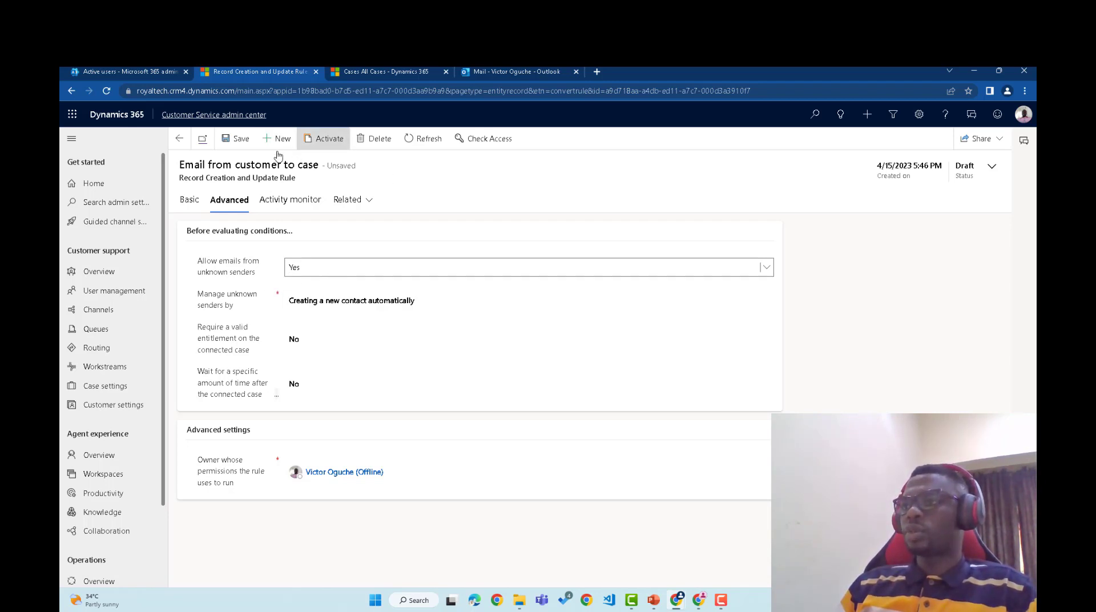
Save the Email from customer to case rule and activate it.
left_click(236, 138)
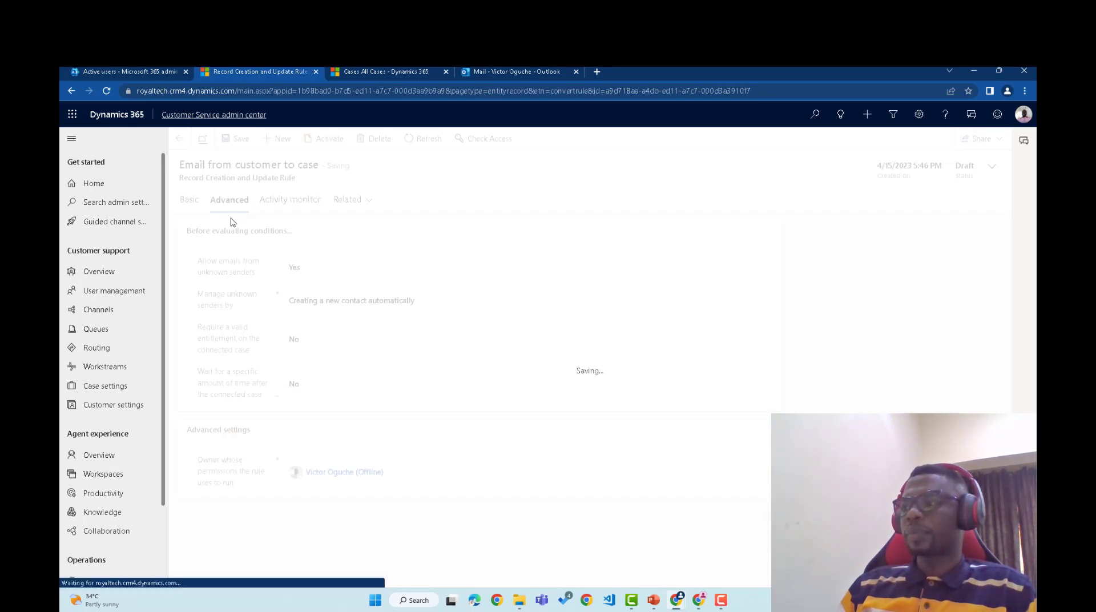
left_click(185, 205)
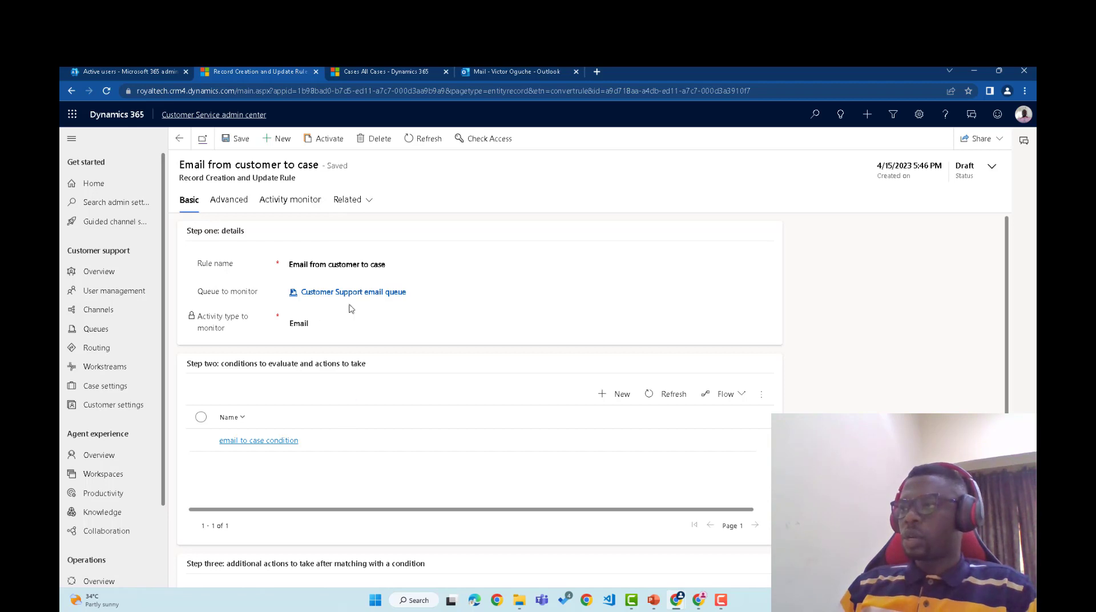
left_click(327, 148)
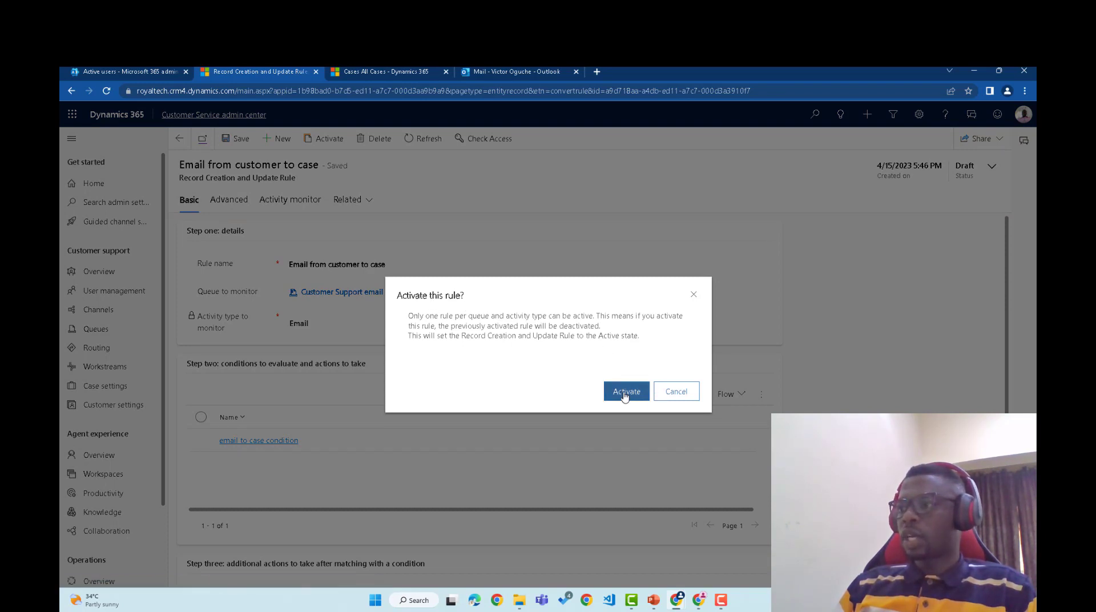
left_click(624, 393)
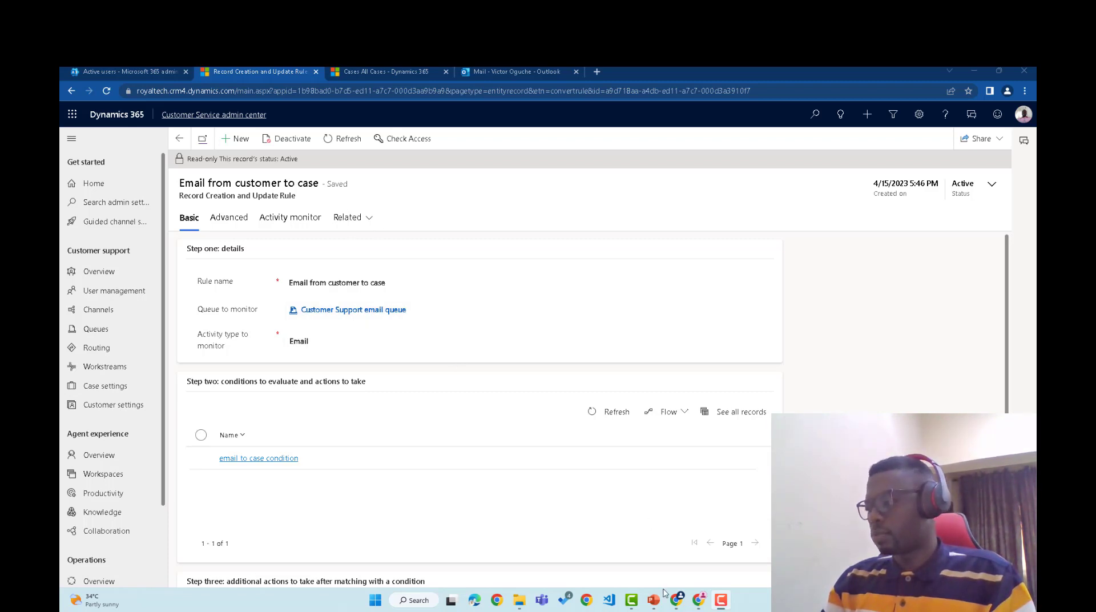
Switch to the PowerPoint presentation, view the Power Automate configuration slide, and return to the rule in Dynamics 365.
mouse_move(651, 604)
left_click(659, 562)
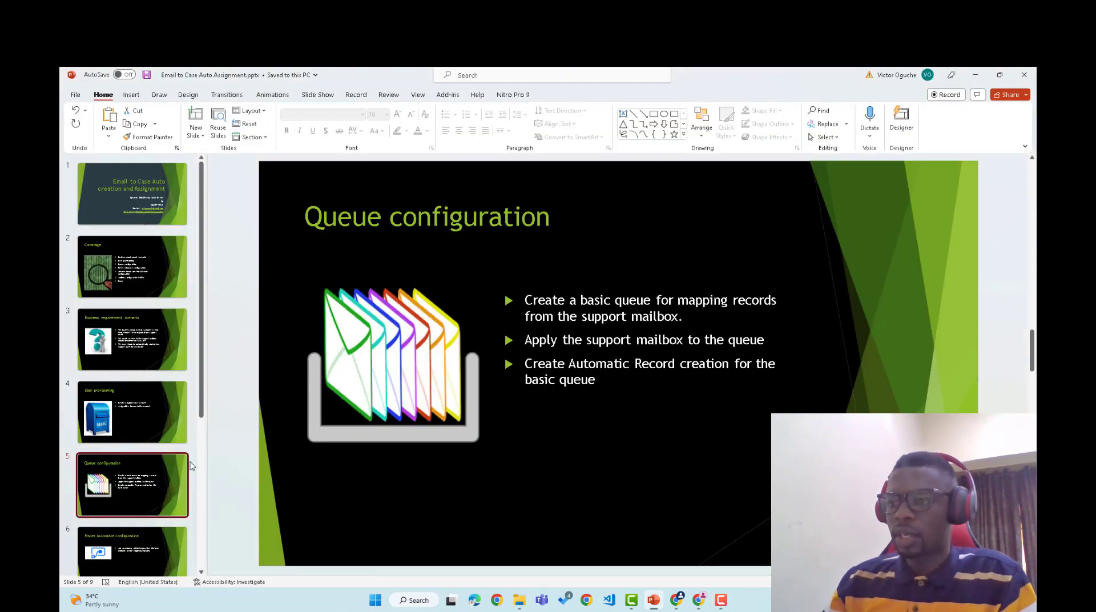
scroll(159, 440, "down", 3)
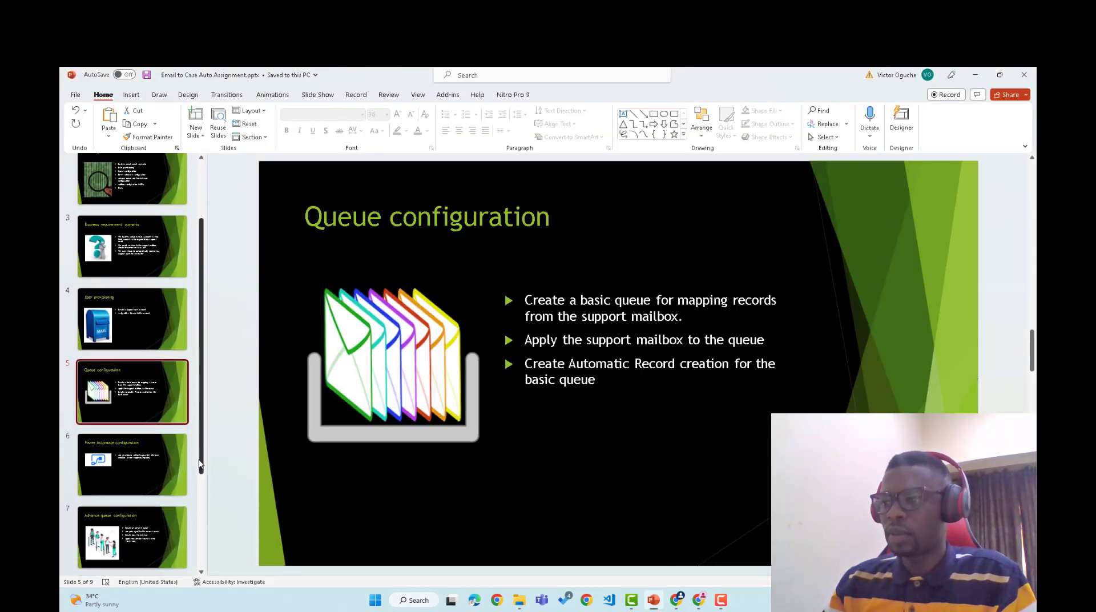
left_click(139, 439)
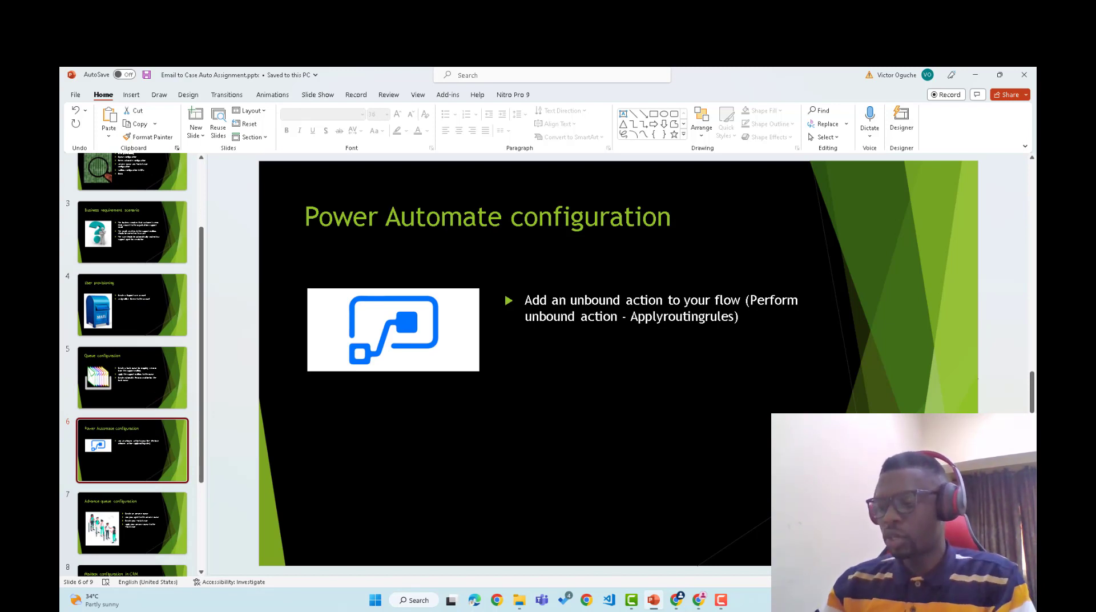
mouse_move(682, 609)
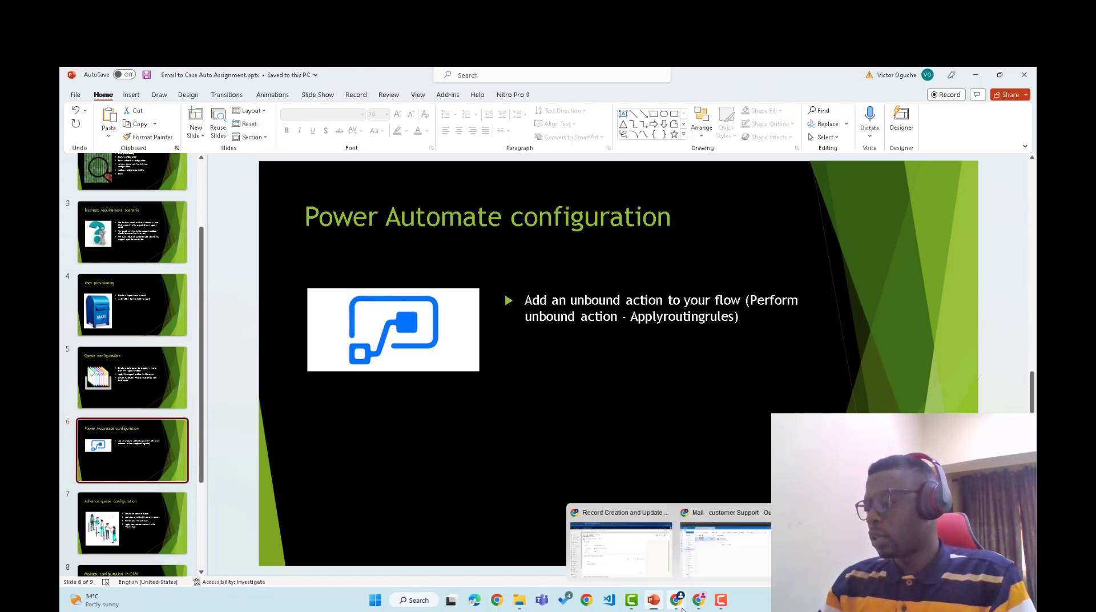
left_click(621, 543)
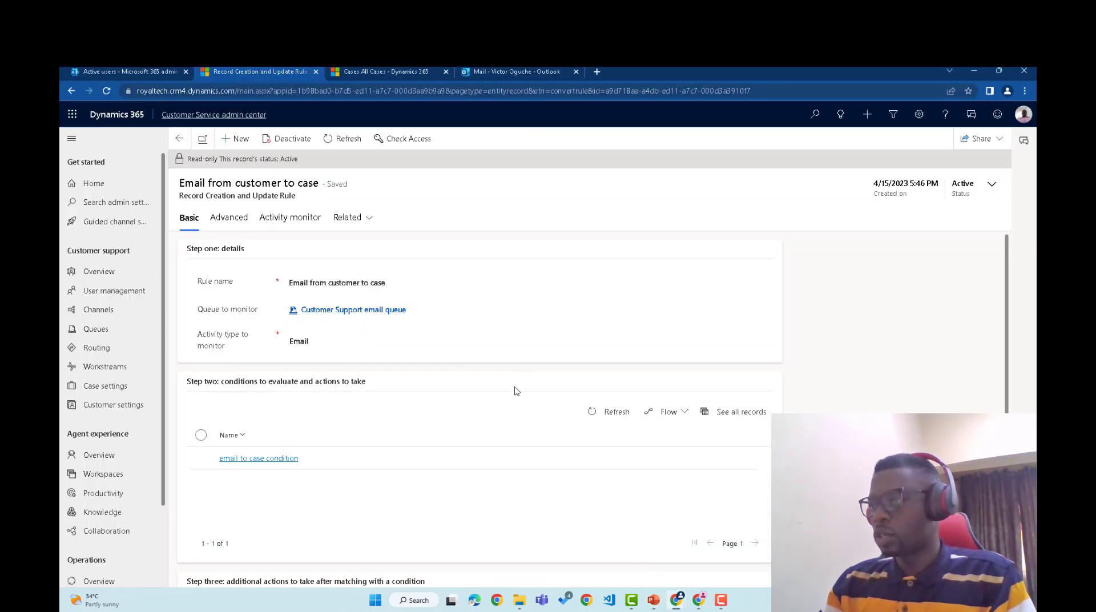
Check the record creation and update rules of the Customer Support email queue and reopen the Email from customer to case rule.
left_click(179, 141)
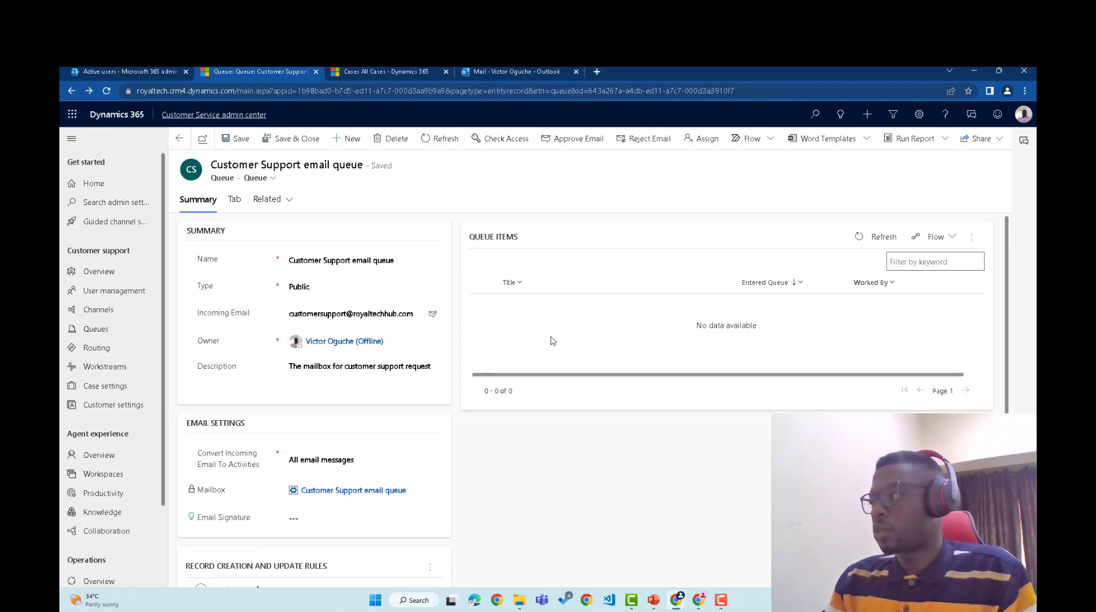
scroll(554, 342, "down", 2)
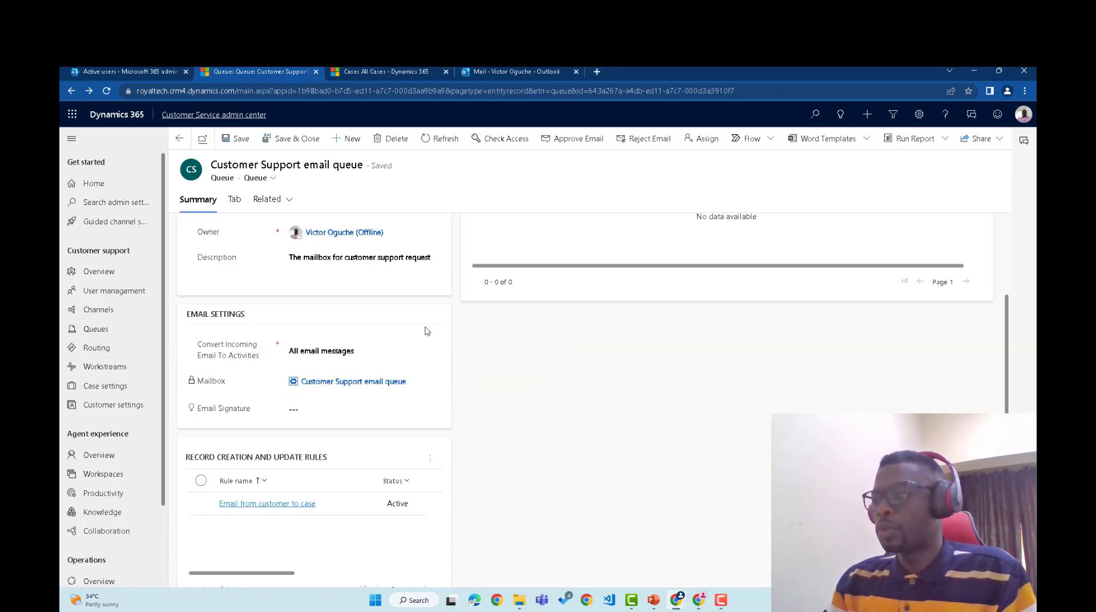
left_click(287, 506)
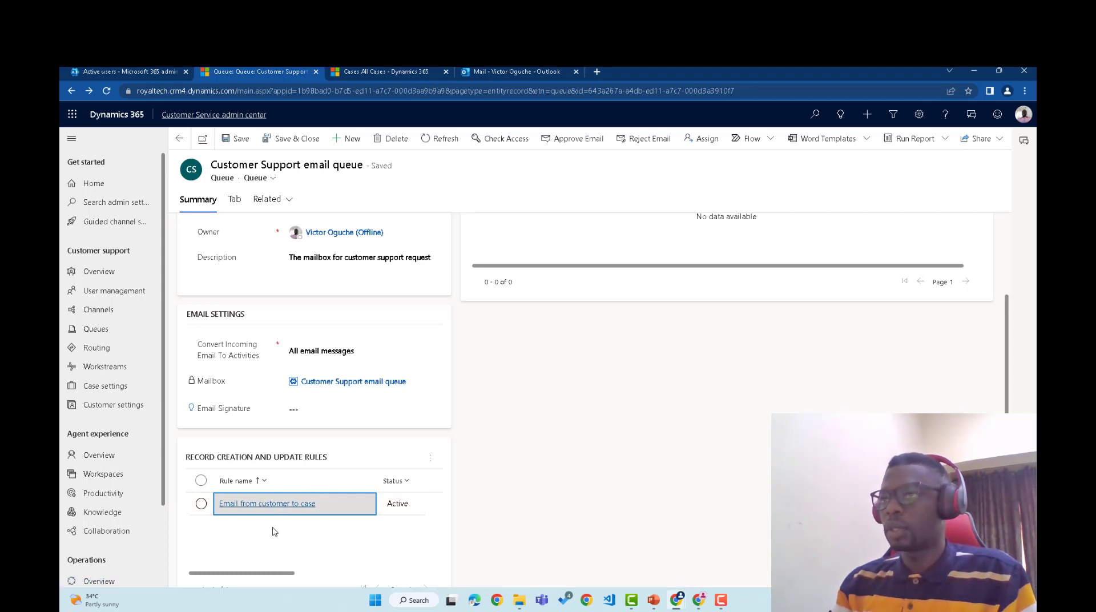
left_click(306, 507)
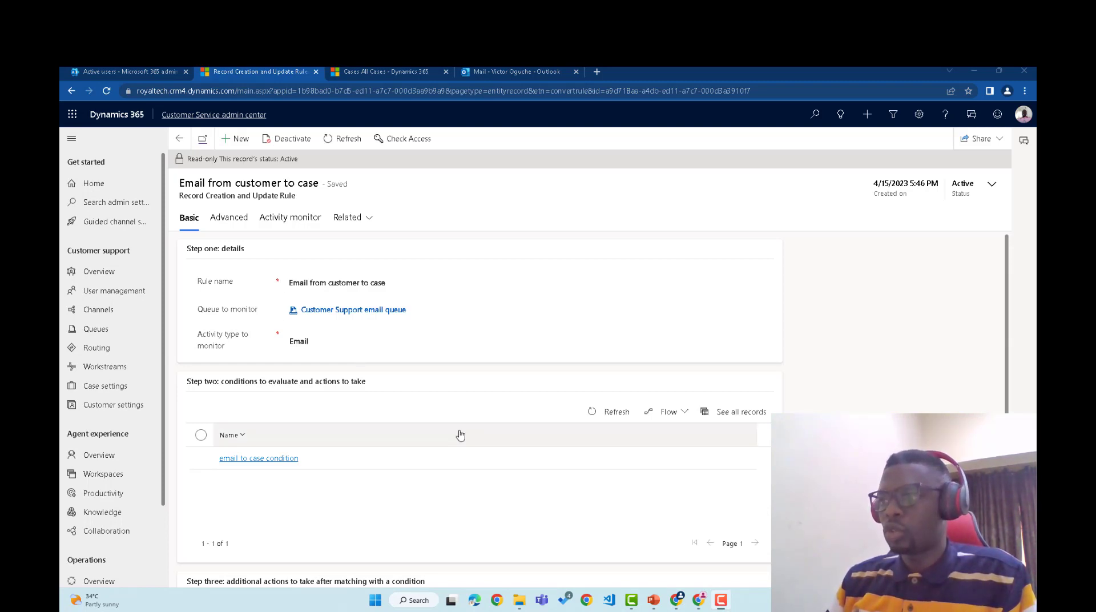
Open the email to case condition's flow in Power Automate and continue with the Microsoft Dataverse connection.
left_click(274, 462)
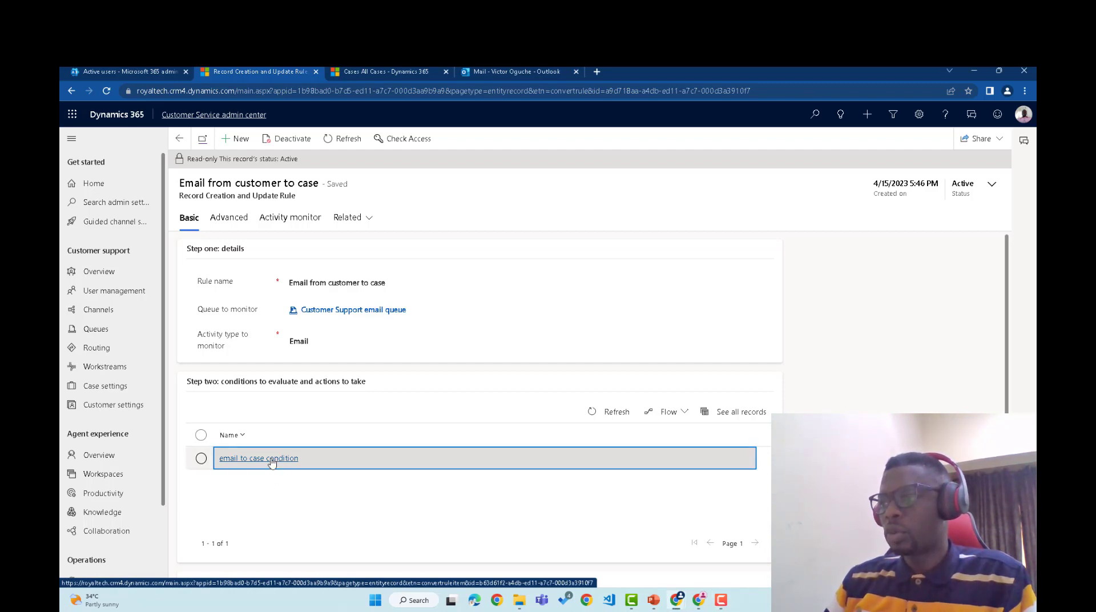
left_click(271, 463)
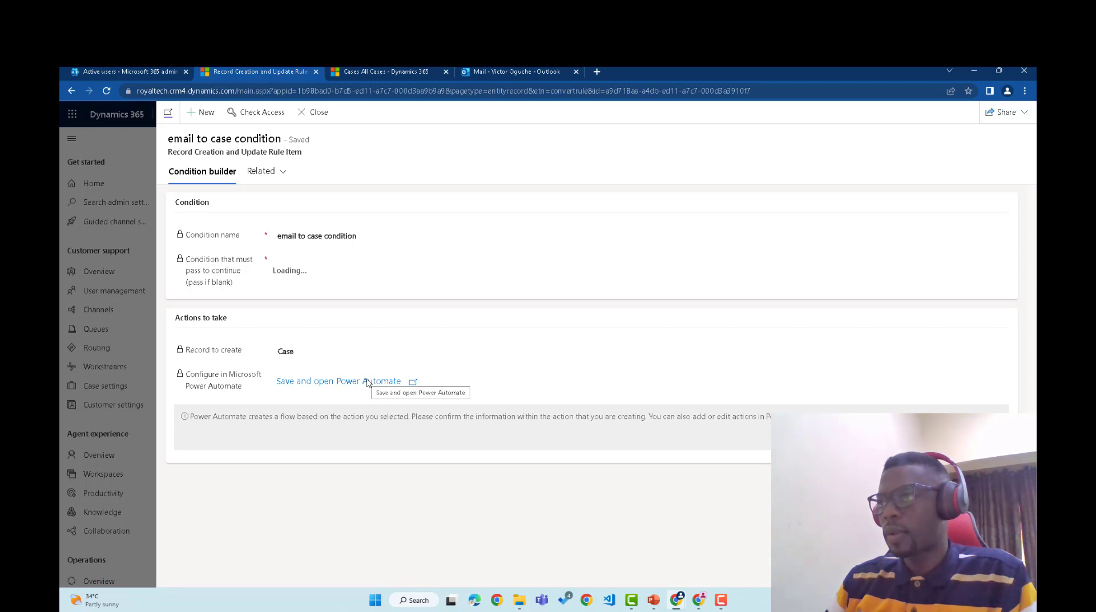
left_click(367, 381)
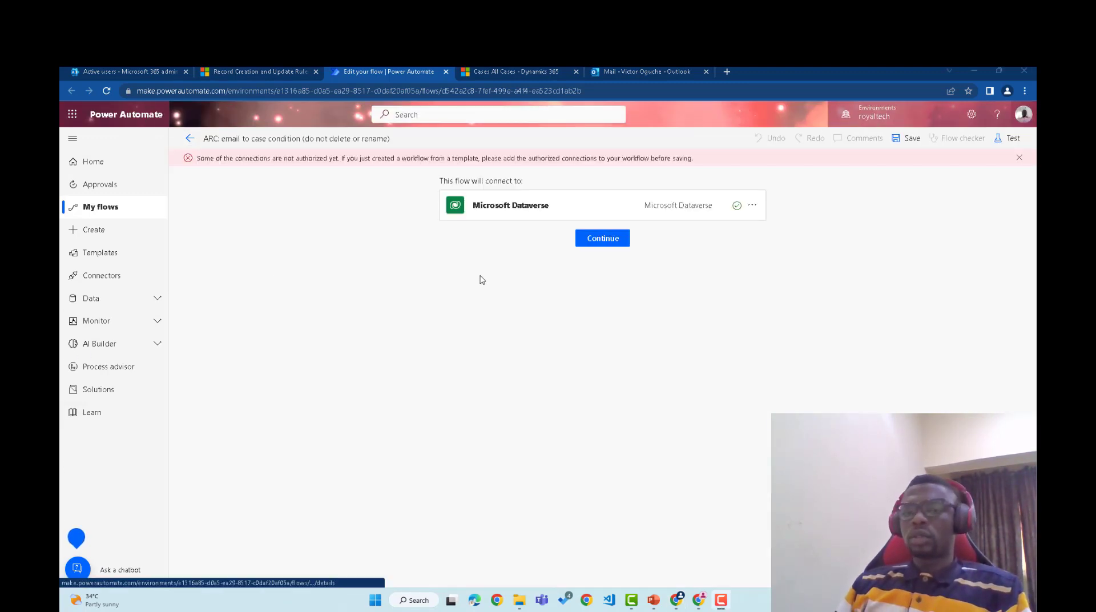
left_click(607, 244)
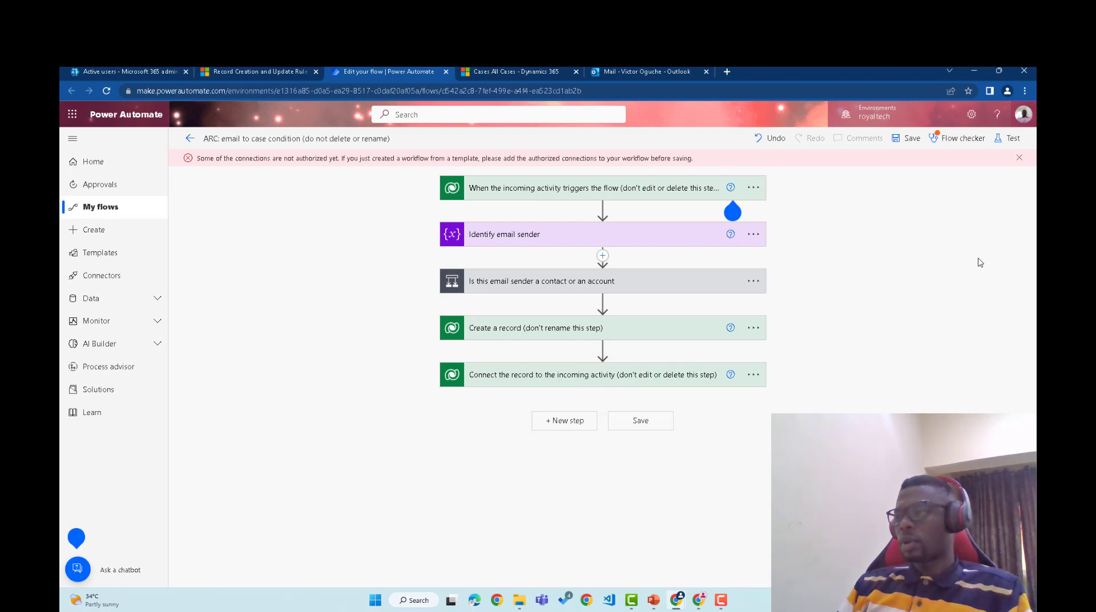
left_click(734, 214)
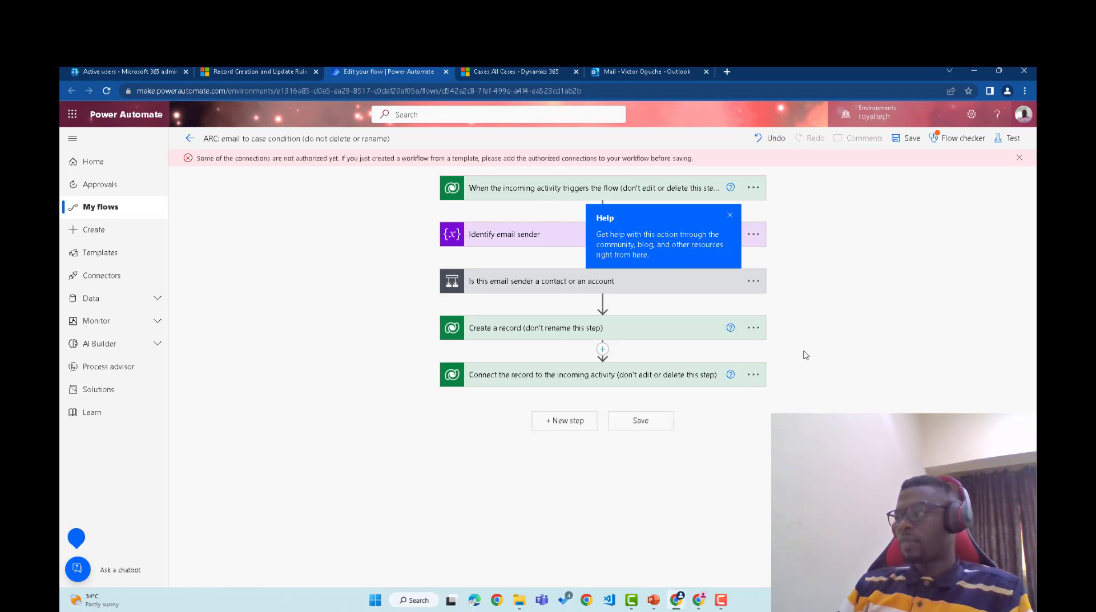
Add a Microsoft Dataverse Perform an unbound action step at the end of the flow.
left_click(574, 425)
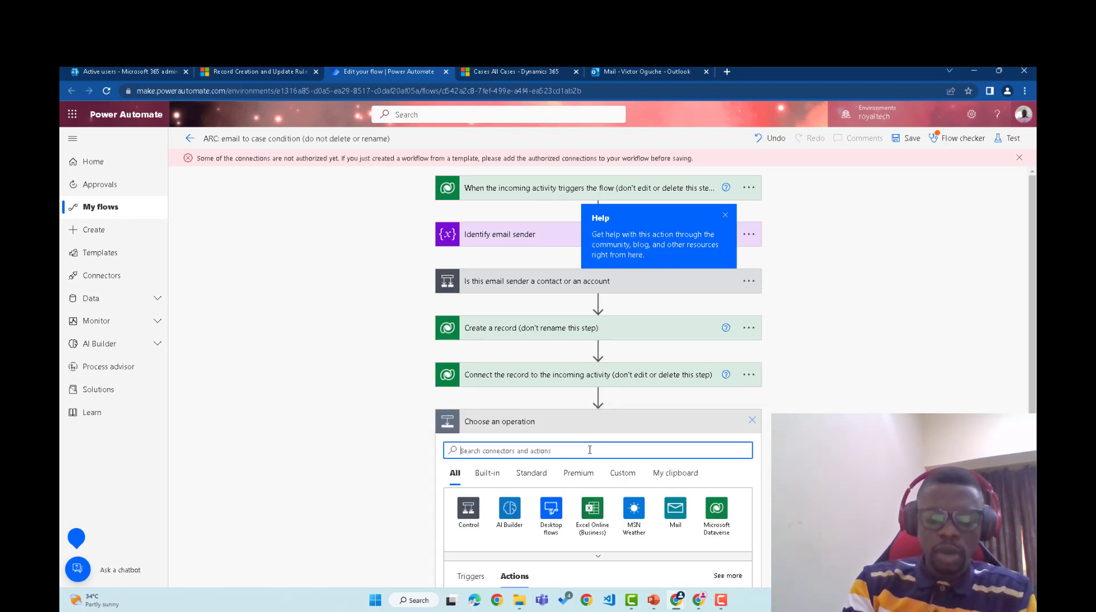
type("perform unbou")
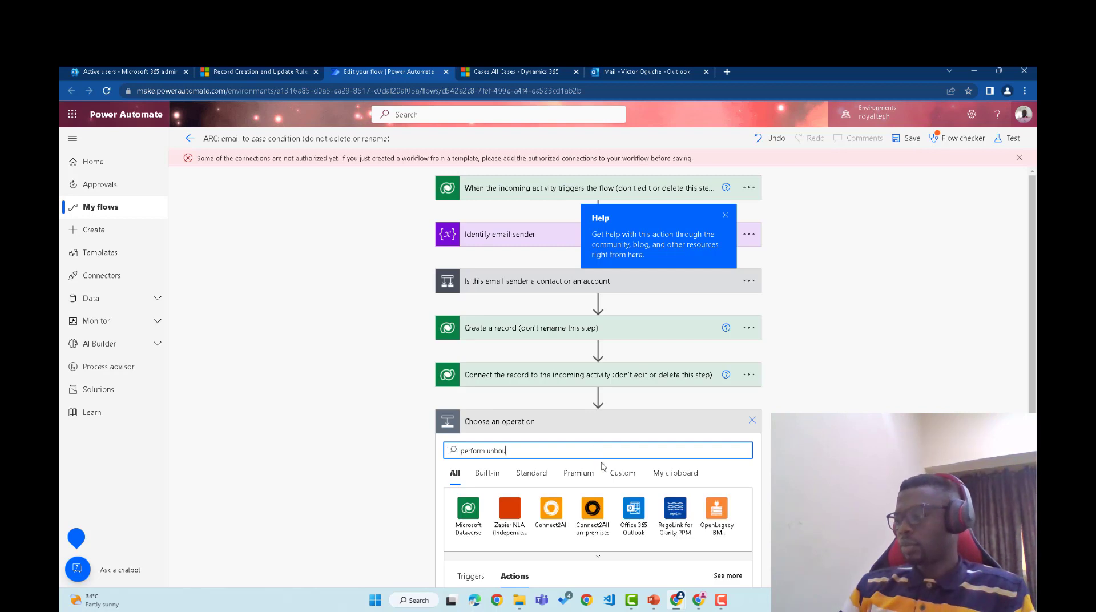
scroll(602, 471, "down", 2)
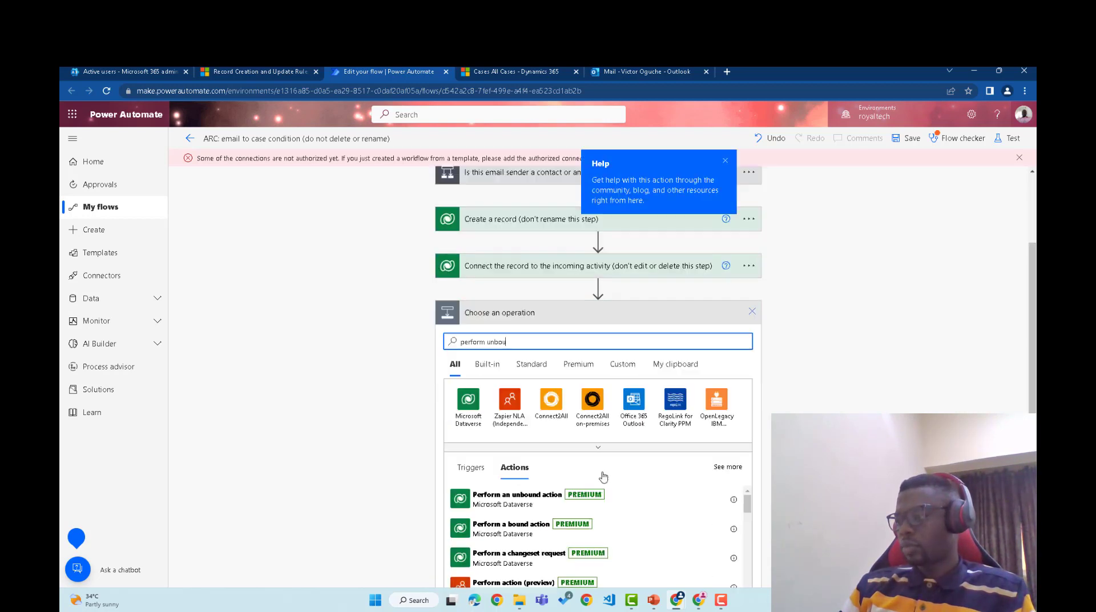
left_click(547, 498)
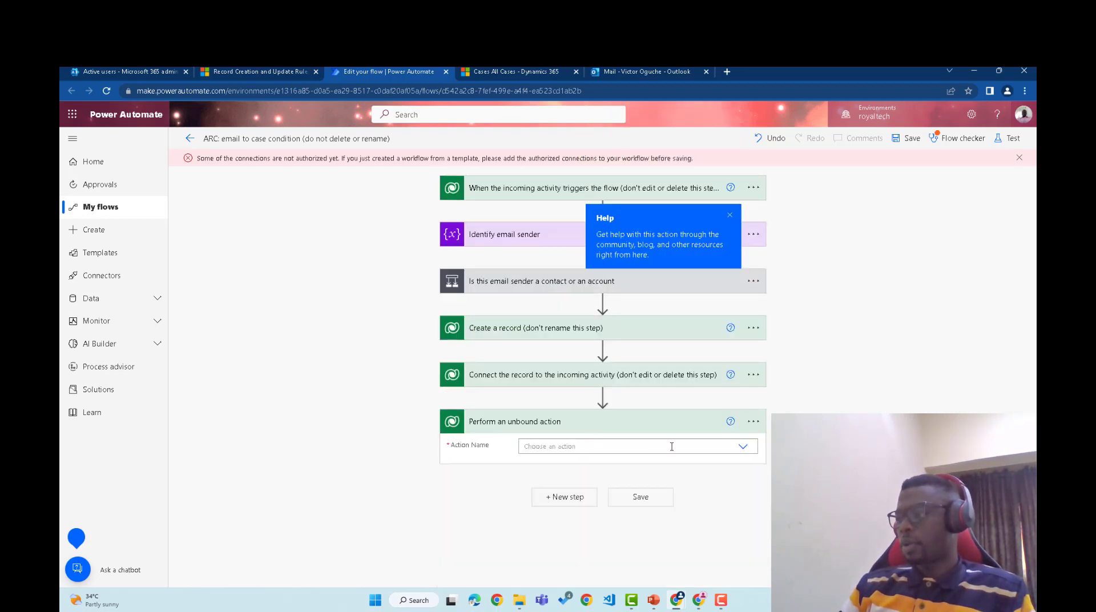
Set the unbound action's name to ApplyRoutingRule.
left_click(740, 449)
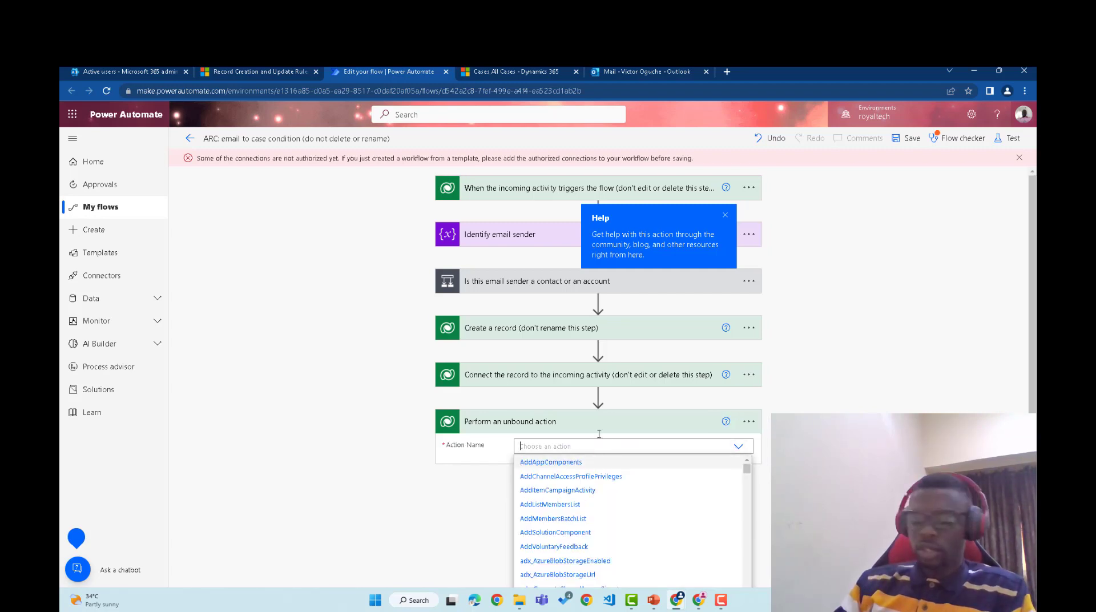
type("appl")
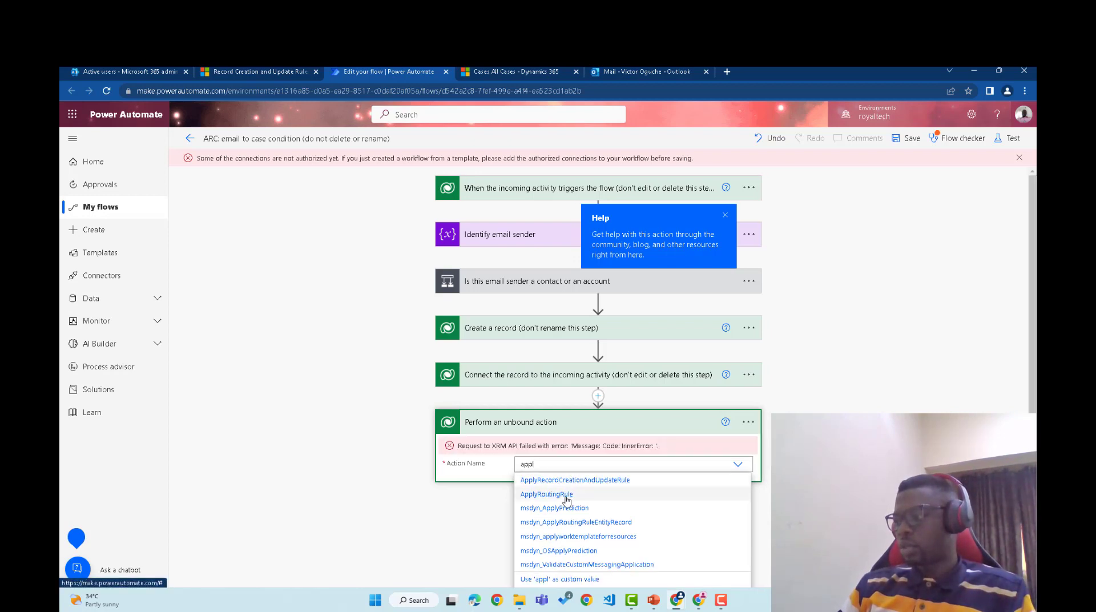
left_click(566, 497)
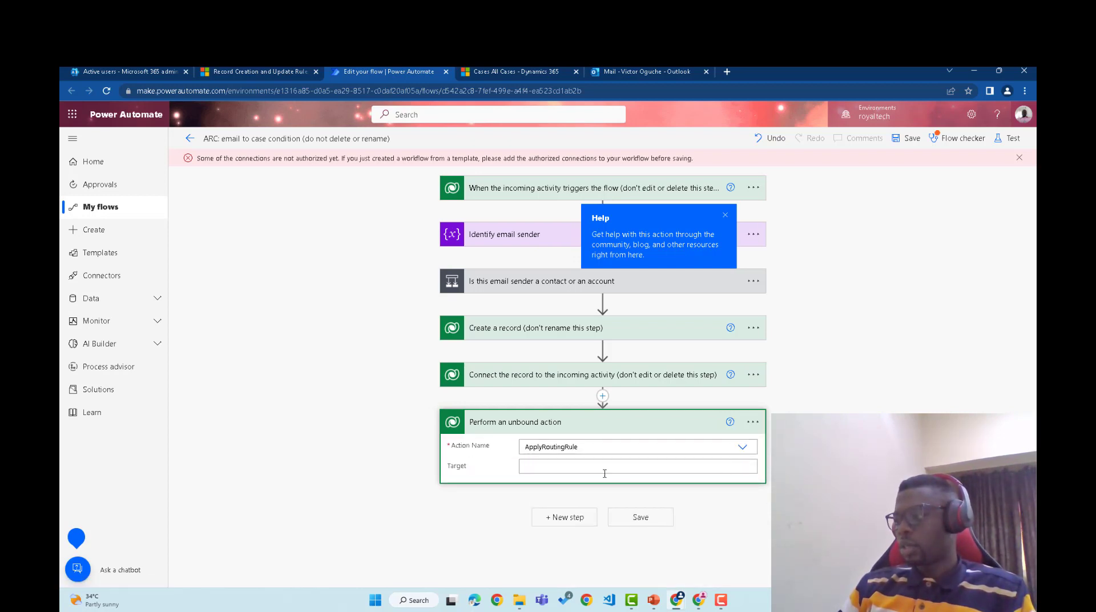
Set the unbound action's target to incidents() with the Case dynamic content inside the parentheses.
left_click(591, 467)
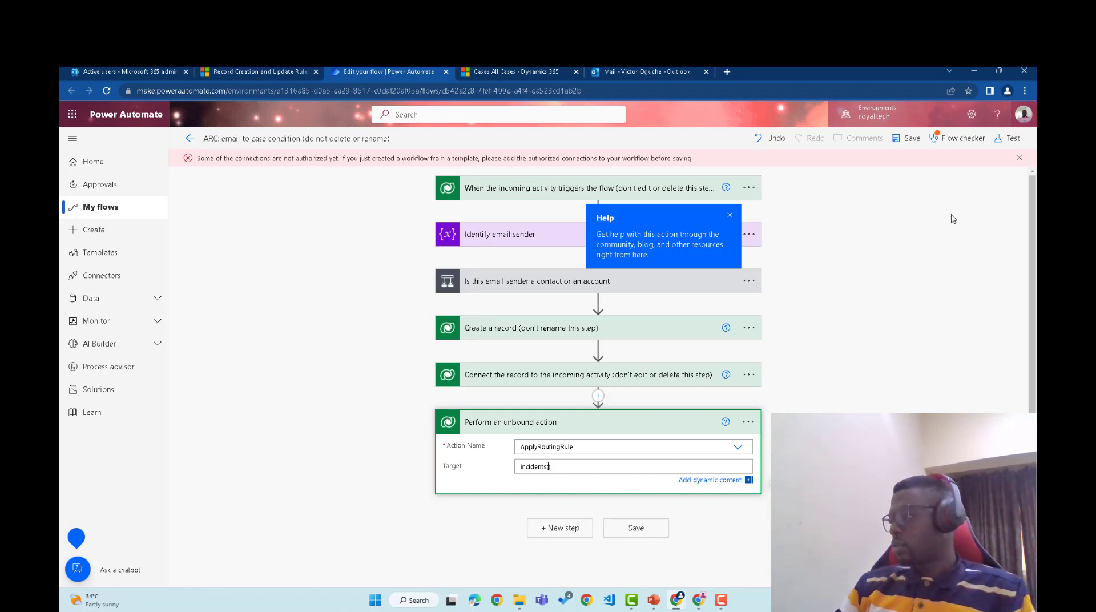
scroll(1005, 368, "down", 2)
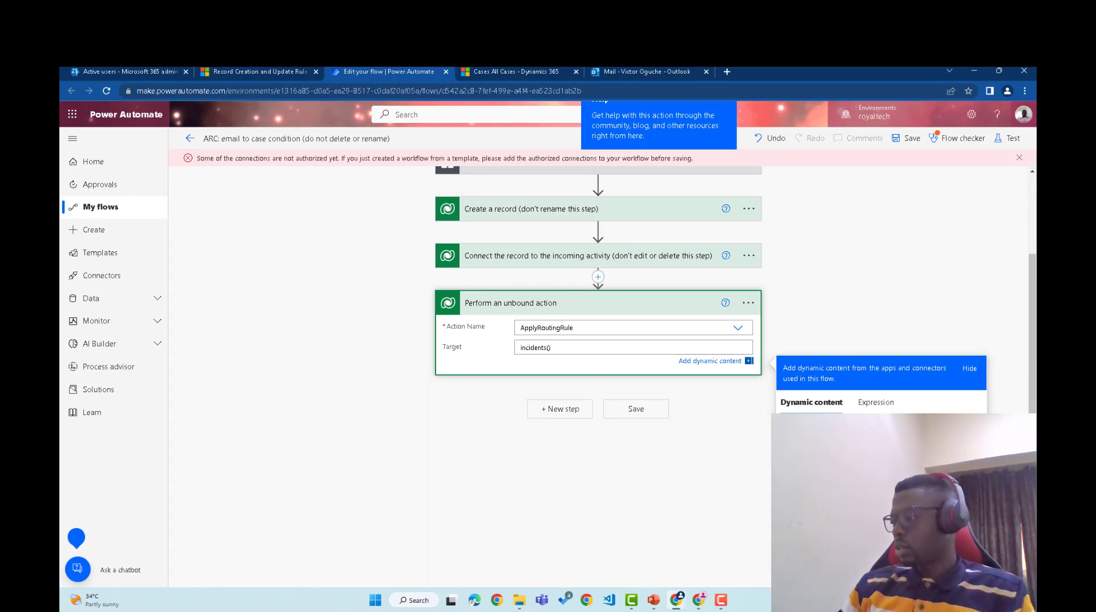
left_click(827, 456)
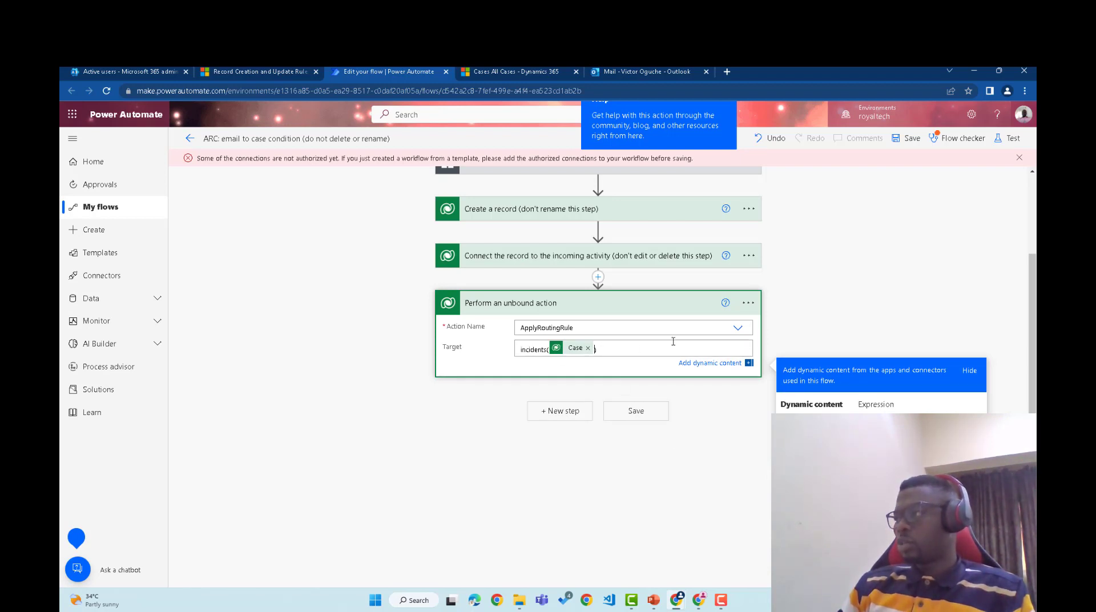
Save the flow and dismiss the help callout.
left_click(911, 138)
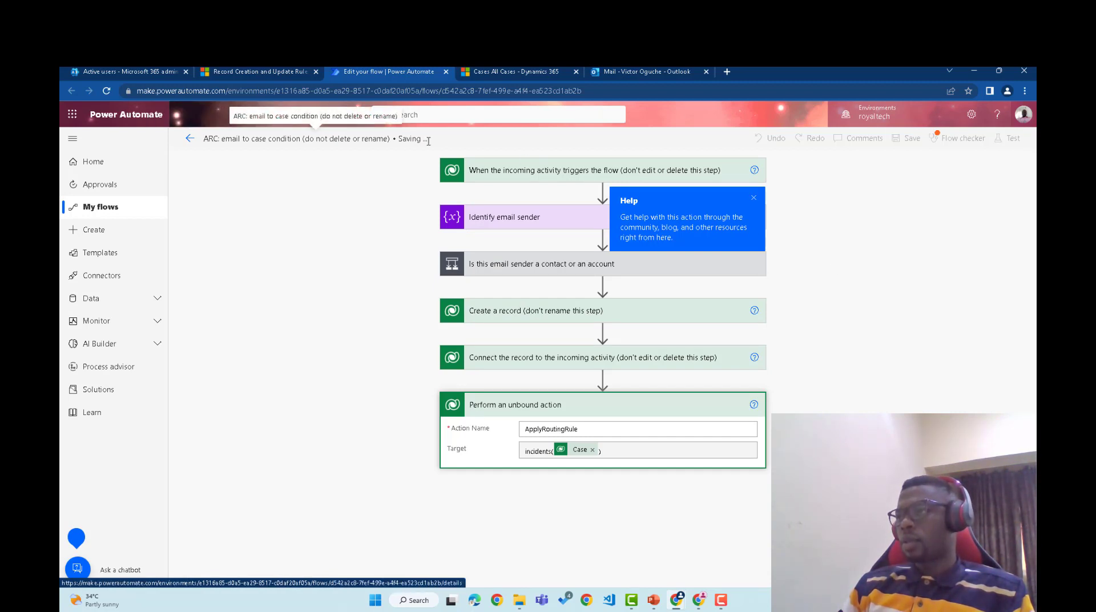
left_click_drag(397, 141, 428, 141)
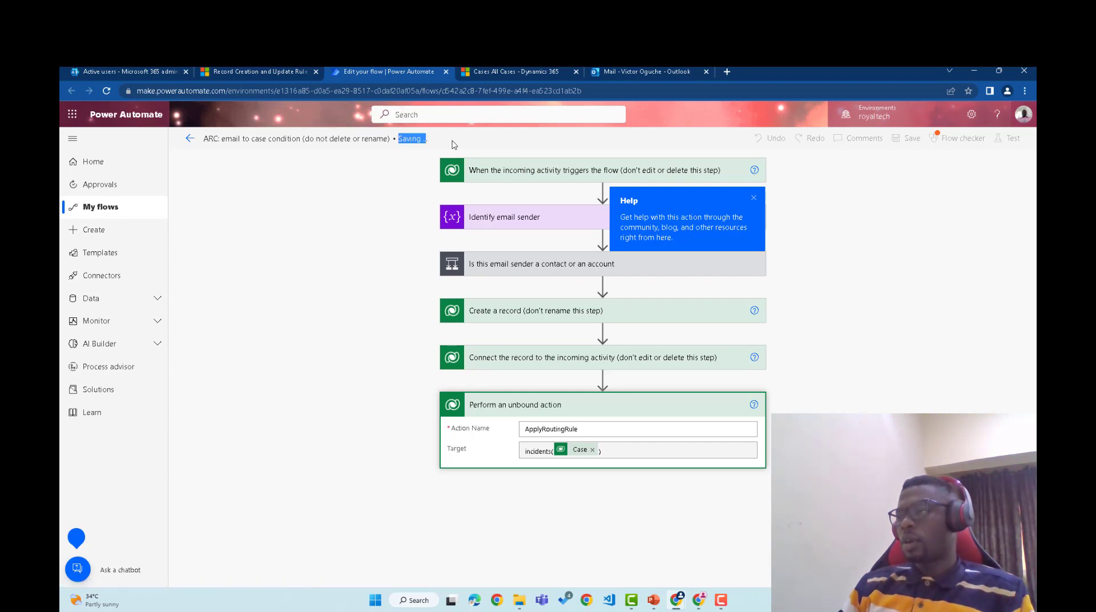
left_click(754, 199)
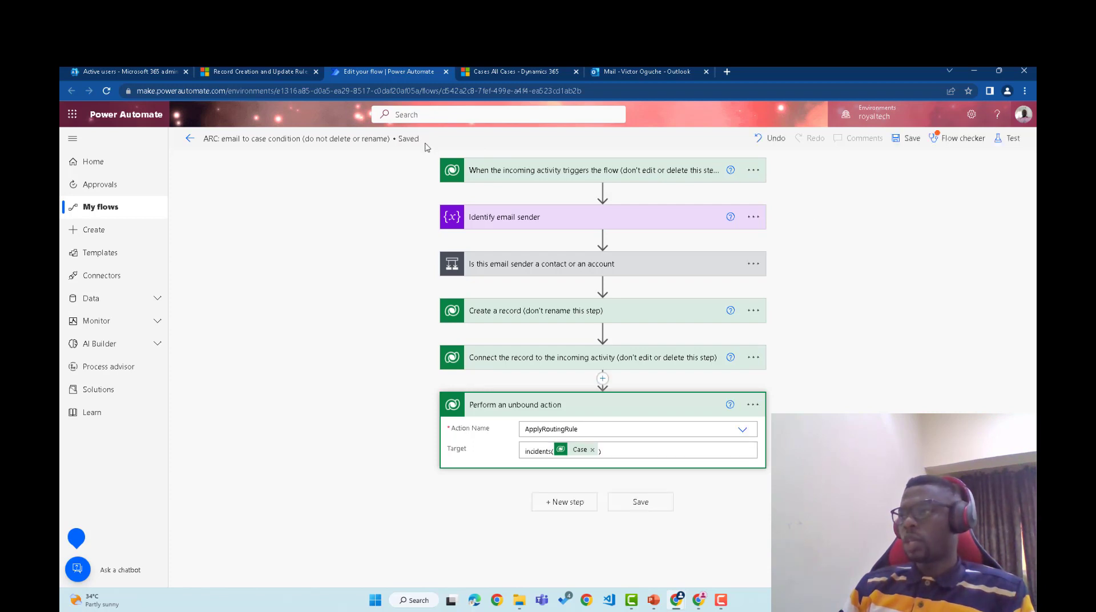
Review the flow checker's errors and warnings, switch back to Dynamics 365 and close the email to case condition.
left_click(962, 138)
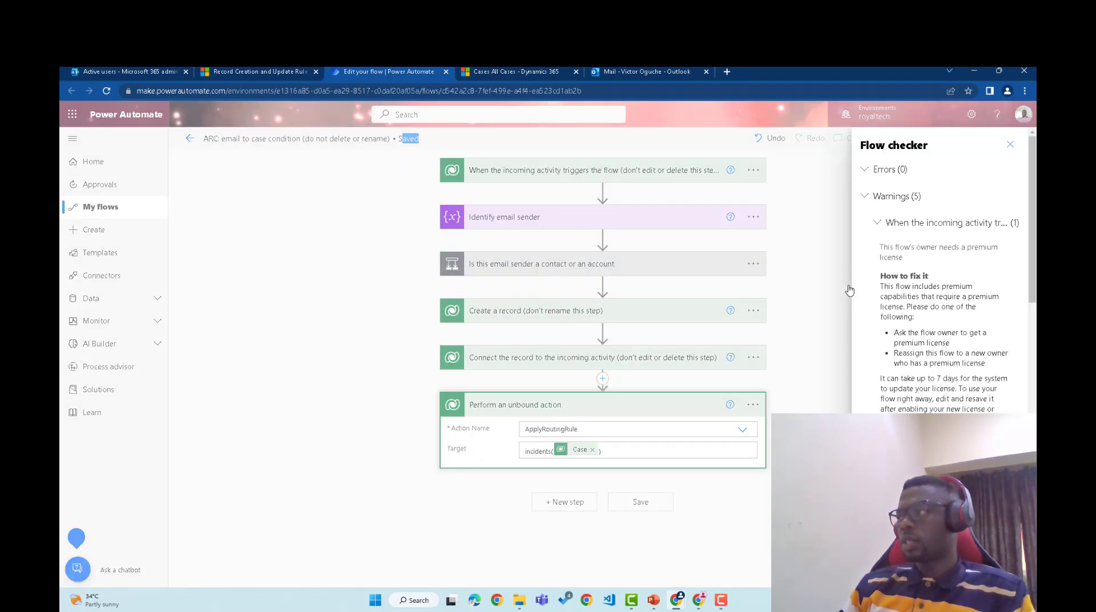
left_click(1010, 144)
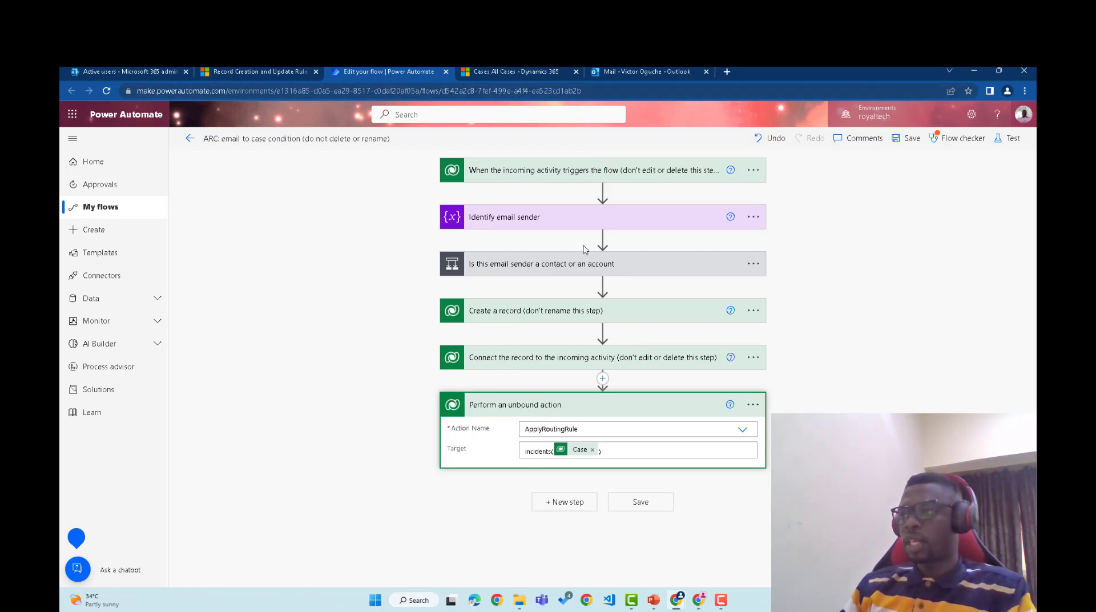
left_click(280, 71)
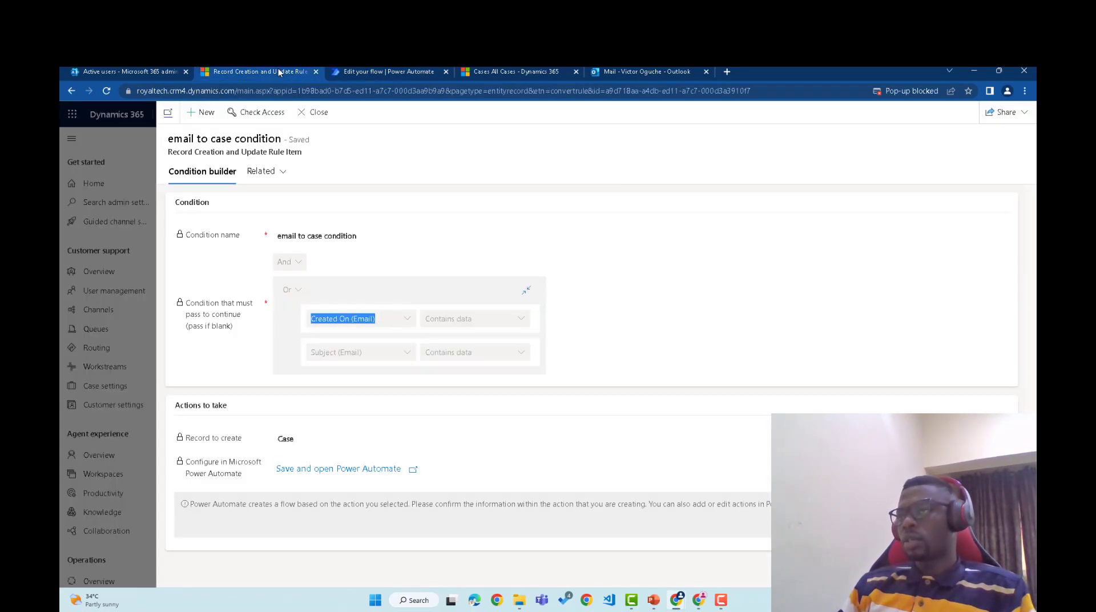
left_click(319, 113)
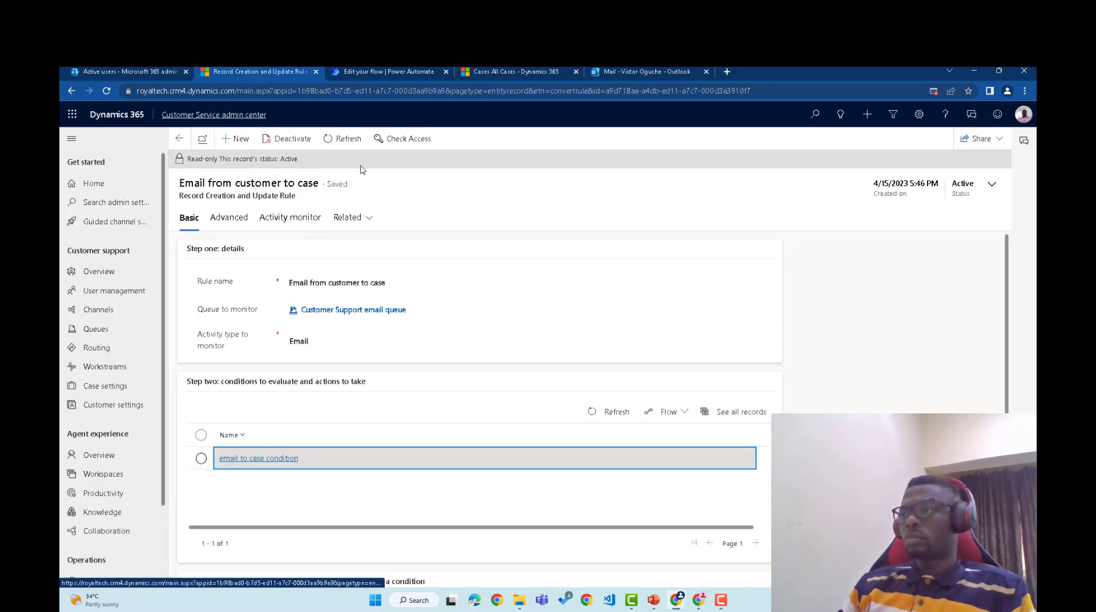
Leave the record creation rule, switch to the PowerPoint presentation and review the Advance queue configuration slide.
left_click(179, 140)
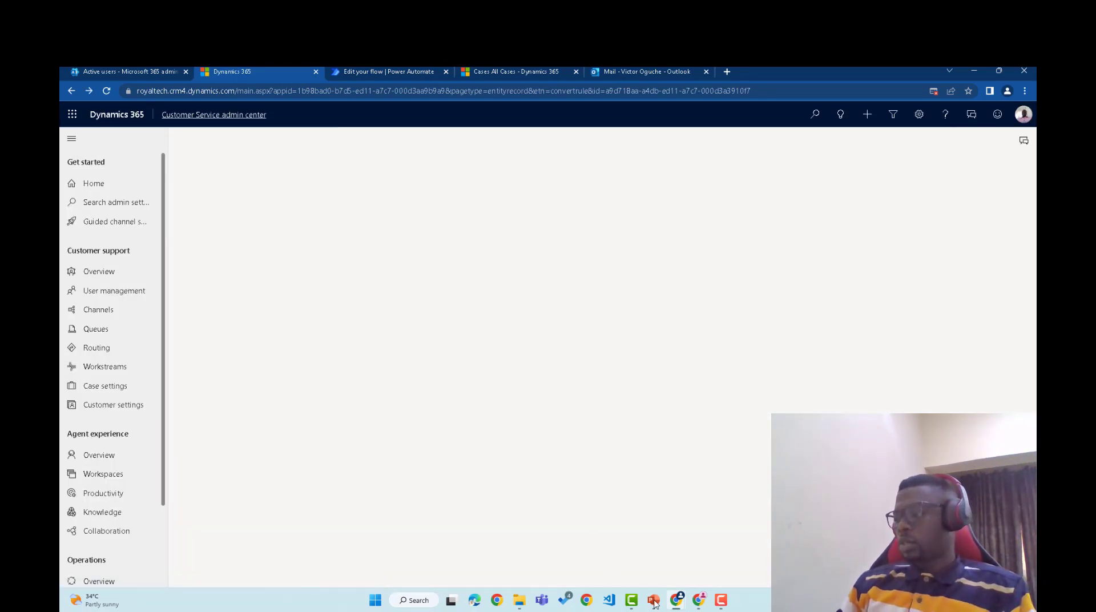
mouse_move(653, 599)
left_click(659, 551)
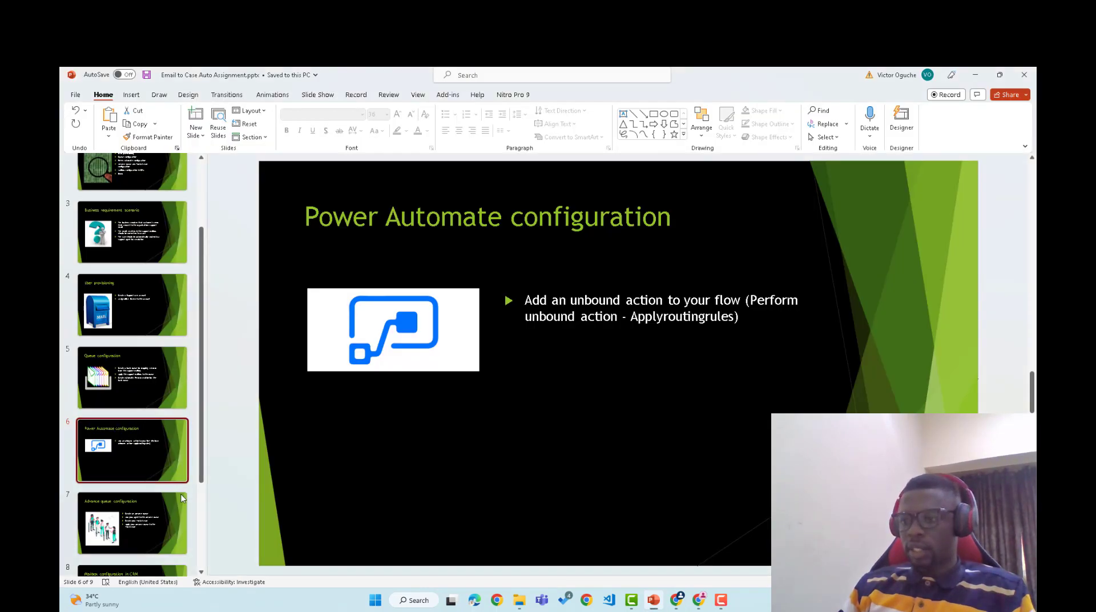
left_click_drag(203, 453, 203, 485)
scroll(545, 451, "down", 1)
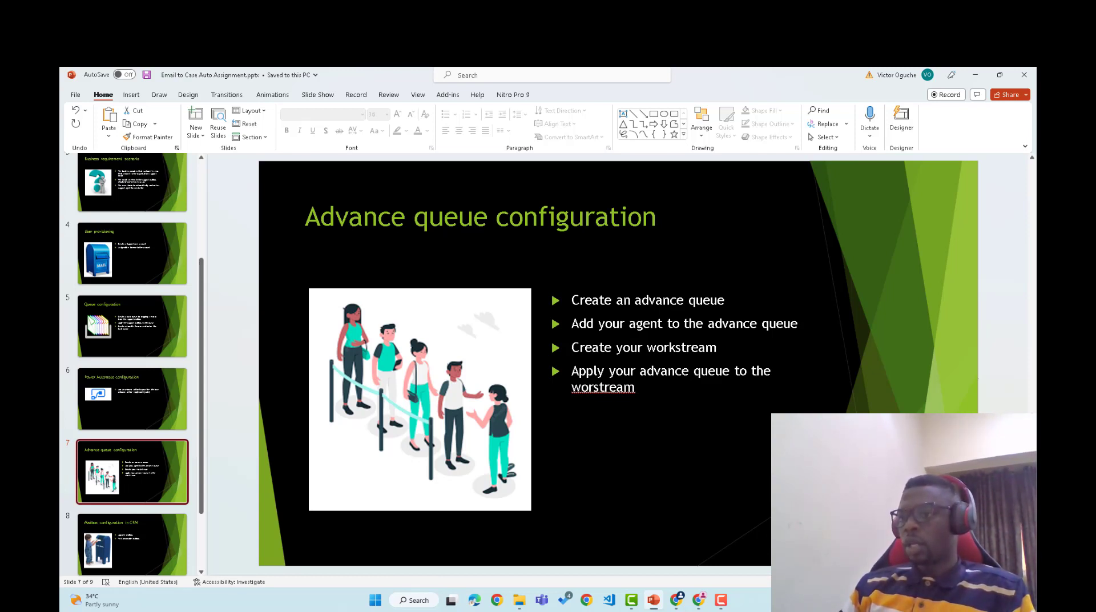
scroll(204, 328, "down", 3)
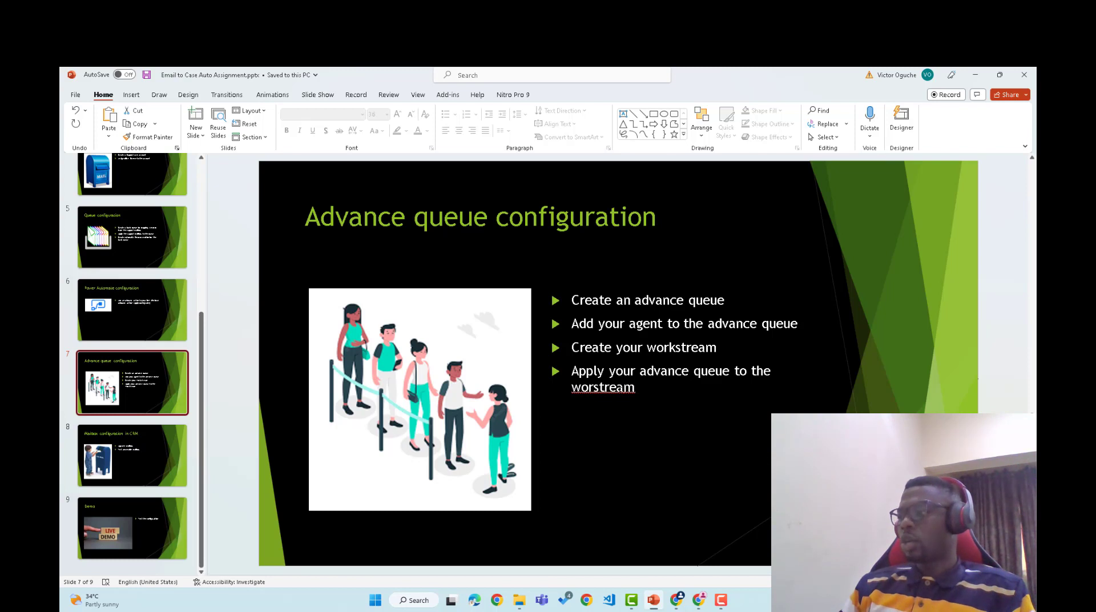
Correct the misspelled last word of the slide's final bullet to "workstream".
left_click(594, 387)
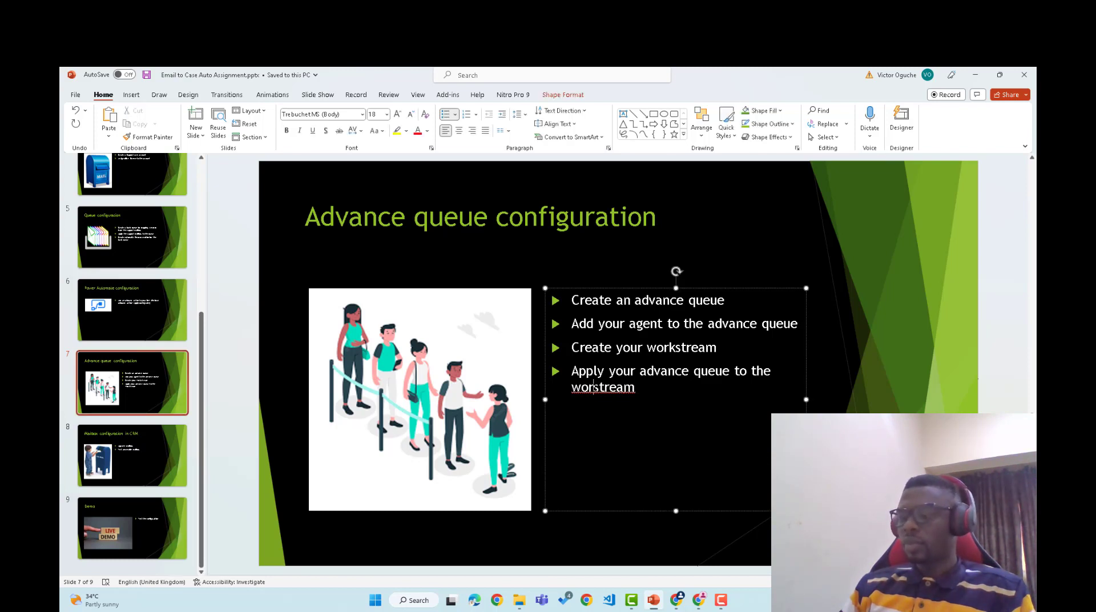
type("k")
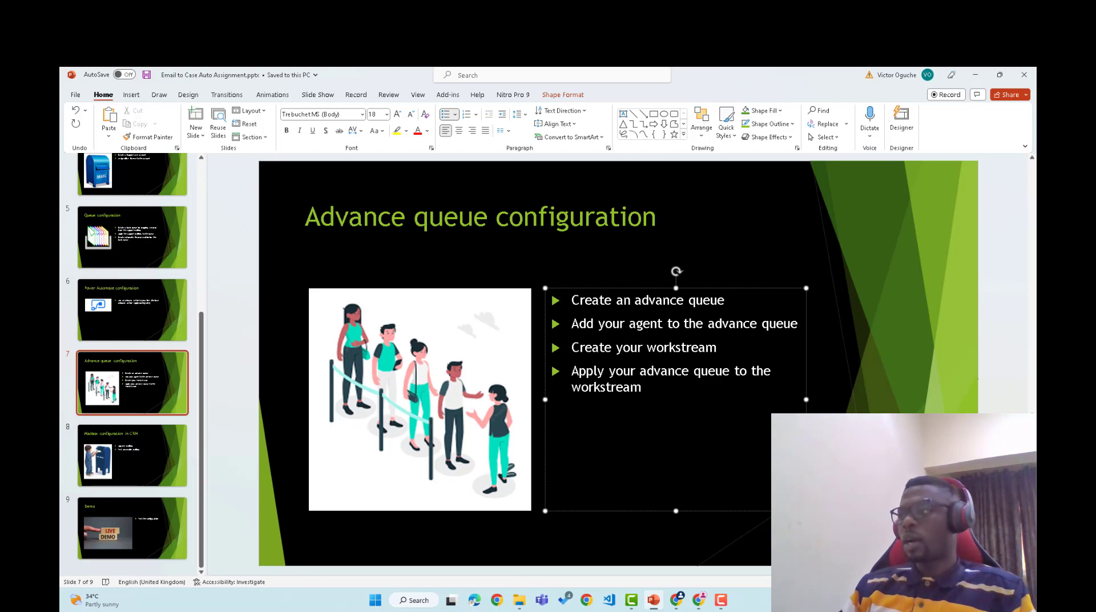
left_click(305, 249)
left_click(642, 387)
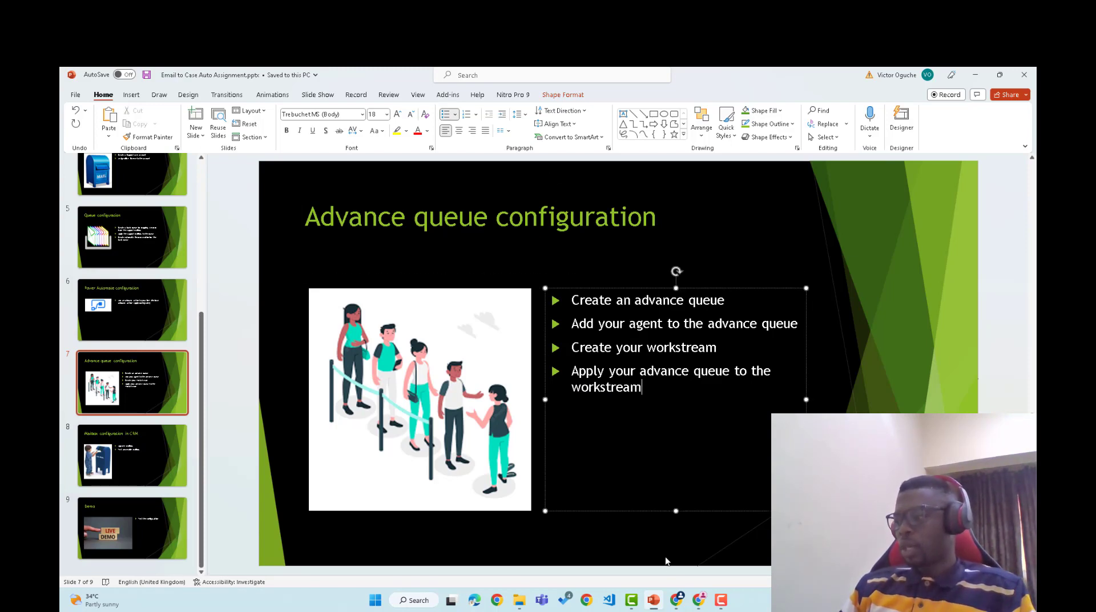
Switch back to Dynamics 365 in the browser and open the management list of advanced queues.
mouse_move(675, 599)
left_click(638, 549)
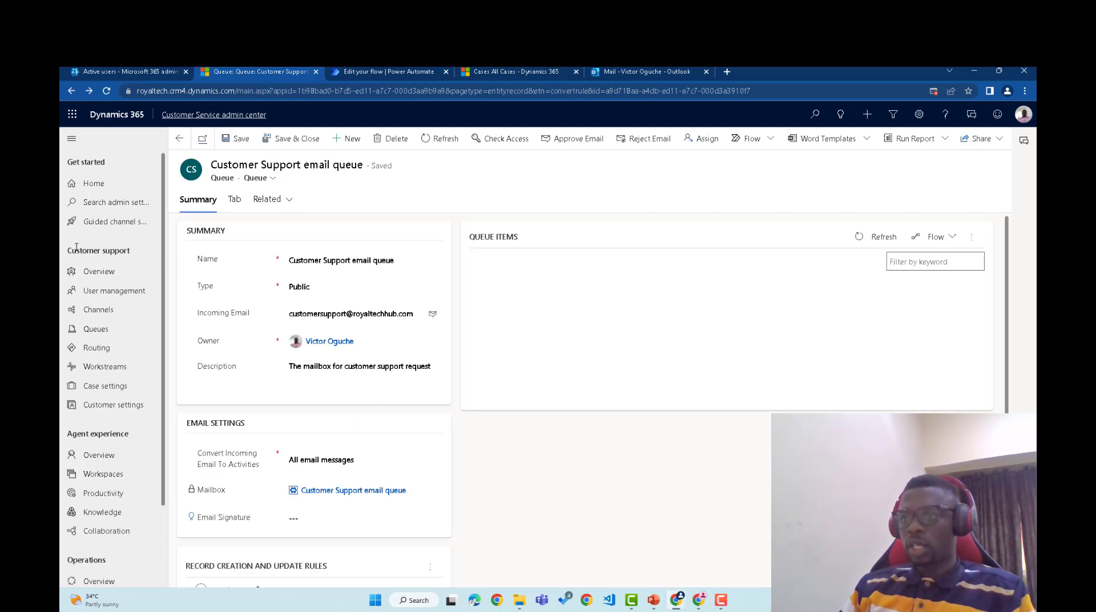
left_click(110, 330)
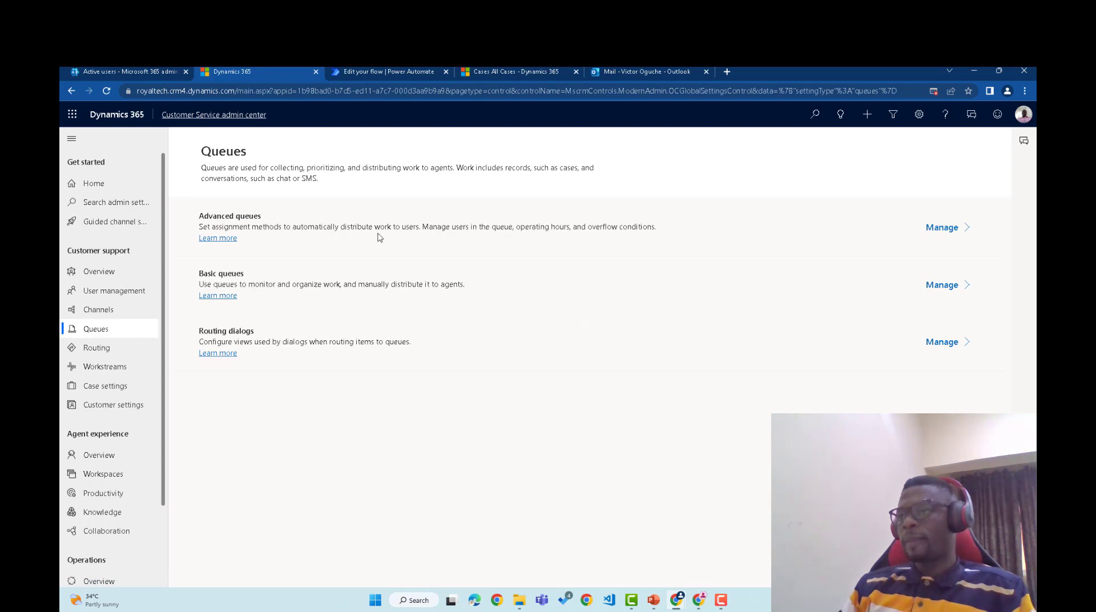
left_click(942, 228)
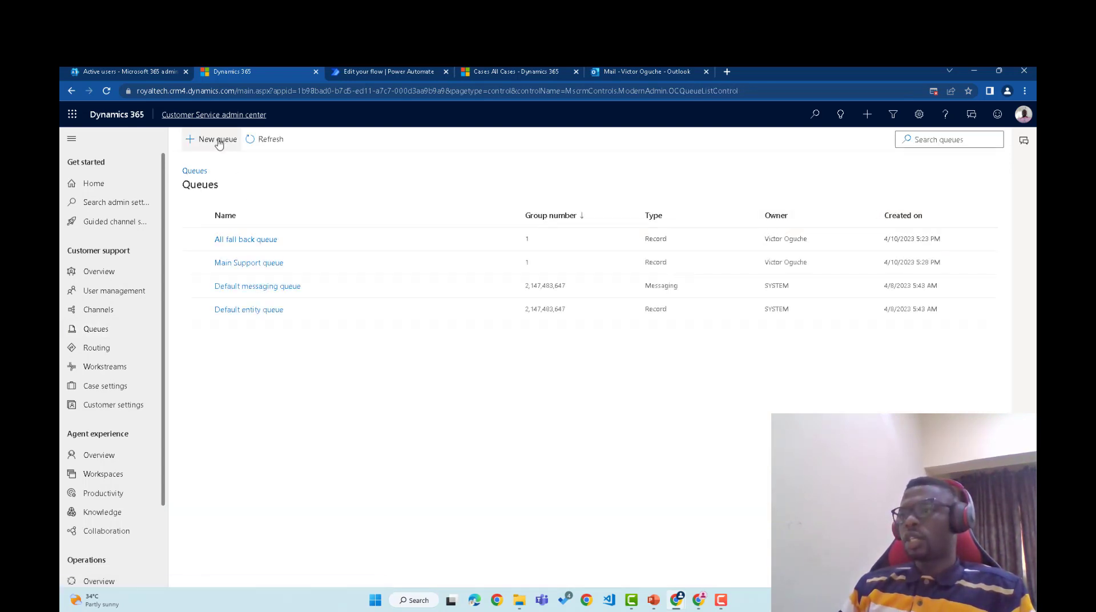
Create a queue named Customer Support Agent Queue with type Record and group number 0012.
left_click(218, 141)
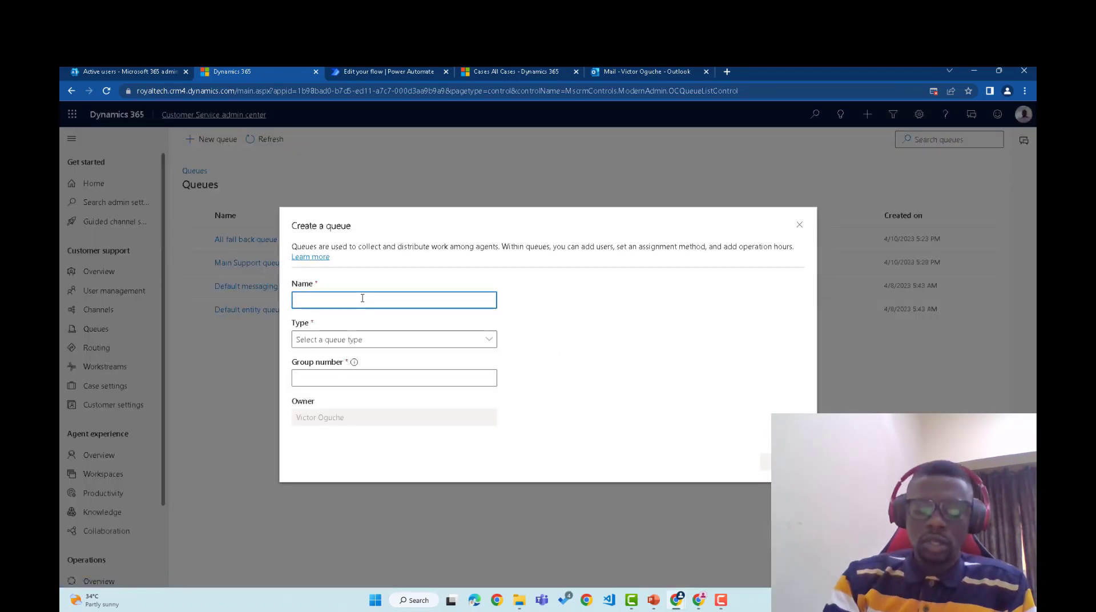
type("C")
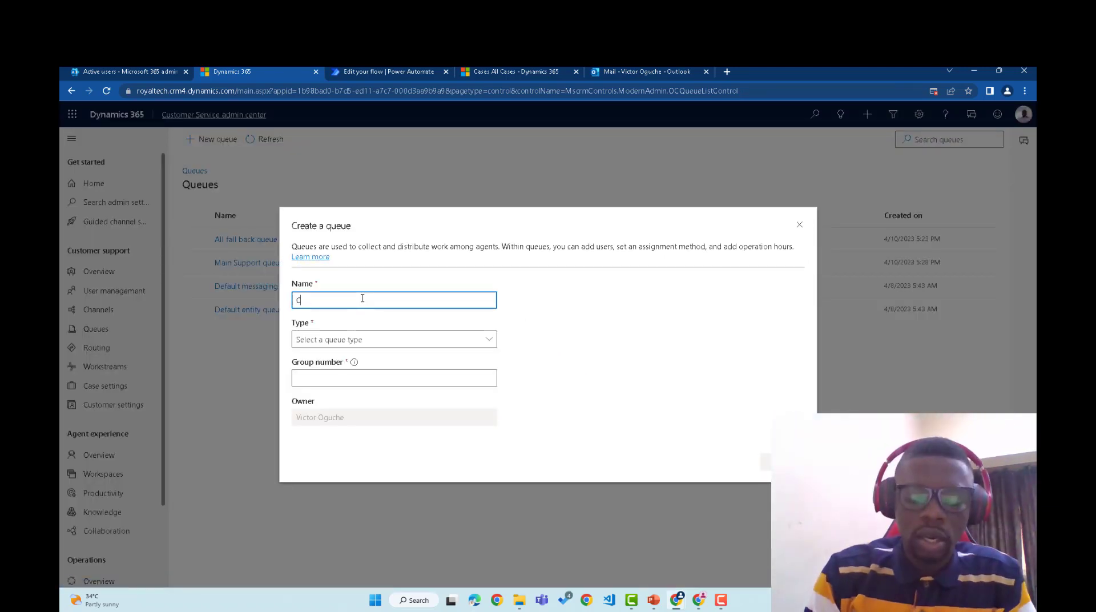
type("ustomer Support Agent Queue")
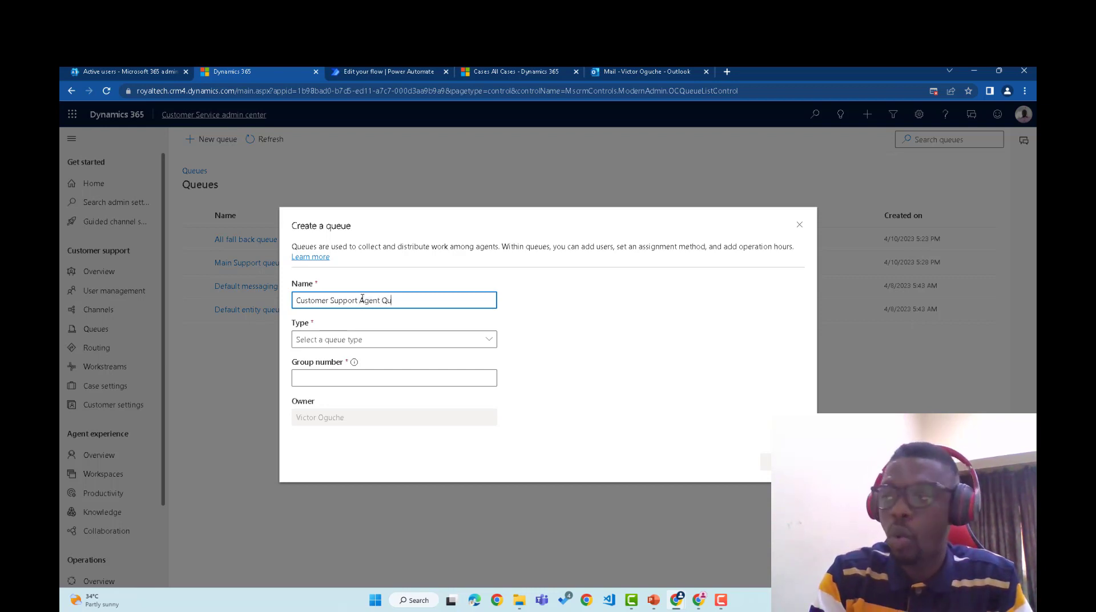
left_click(489, 340)
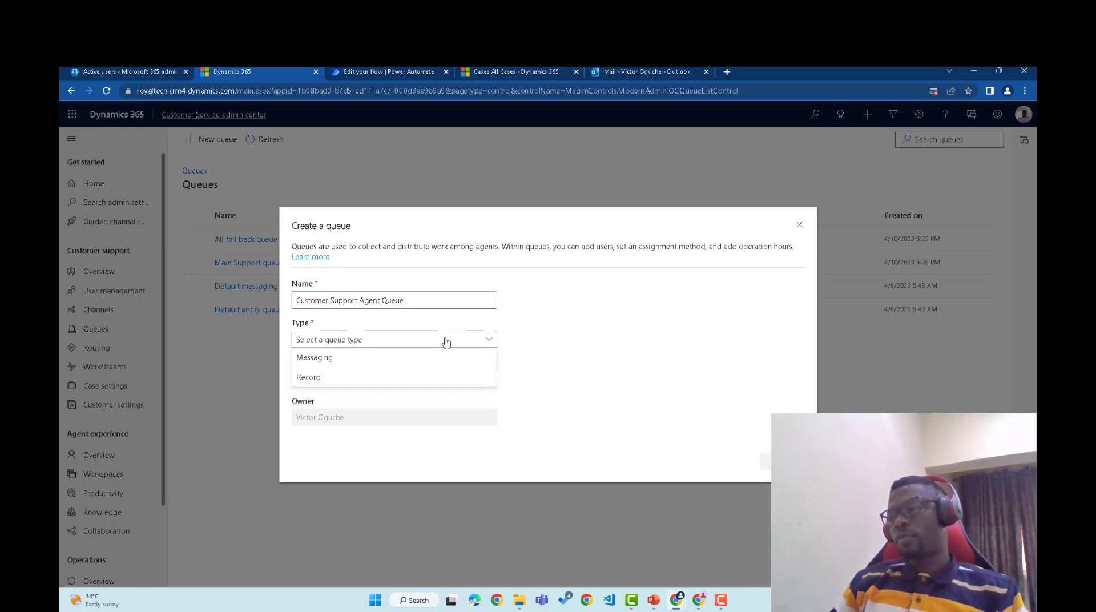
left_click(439, 386)
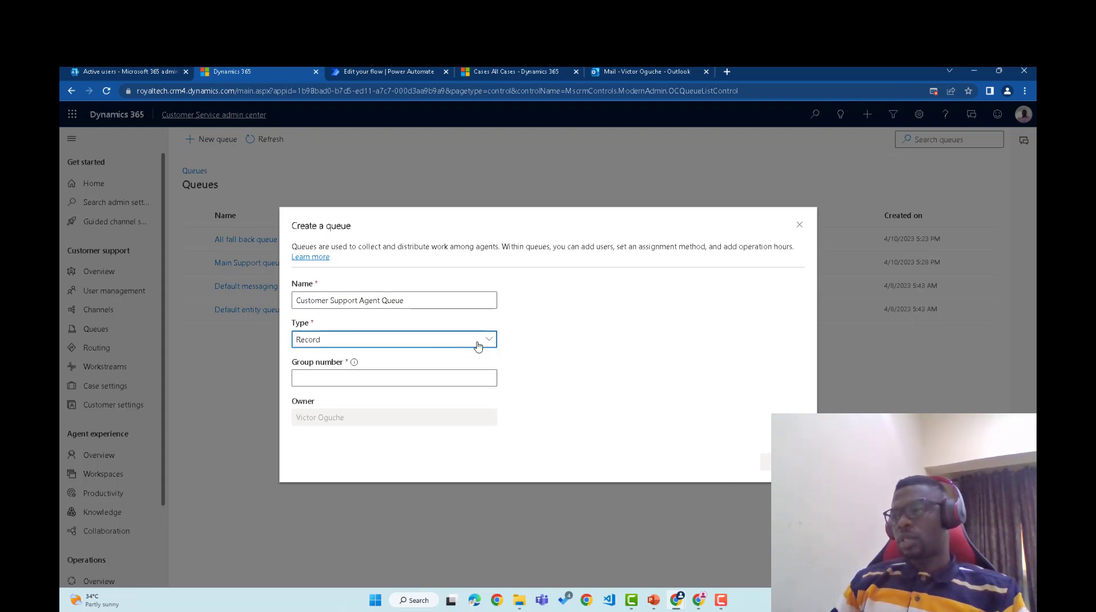
left_click(478, 379)
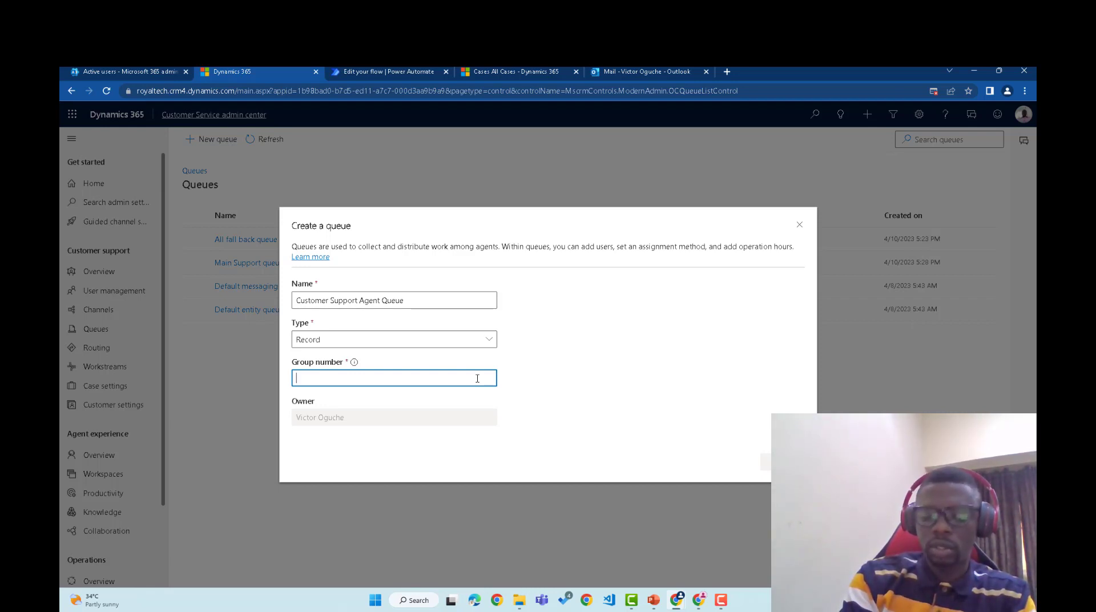
type("12")
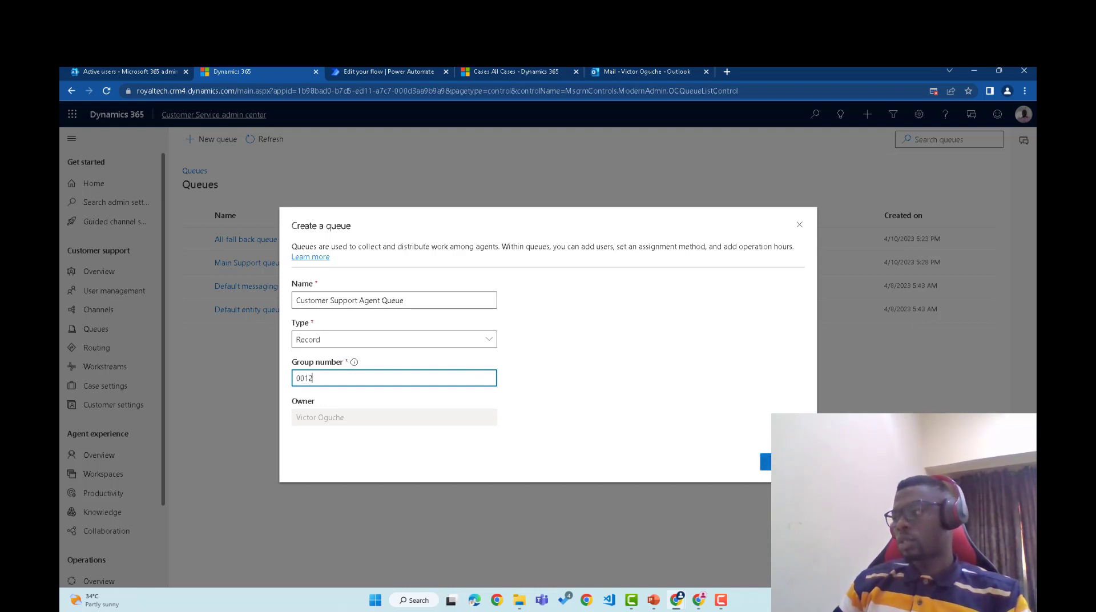
left_click(765, 460)
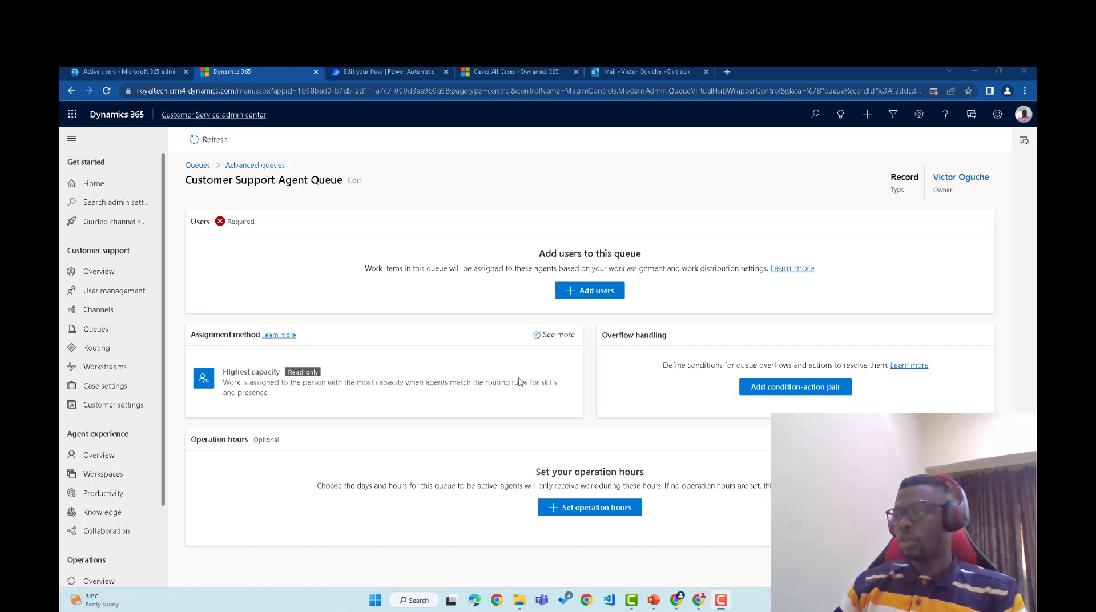
Add the CRM Agent user to Customer Support Agent Queue.
left_click(590, 293)
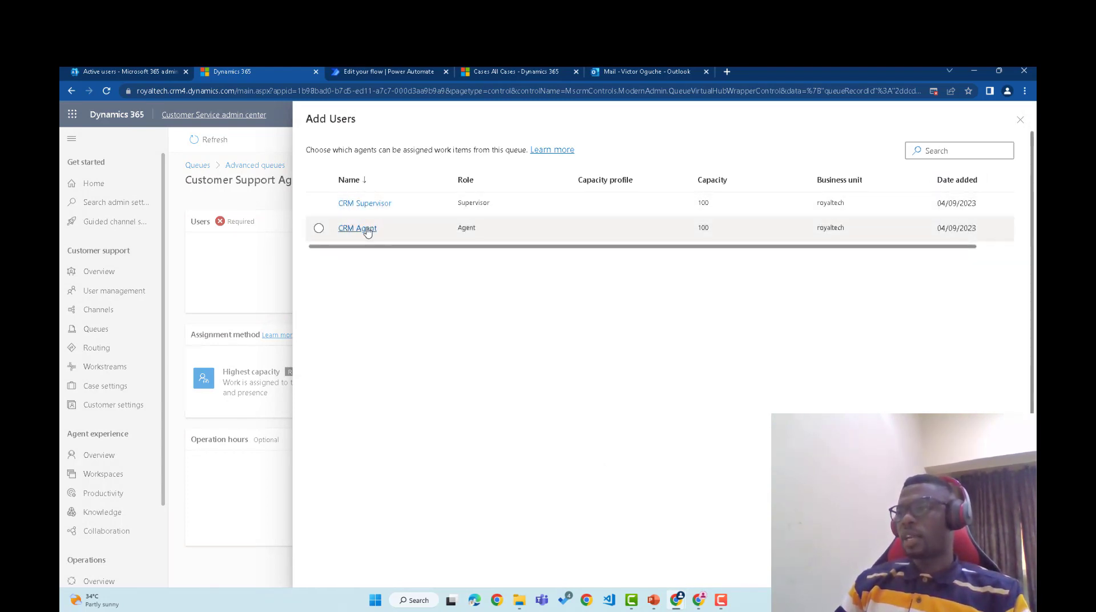
left_click(318, 228)
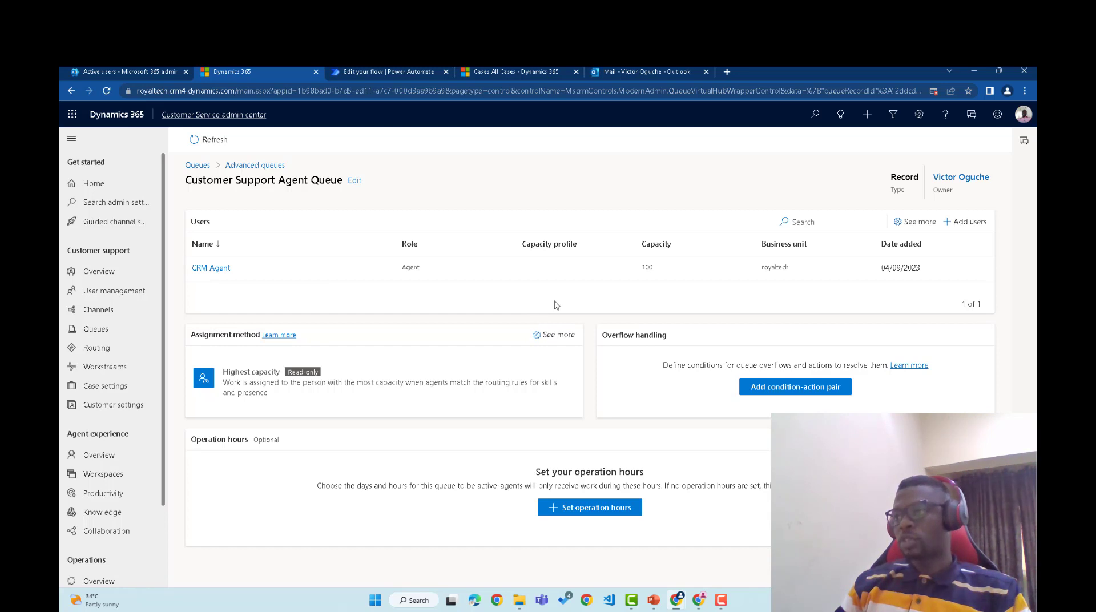
Examine the assignment method options and the operation hours setting of Customer Support Agent Queue, leaving both without changes.
left_click(539, 336)
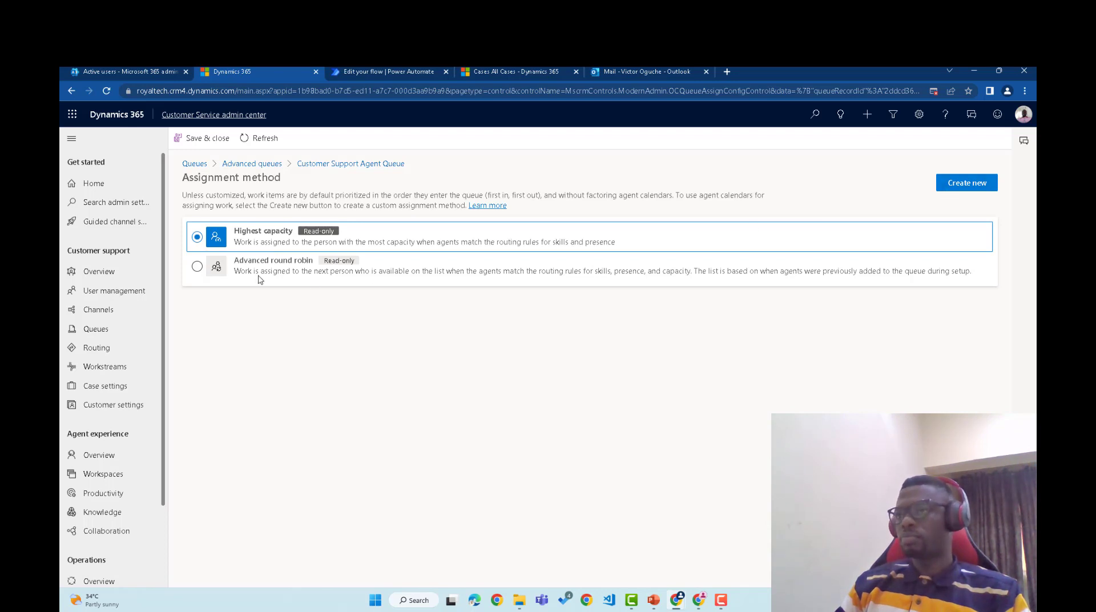
left_click(266, 165)
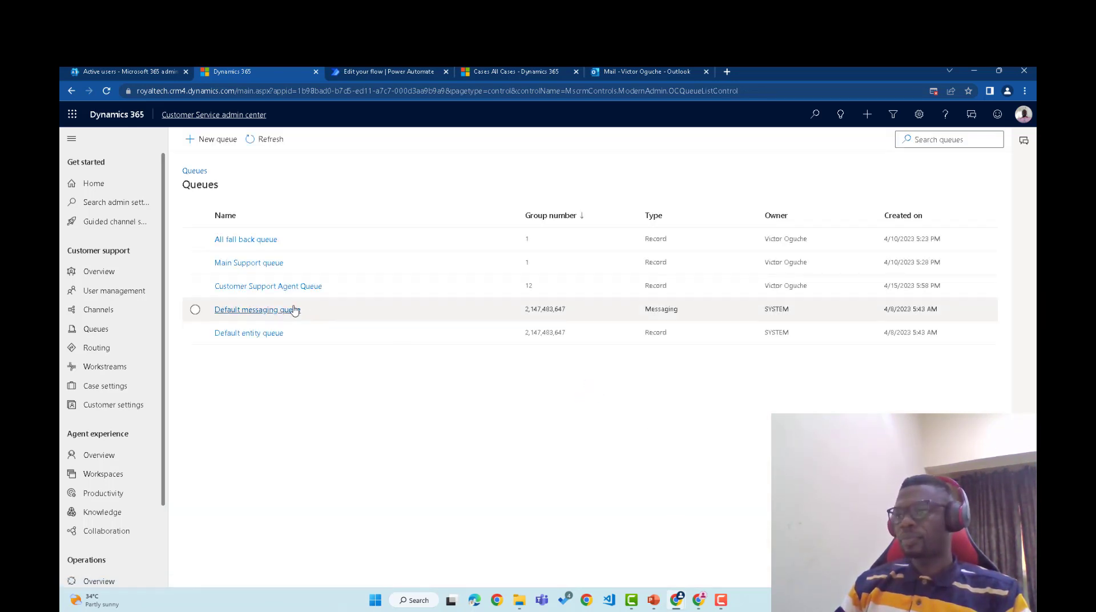
left_click(279, 286)
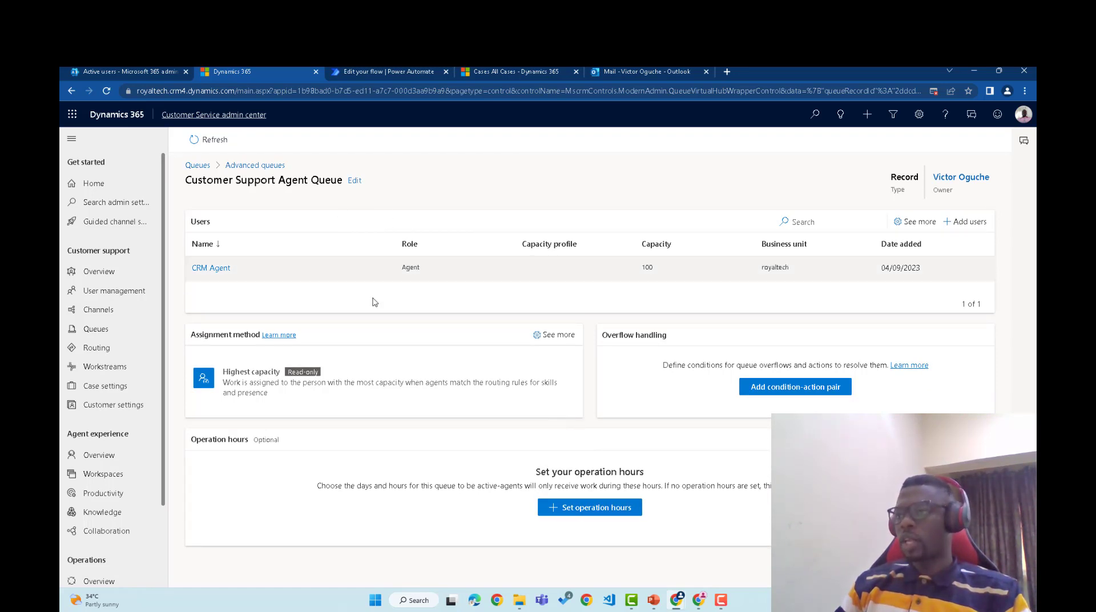
left_click(590, 509)
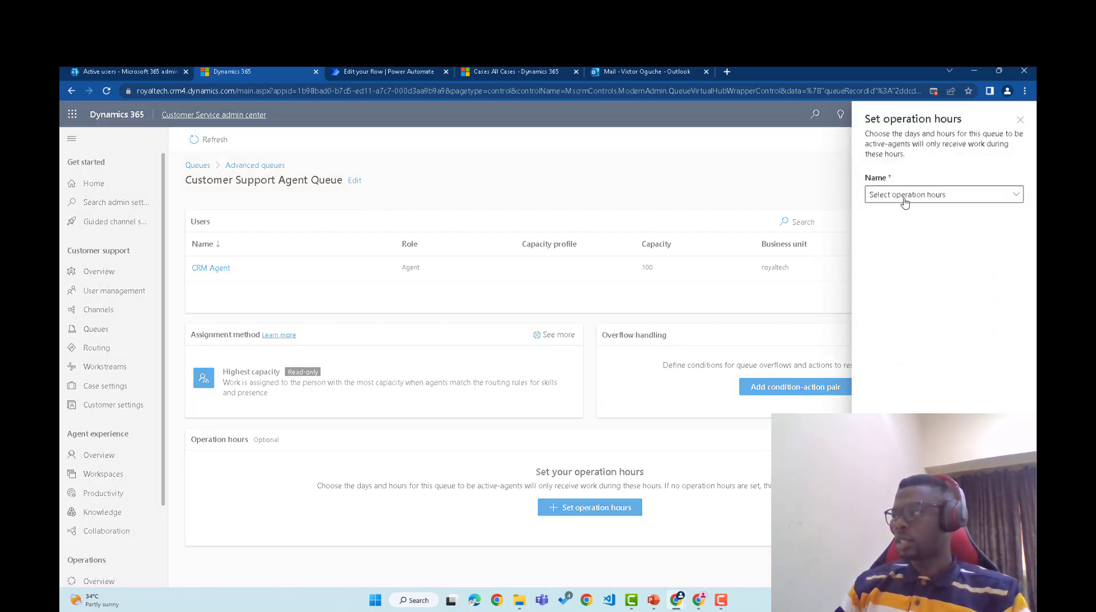
left_click(1020, 119)
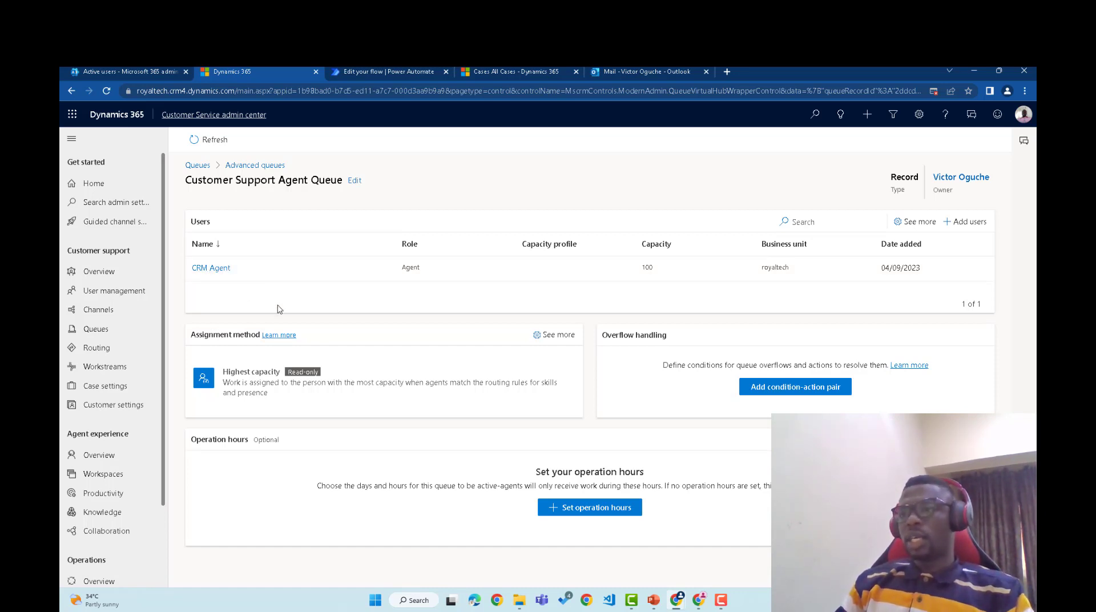
Start a new workstream and name it Customer Support email to case workstream.
left_click(105, 366)
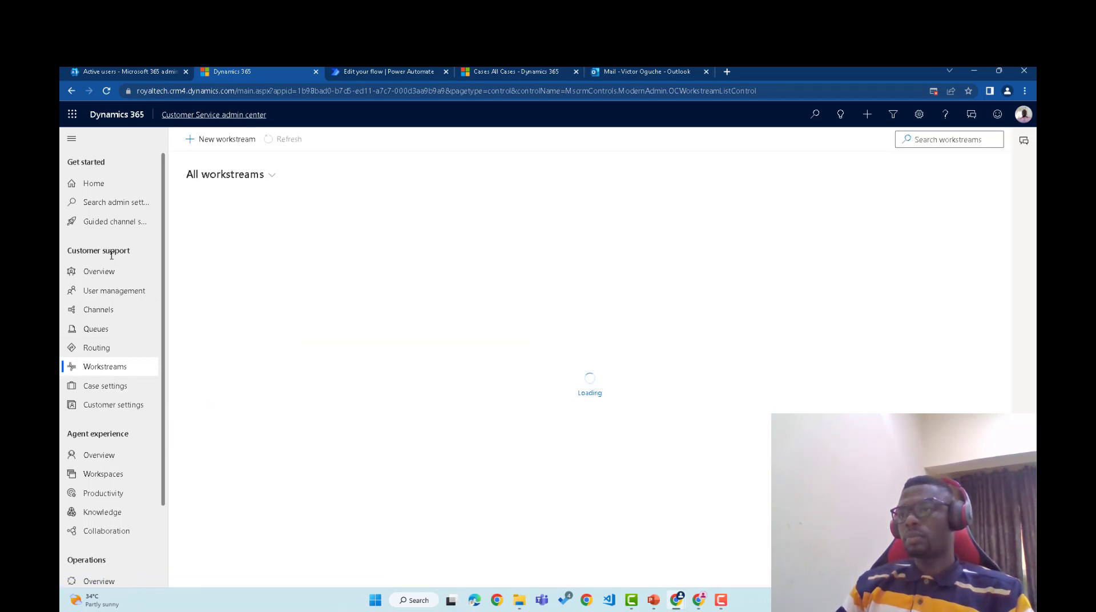
left_click(236, 141)
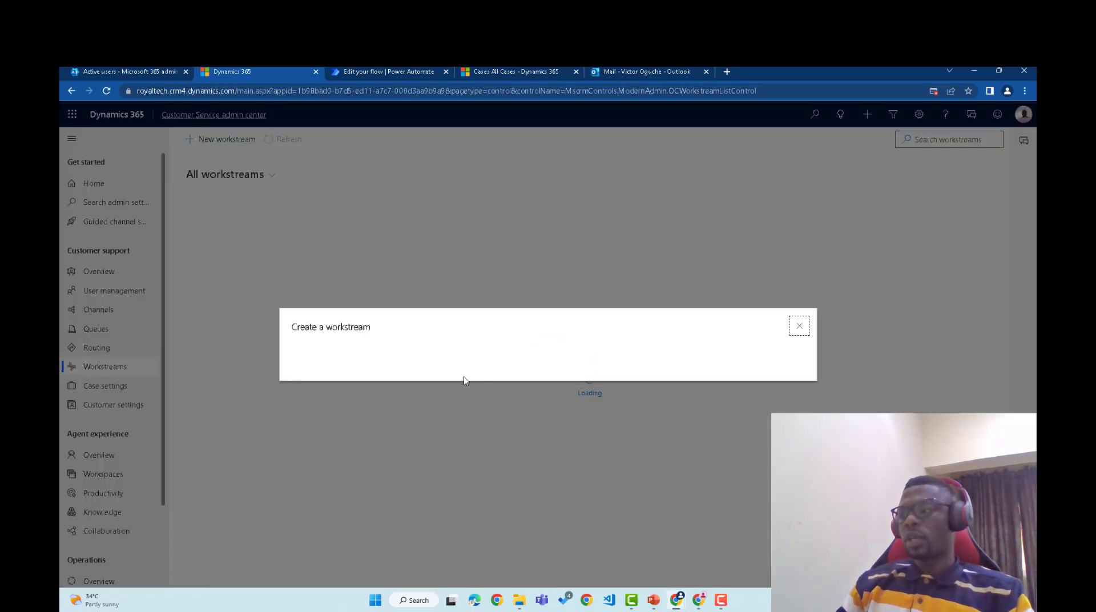
left_click(322, 319)
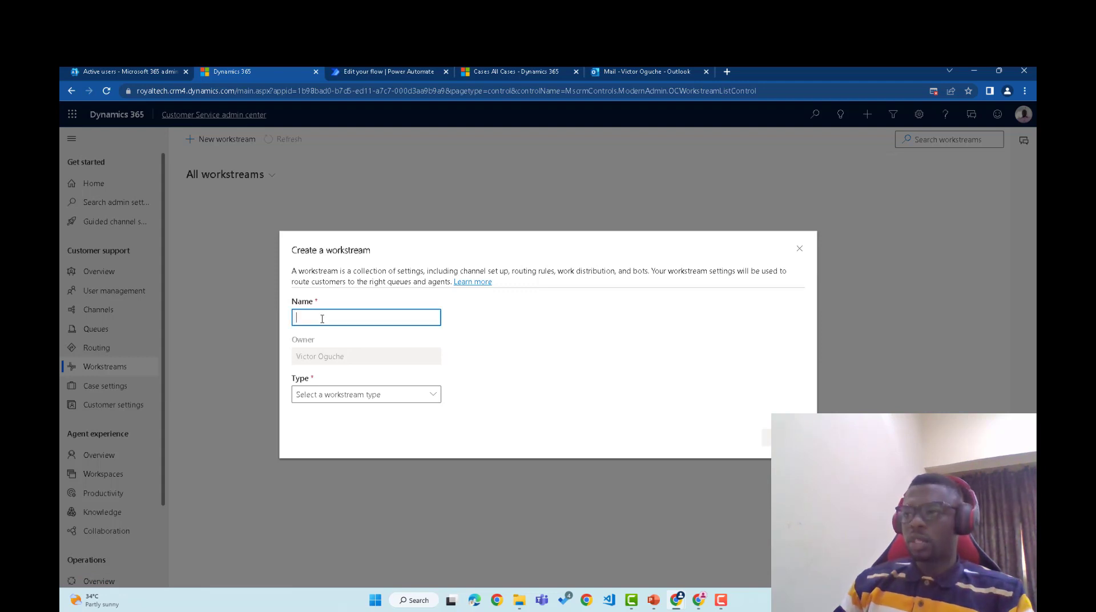
type("Custo")
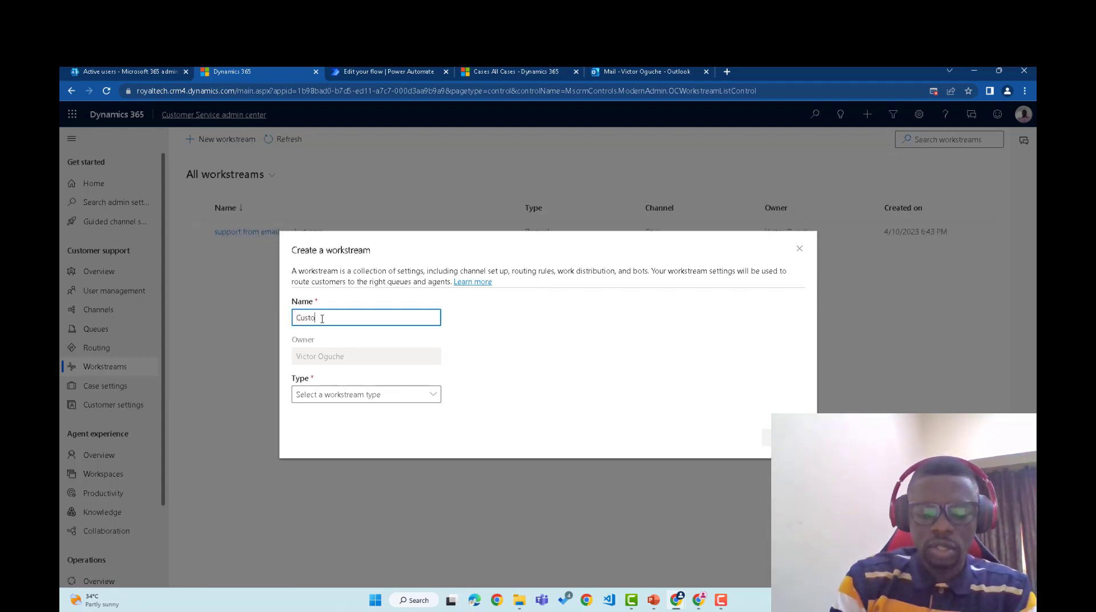
type("mer Support email to case wo")
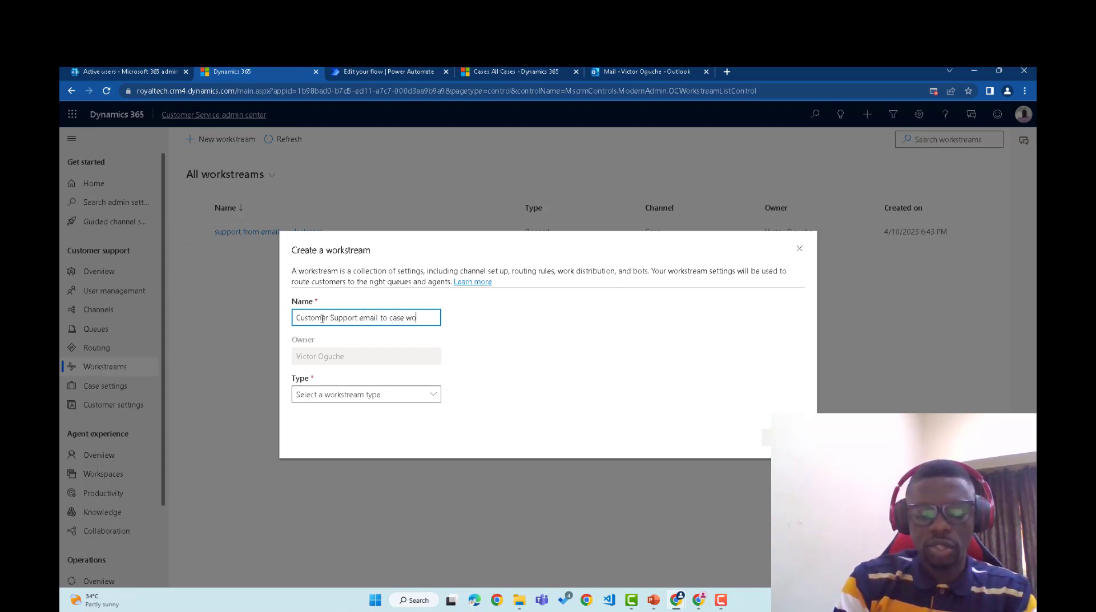
type("am")
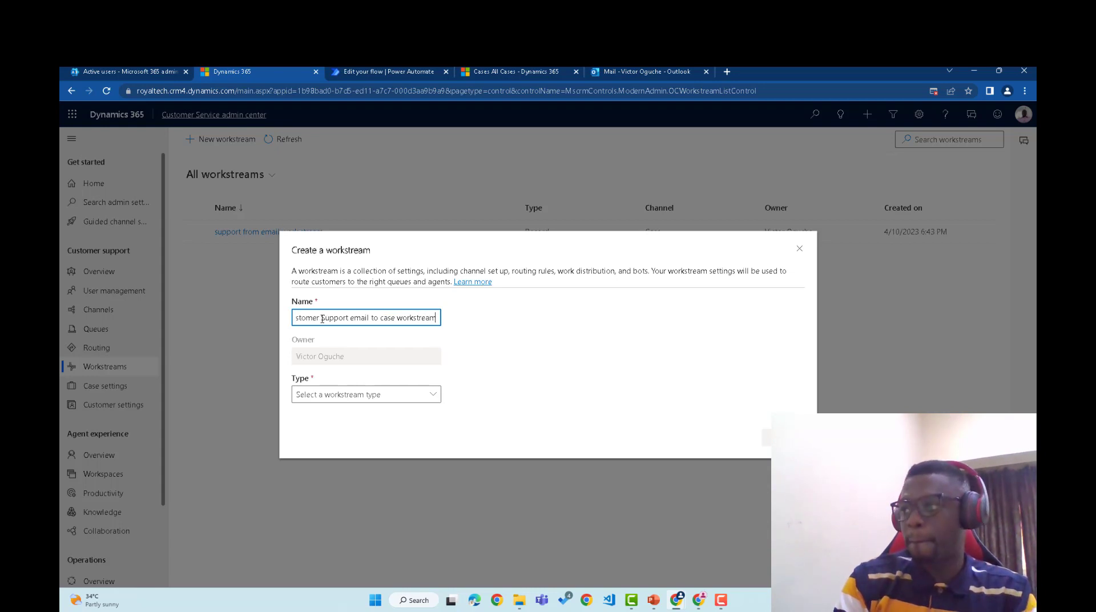
Set the workstream type to Record with record type Case, choose All fall back queue as fallback queue, and create the workstream.
left_click(435, 398)
left_click(387, 433)
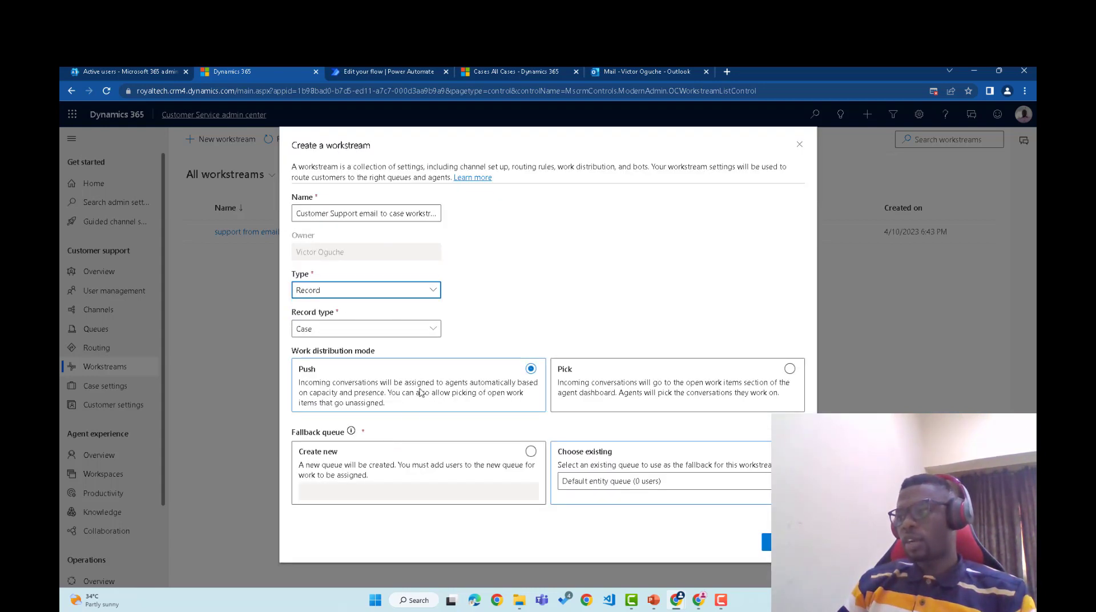
left_click(433, 329)
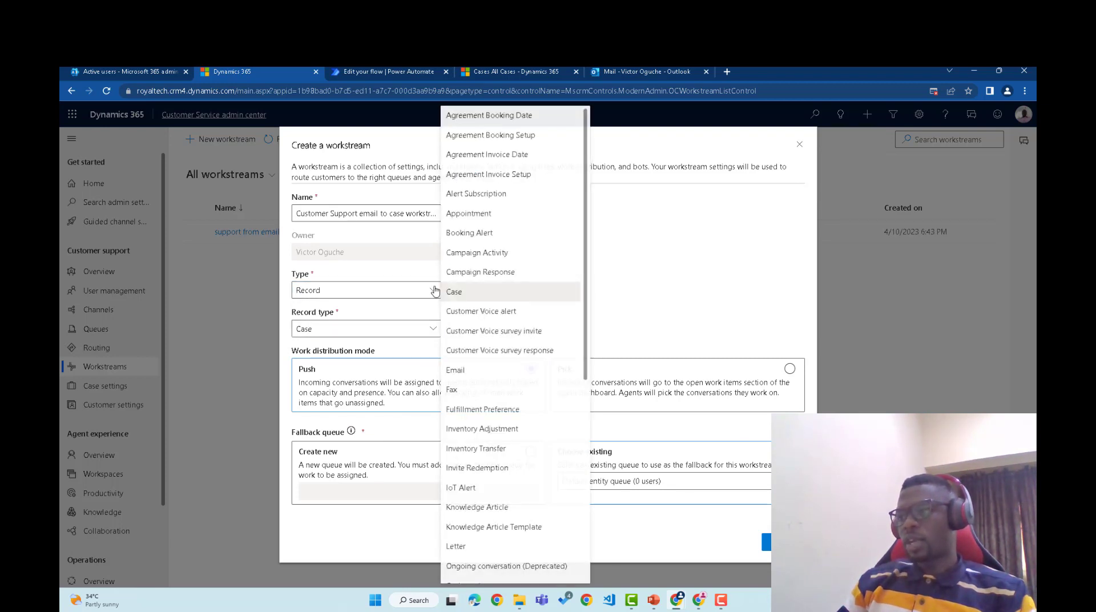
left_click(403, 334)
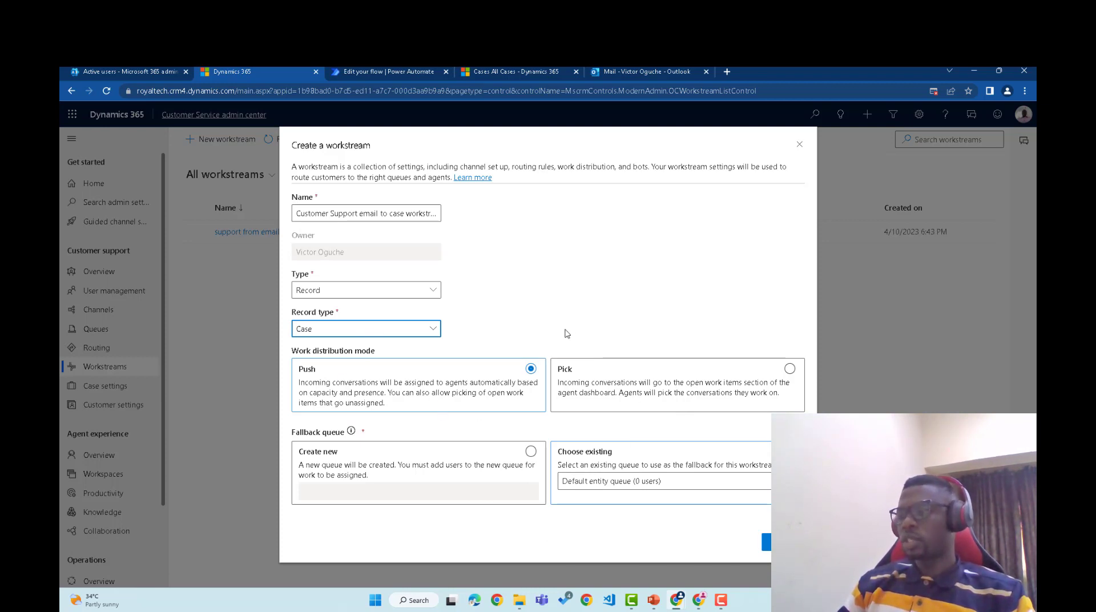
left_click(663, 485)
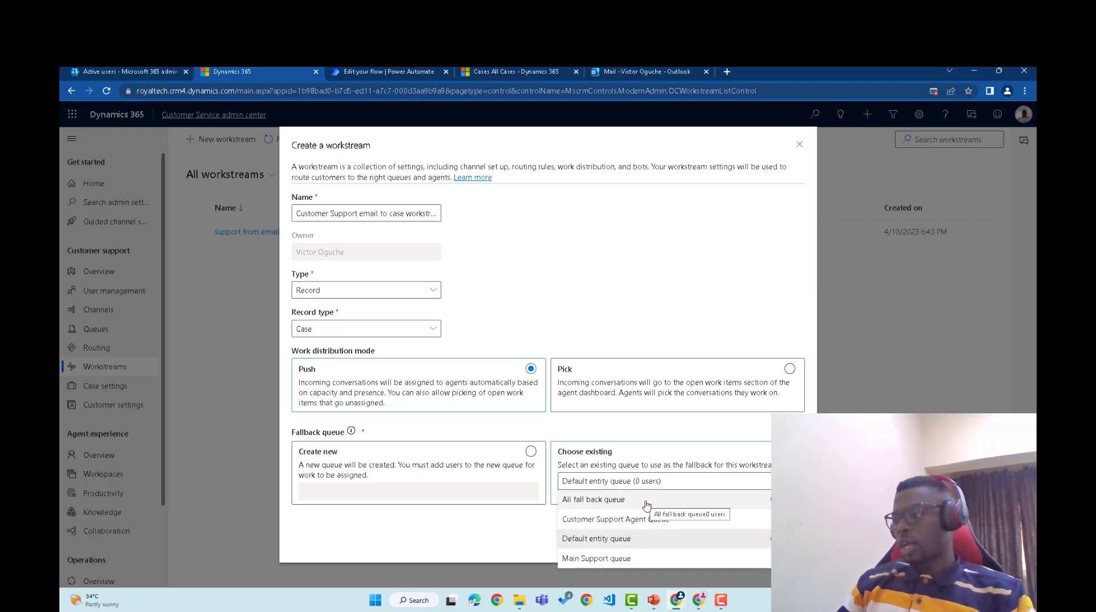
left_click(646, 505)
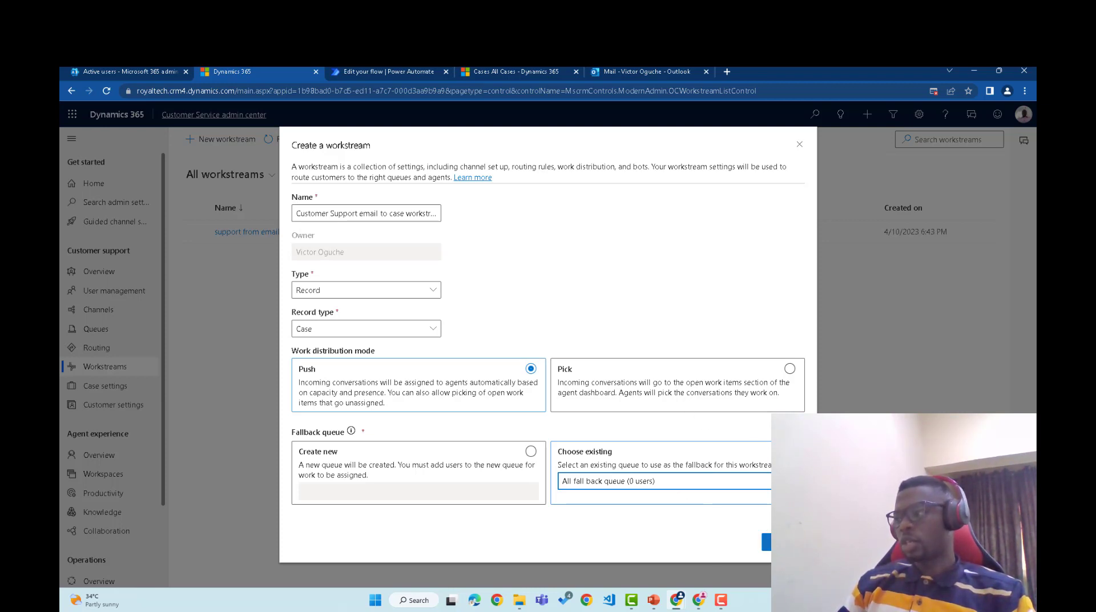
left_click(785, 542)
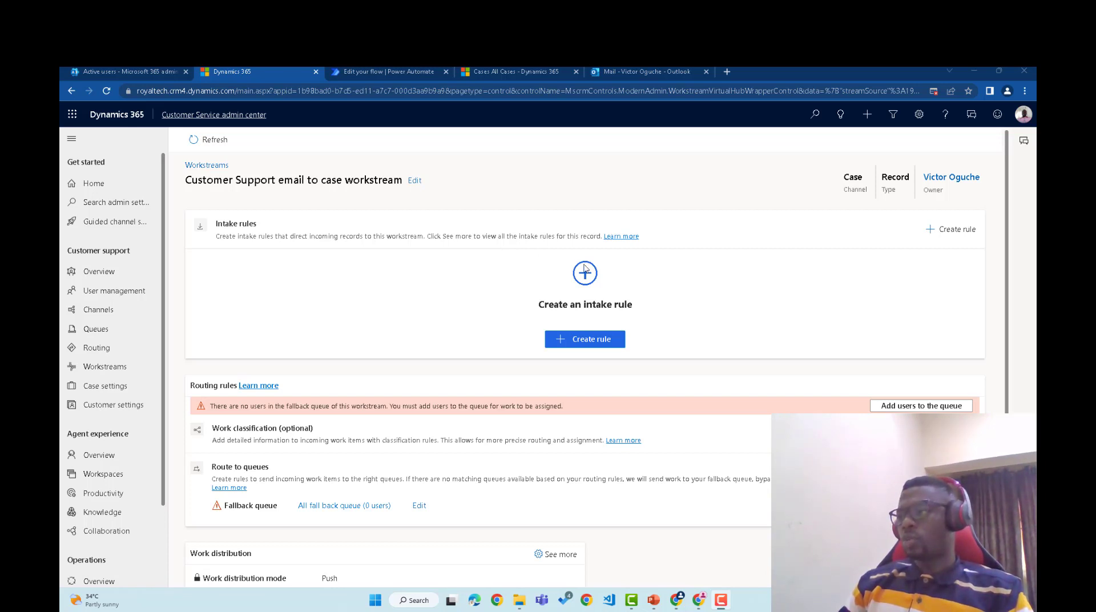
Start an intake rule for the workstream and name it Customer support case from email rule.
left_click(604, 341)
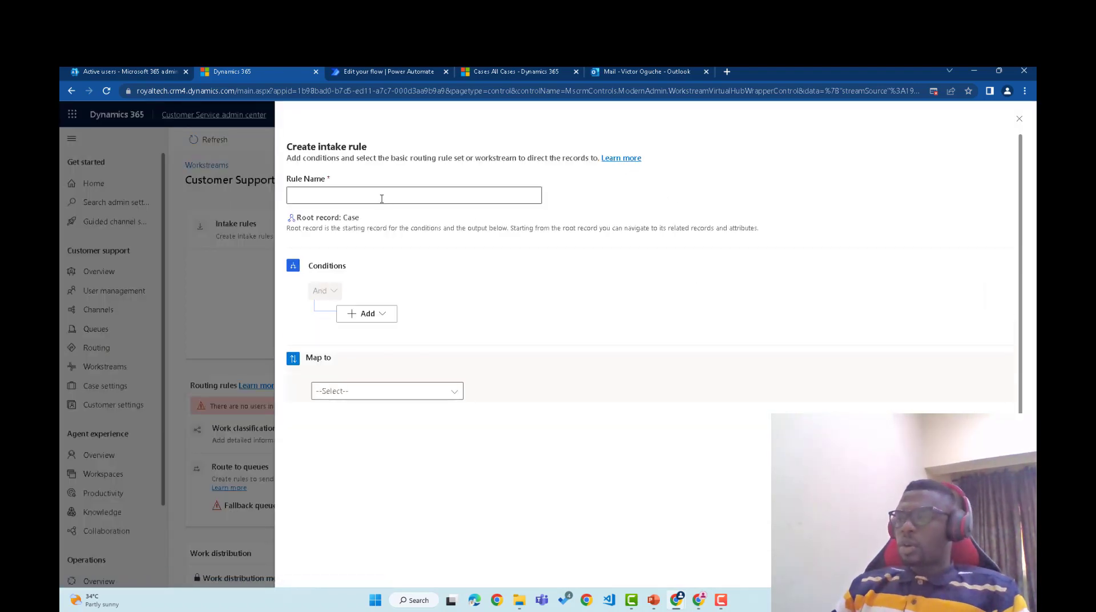
left_click(381, 198)
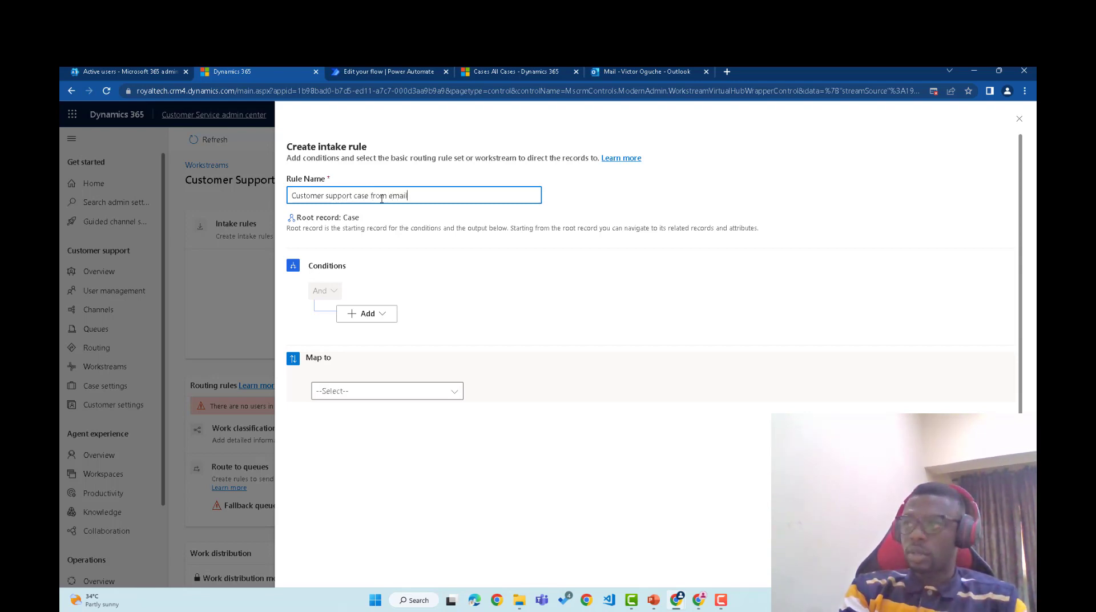
type("rule")
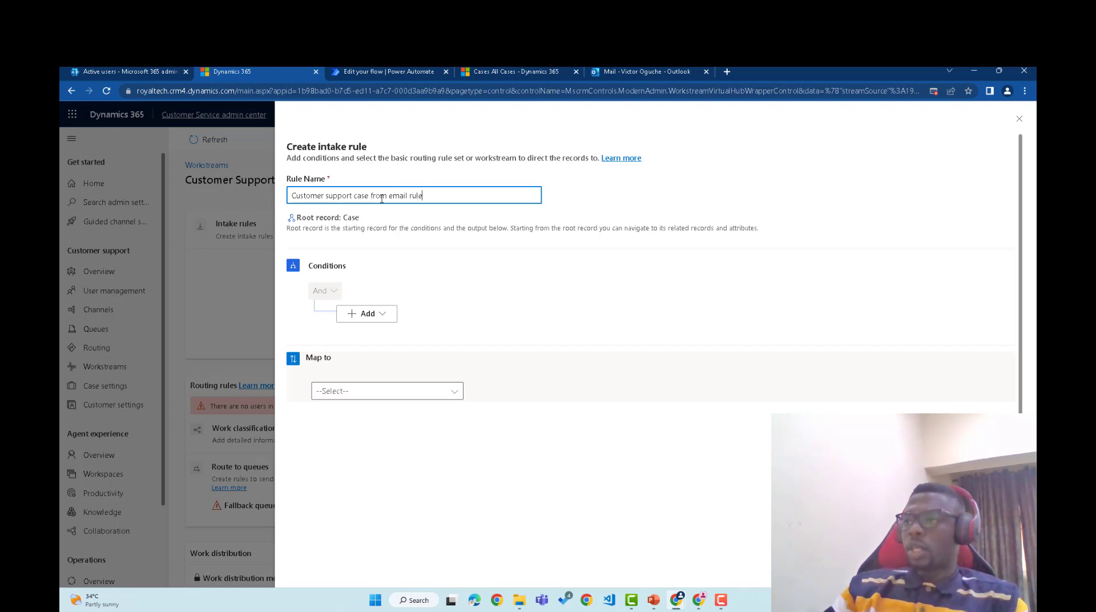
Add a condition group to the intake rule and set its operator to Or.
left_click(384, 315)
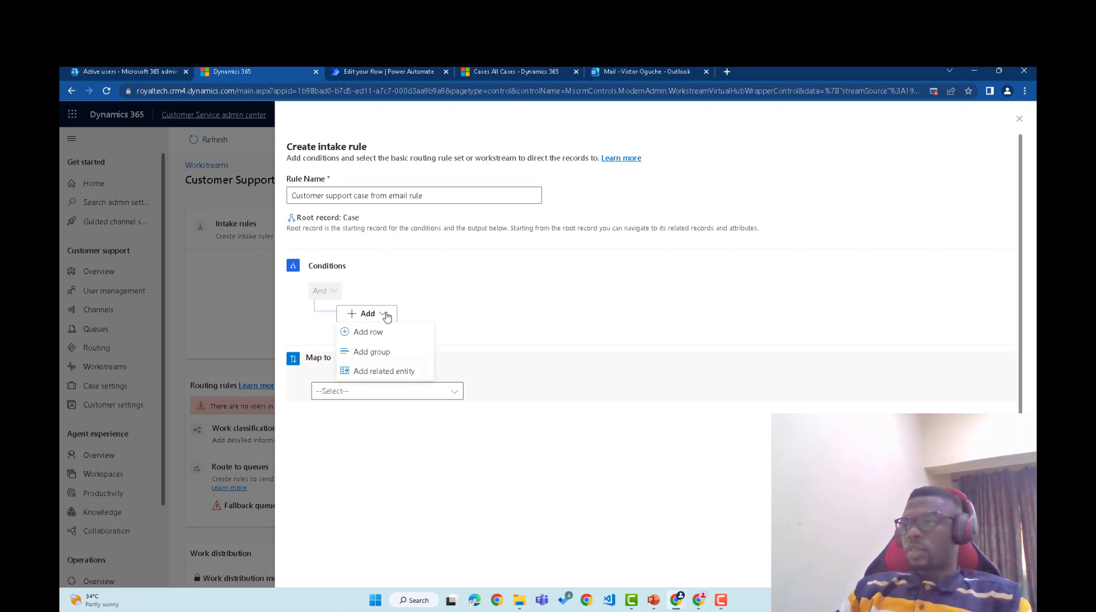
left_click(386, 353)
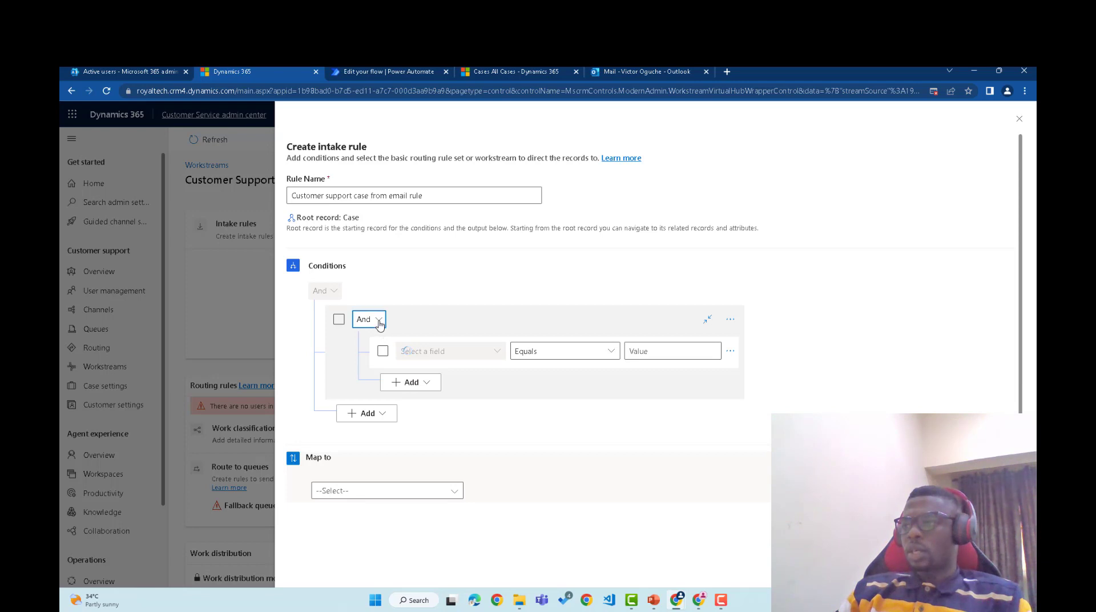
left_click(365, 319)
left_click(362, 358)
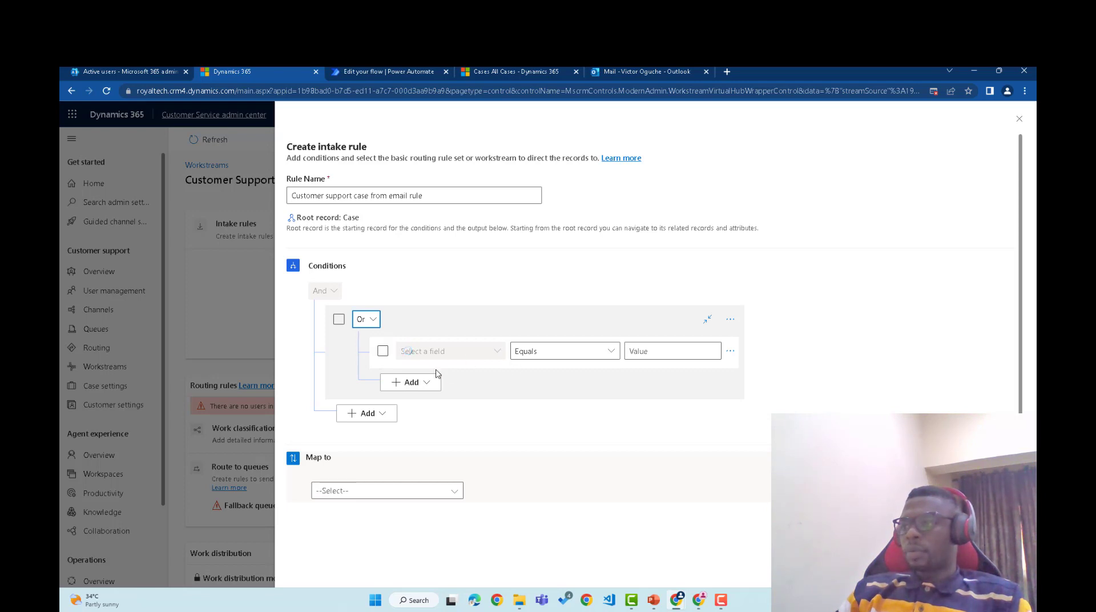
Set the group's first condition to Case Title with the operator Contains data.
left_click(495, 352)
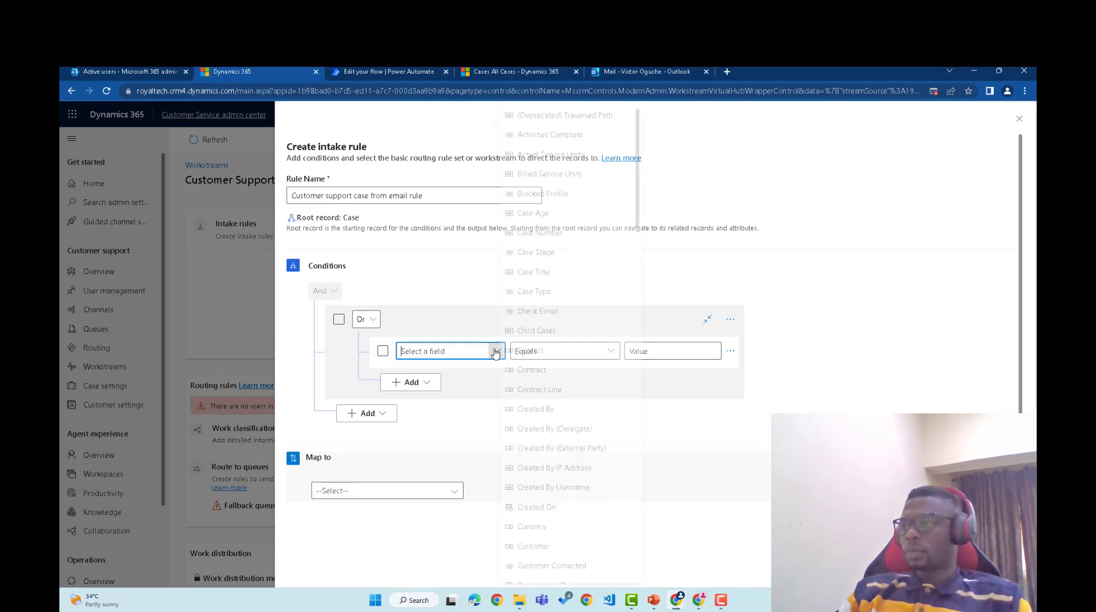
left_click_drag(645, 212, 646, 273)
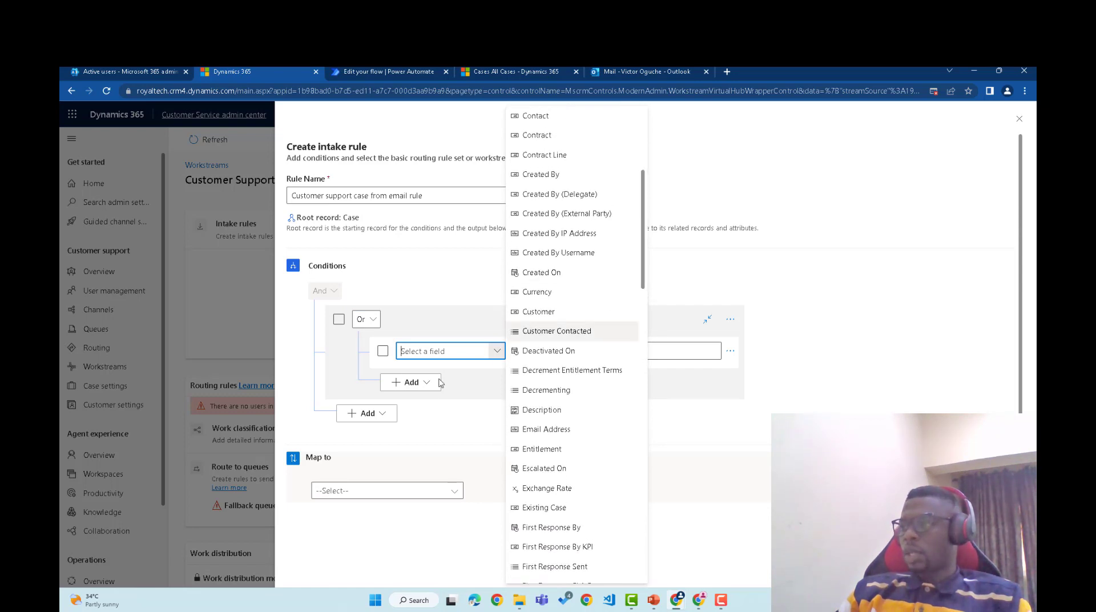
scroll(643, 273, "down", 3)
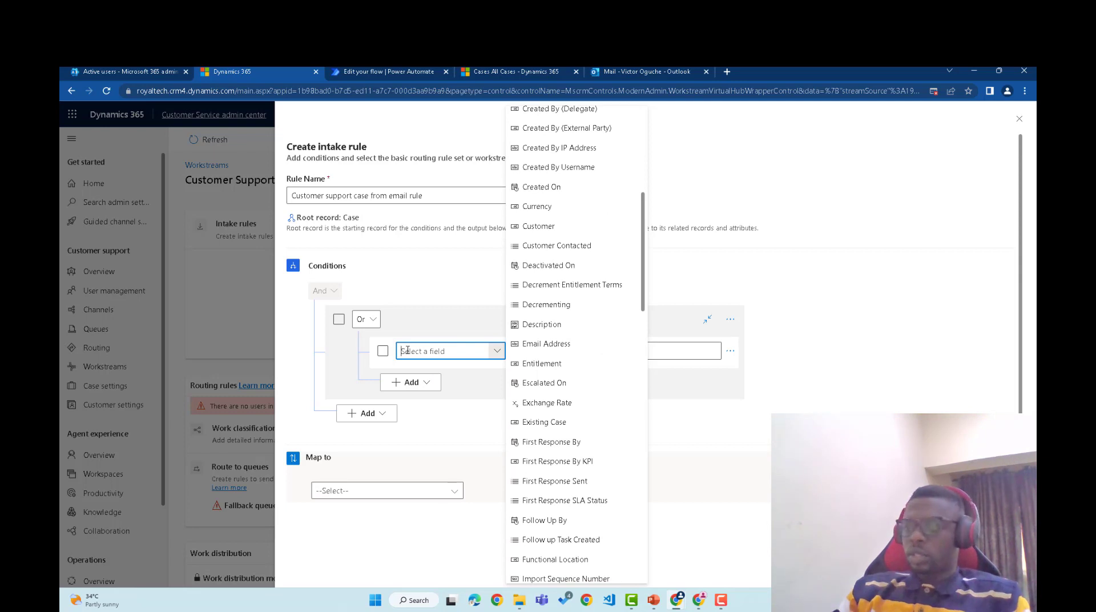
type("Su")
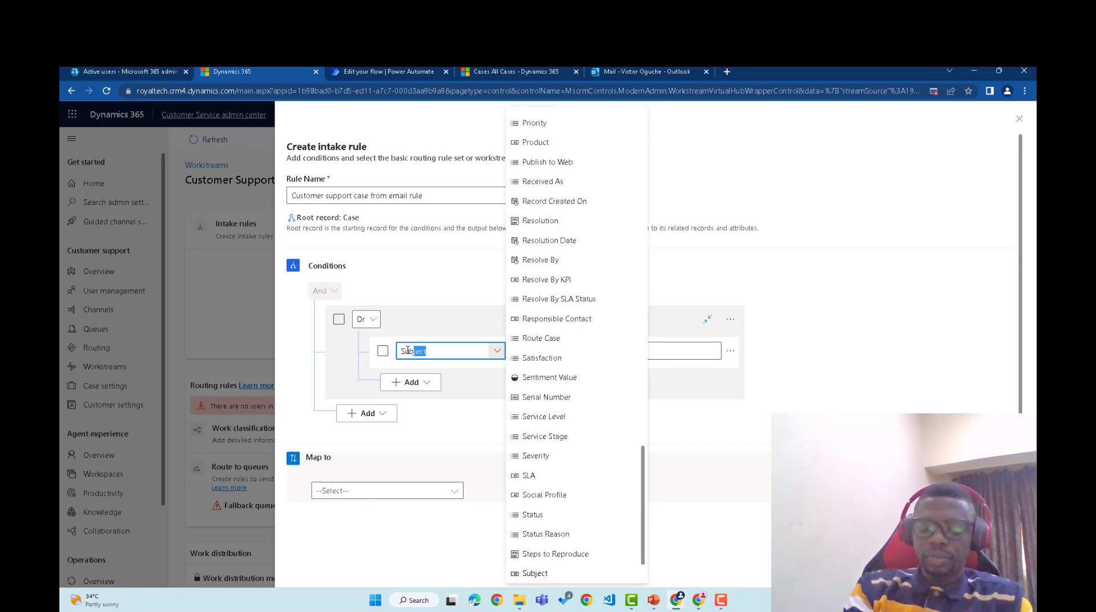
key("BackSpace")
key("BackSpace")
key("BackSpace")
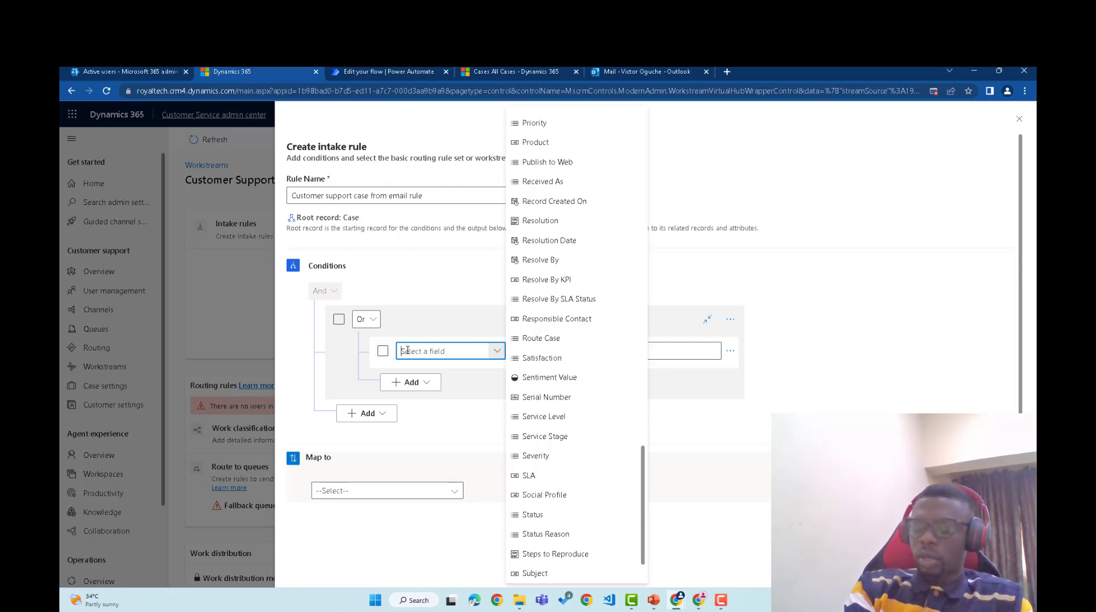
type("Cas")
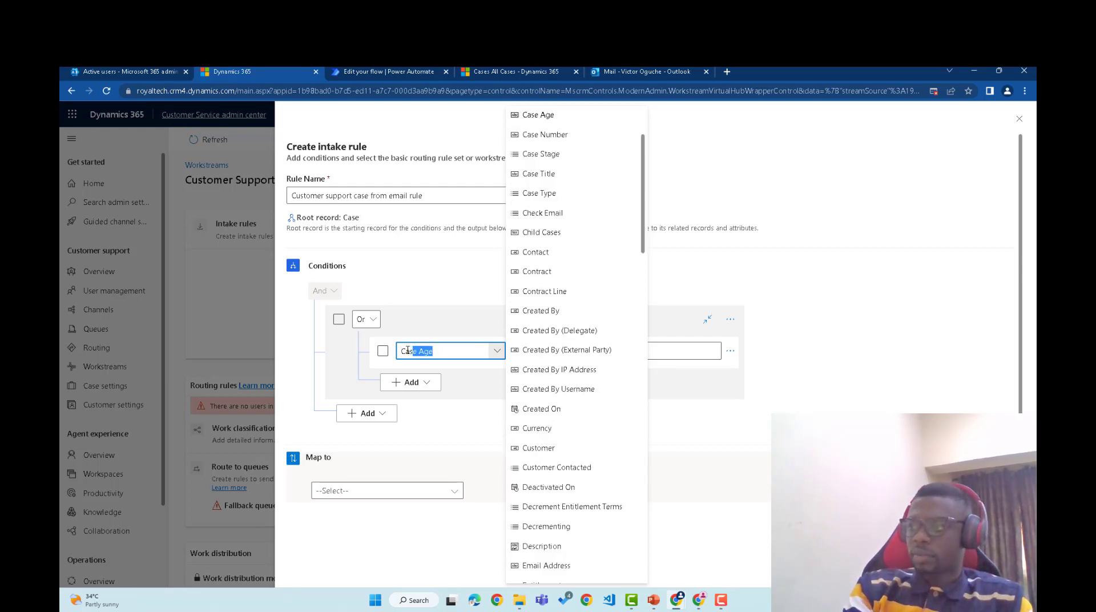
type("e ")
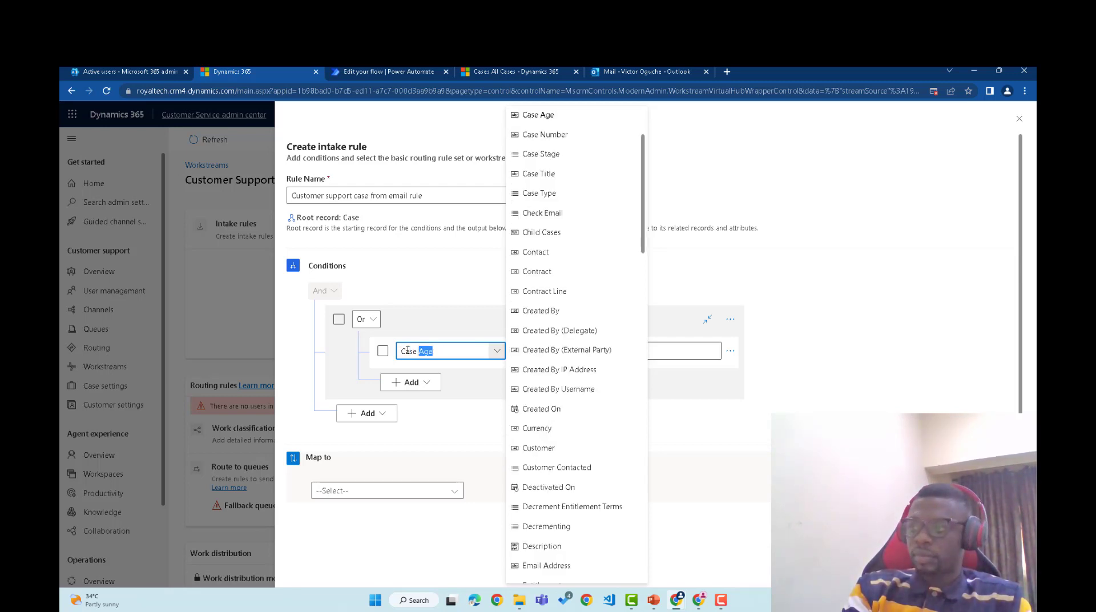
type("Titl")
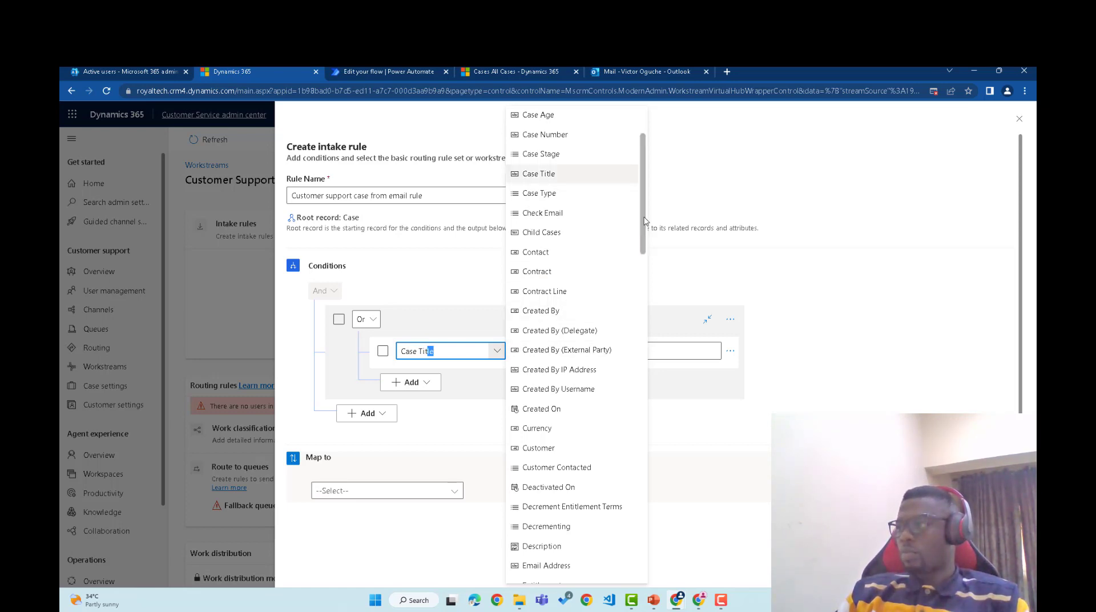
left_click(586, 174)
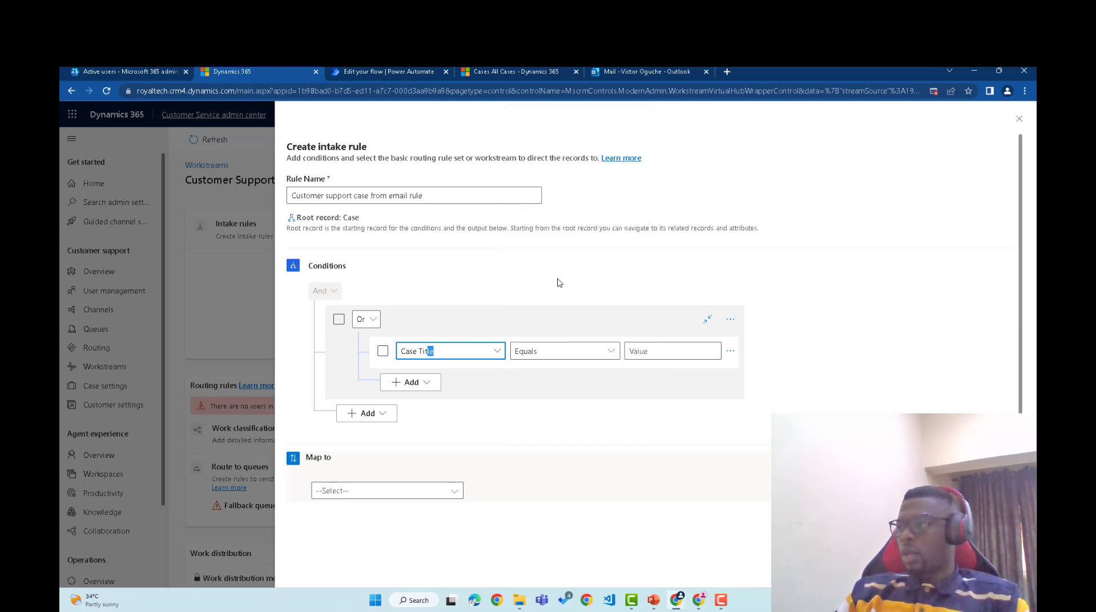
left_click(610, 354)
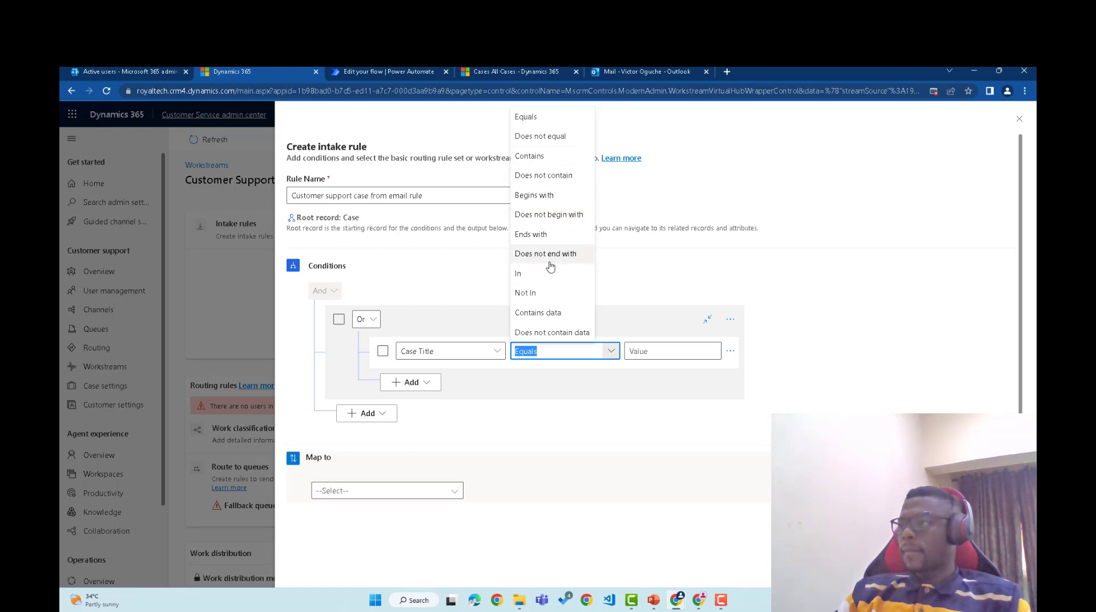
left_click(552, 313)
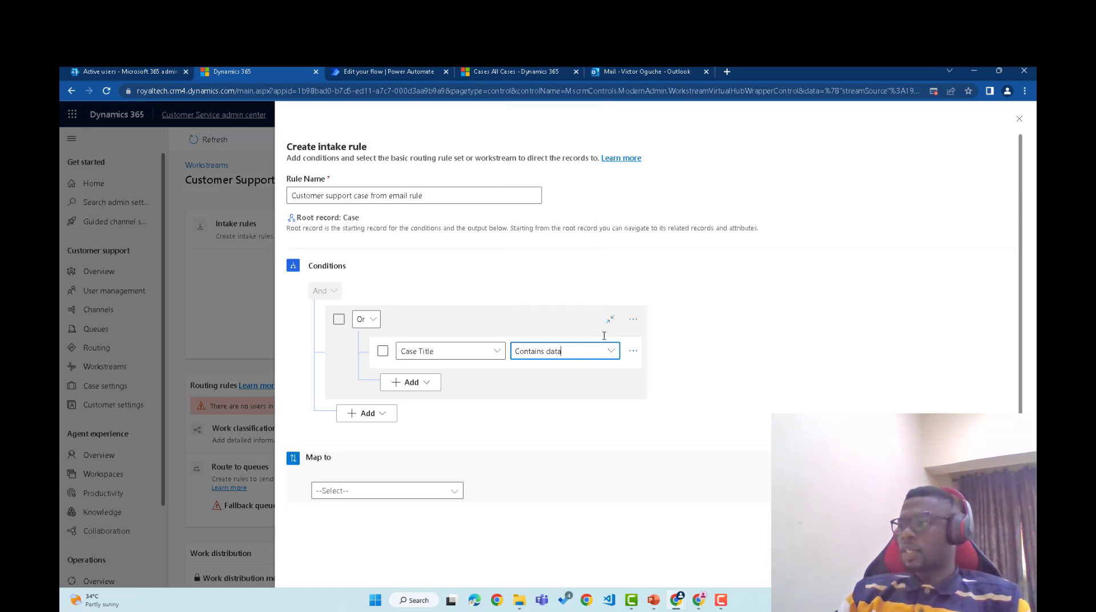
Add a second condition row for Origin equals Email and set the group's operator to And.
left_click(424, 384)
left_click(422, 403)
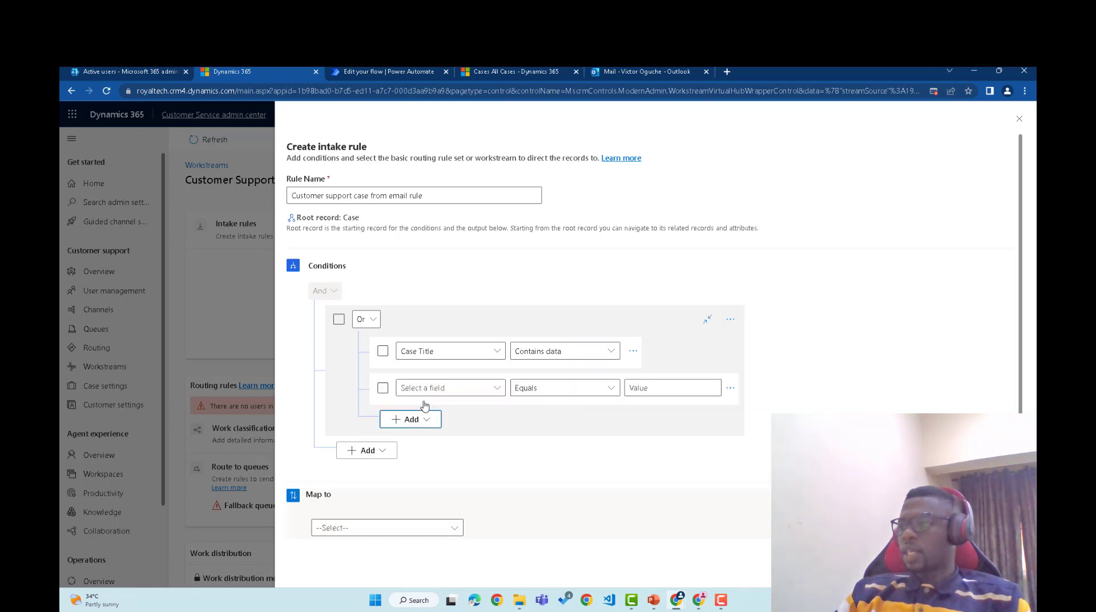
left_click(497, 389)
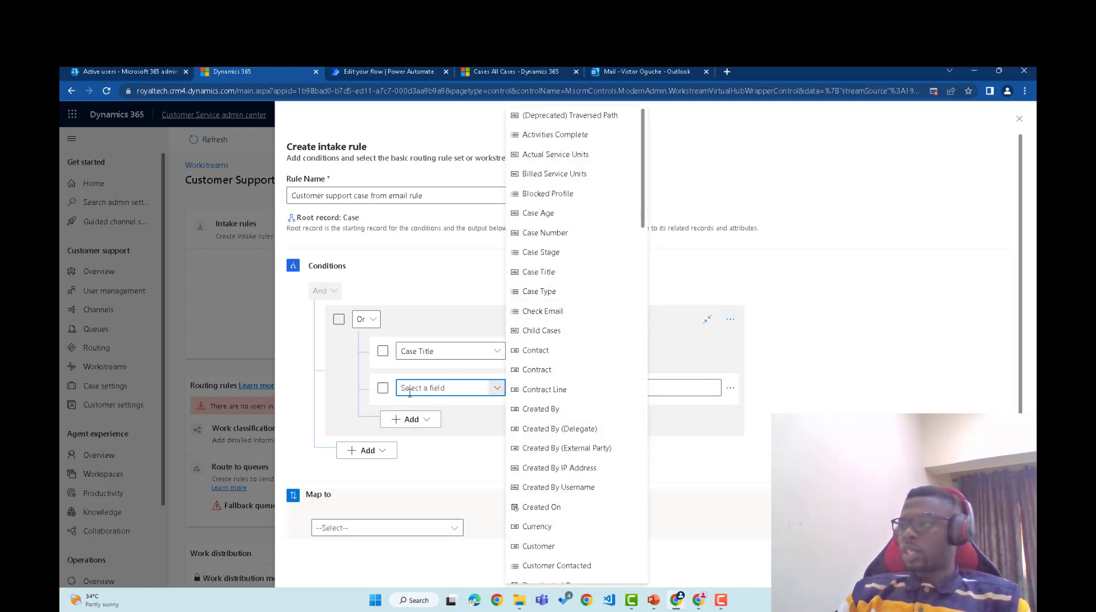
type("Origin")
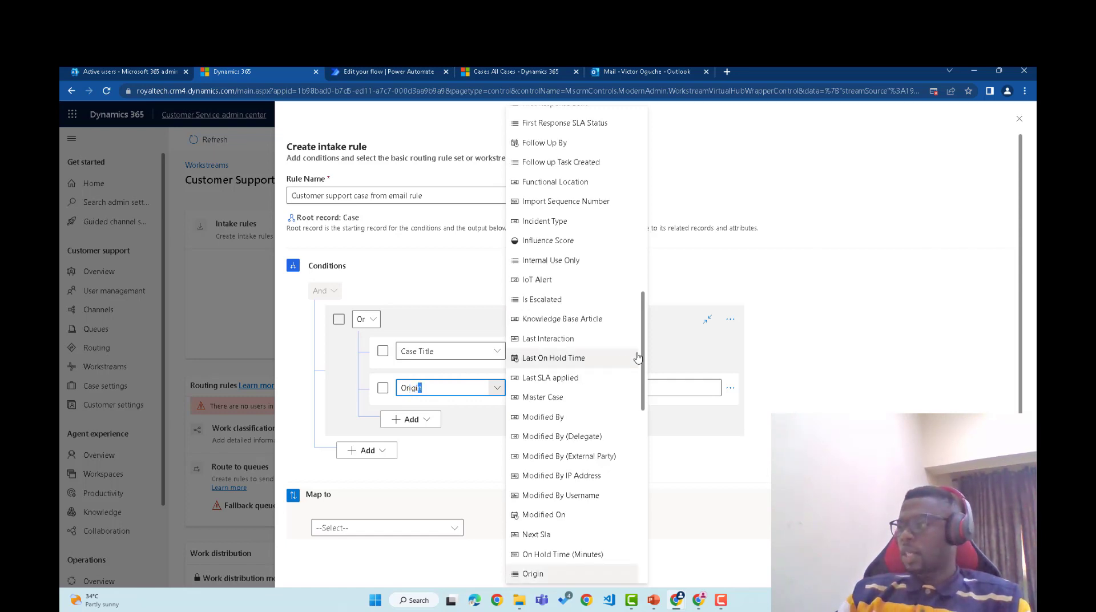
left_click_drag(640, 359, 648, 393)
left_click(581, 439)
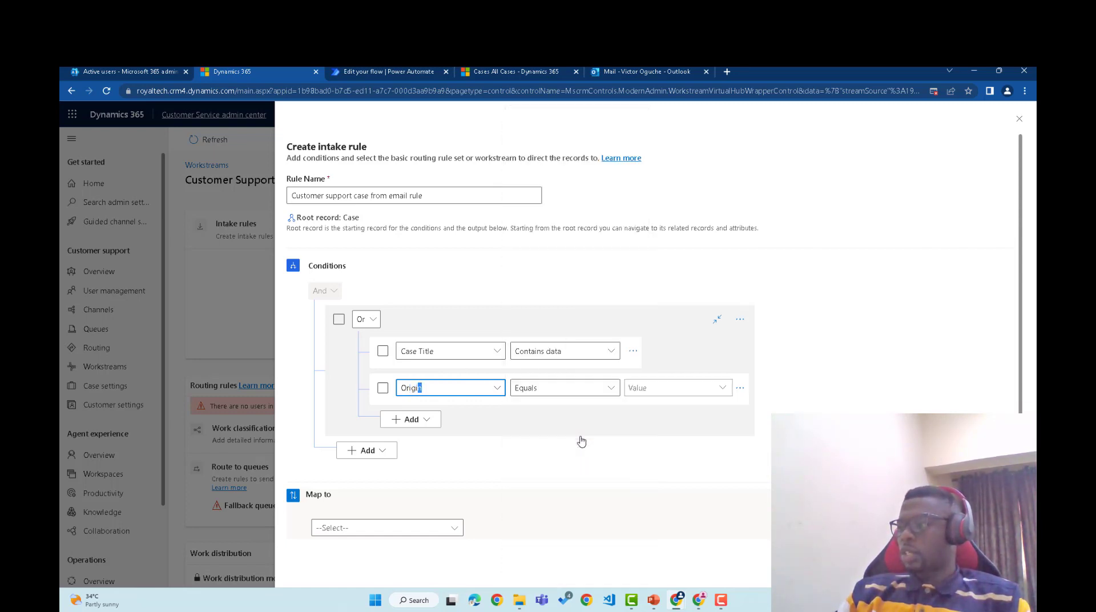
left_click(713, 388)
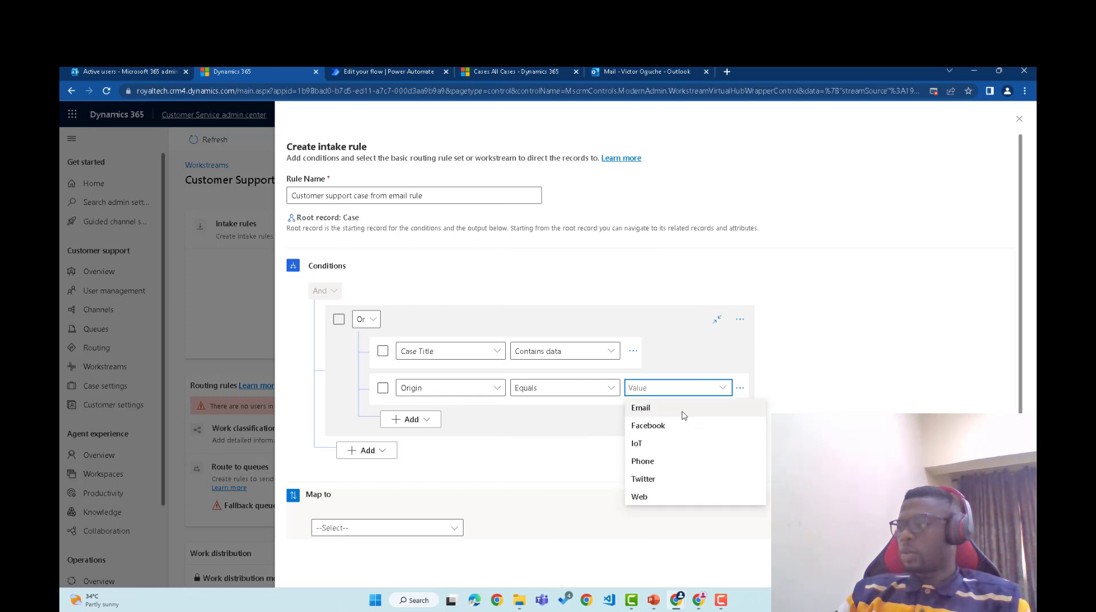
left_click(683, 410)
left_click(370, 325)
left_click(361, 341)
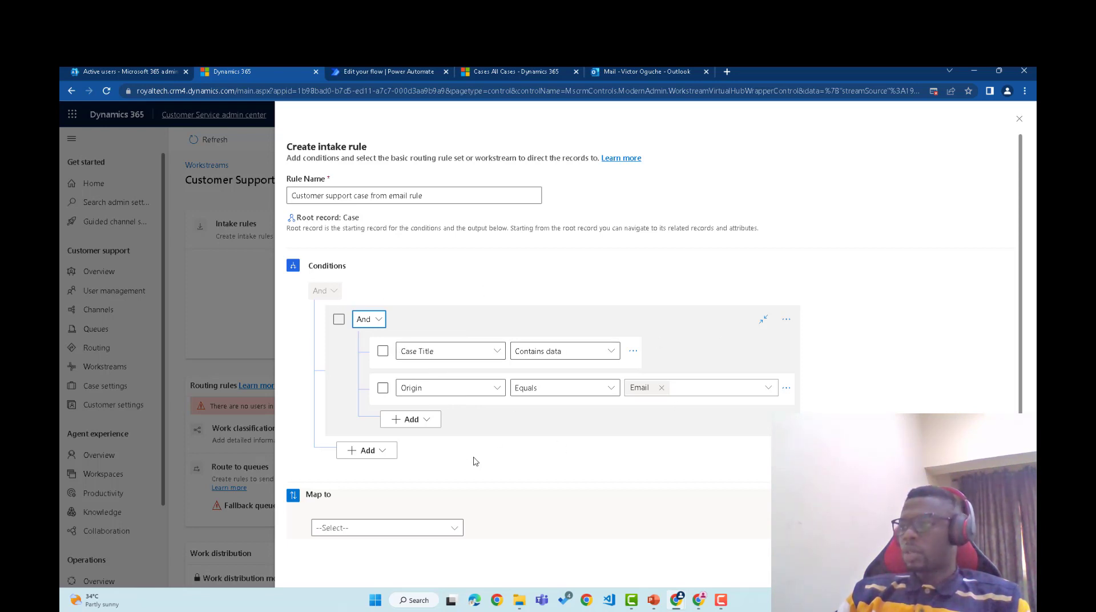
Map the intake rule to the workstream Customer Support email to case workstream and create the rule.
scroll(476, 459, "down", 1)
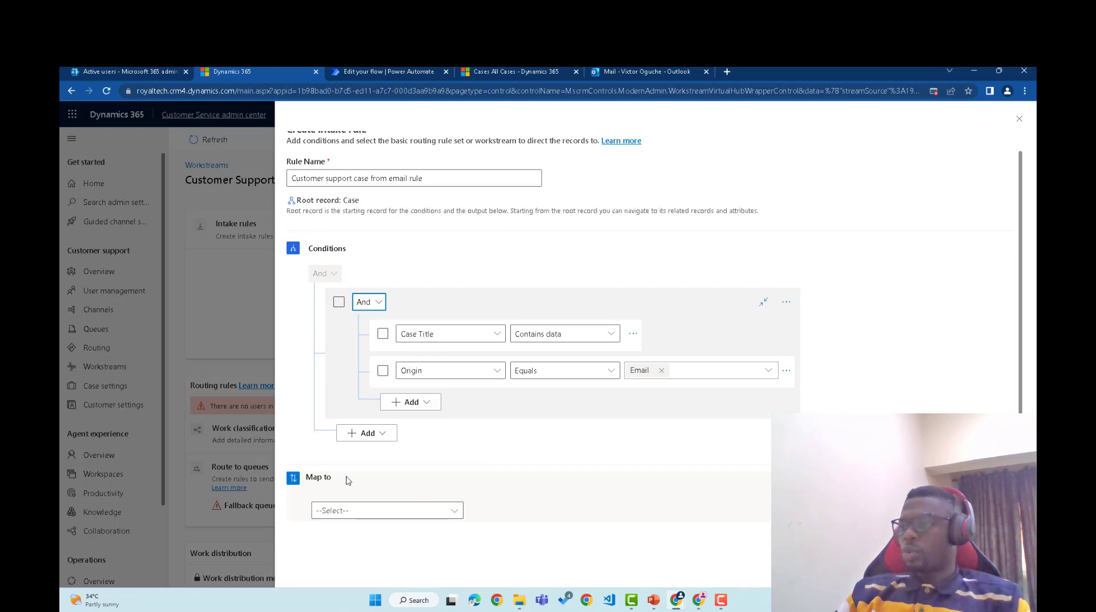
left_click(456, 511)
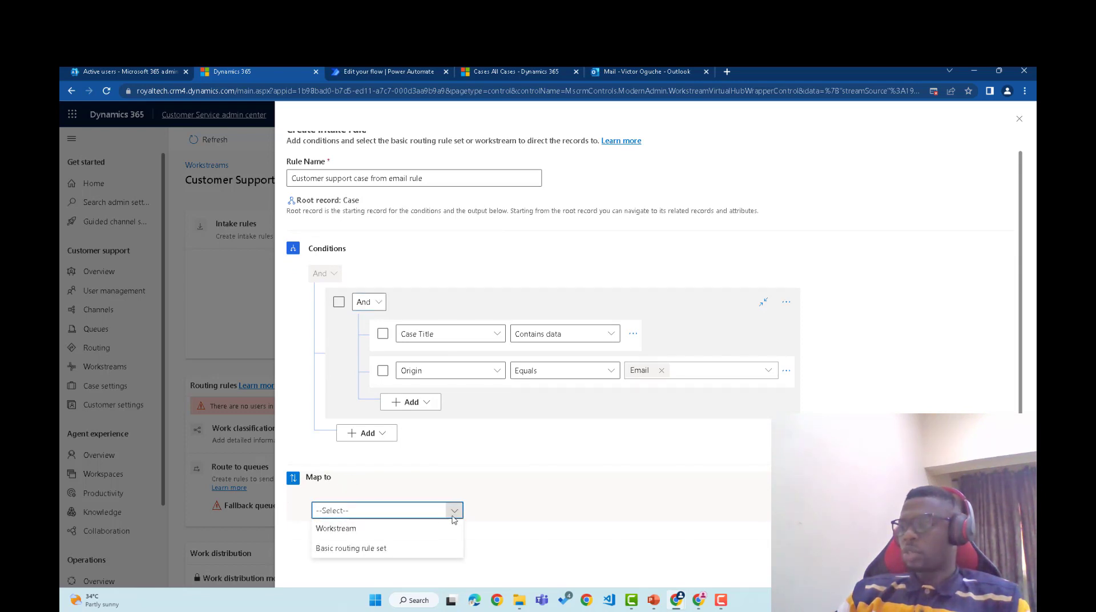
left_click(373, 530)
left_click(615, 512)
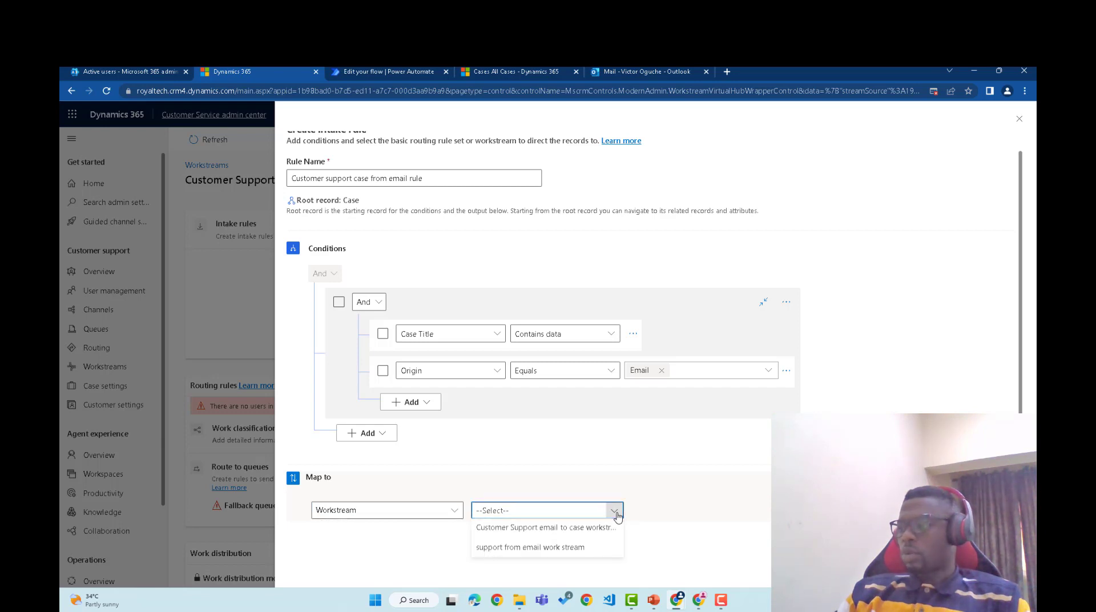
left_click(569, 530)
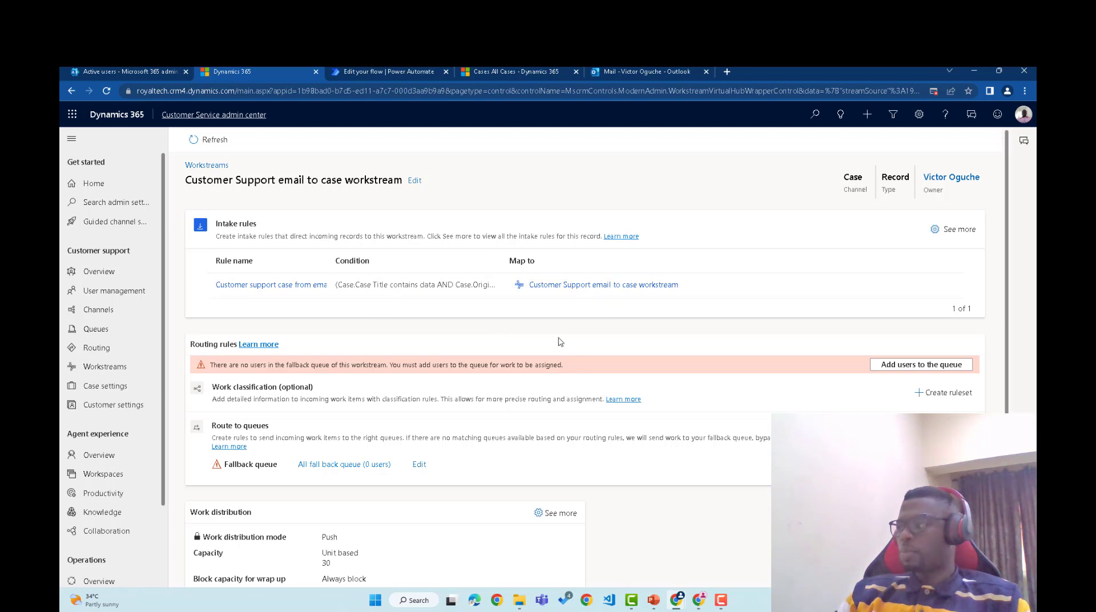
Create a logical-rules work classification ruleset named Set High case status for the workstream.
scroll(413, 417, "down", 1)
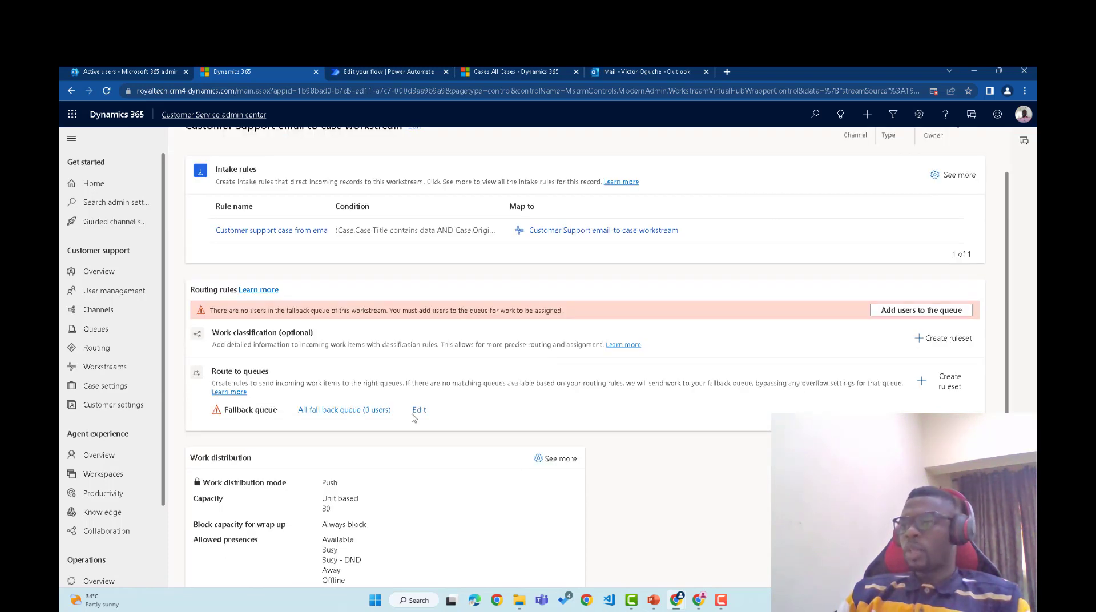
left_click(938, 339)
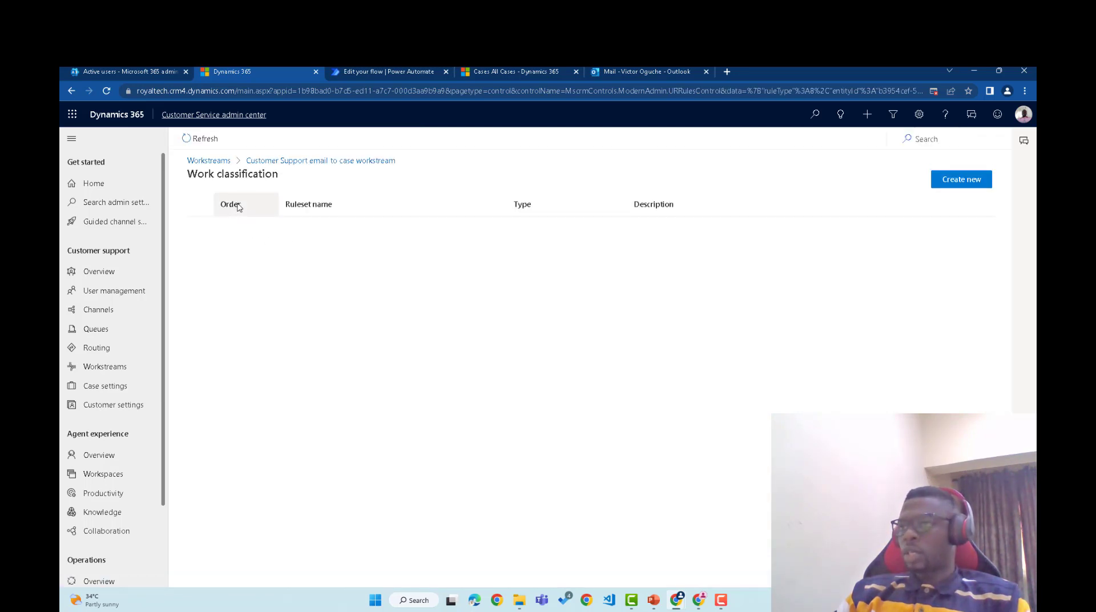
left_click(975, 183)
left_click(642, 252)
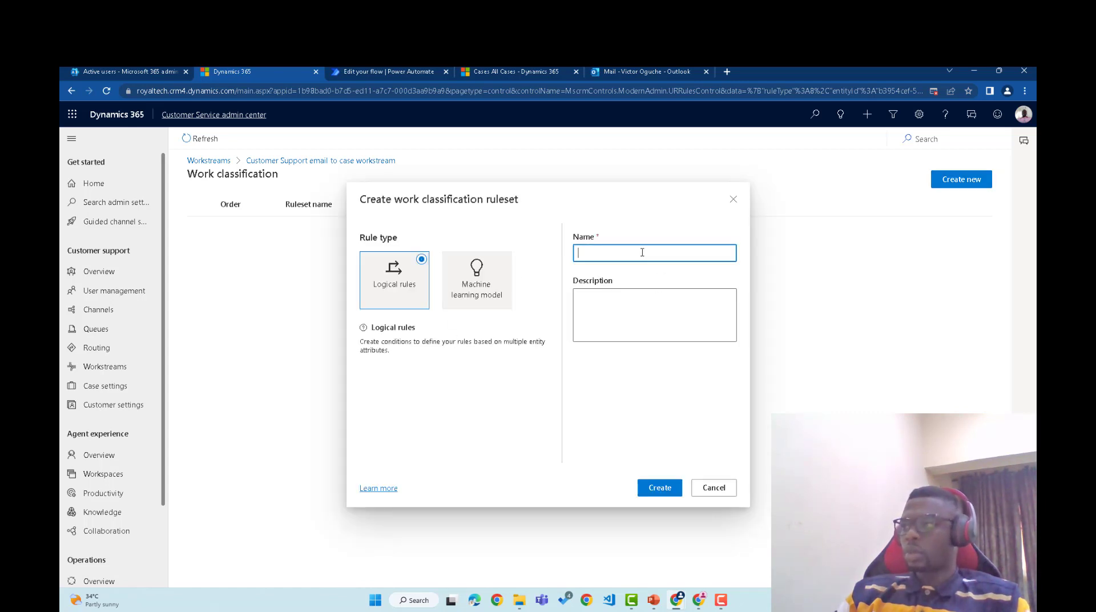
type("Set Hig")
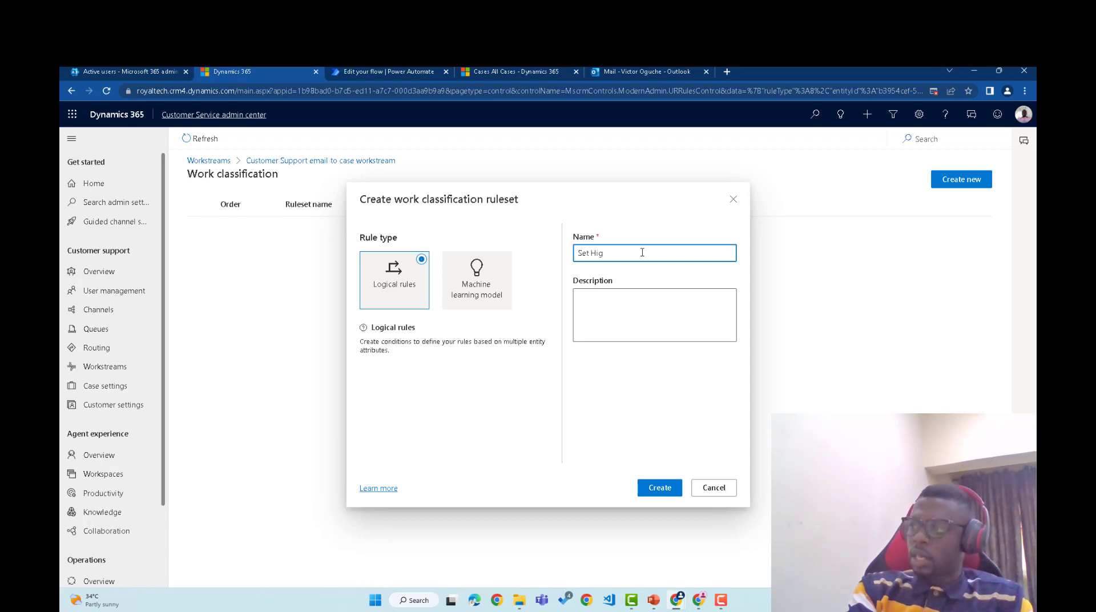
type("gh")
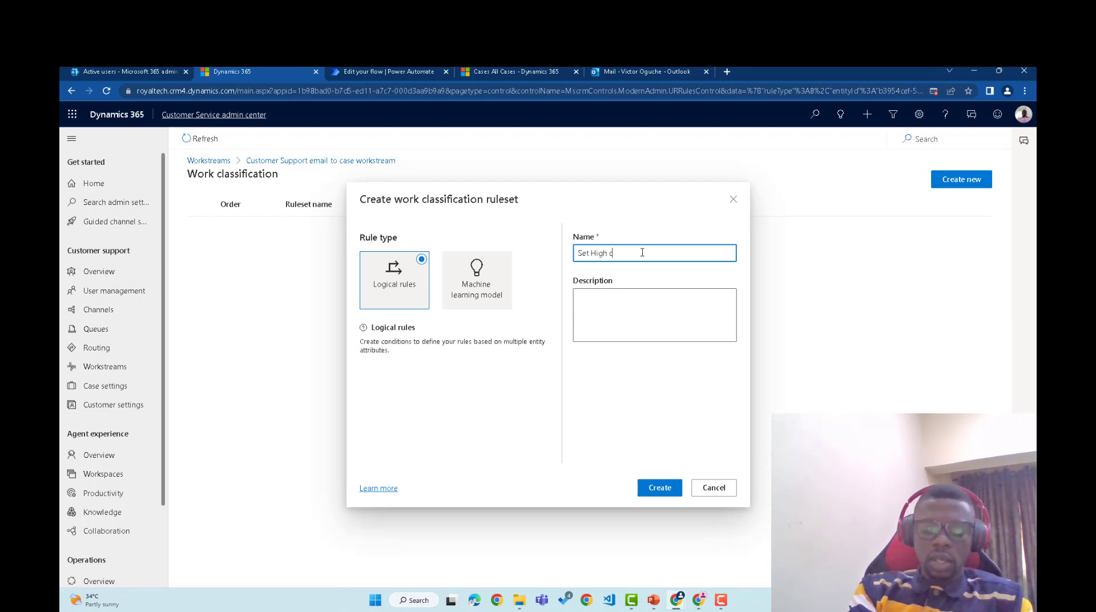
type("case stat")
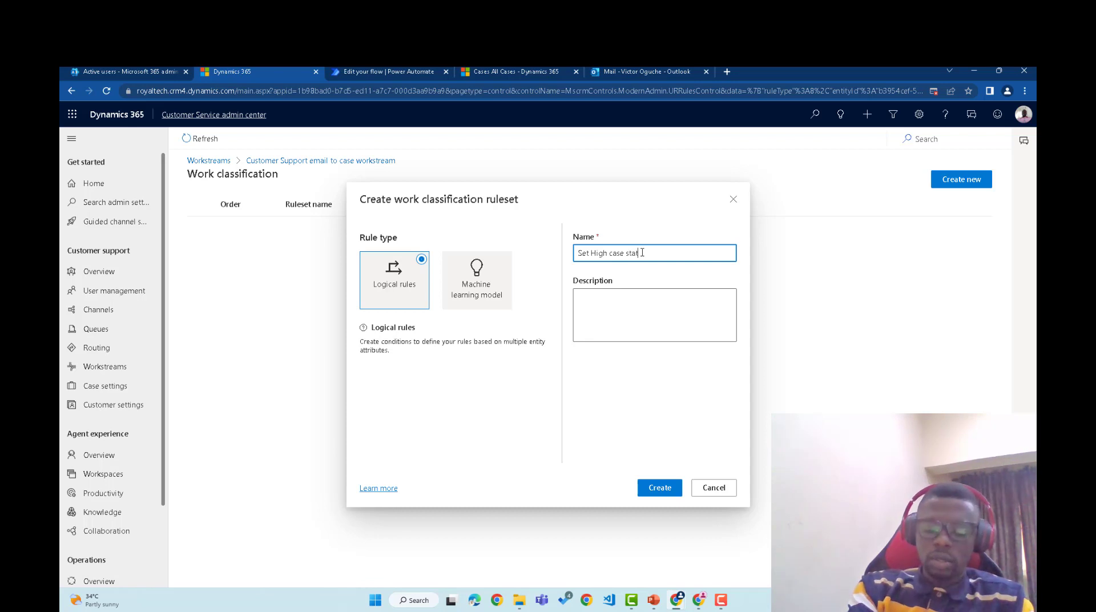
type("us")
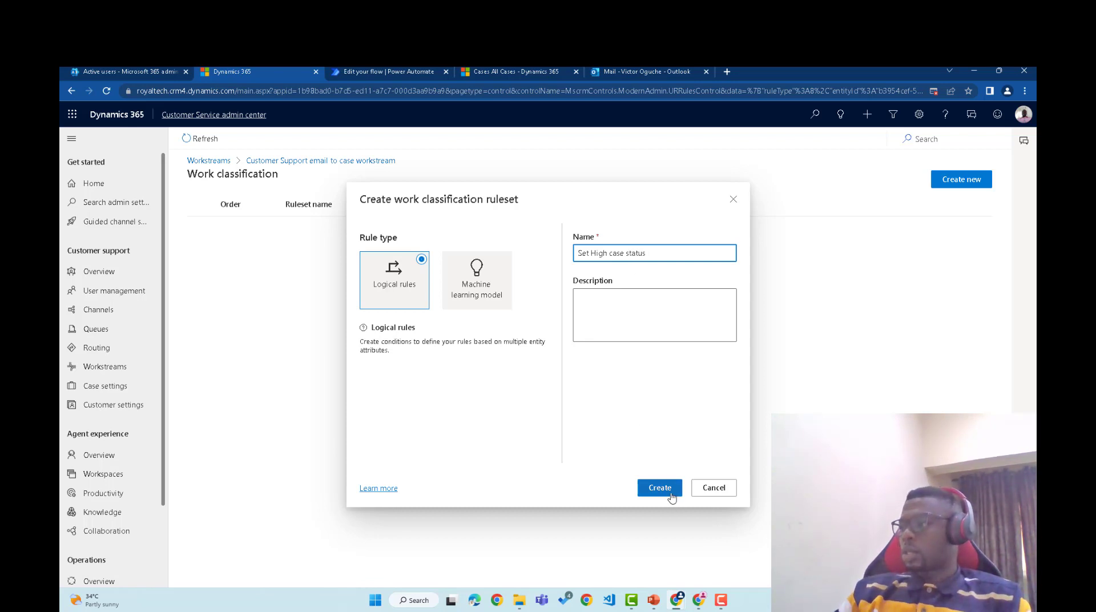
left_click(670, 491)
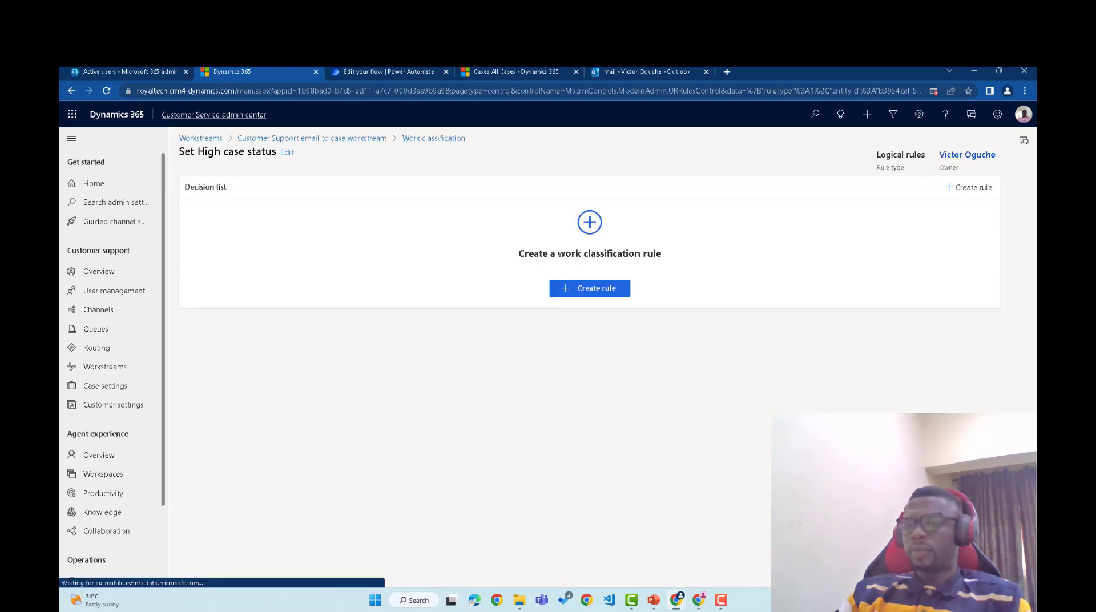
Start a new work classification rule in the ruleset and begin its name with Set.
left_click(587, 291)
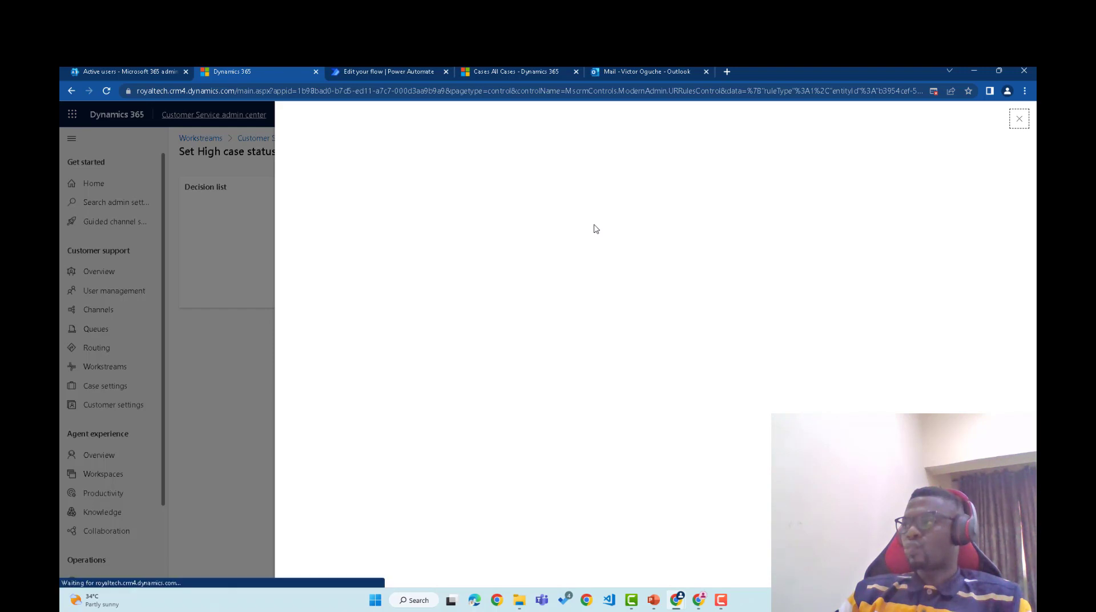
left_click(402, 201)
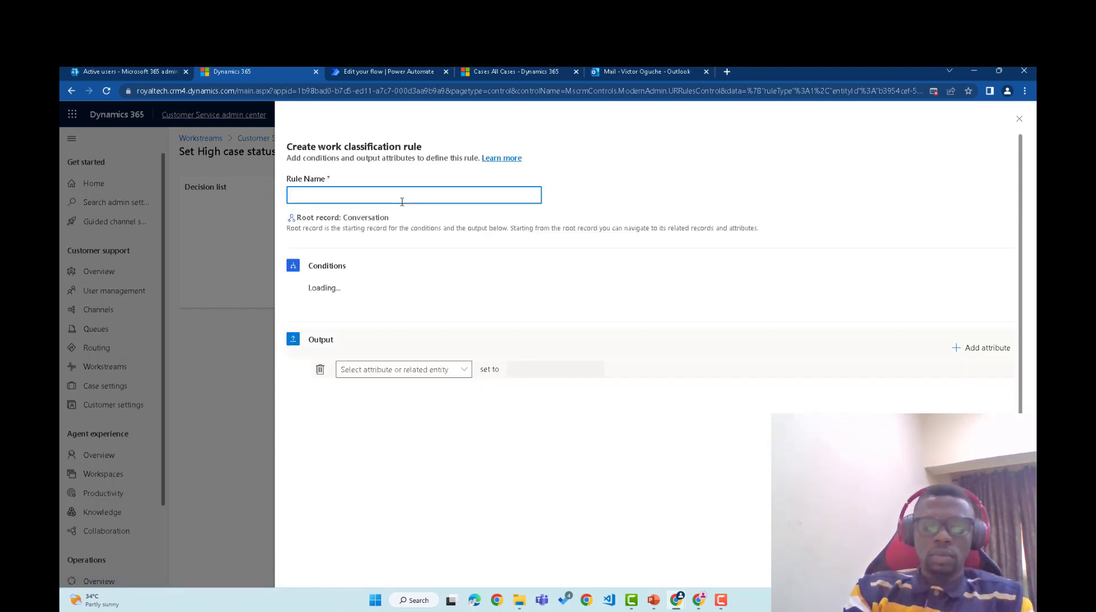
type("Set")
key("space")
key("space")
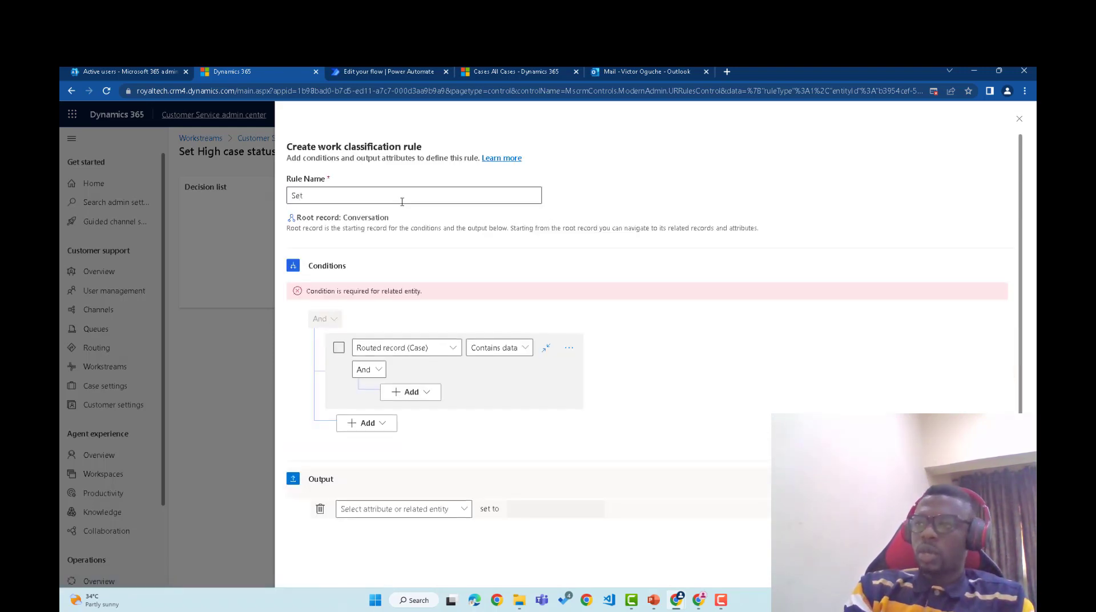
left_click(425, 195)
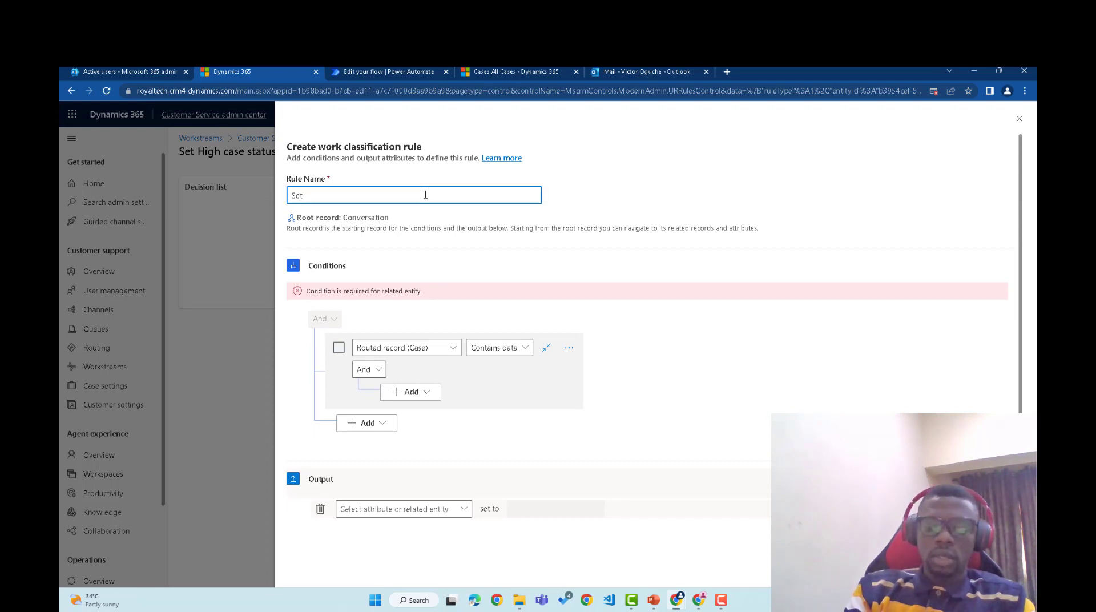
Name the work classification rule "Set to high" and add a routed case condition that Case Title contains data.
type("to high")
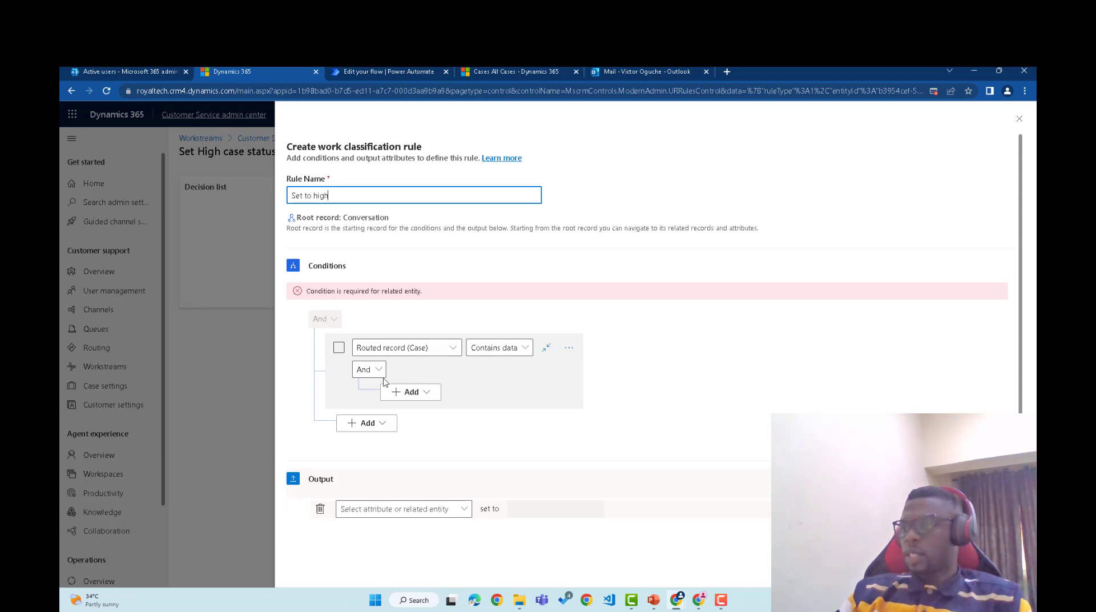
left_click(428, 396)
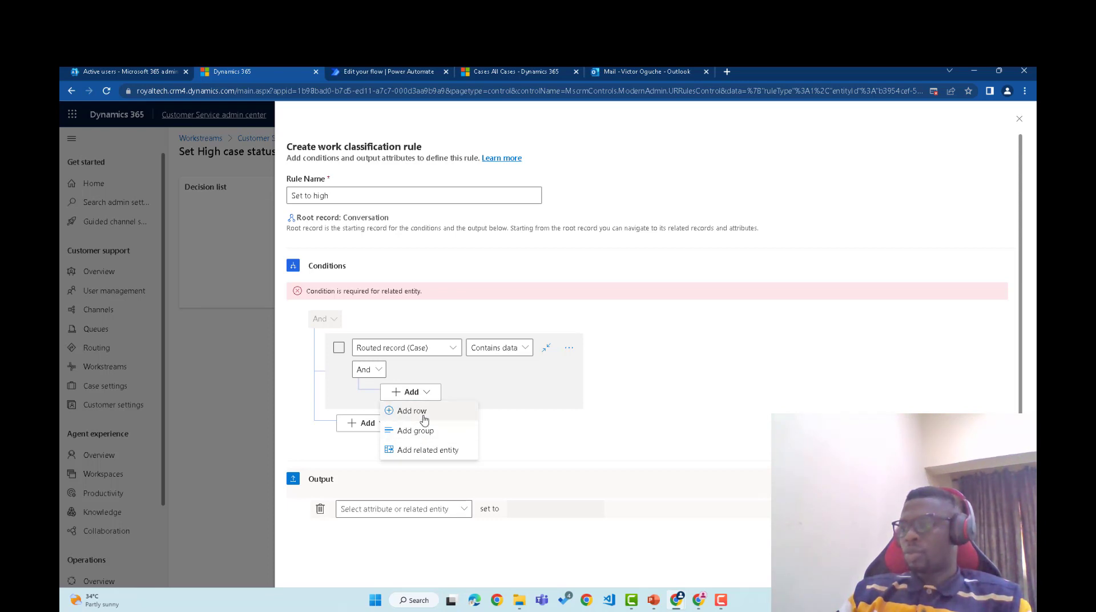
left_click(422, 413)
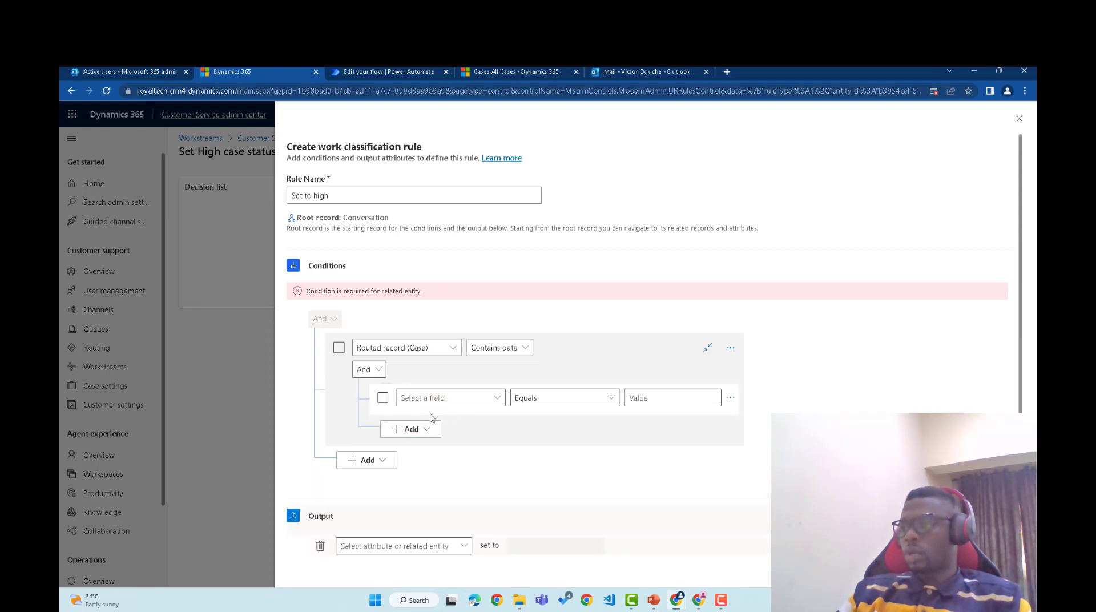
left_click(496, 399)
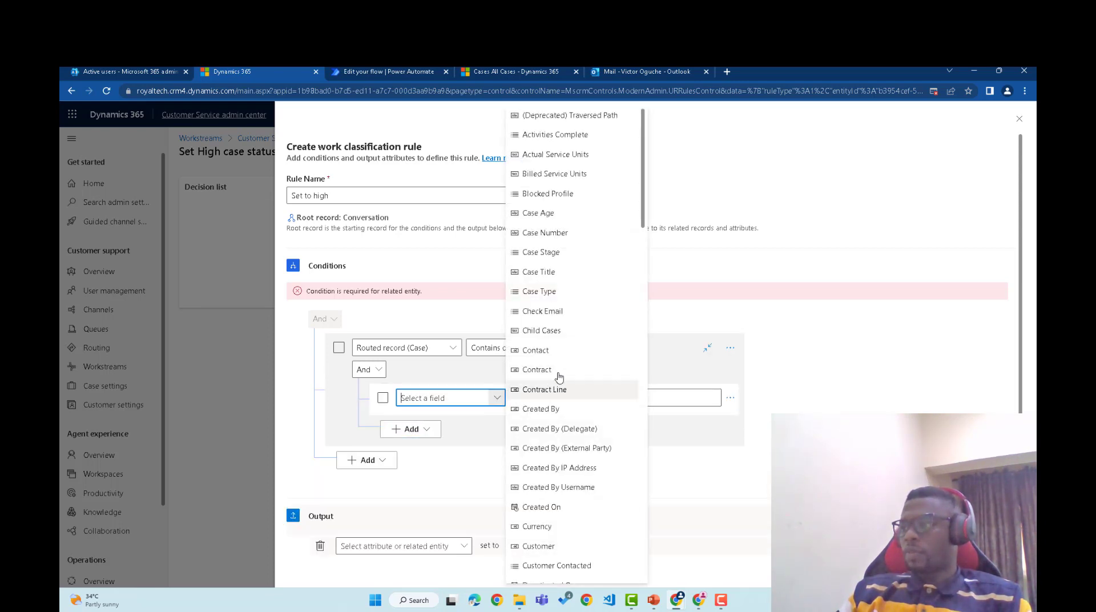
left_click(562, 272)
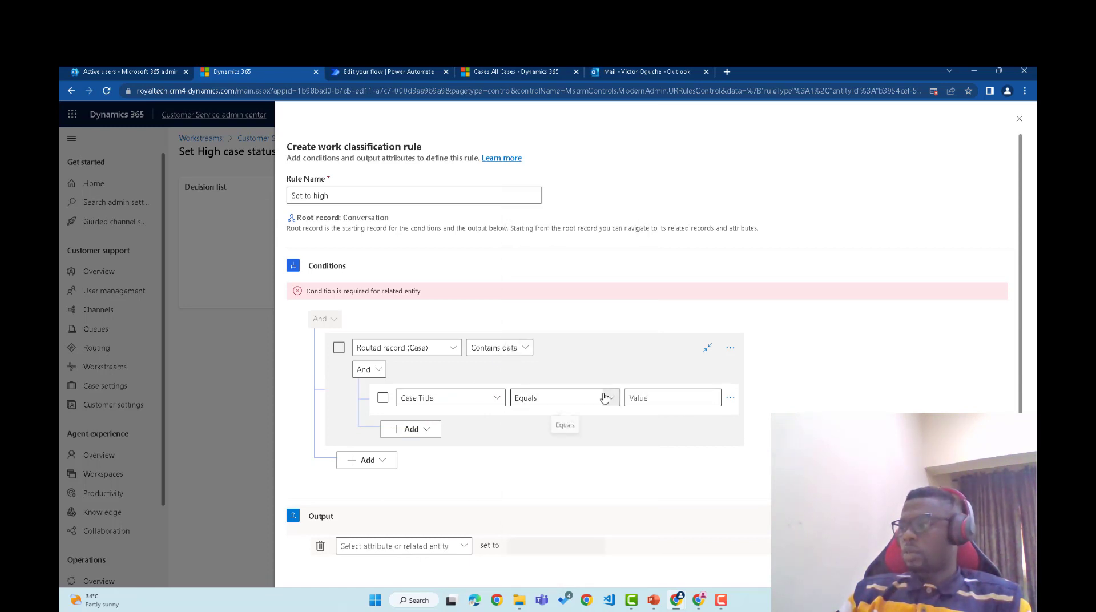
left_click(604, 397)
left_click(558, 359)
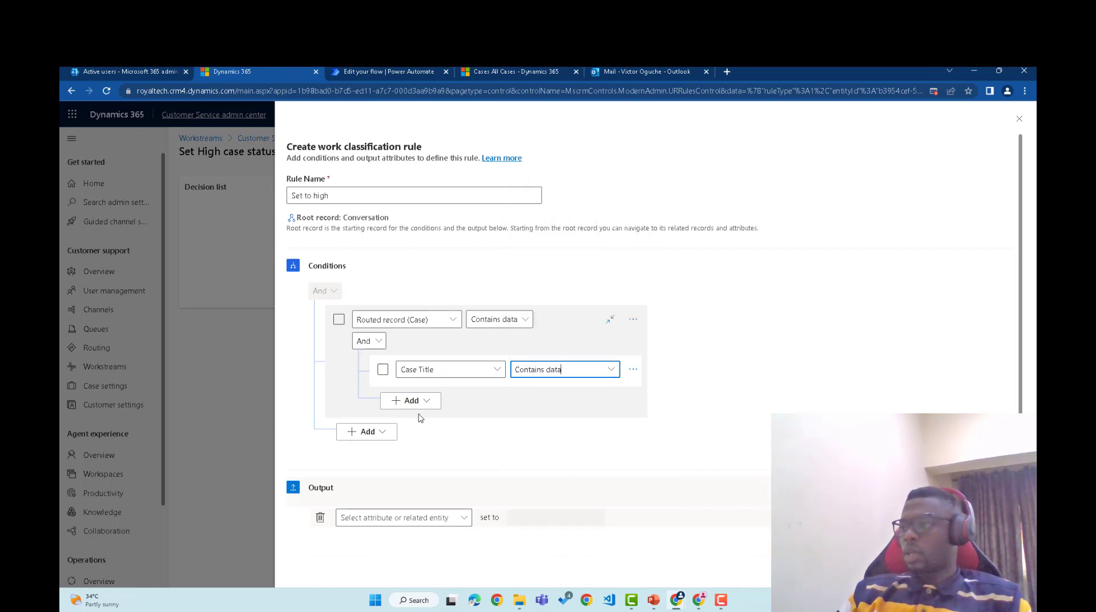
Add a second routed case condition requiring Origin to equal Email.
left_click(427, 402)
left_click(429, 421)
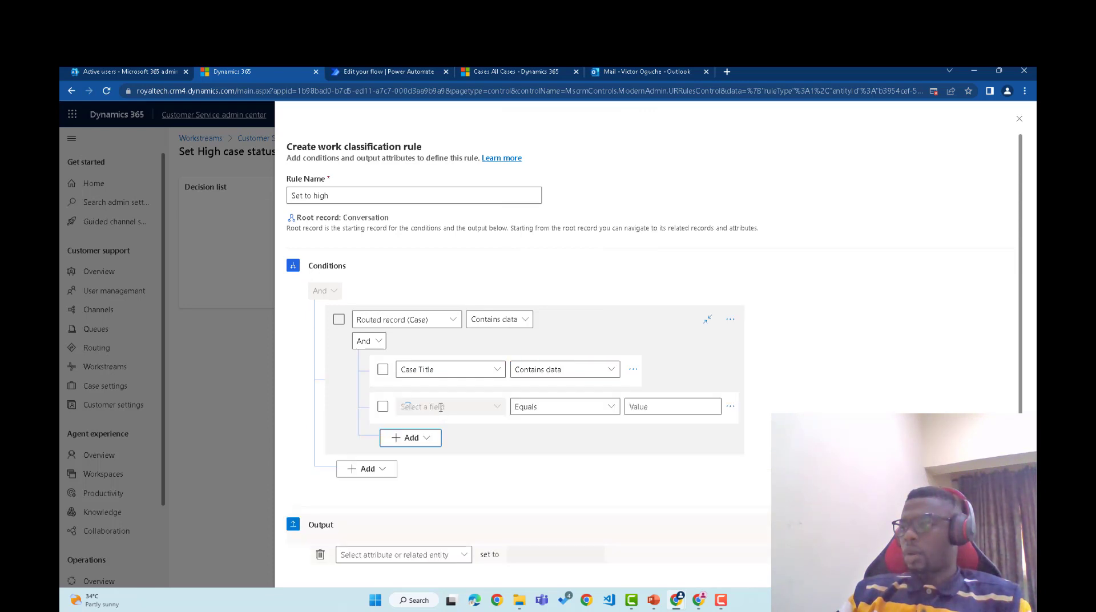
left_click(497, 406)
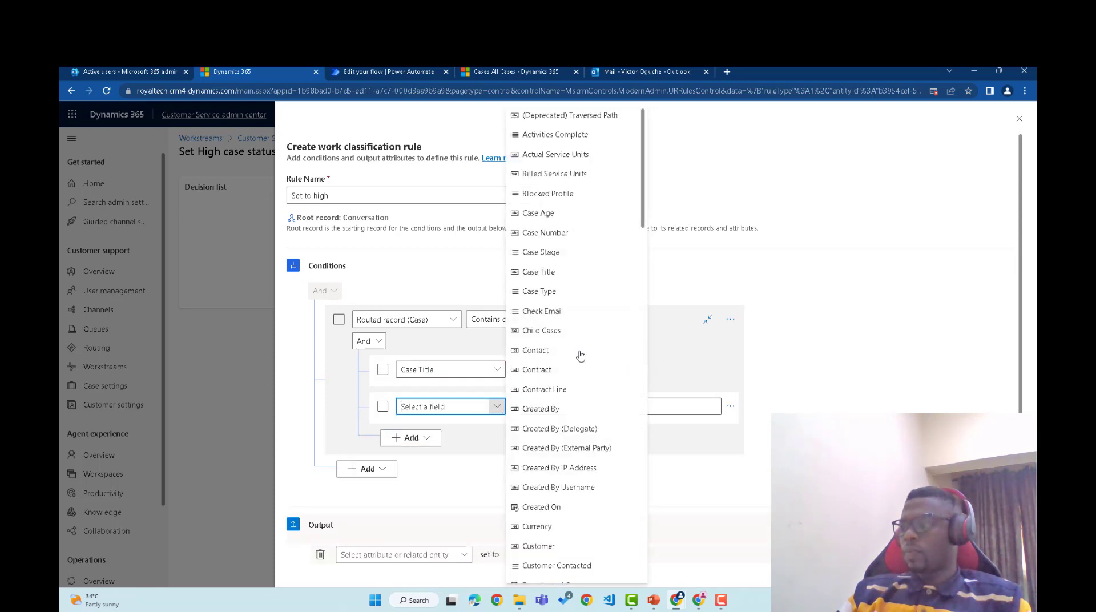
type("O")
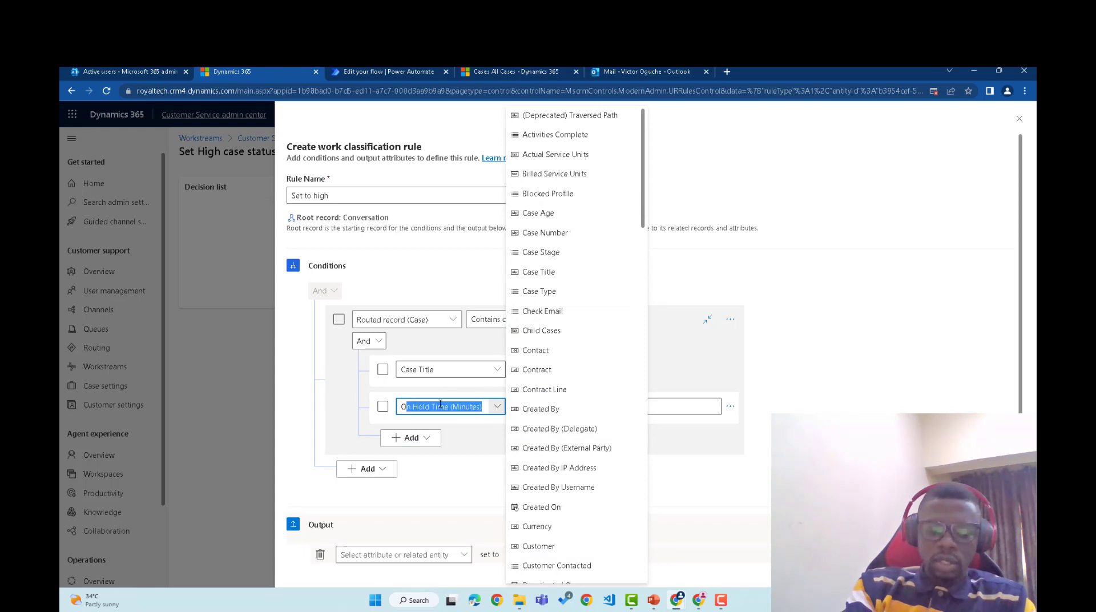
type("rigi")
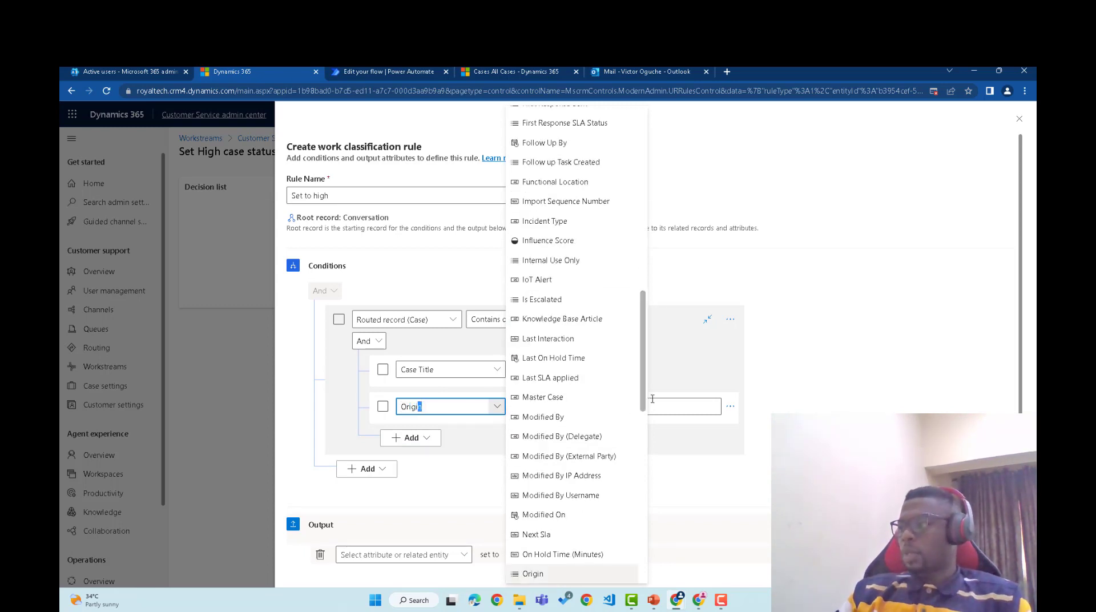
left_click(575, 573)
left_click(648, 408)
left_click(685, 427)
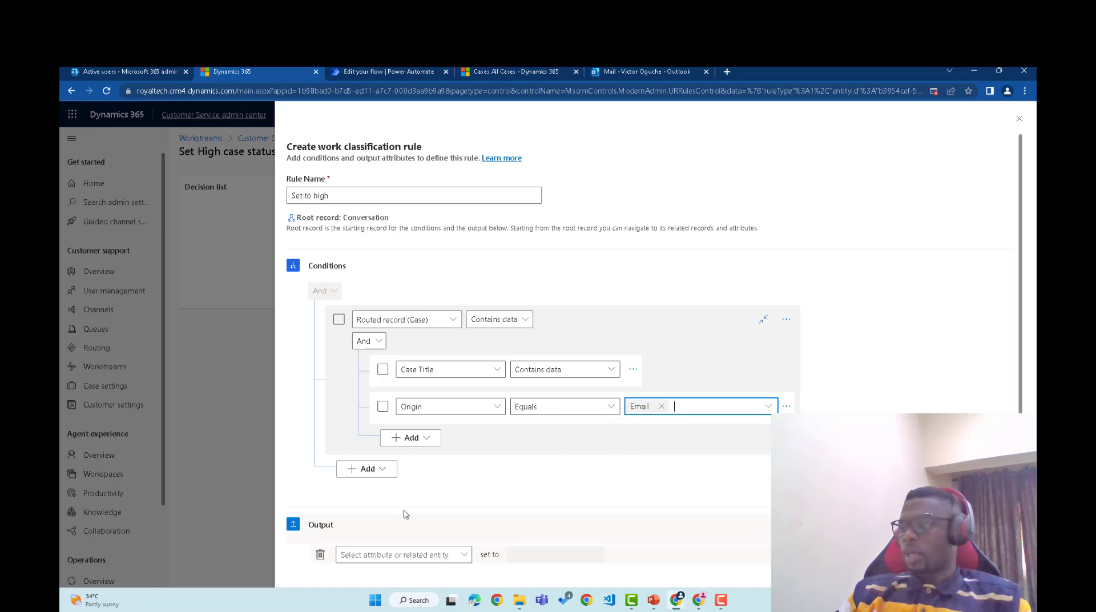
Set the rule's output to give the routed case record a High priority, and create the rule.
scroll(451, 508, "down", 1)
left_click(462, 504)
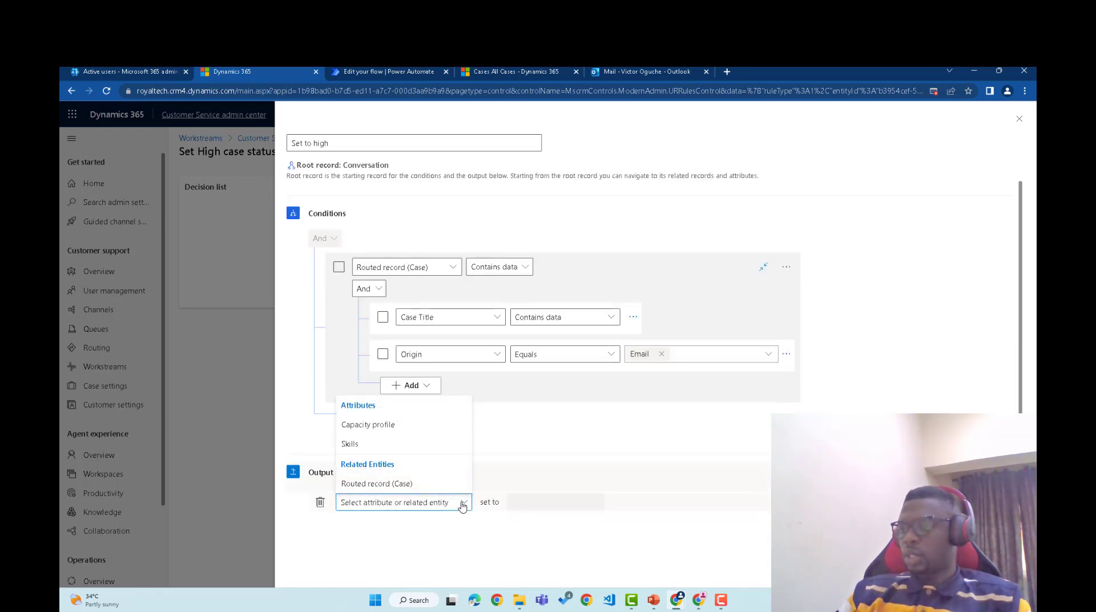
left_click(432, 483)
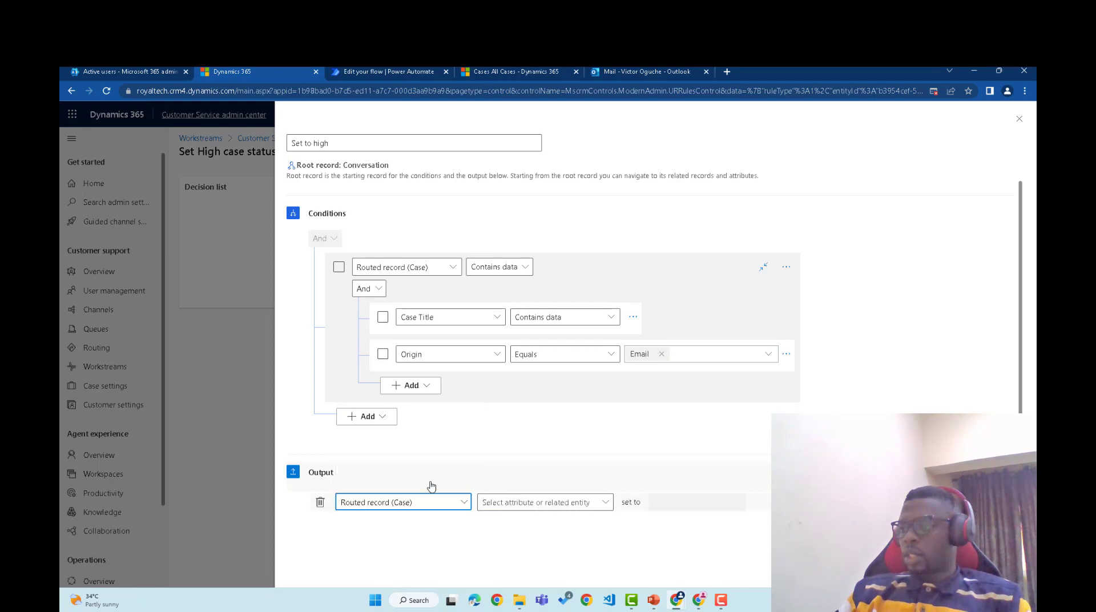
left_click(596, 505)
scroll(609, 434, "down", 1)
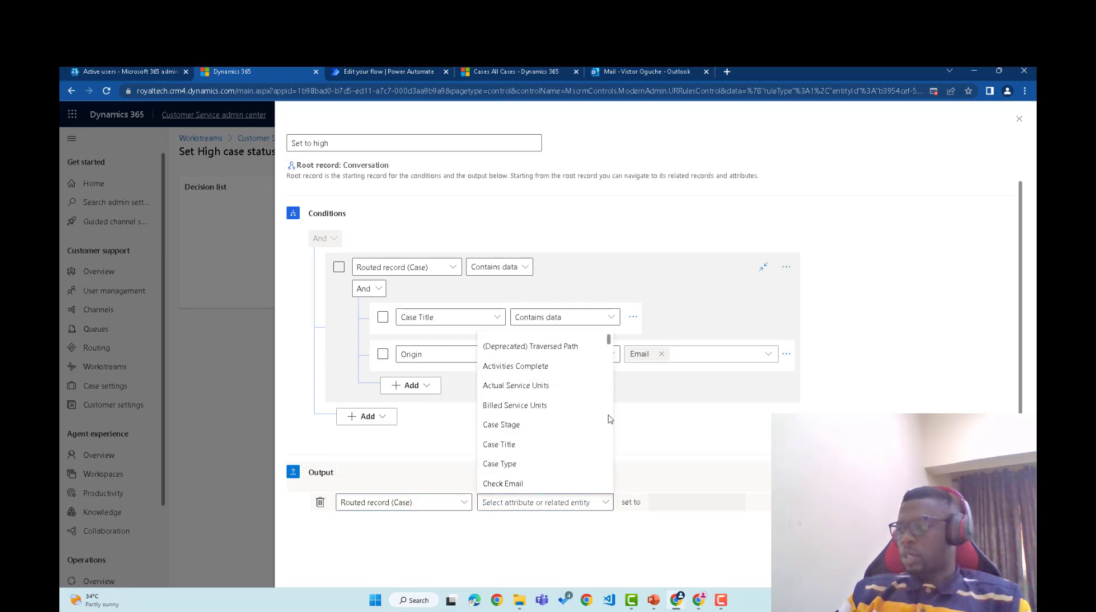
left_click_drag(609, 343, 609, 400)
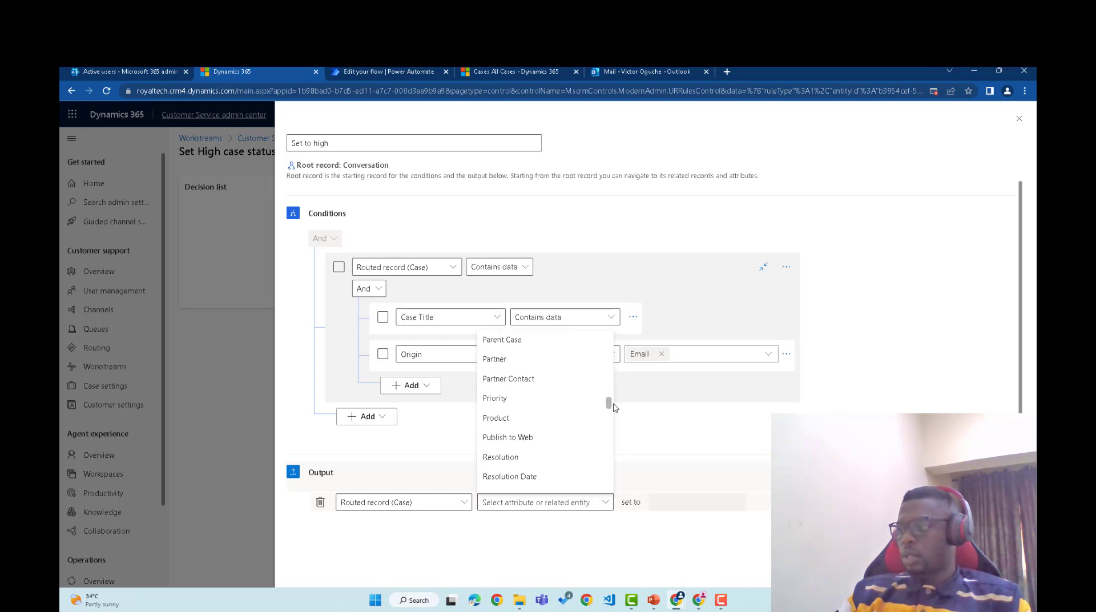
left_click(551, 401)
left_click(713, 502)
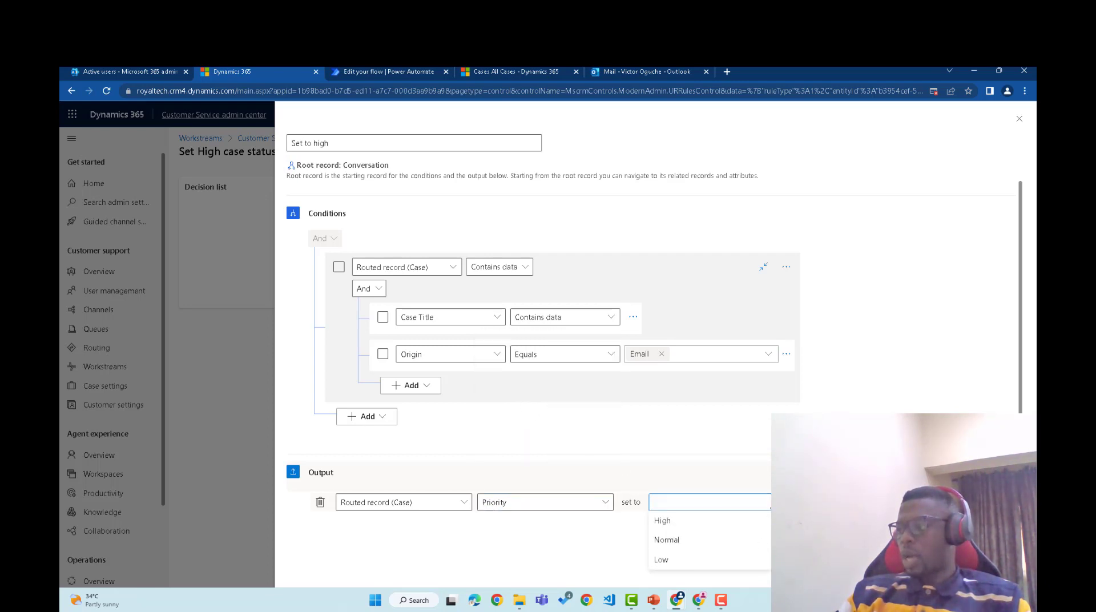
left_click(724, 521)
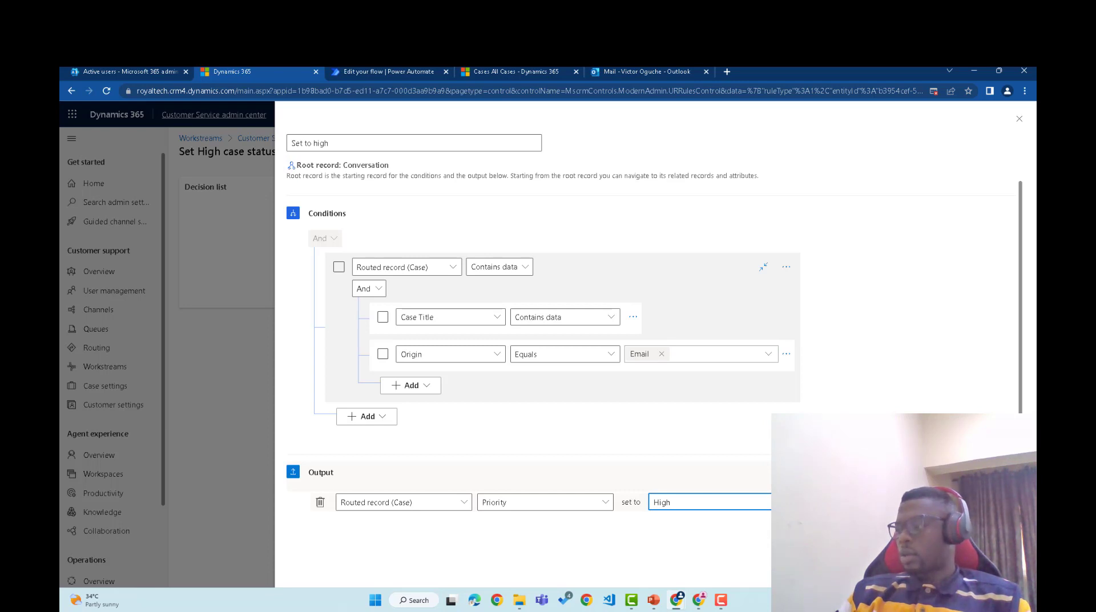
left_click(766, 538)
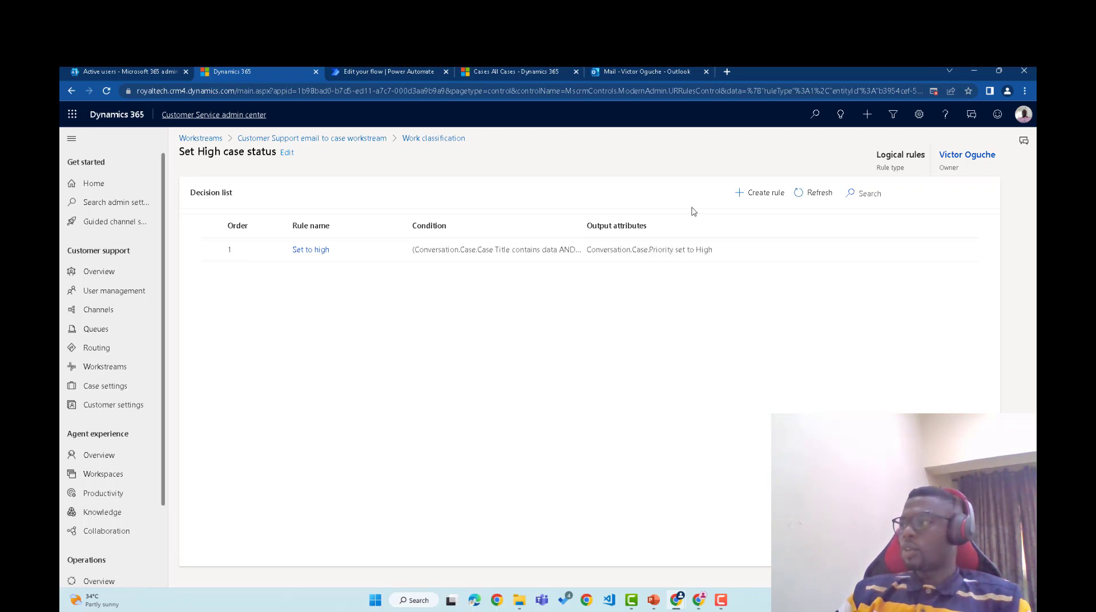
Return to the Customer Support email to case workstream and create a route-to-queues ruleset named "Customer support queue routing".
left_click(323, 141)
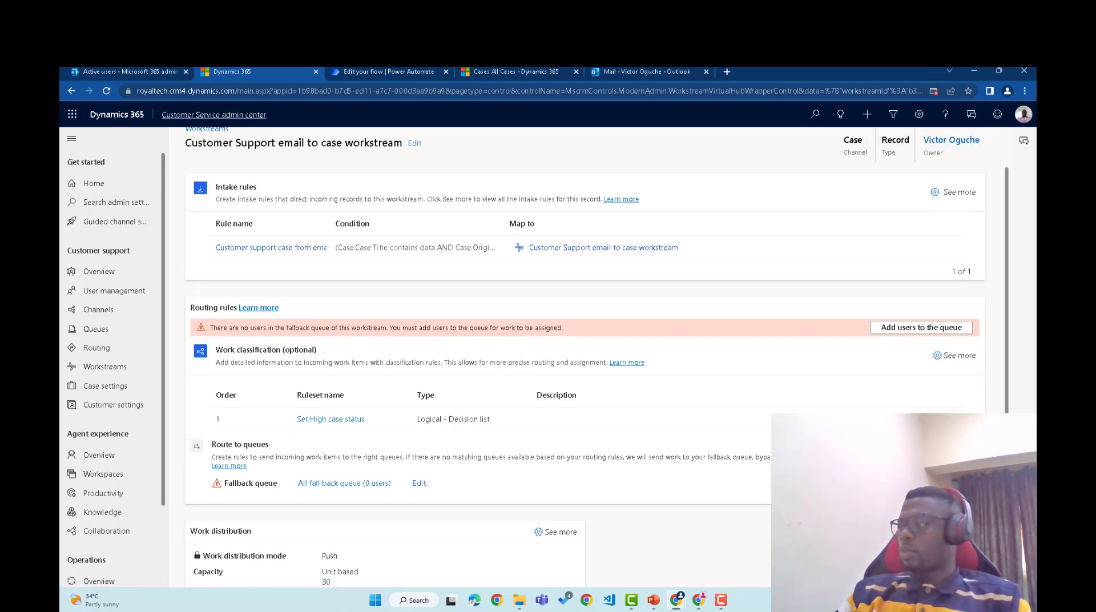
left_click(477, 309)
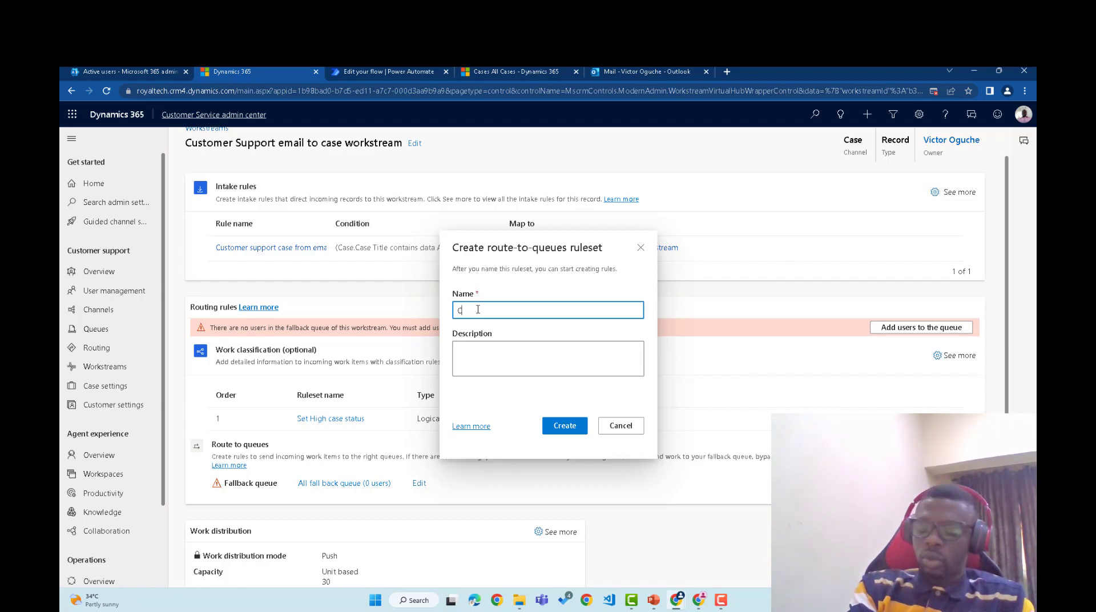
key("BackSpace")
type("c")
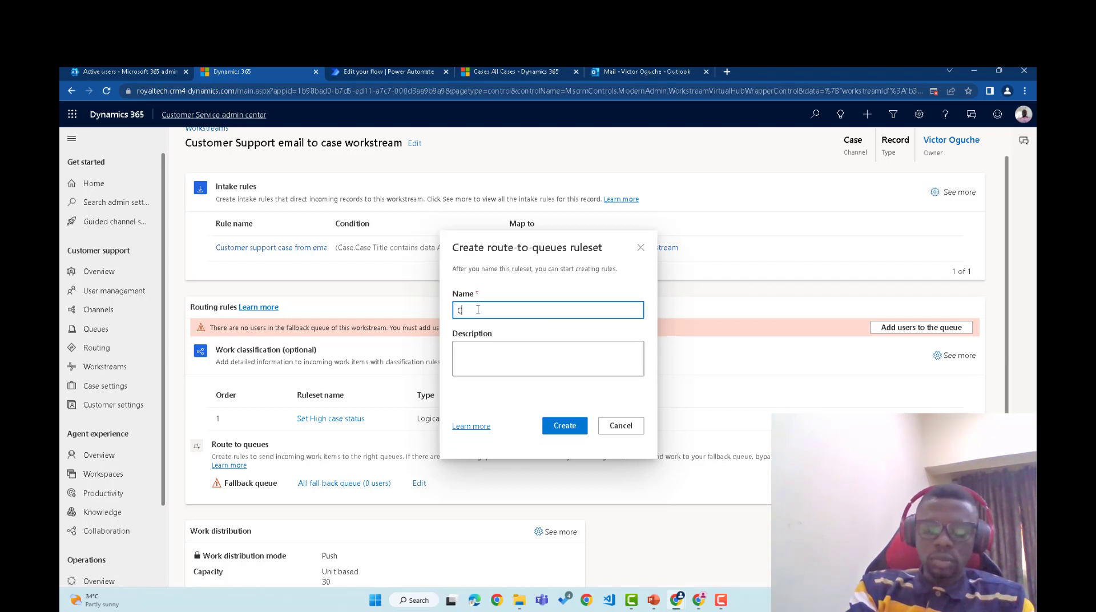
type("ustom")
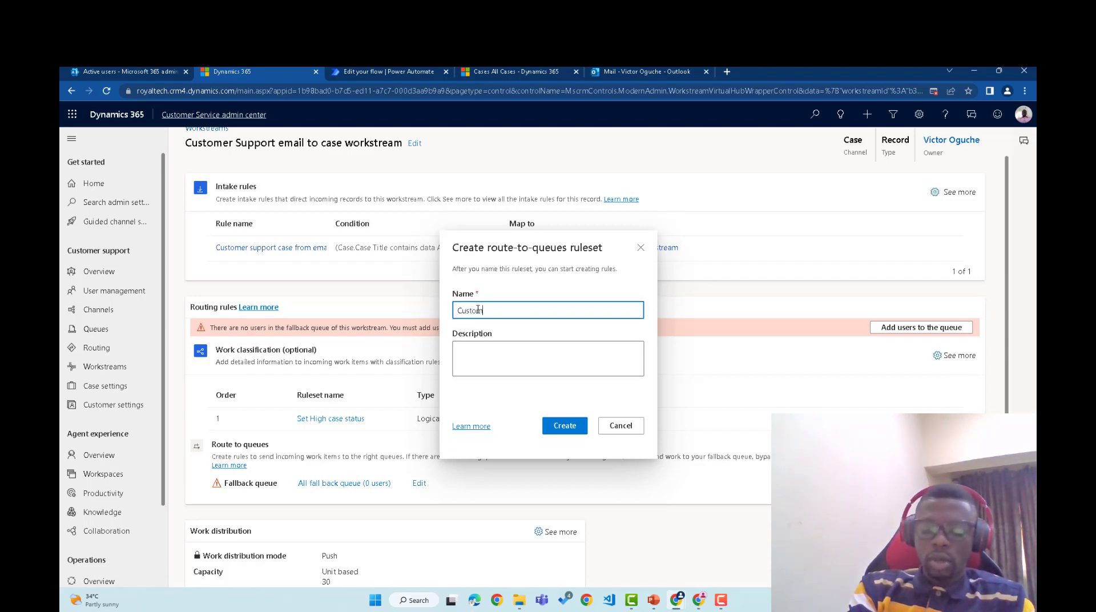
type("er support queue routing")
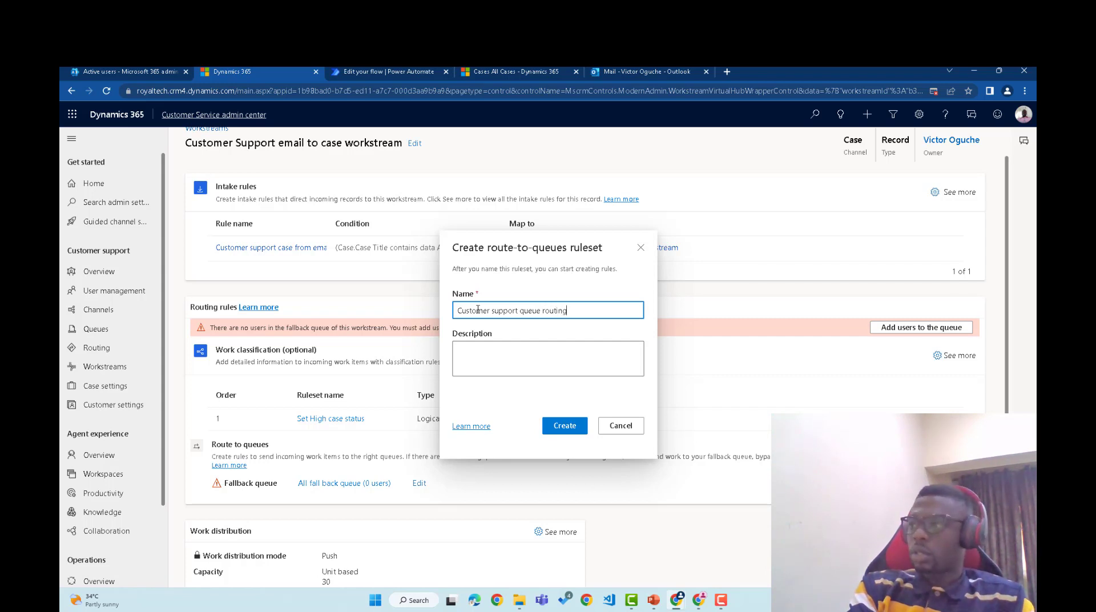
left_click(570, 424)
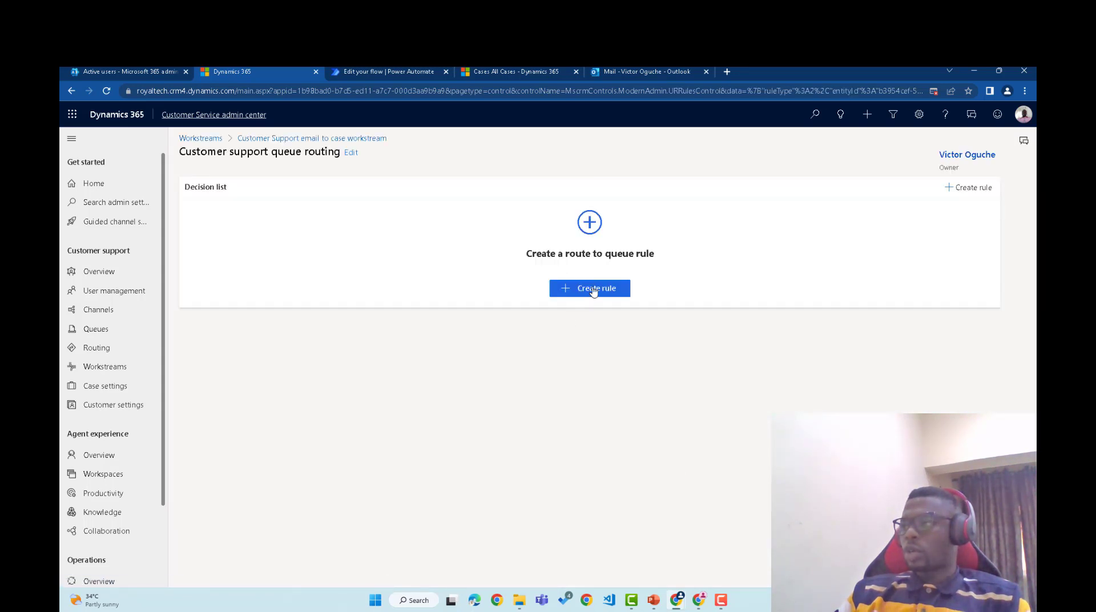
Start a route-to-queue rule in the new ruleset and name it "Route to support Agent".
left_click(594, 289)
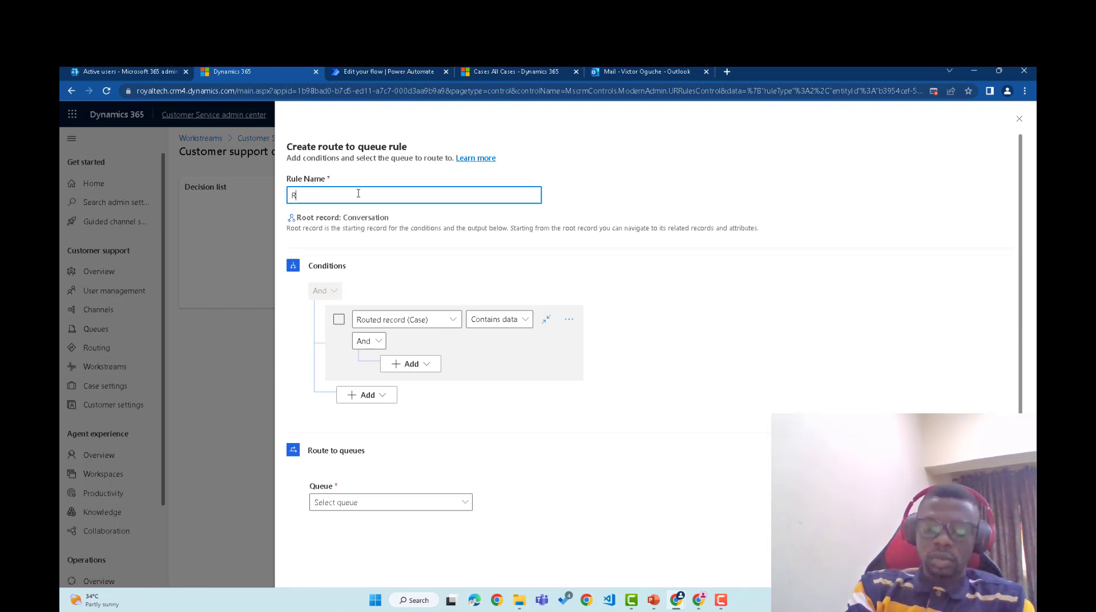
type("Route to")
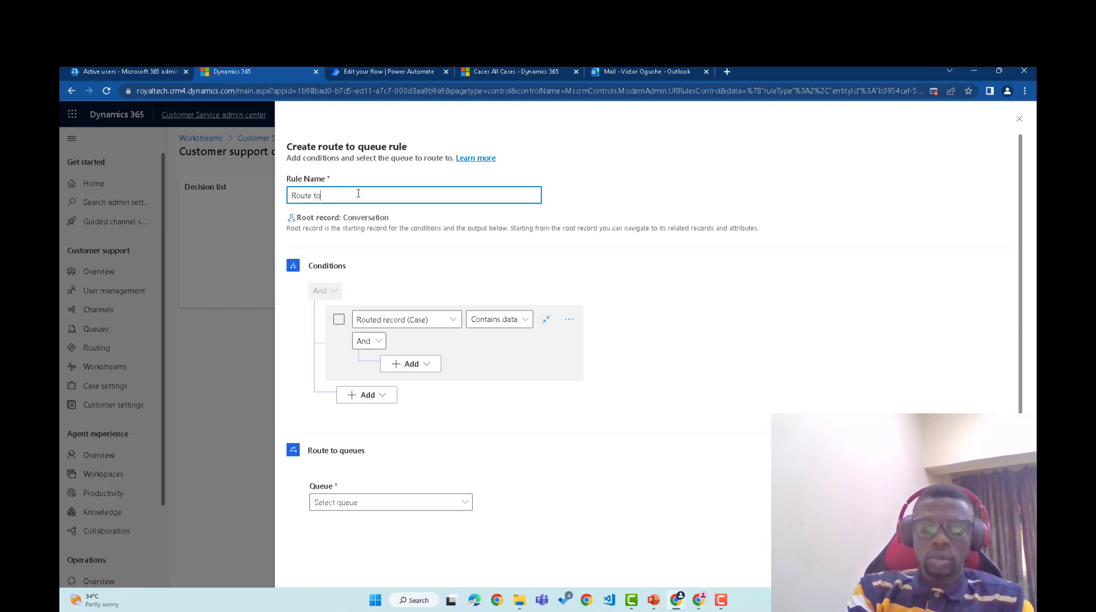
type(" customer")
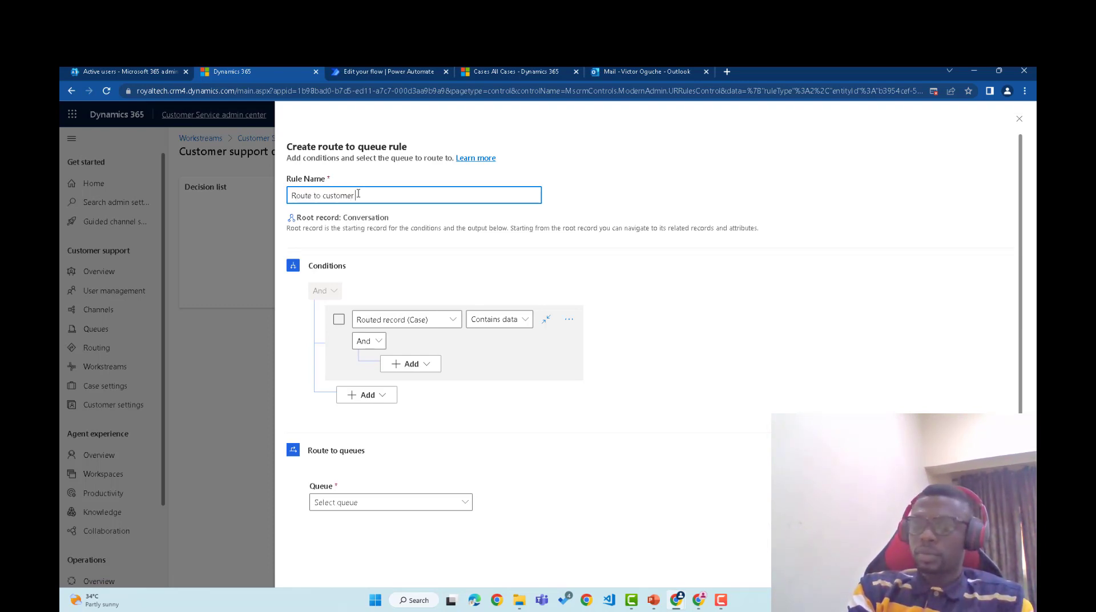
key("BackSpace")
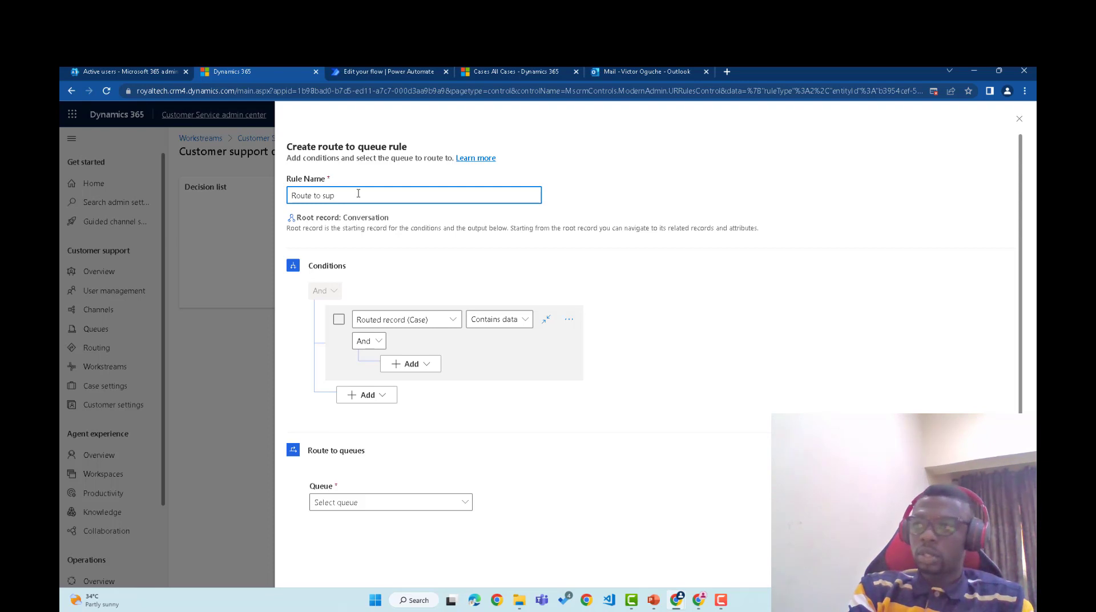
type("t Agent")
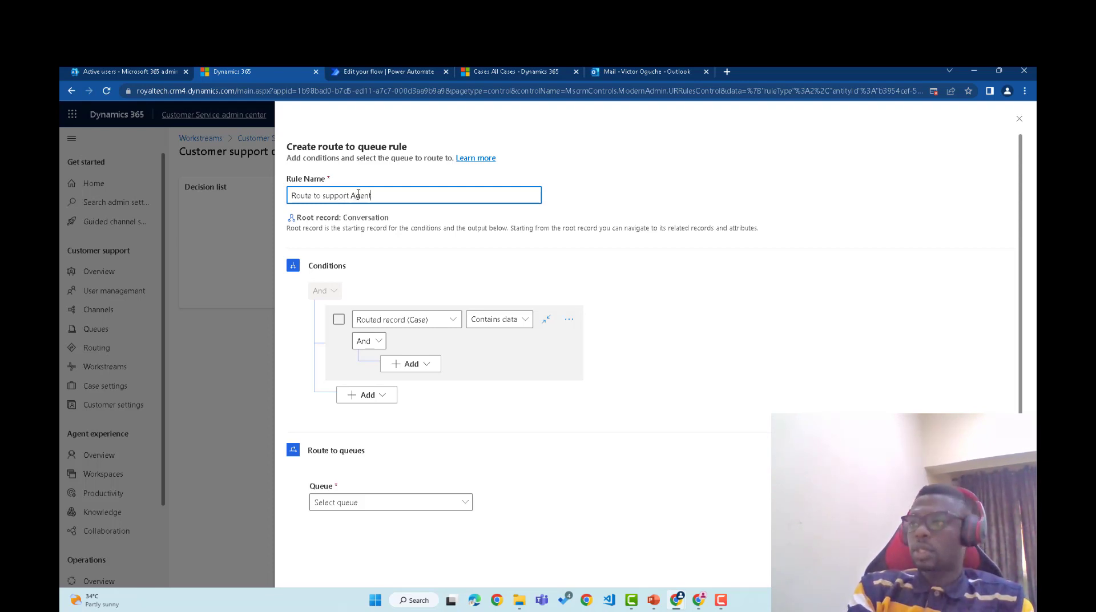
left_click(432, 369)
left_click(433, 401)
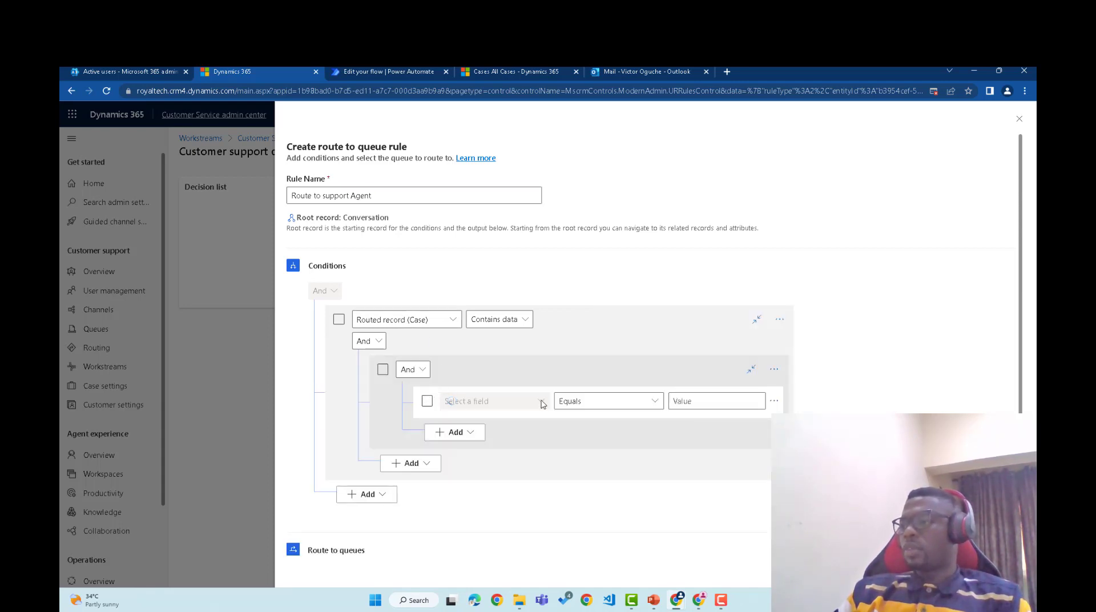
left_click(773, 368)
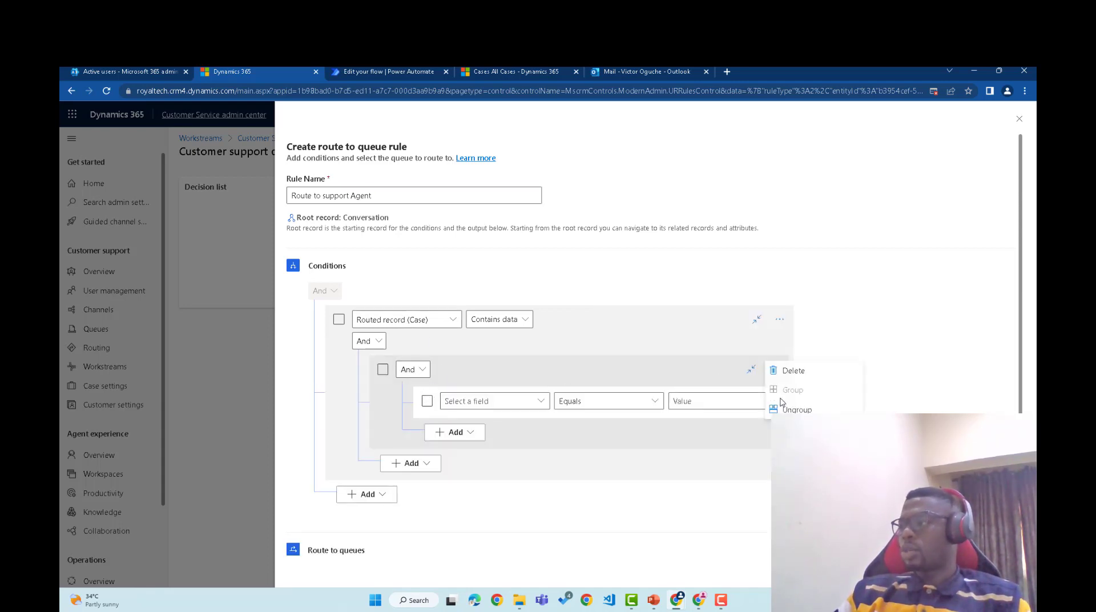
left_click(802, 376)
Add a condition row to the queue rule's routed case record requiring that Case Title contains data.
left_click(425, 394)
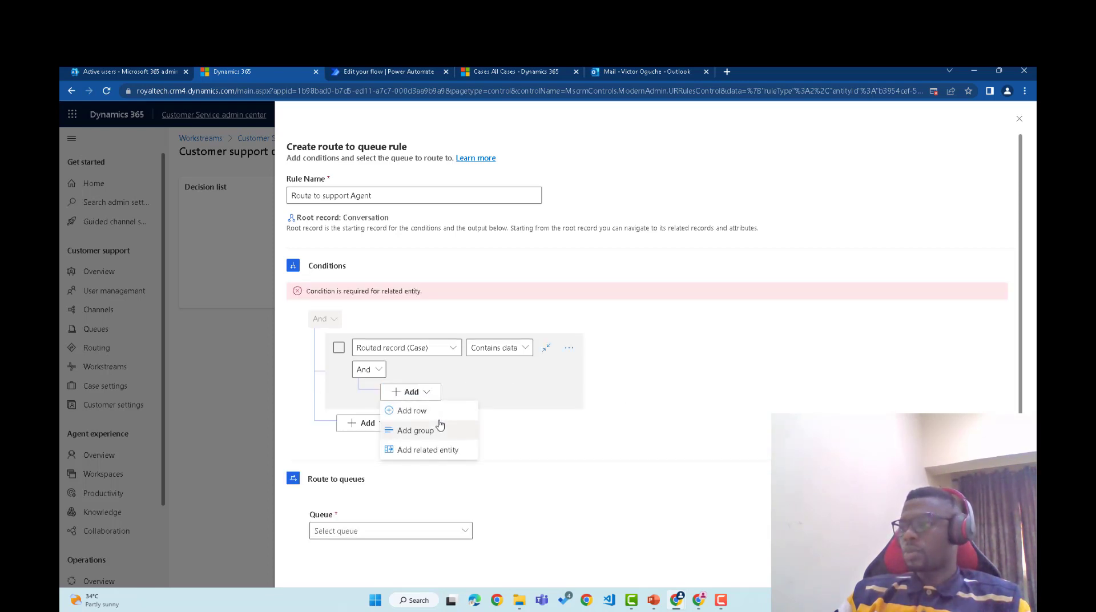
left_click(437, 411)
left_click(496, 398)
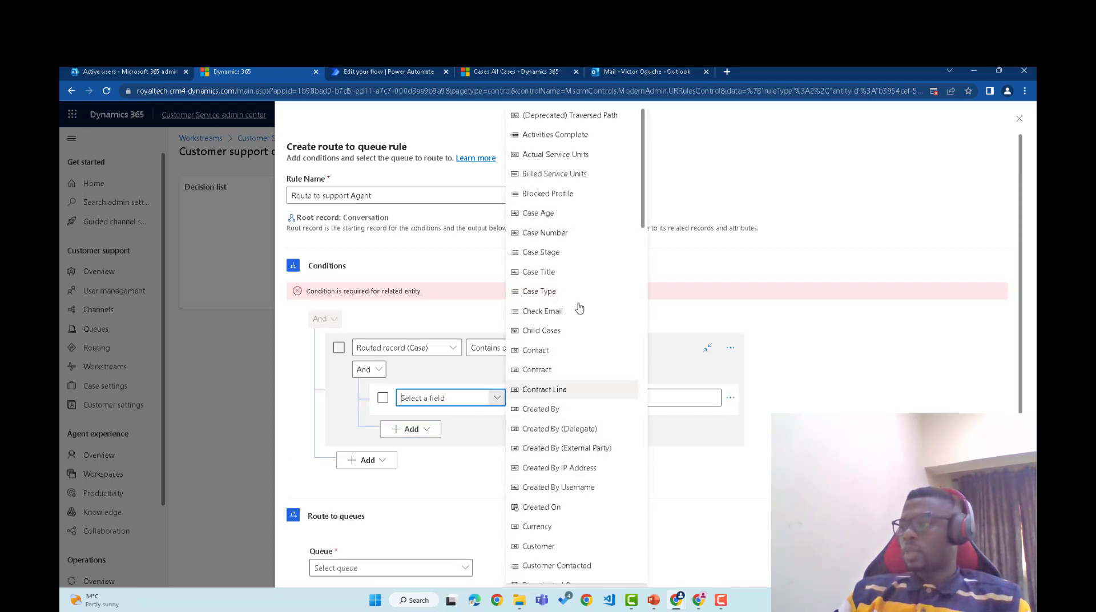
left_click(607, 403)
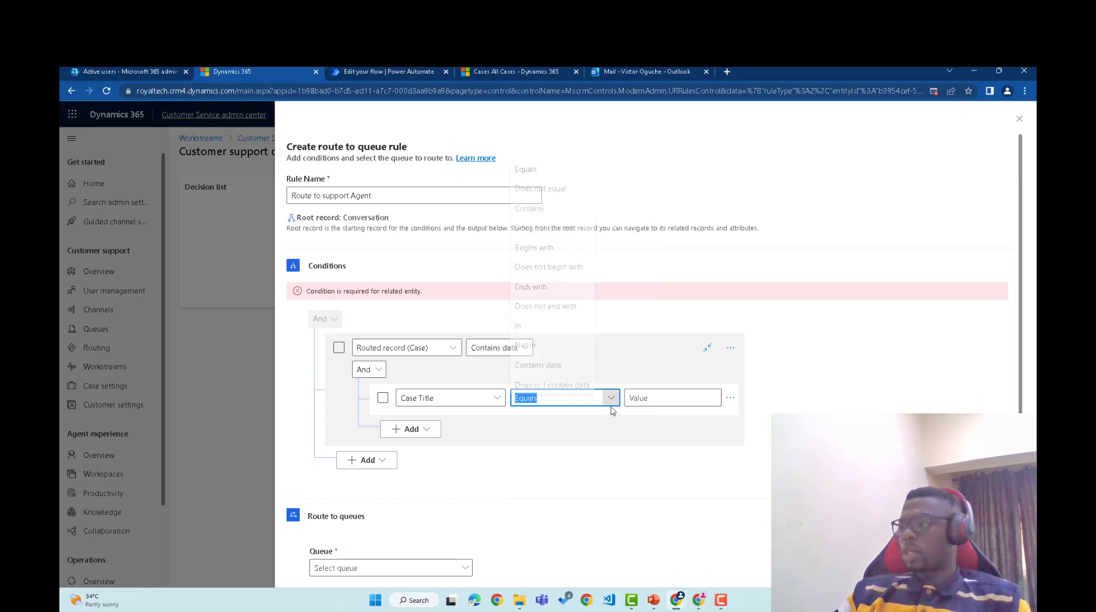
left_click(551, 359)
Add a second condition row to the queue rule's routed case record requiring that Origin equals Email.
left_click(410, 400)
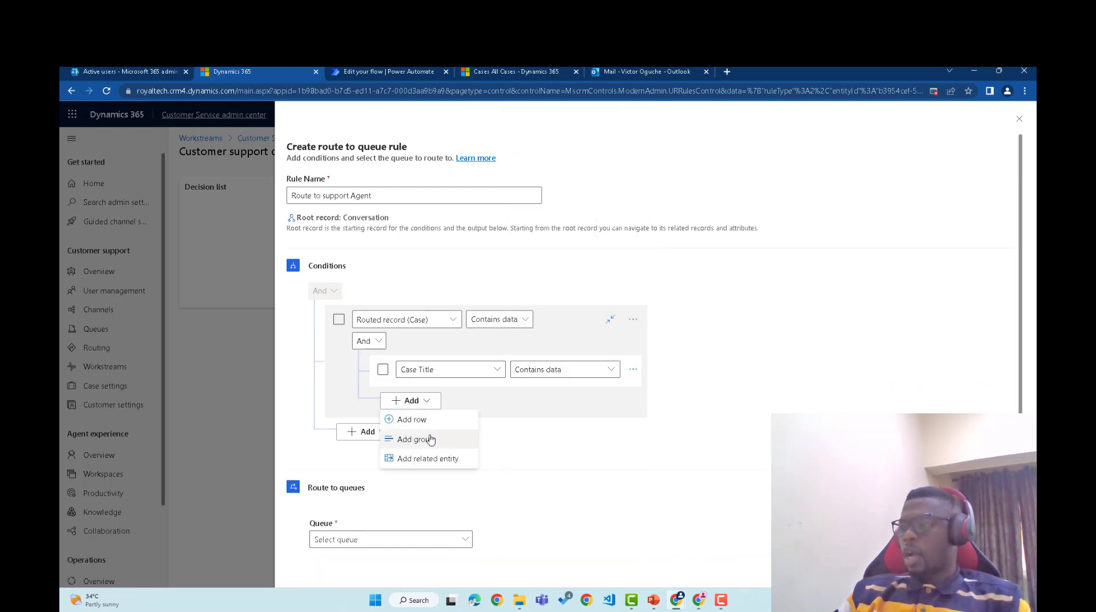
left_click(422, 420)
left_click(457, 407)
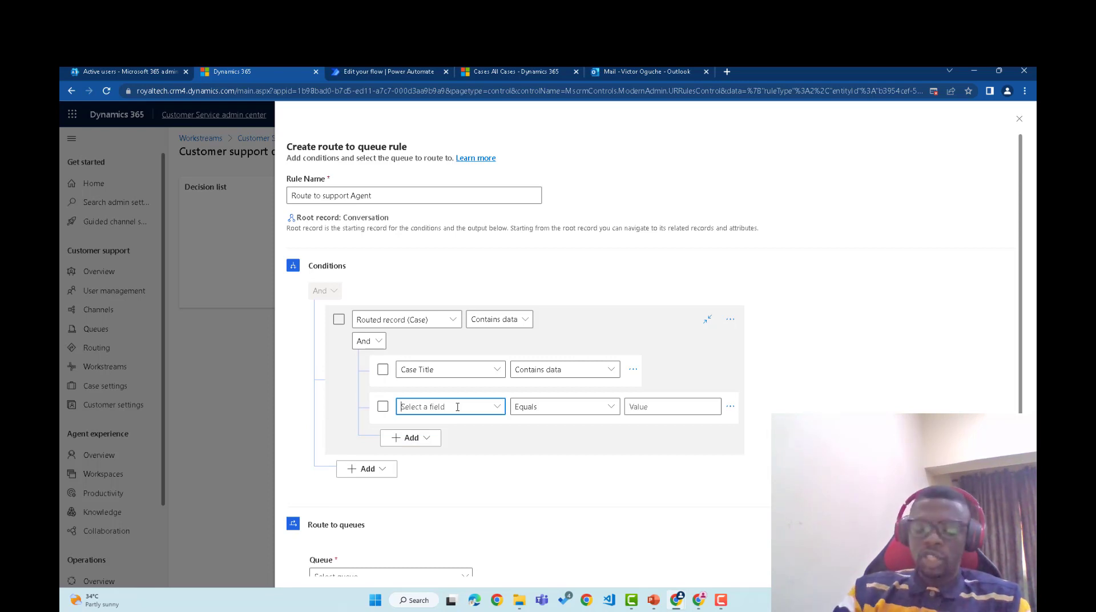
type("Origin")
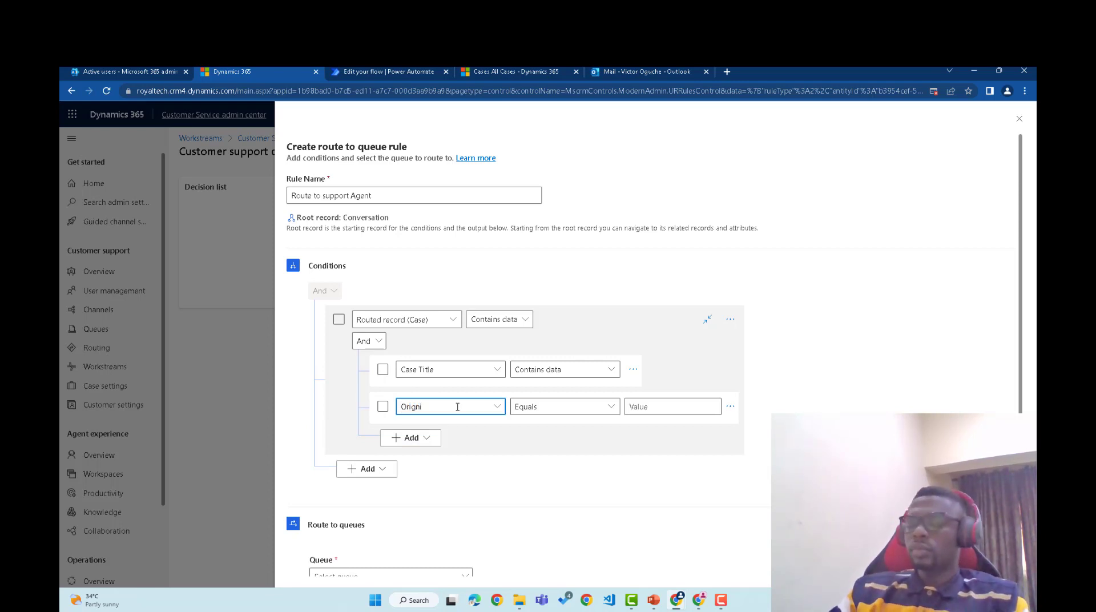
left_click(677, 407)
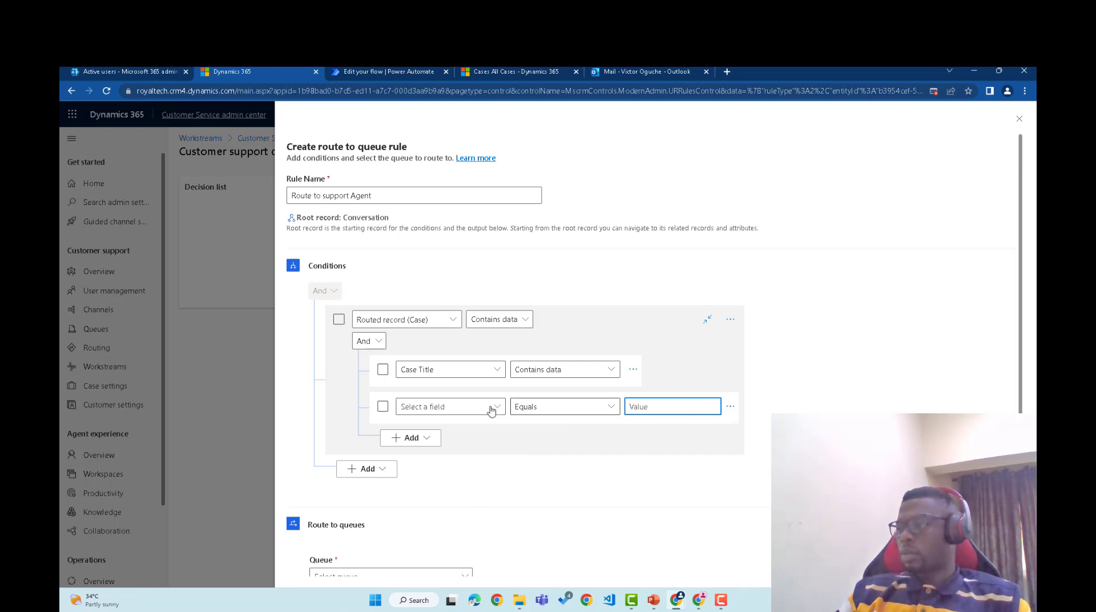
left_click(458, 406)
left_click(457, 406)
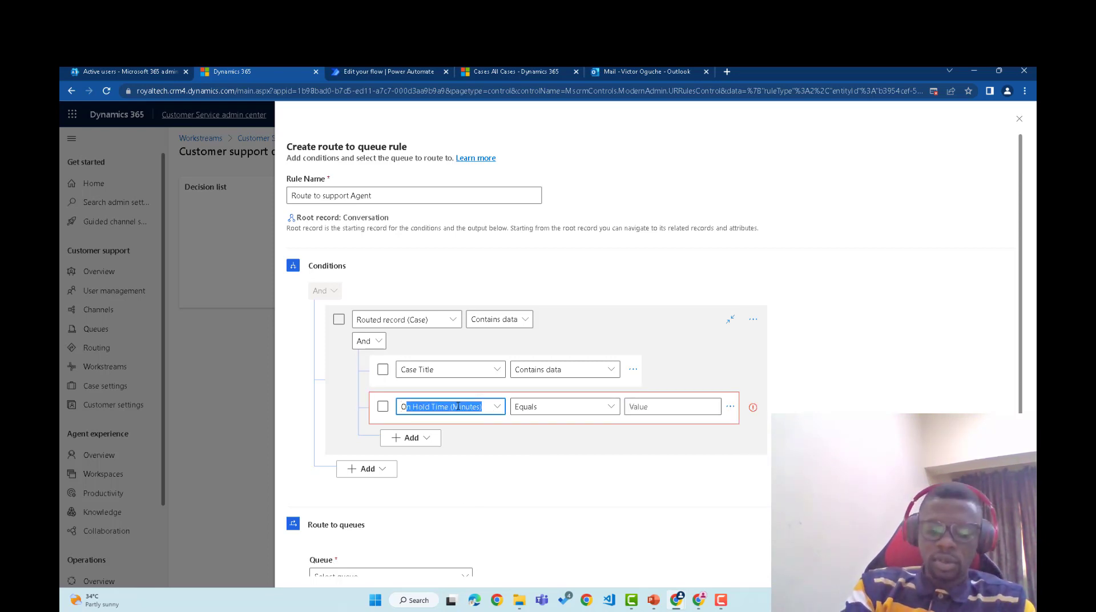
type("Ori")
key("BackSpace")
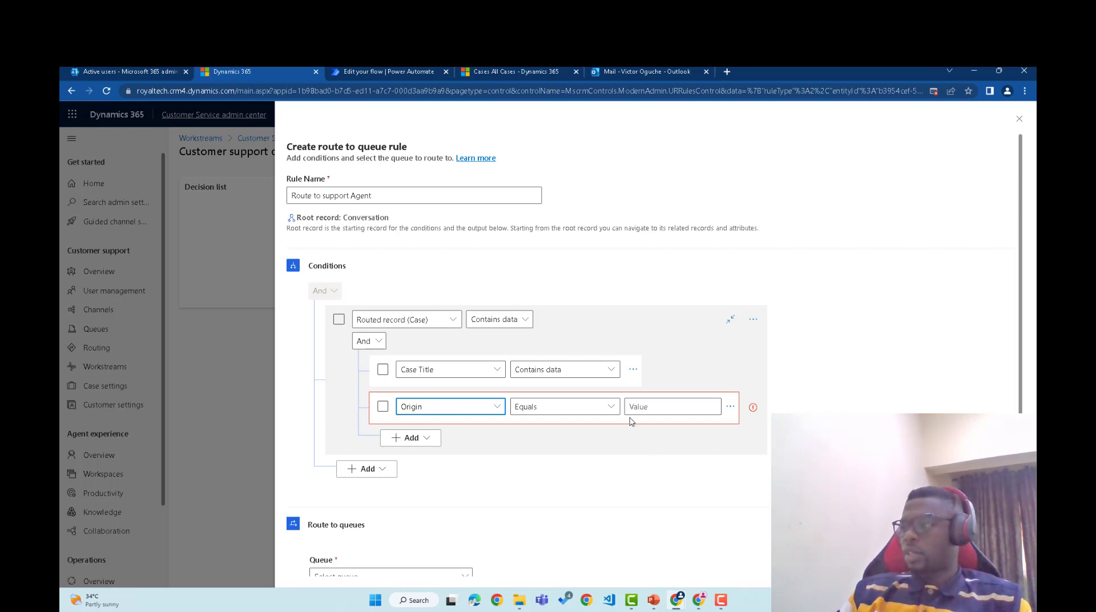
left_click(656, 407)
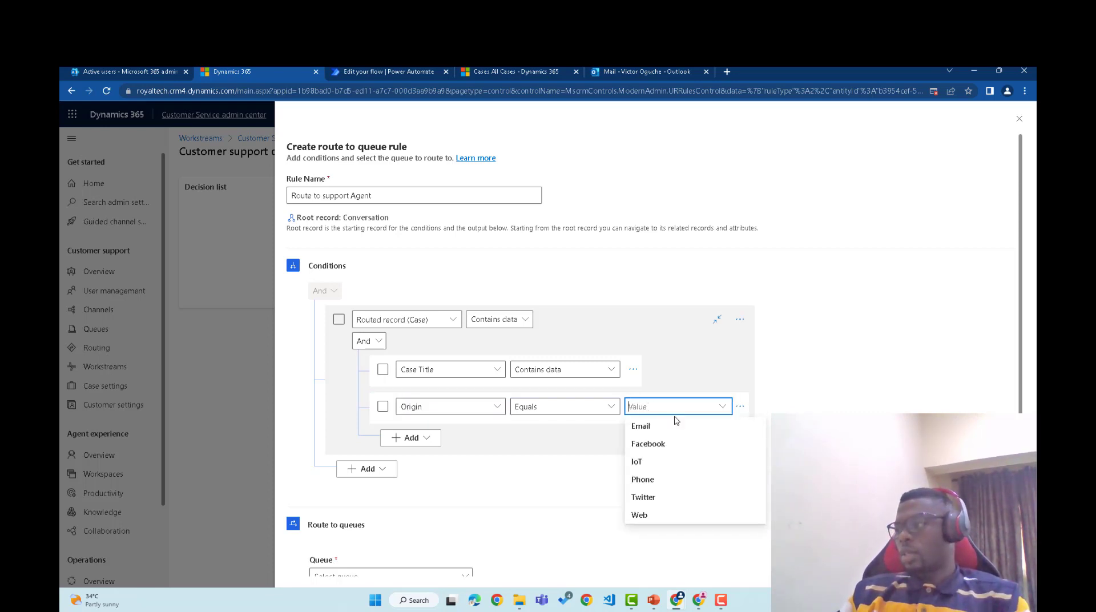
left_click(640, 426)
Route matching cases to the Customer Support Agent Queue and create the rule.
scroll(409, 484, "down", 2)
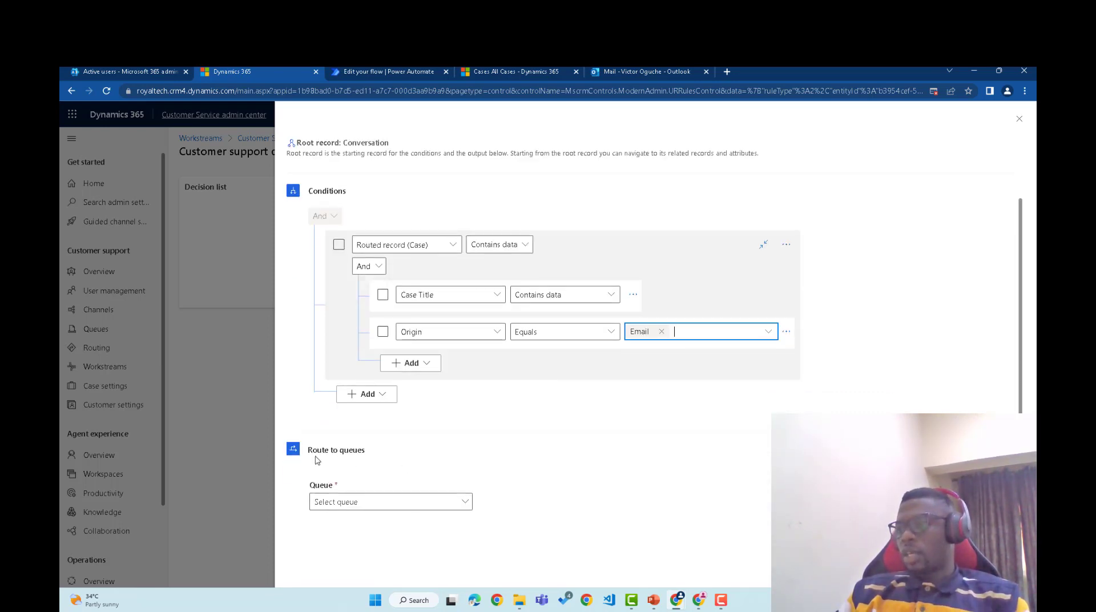
left_click(462, 501)
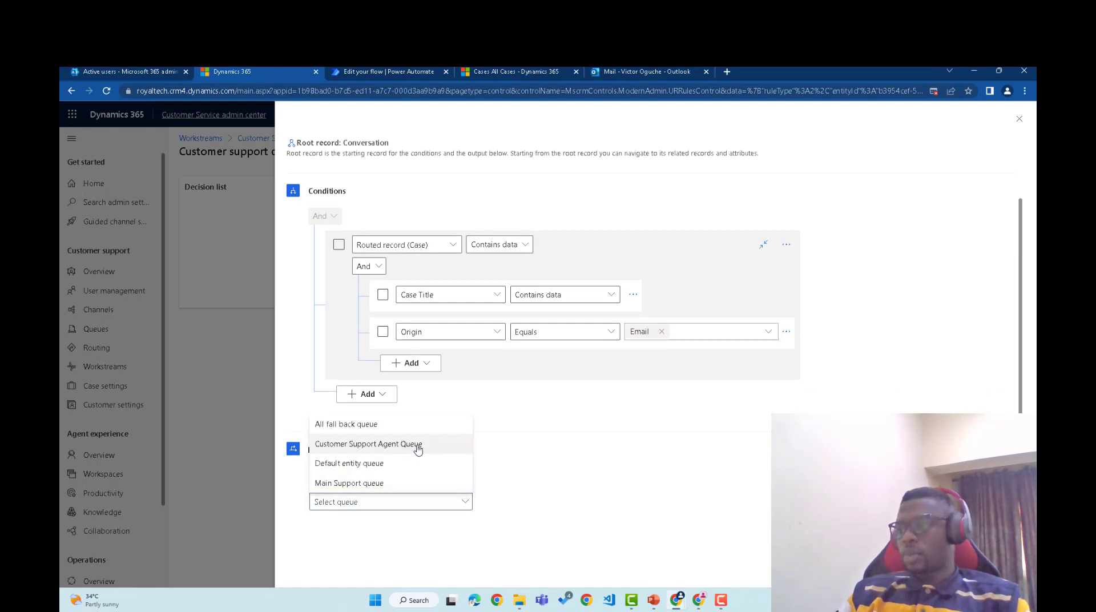
left_click(395, 445)
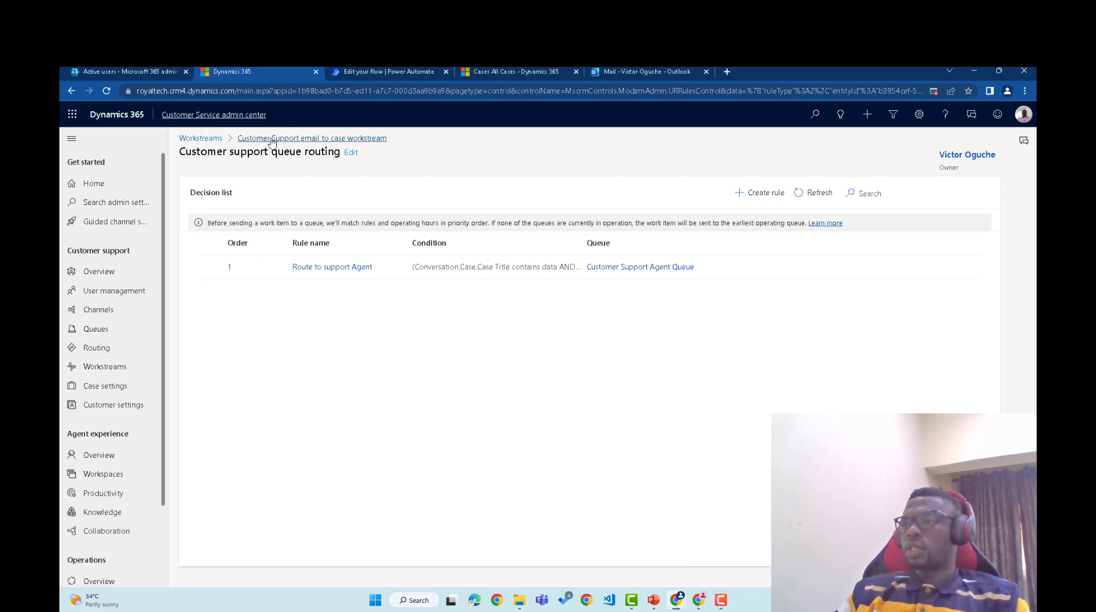
Return to the Customer Support email to case workstream and review its intake rules, routing rules and work distribution.
left_click(292, 139)
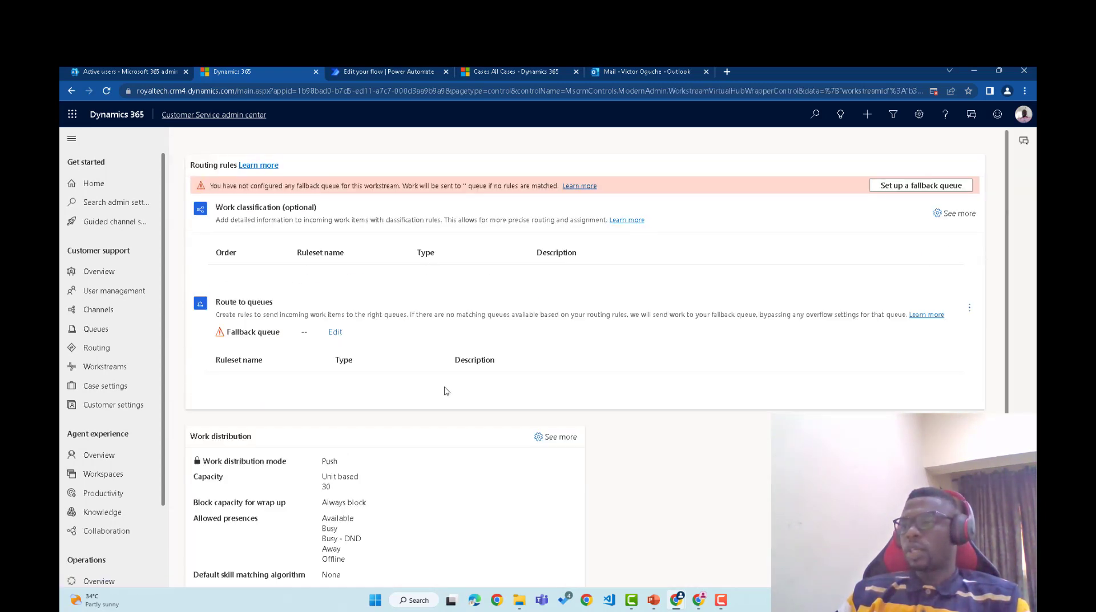
scroll(451, 473, "down", 3)
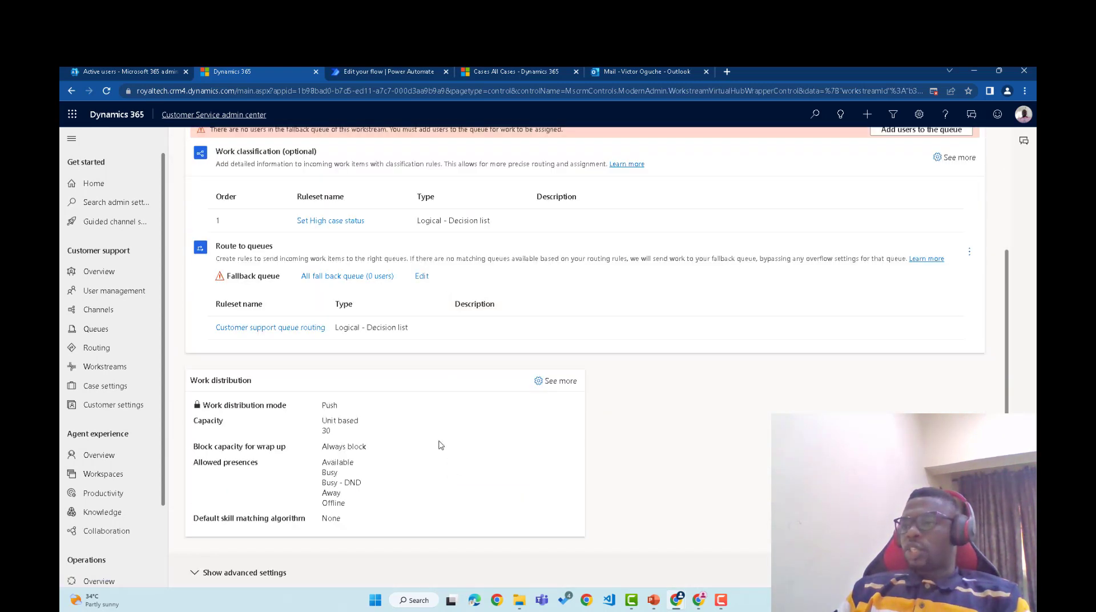
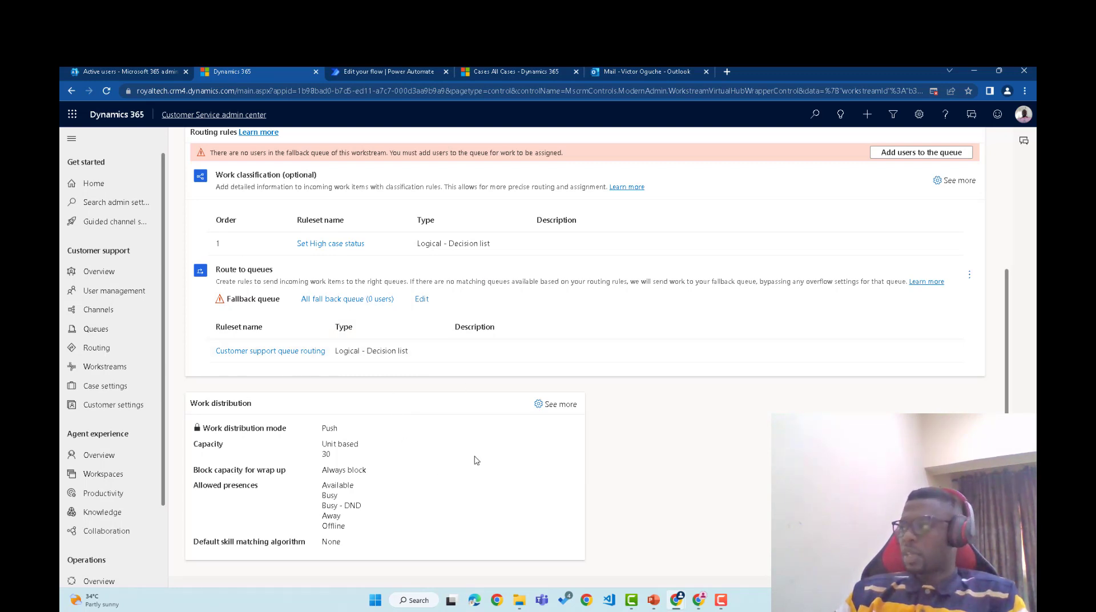
scroll(455, 461, "up", 4)
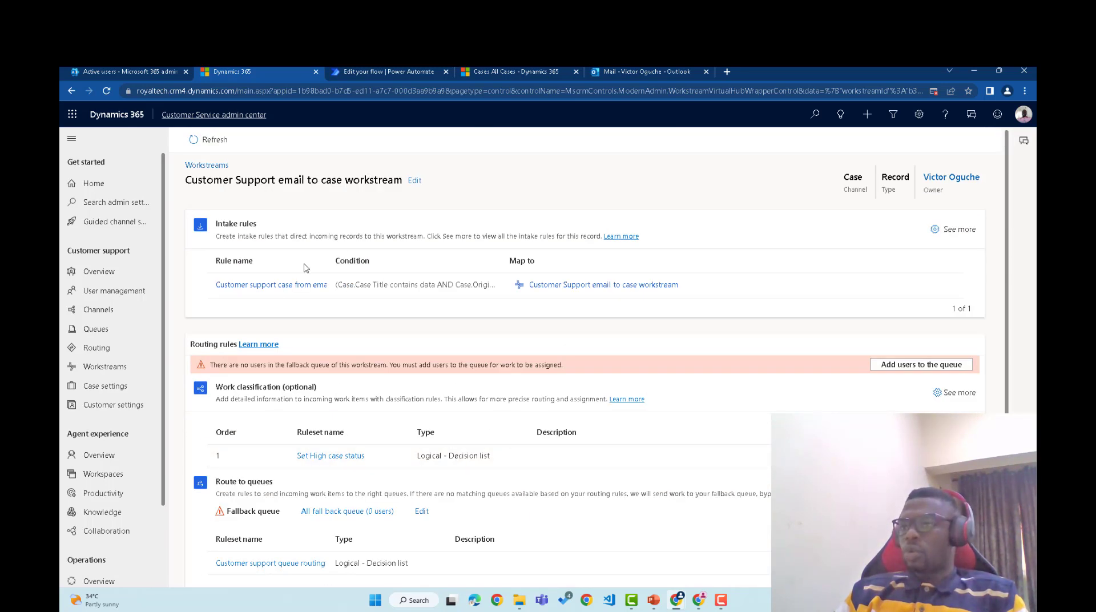
Switch to the PowerPoint presentation to read the "Mailbox configuration in CRM" slide, and return to Dynamics 365.
left_click(653, 601)
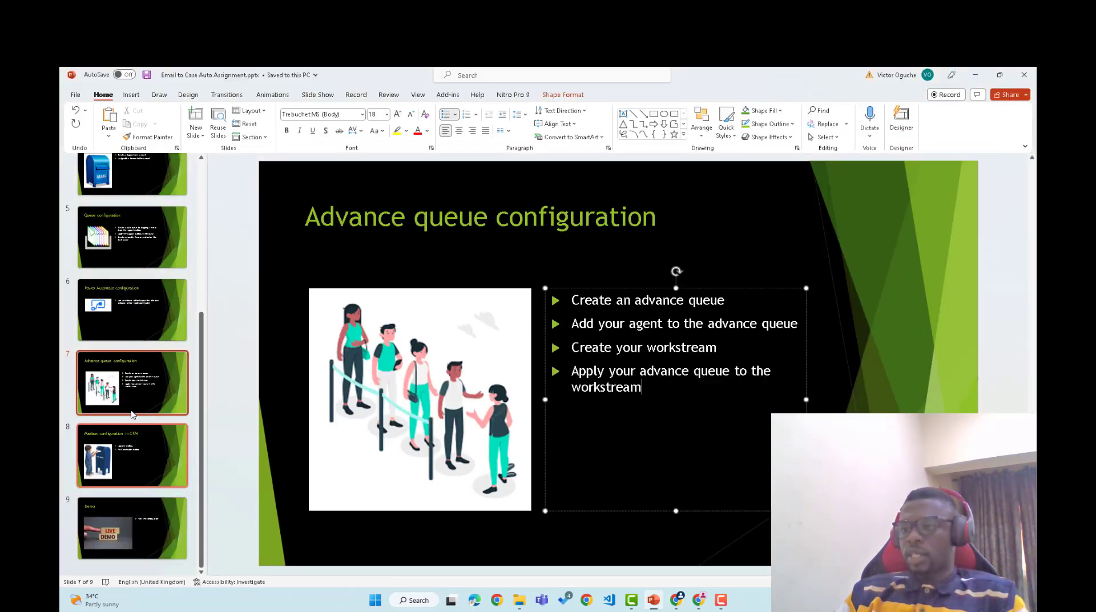
left_click(135, 460)
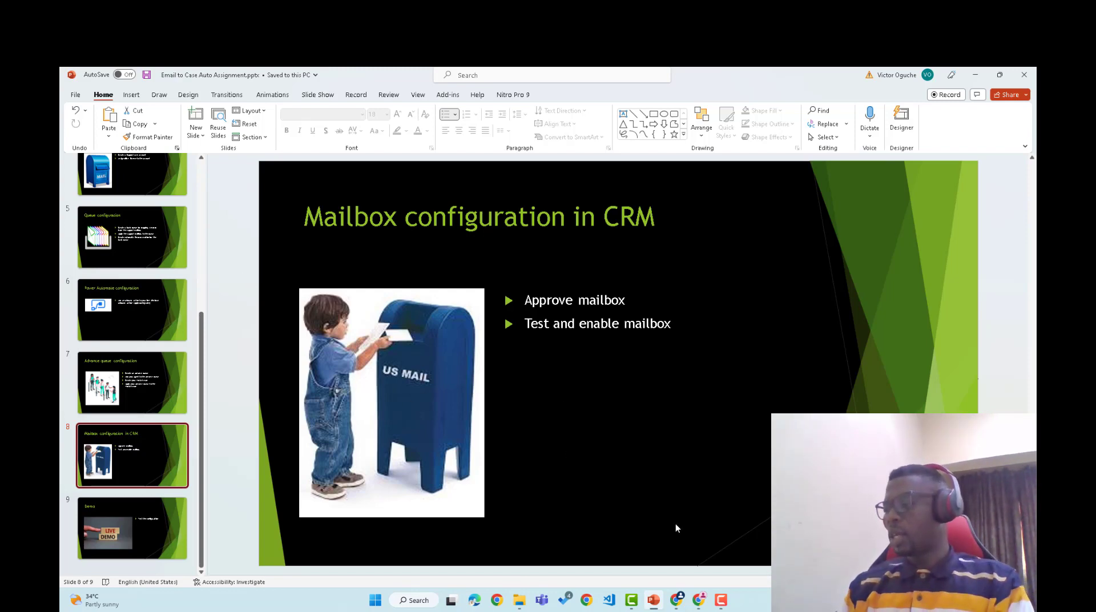
mouse_move(681, 595)
left_click(617, 533)
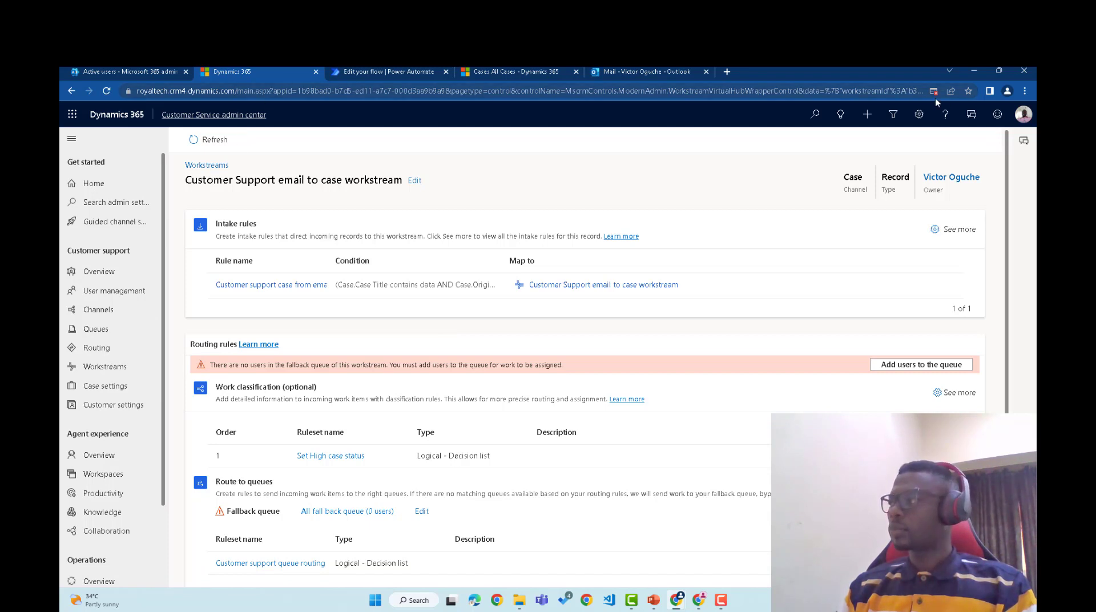
Open the mailboxes list from Email Configuration in the advanced settings and widen its Name column to show full names.
left_click(919, 117)
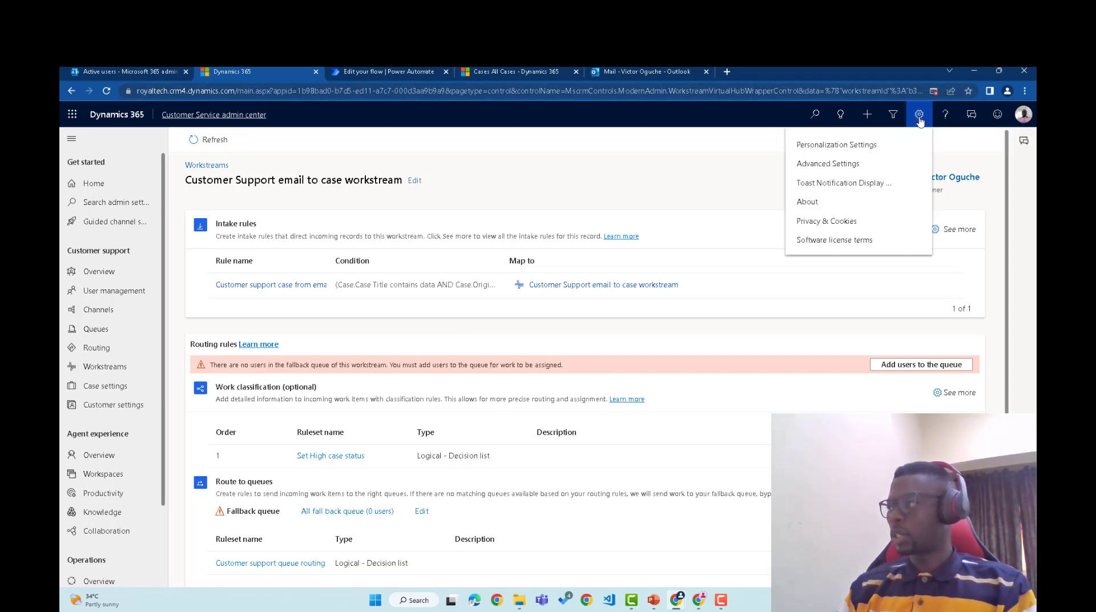
left_click(828, 163)
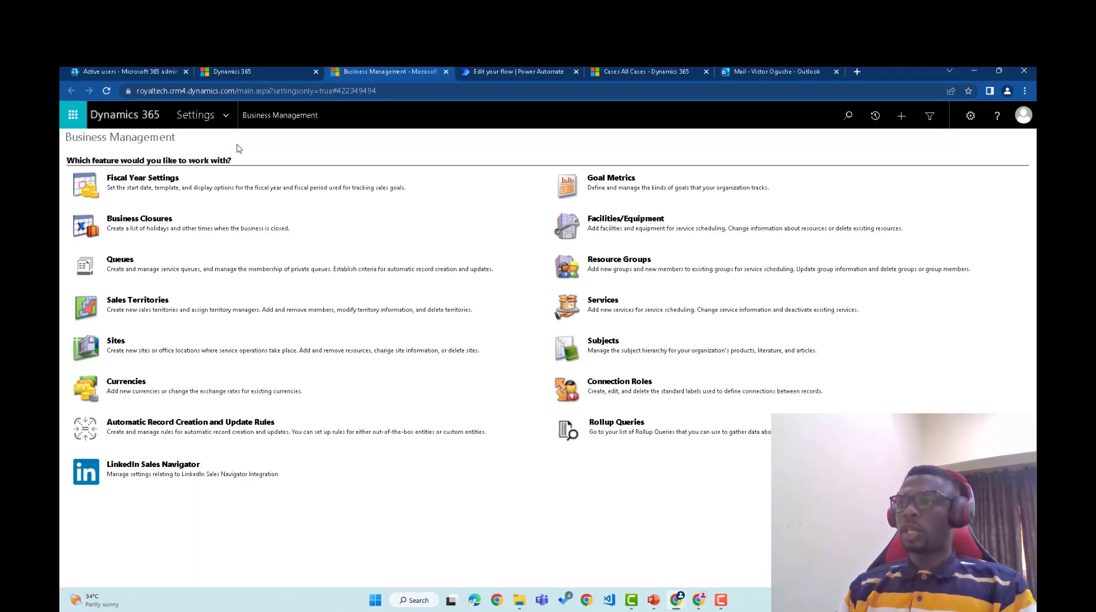
left_click(227, 114)
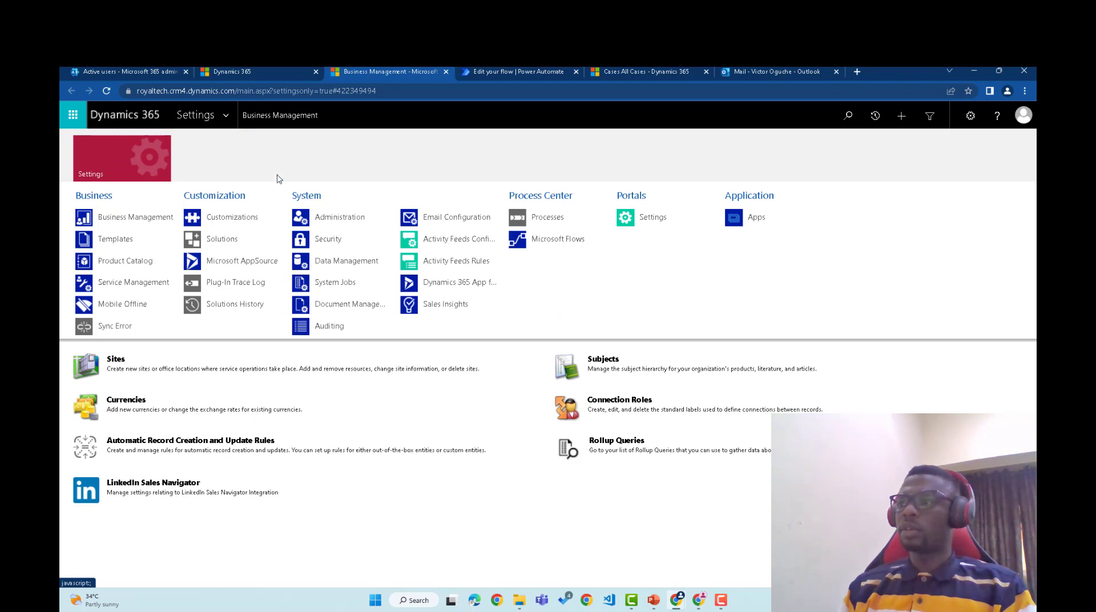
left_click(457, 216)
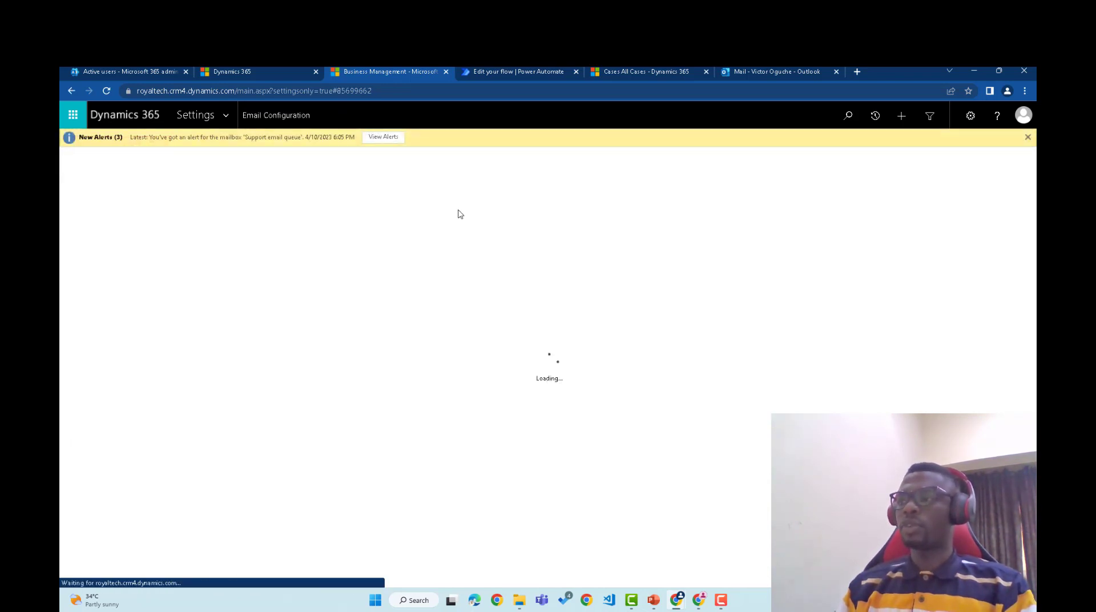
left_click(600, 198)
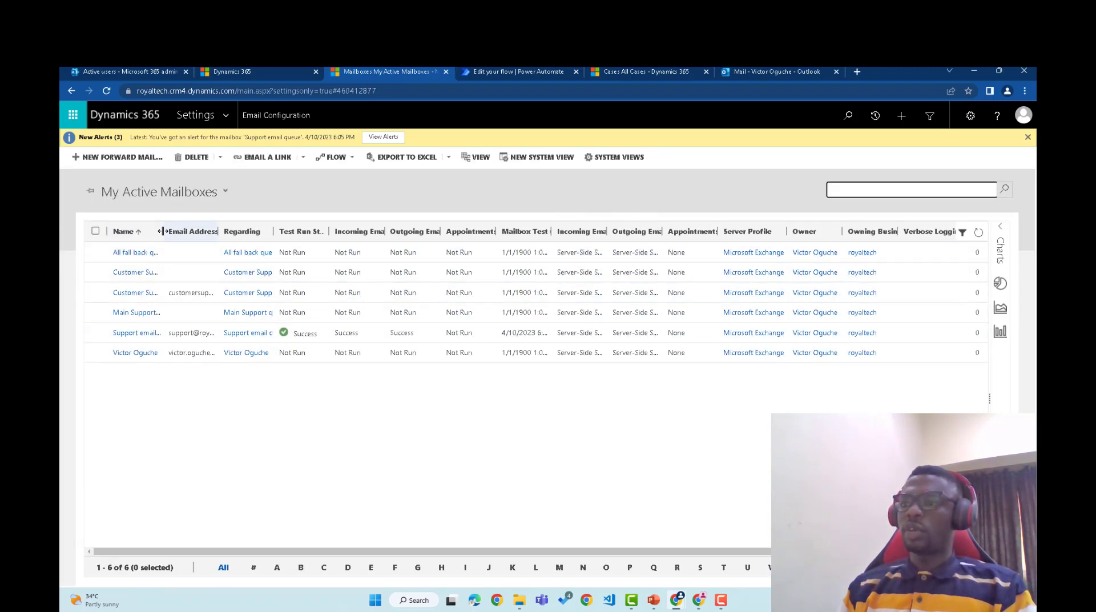
left_click_drag(161, 230, 238, 231)
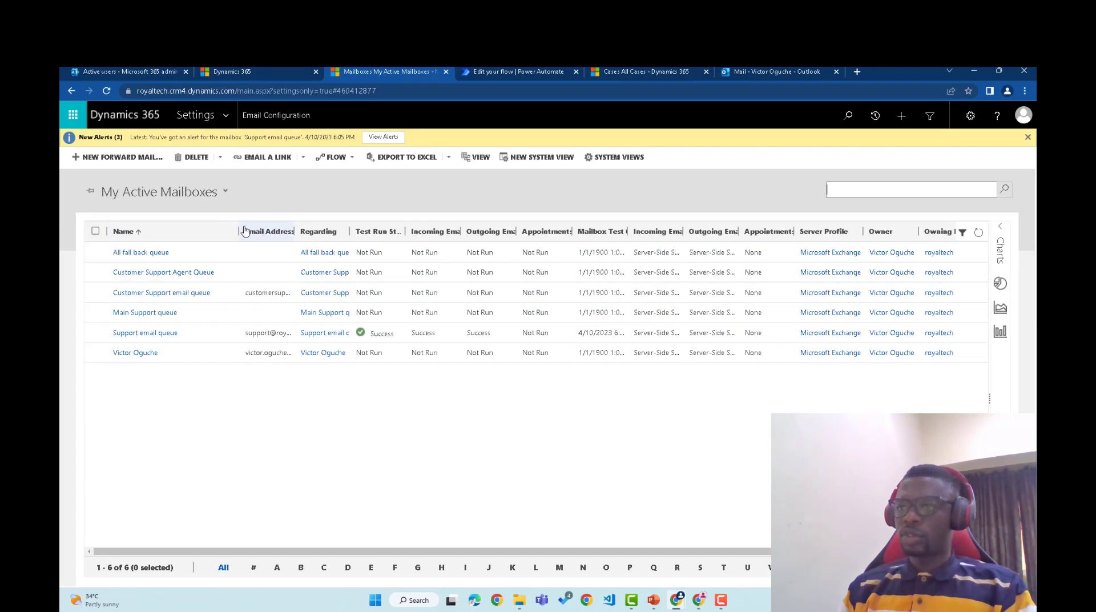
Approve the primary email of the Customer Support email queue mailbox and run Test & Enable Mailbox, allowing synchronization with this organization.
left_click(178, 295)
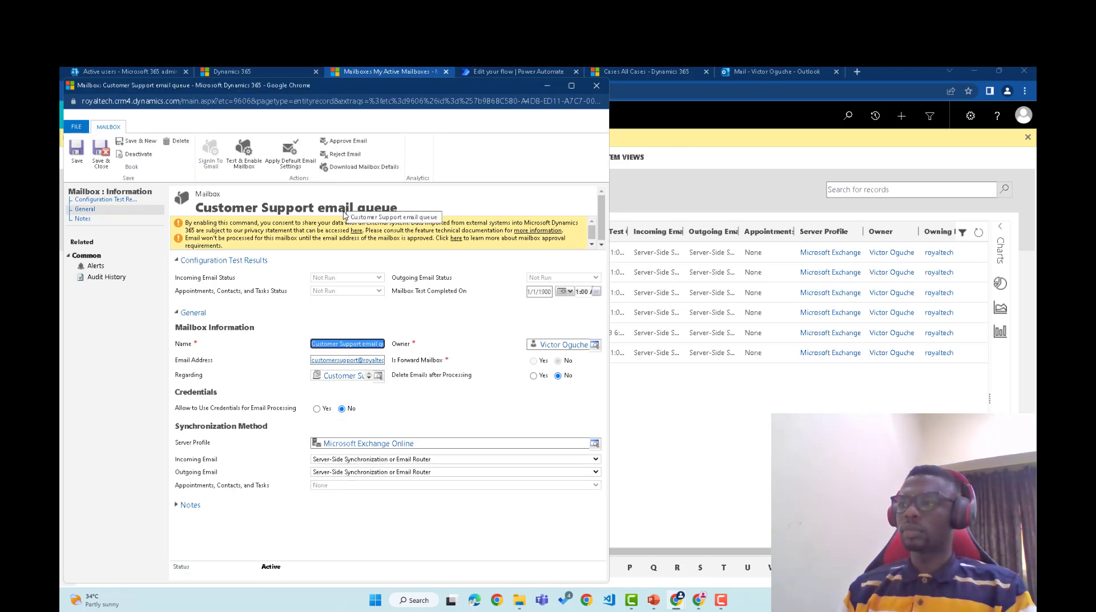
left_click(341, 143)
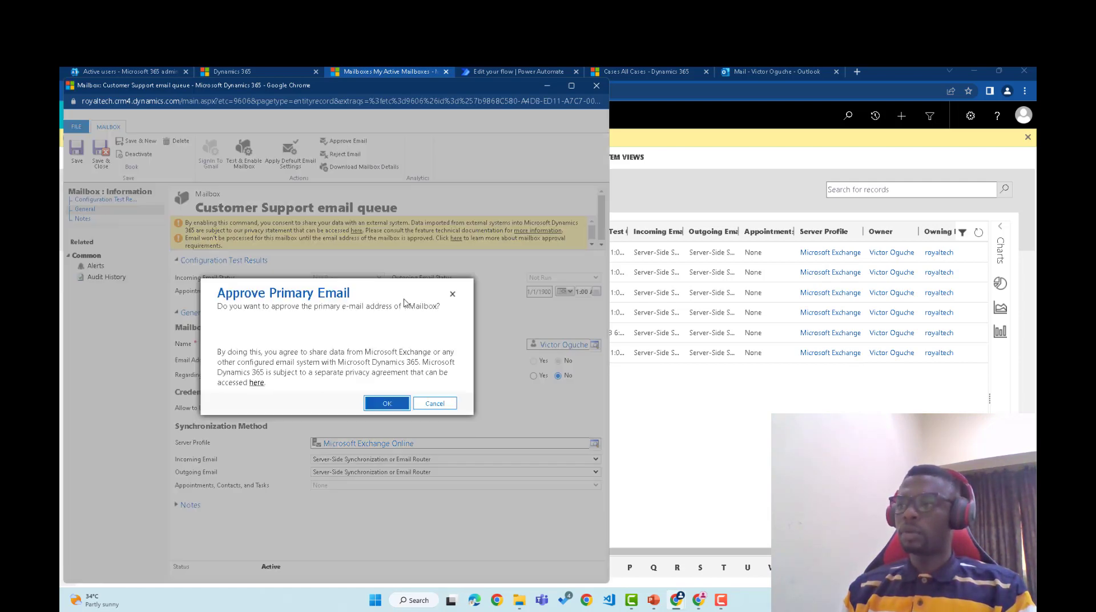
left_click(390, 403)
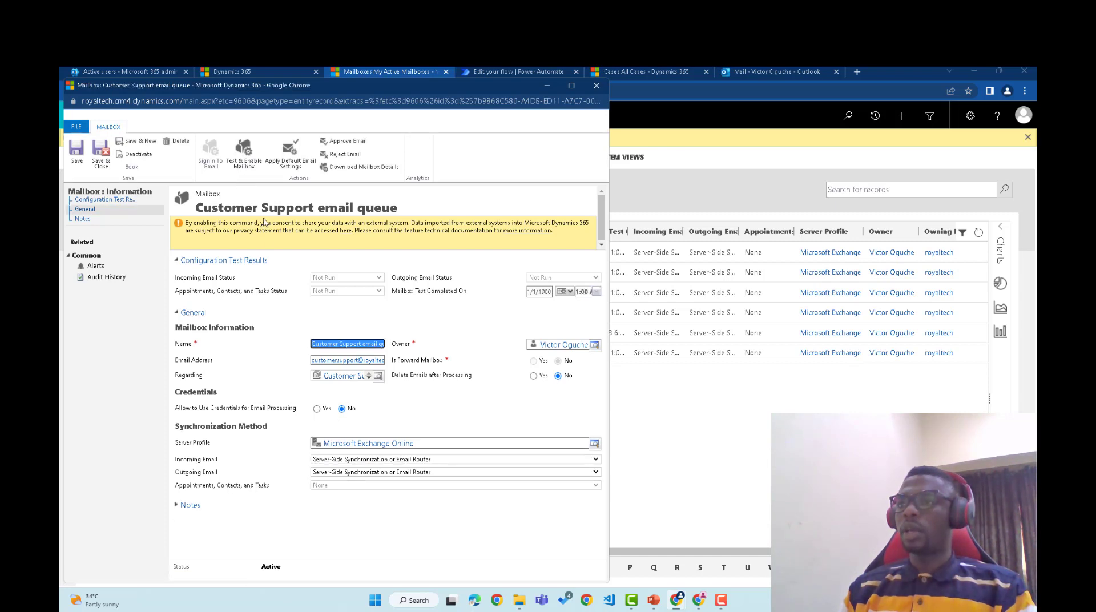
left_click(244, 152)
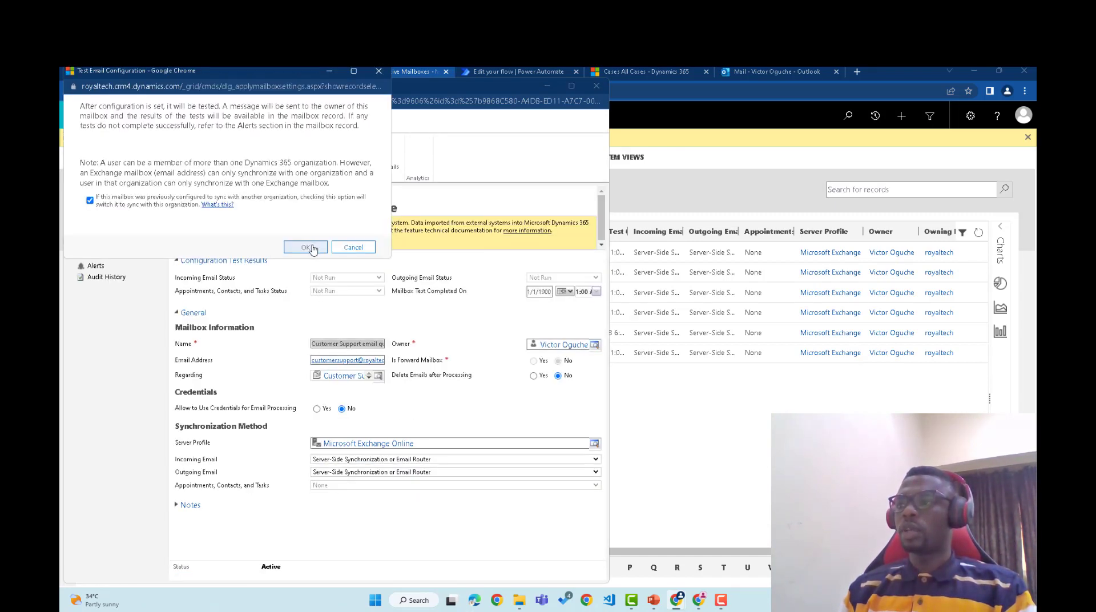
left_click(310, 249)
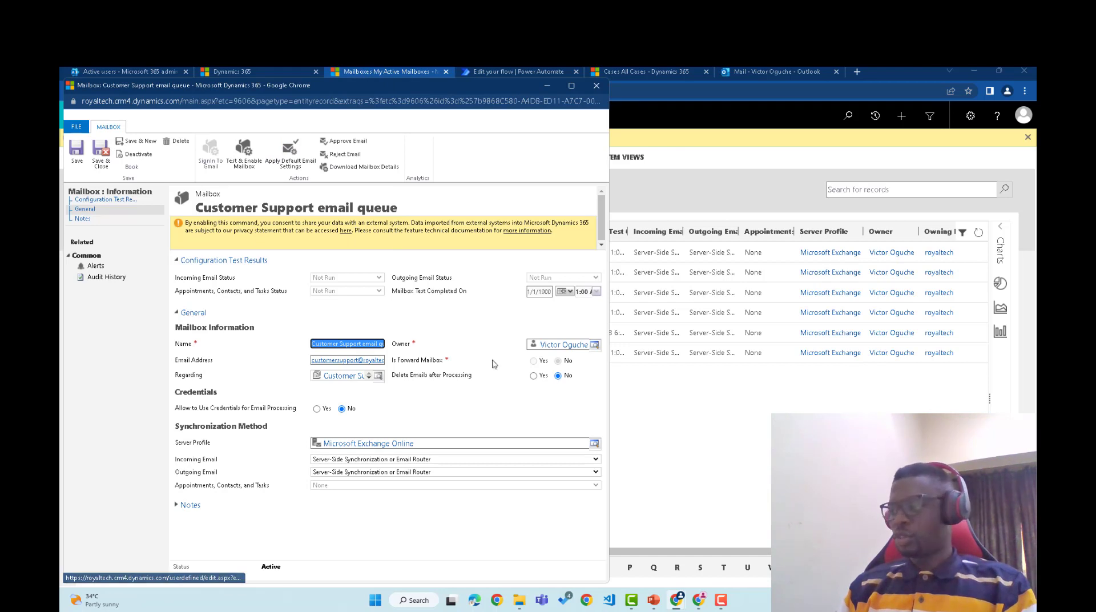
Switch to the customer support Outlook inbox and reload it to check for new mail.
mouse_move(678, 603)
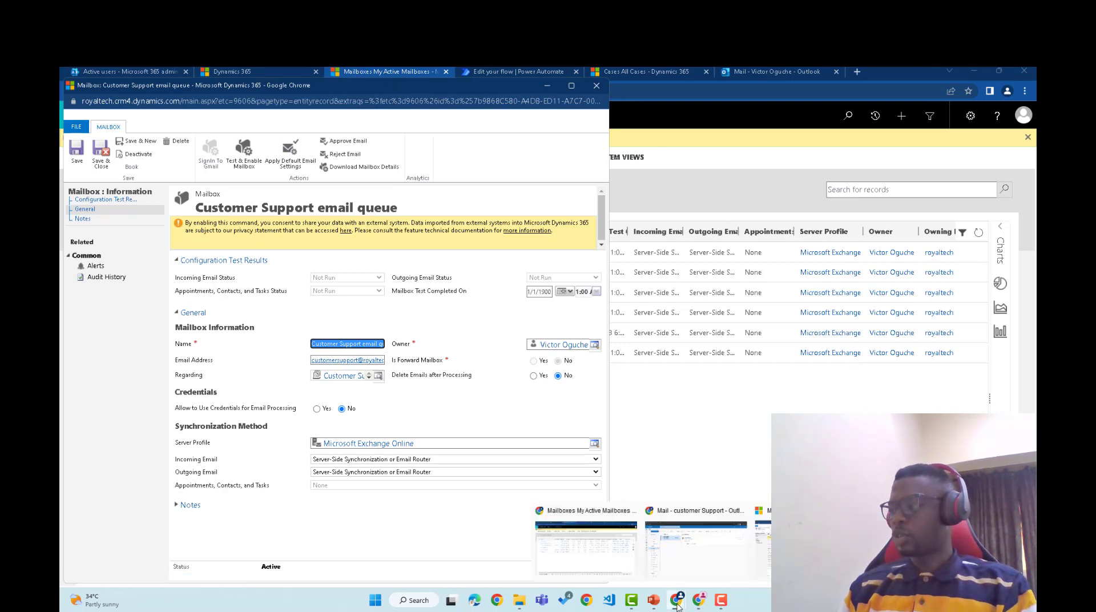
left_click(691, 565)
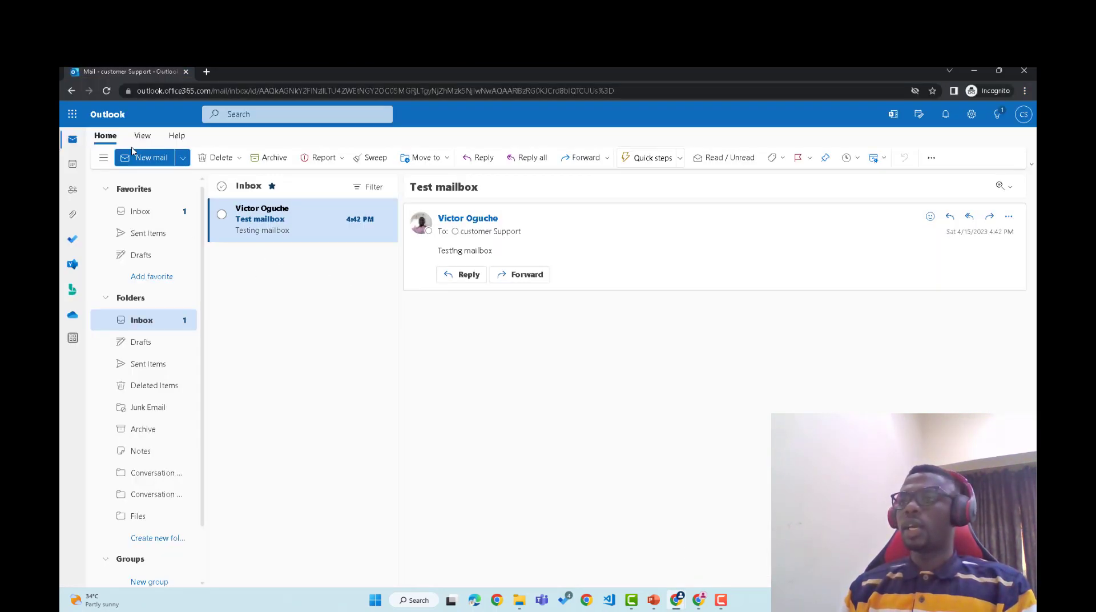
left_click(107, 92)
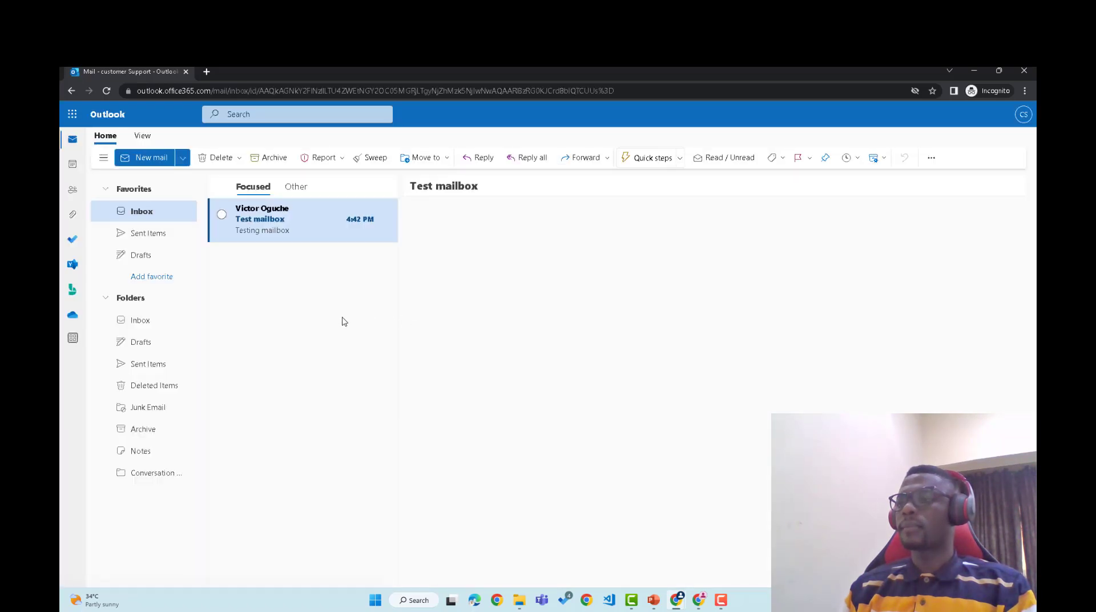
Return to the Dynamics 365 mailboxes list and run Test & Enable Mailbox on Customer Support email queue, allowing synchronization with this organization.
mouse_move(674, 607)
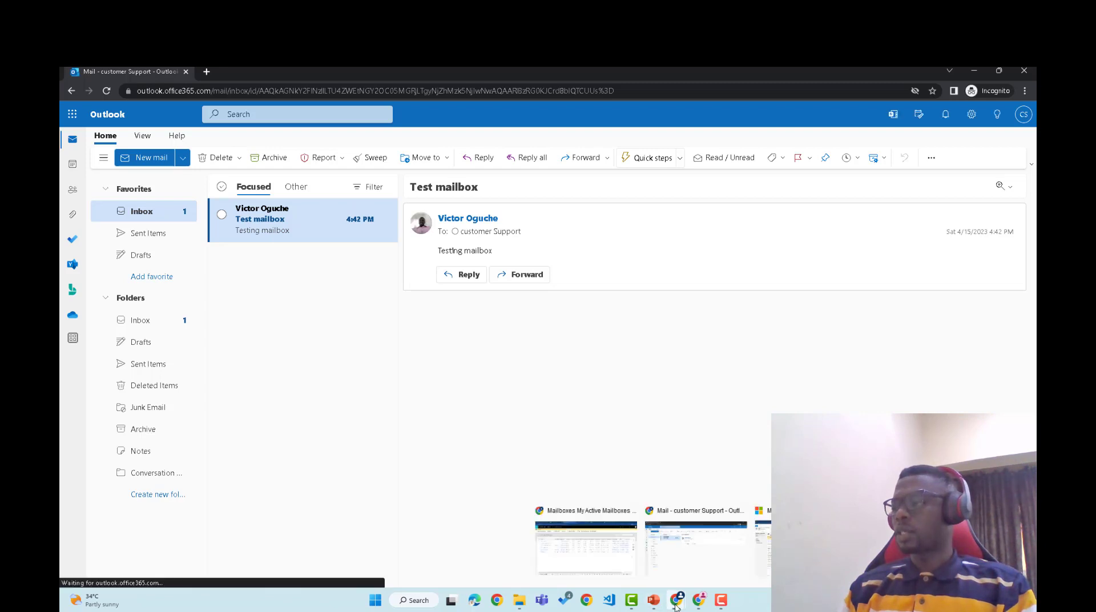
left_click(597, 551)
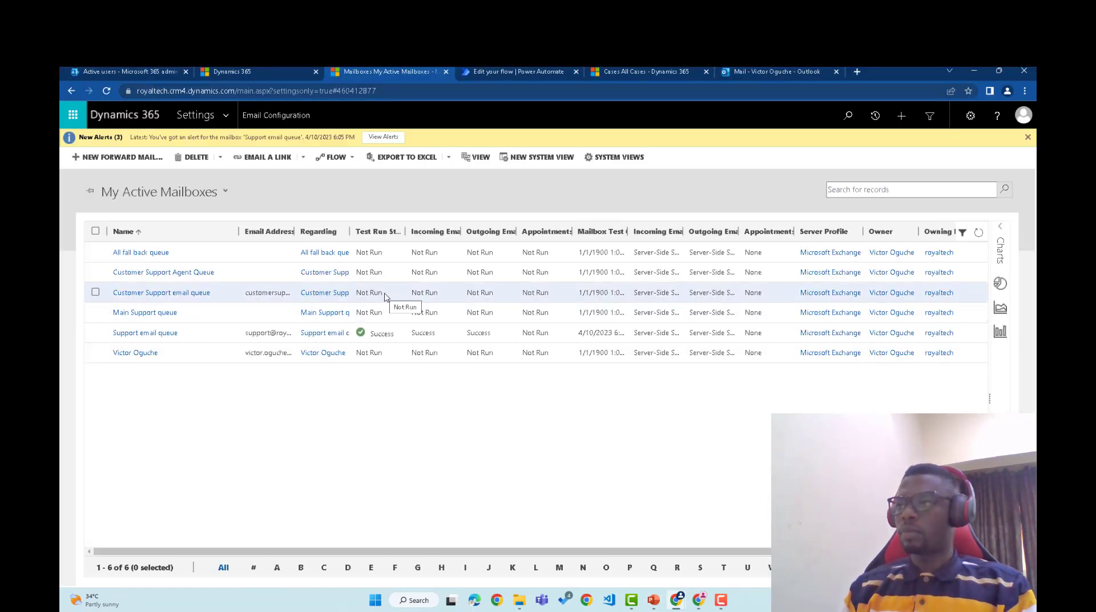
left_click(96, 293)
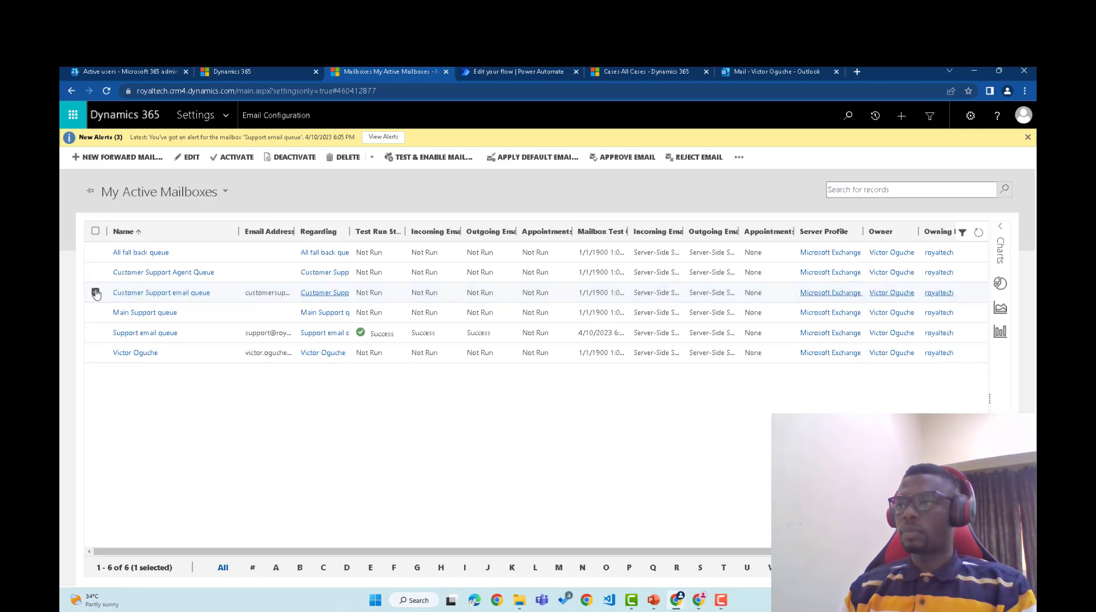
left_click(432, 160)
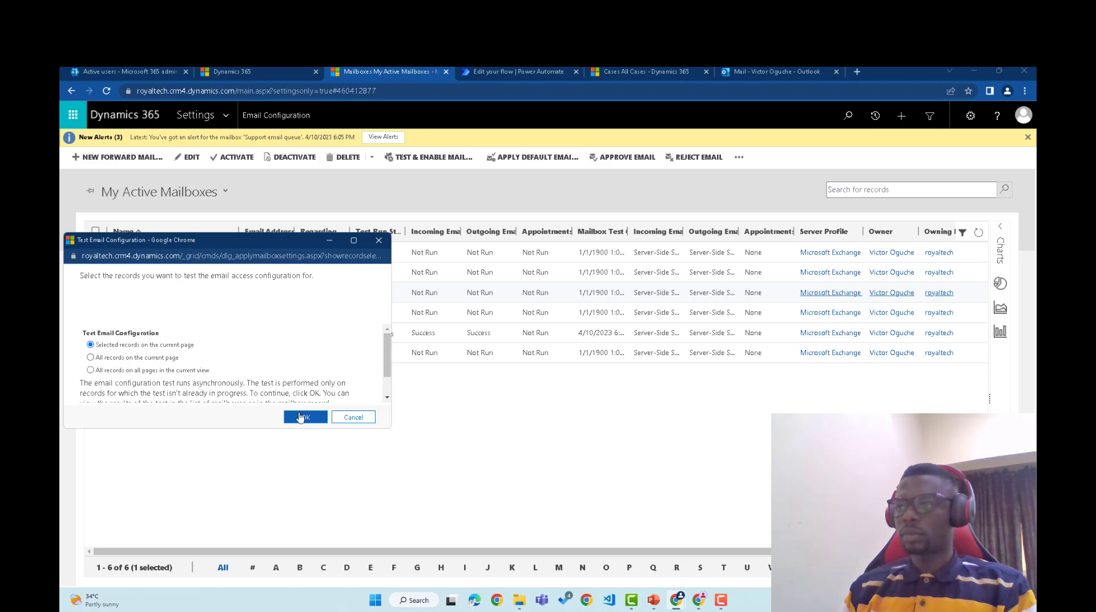
left_click(302, 418)
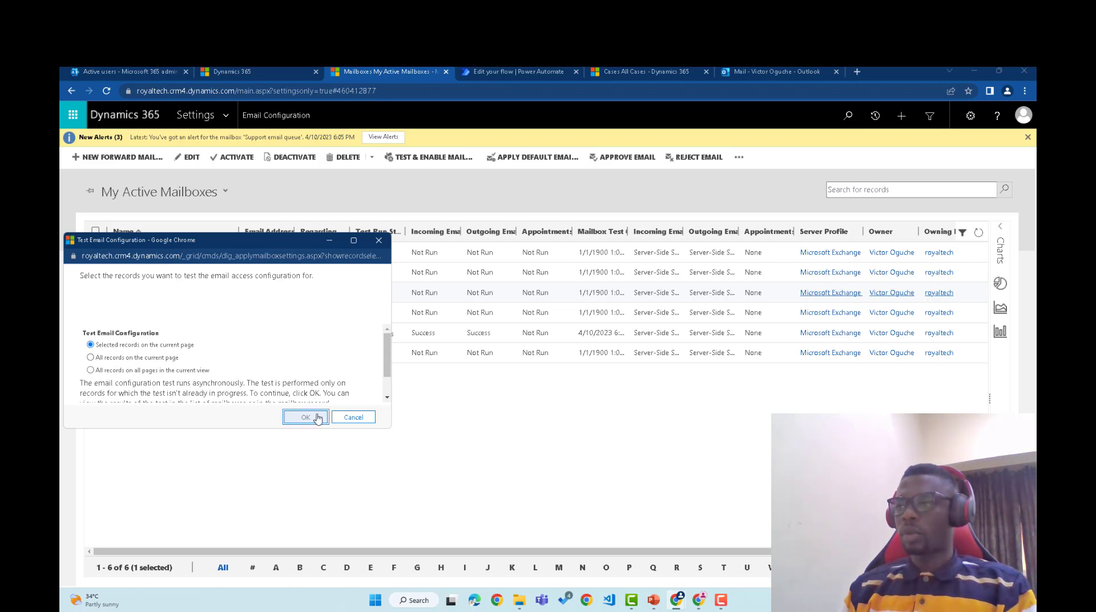
scroll(329, 410, "down", 1)
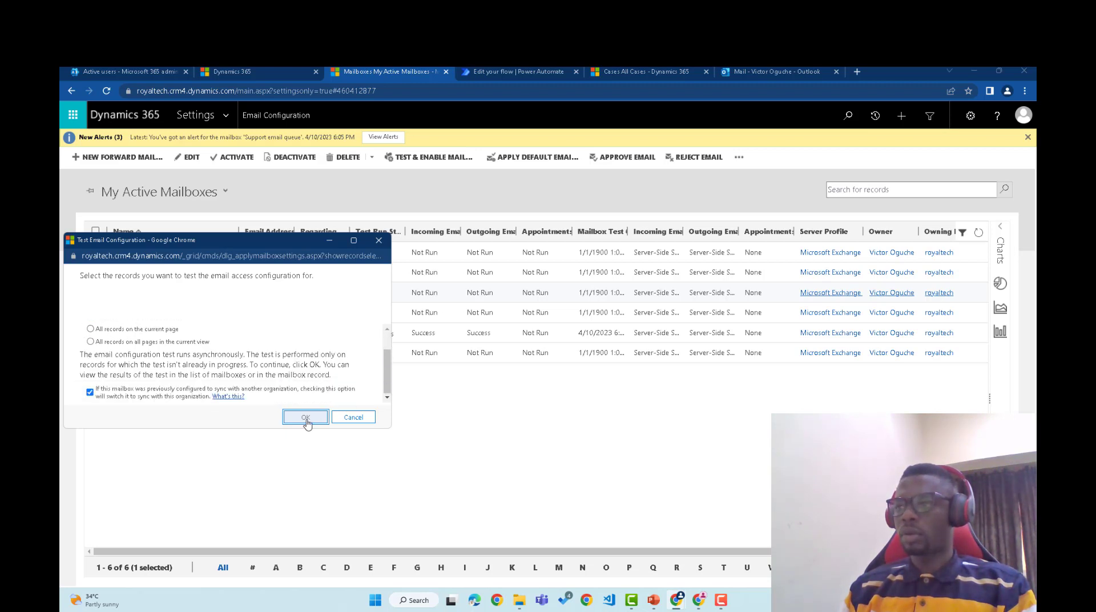
left_click(305, 417)
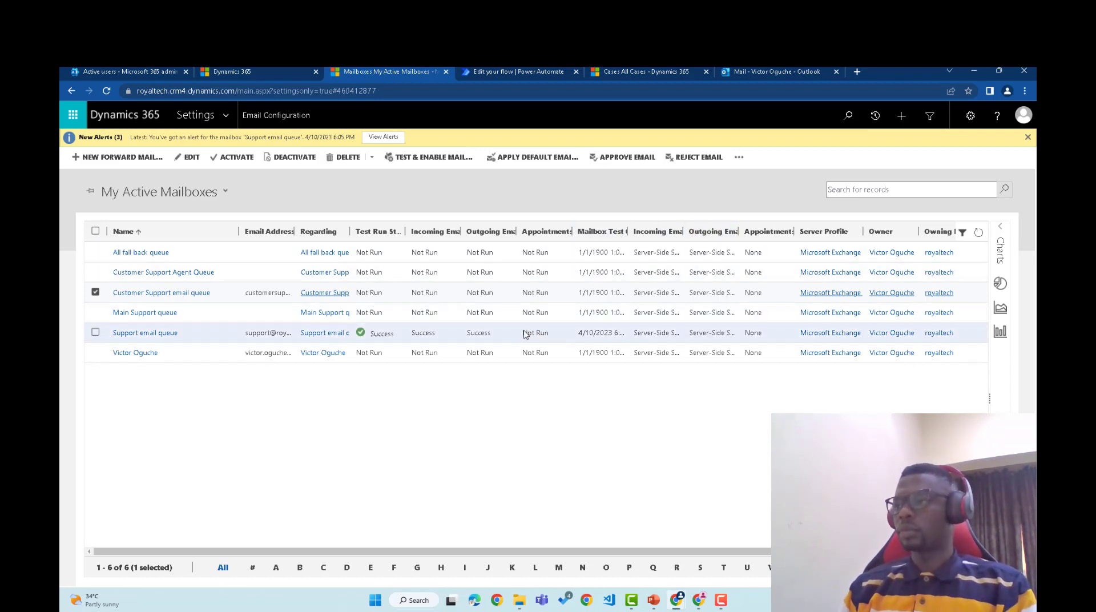
Rerun Test & Enable Mailbox from the Customer Support email queue record, save and close it, and reload the mailboxes list.
left_click(185, 297)
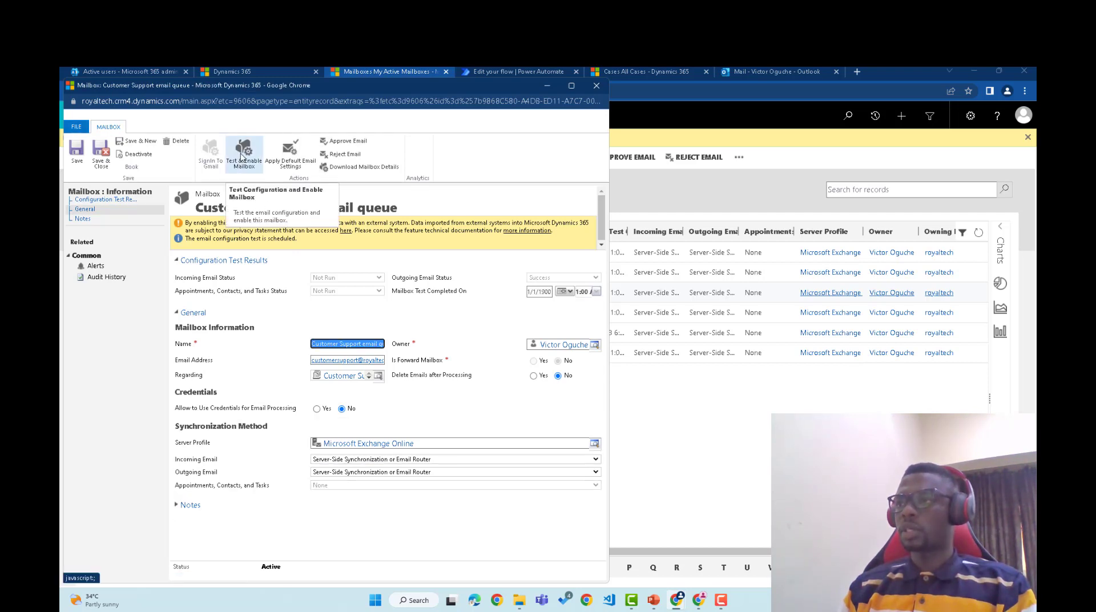
left_click(242, 156)
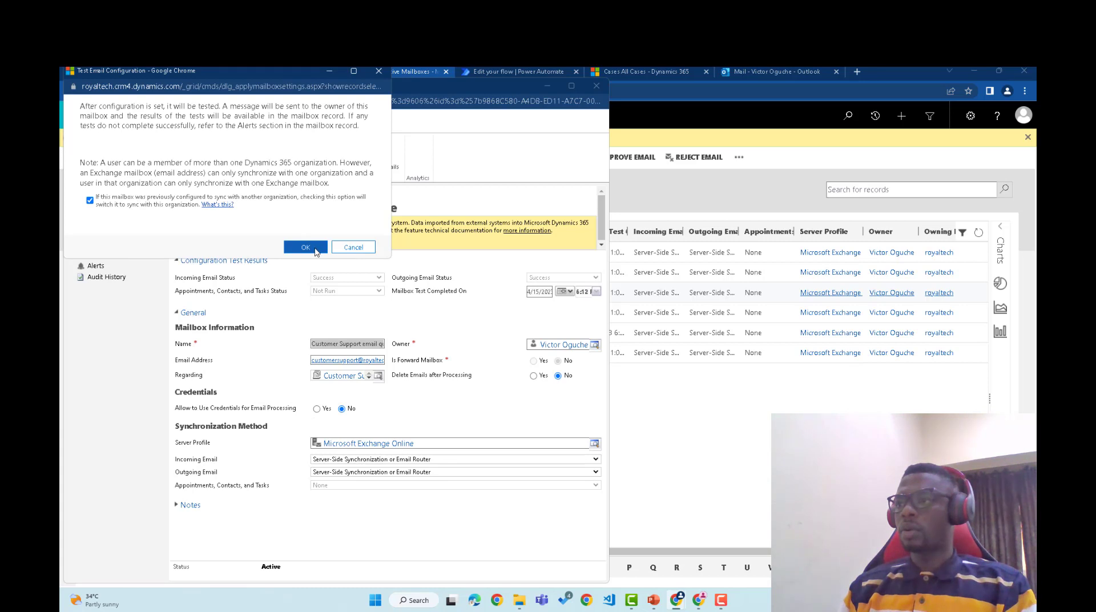
left_click(314, 251)
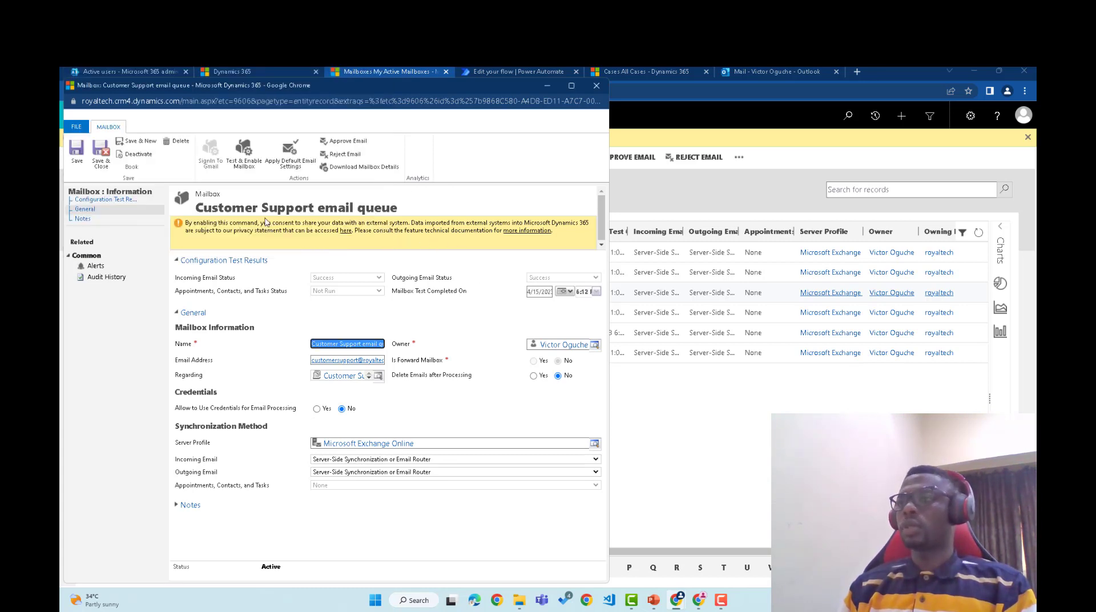
left_click(101, 163)
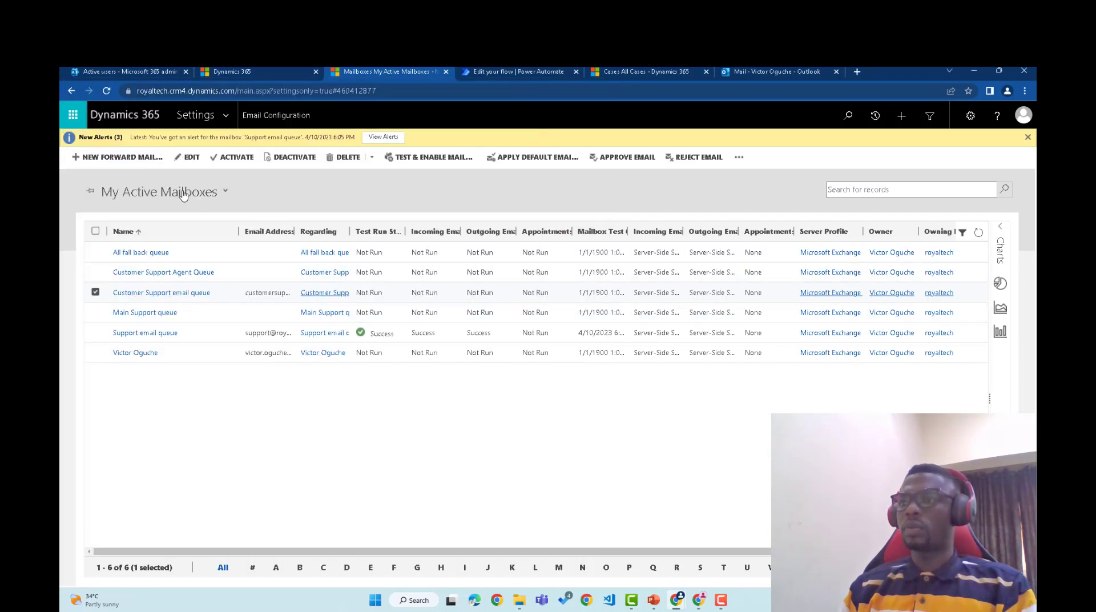
left_click(107, 92)
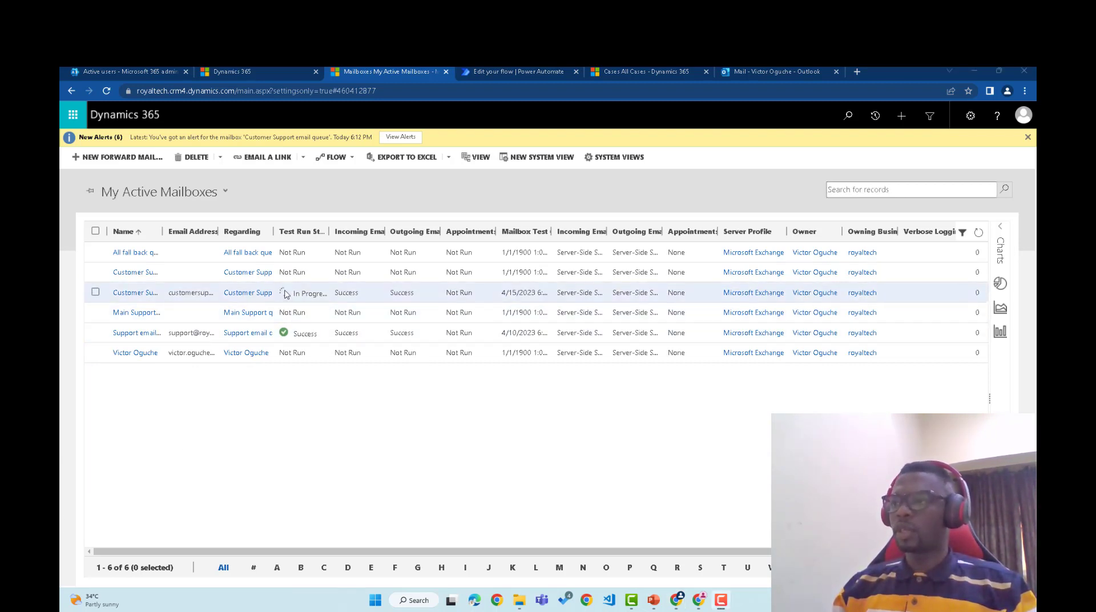
Switch to the customer support Outlook inbox and open the "Your mailbox is now connected to Dynamics 365" emails.
mouse_move(672, 603)
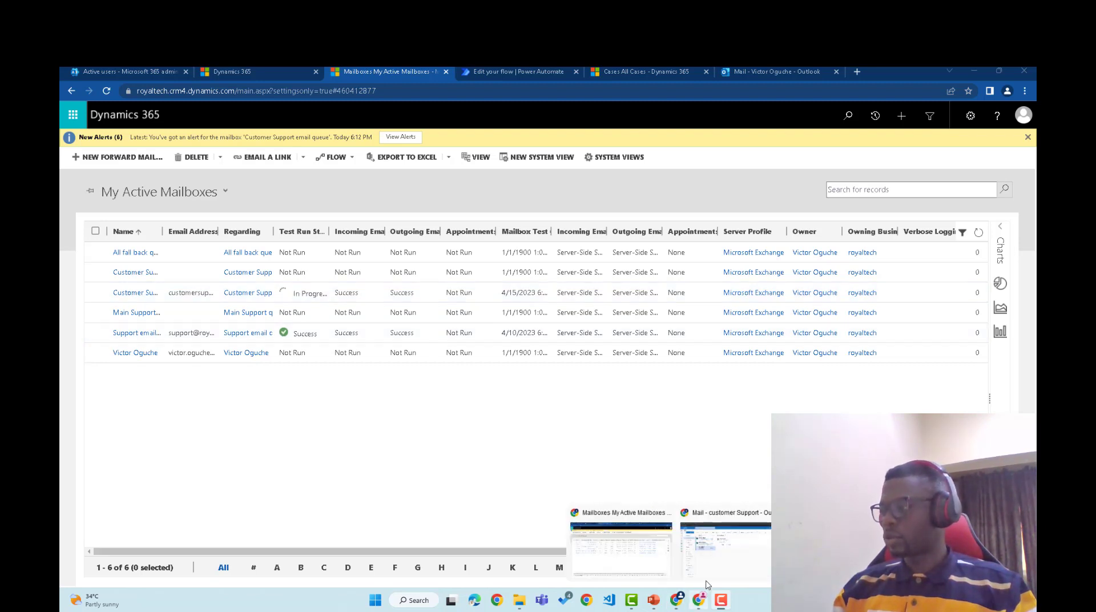
left_click(725, 564)
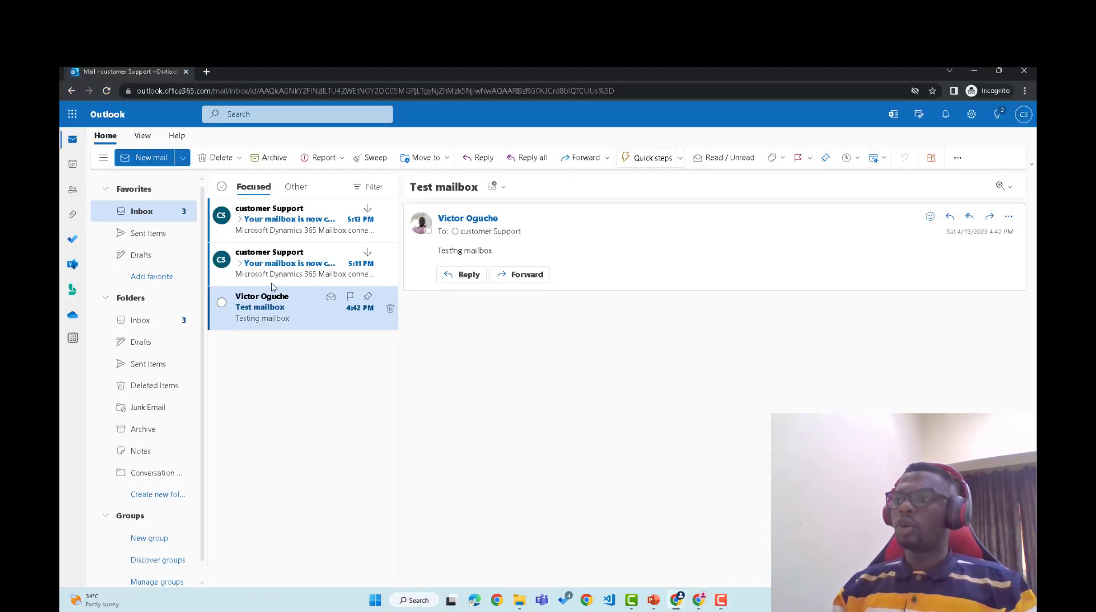
left_click(287, 230)
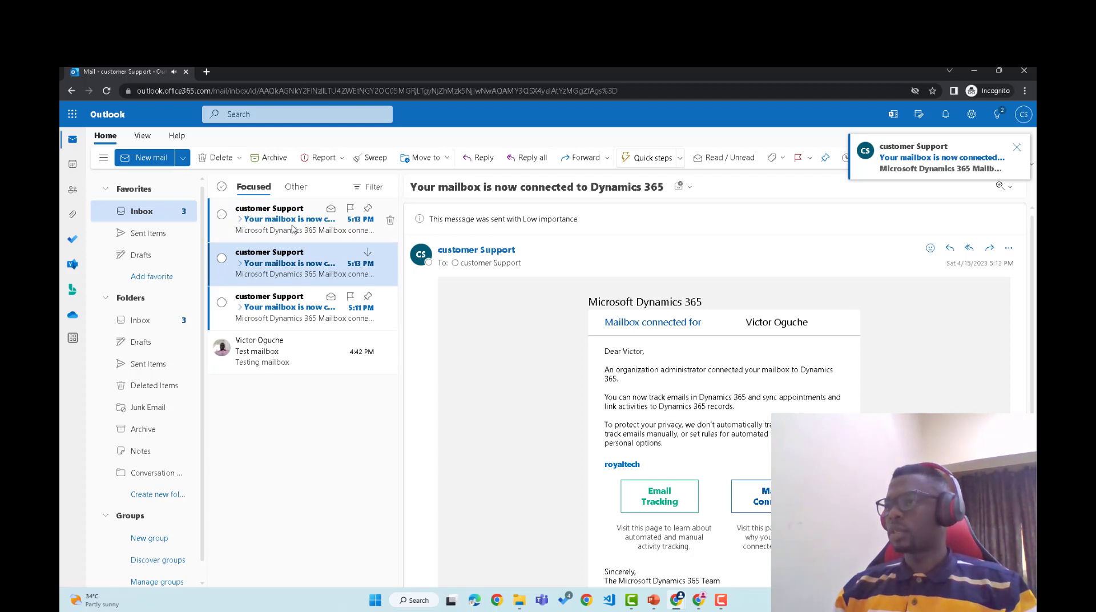
left_click(292, 229)
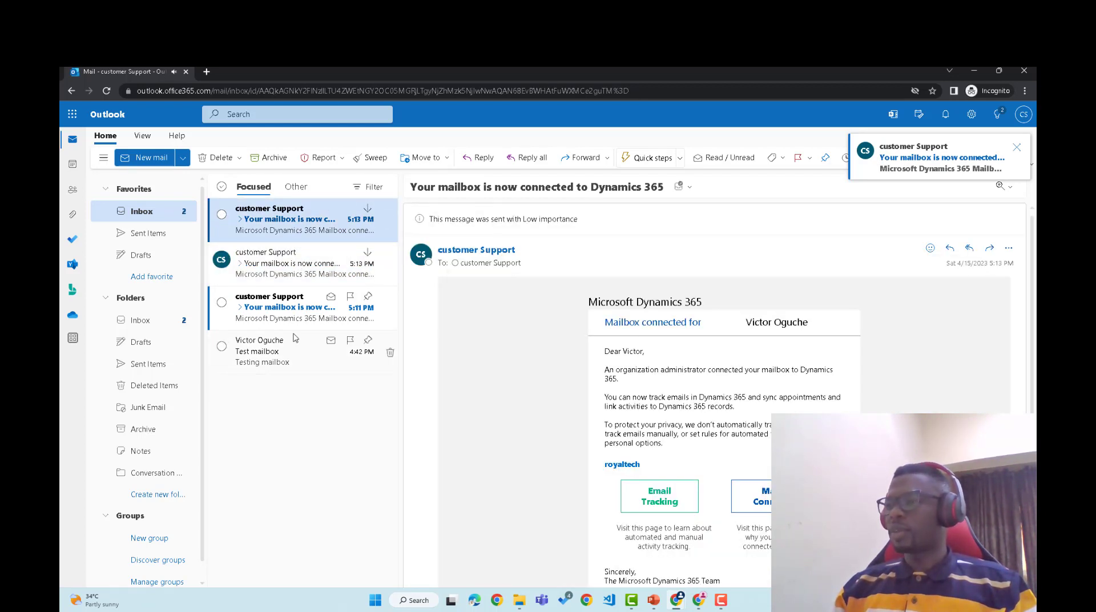
left_click(306, 317)
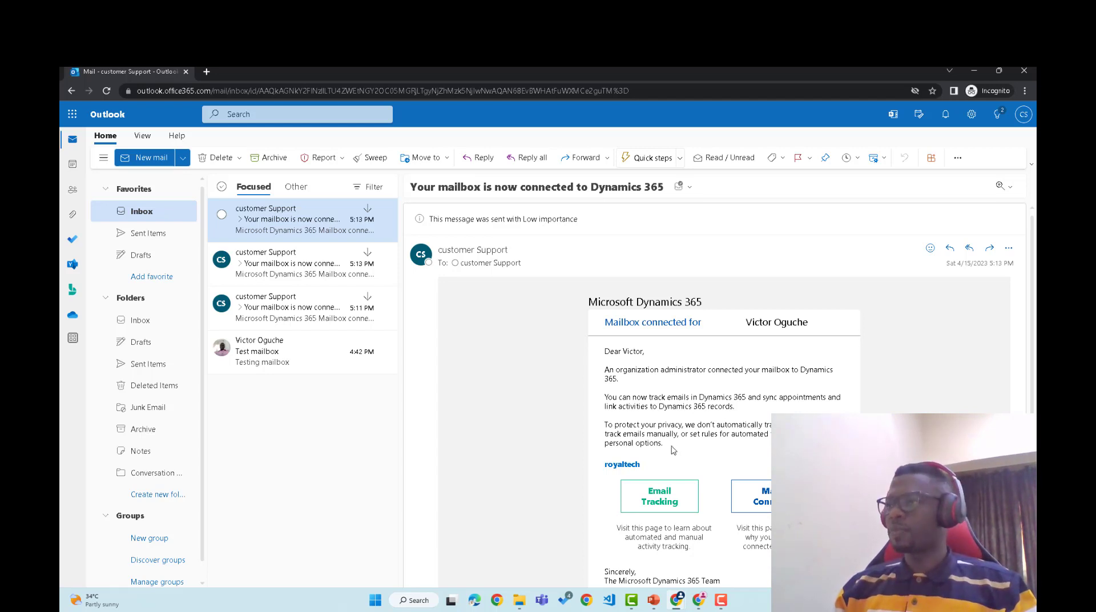
Return to the Dynamics 365 mailboxes list and reload it to check the test run status of the Customer Support email queue.
mouse_move(700, 608)
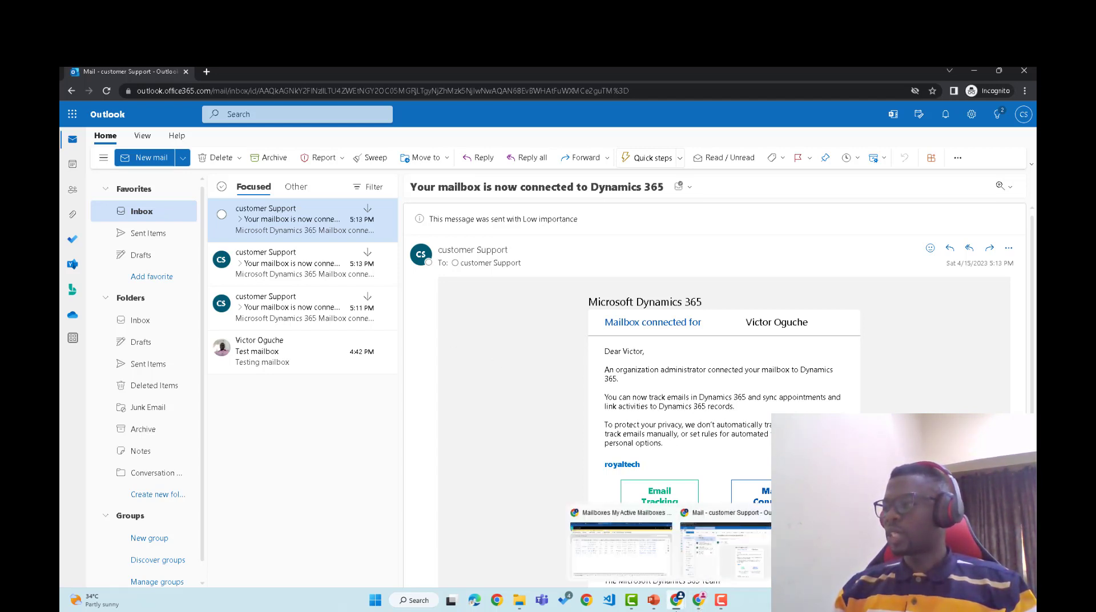
left_click(642, 550)
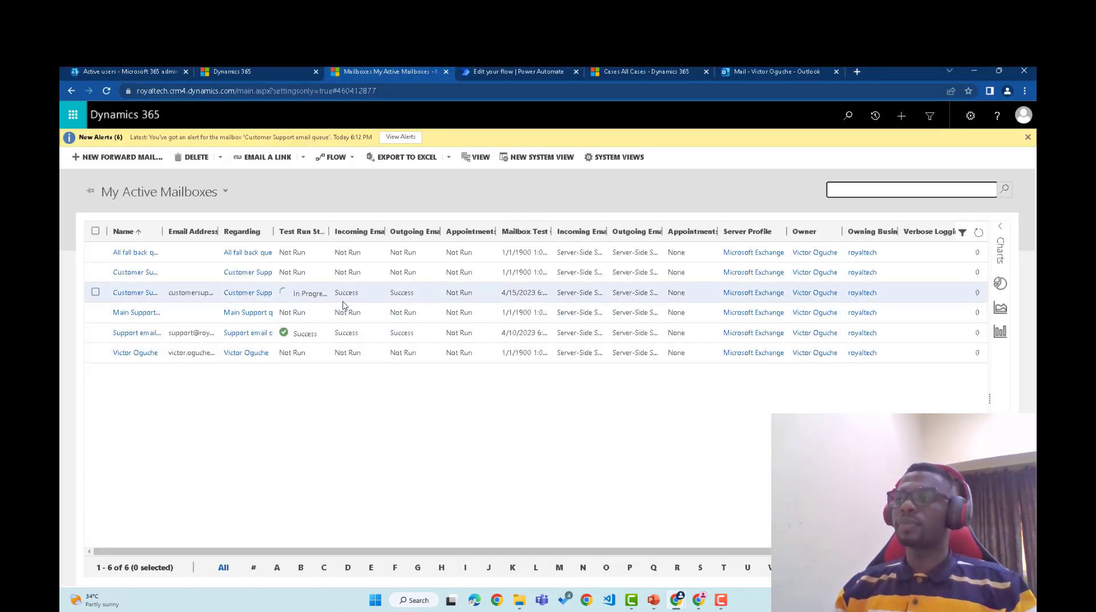
left_click(106, 90)
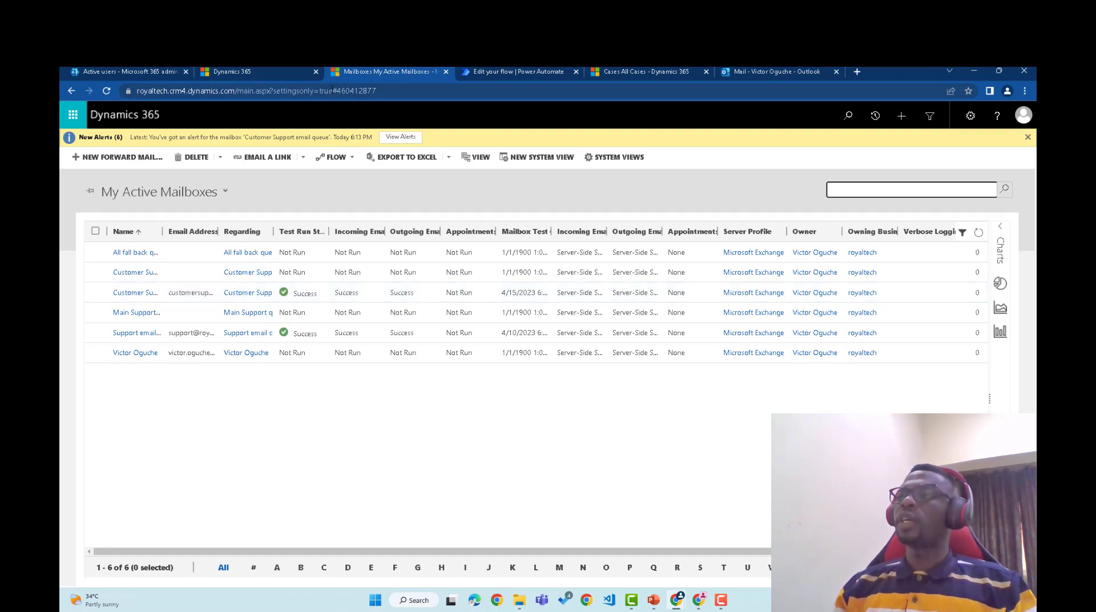
Switch to the PowerPoint presentation and show the "Demo" slide about testing the configuration.
mouse_move(653, 599)
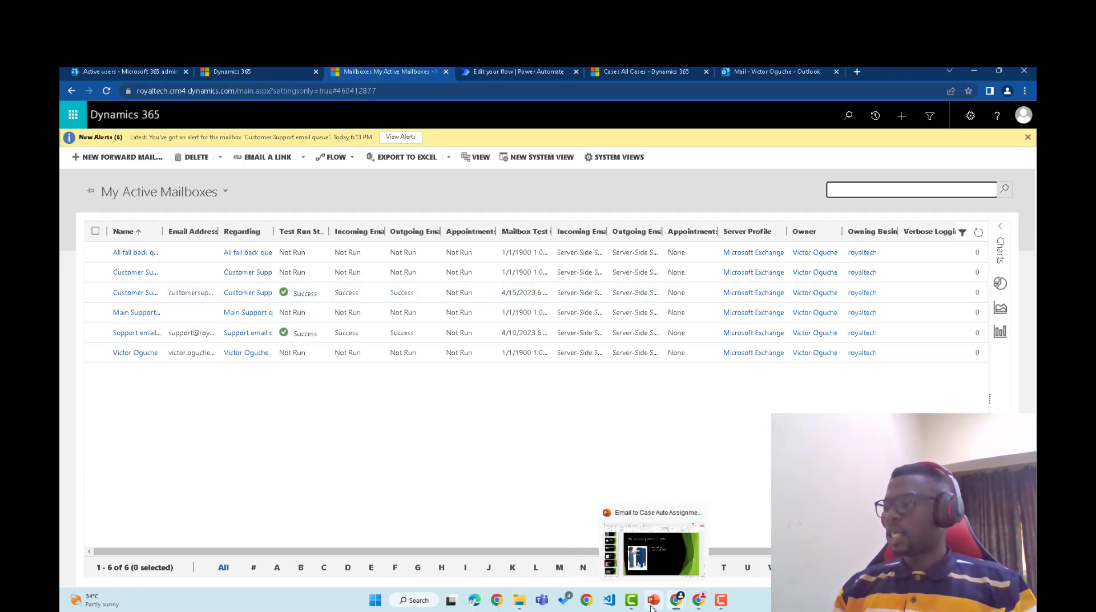
left_click(652, 566)
left_click(118, 519)
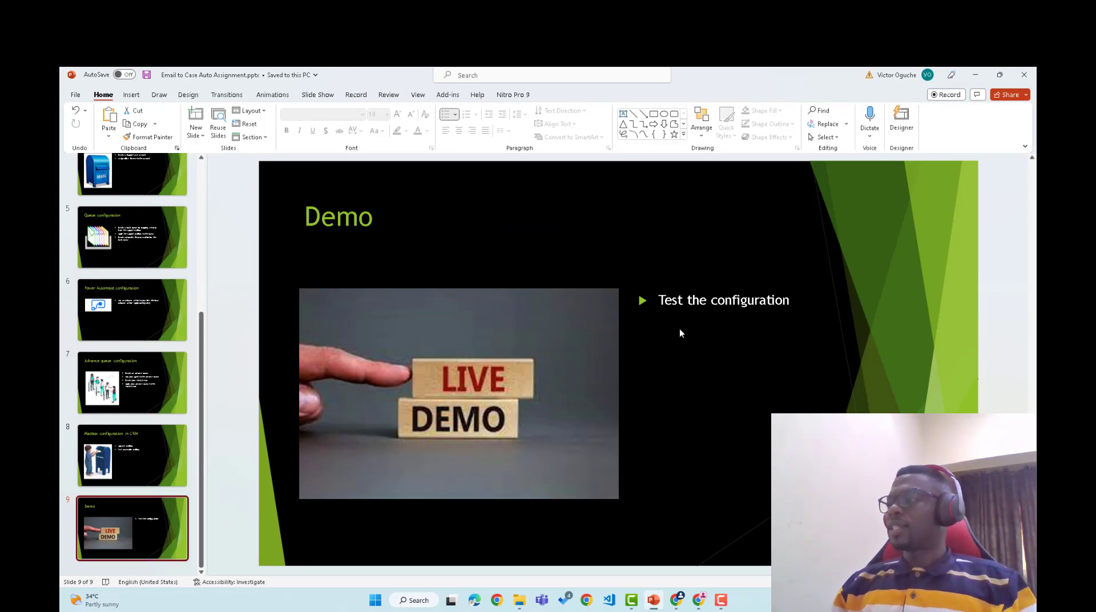
Return to Dynamics 365, open the Customer Service Hub app from the admin center, and show its cases in the All Cases view.
mouse_move(655, 603)
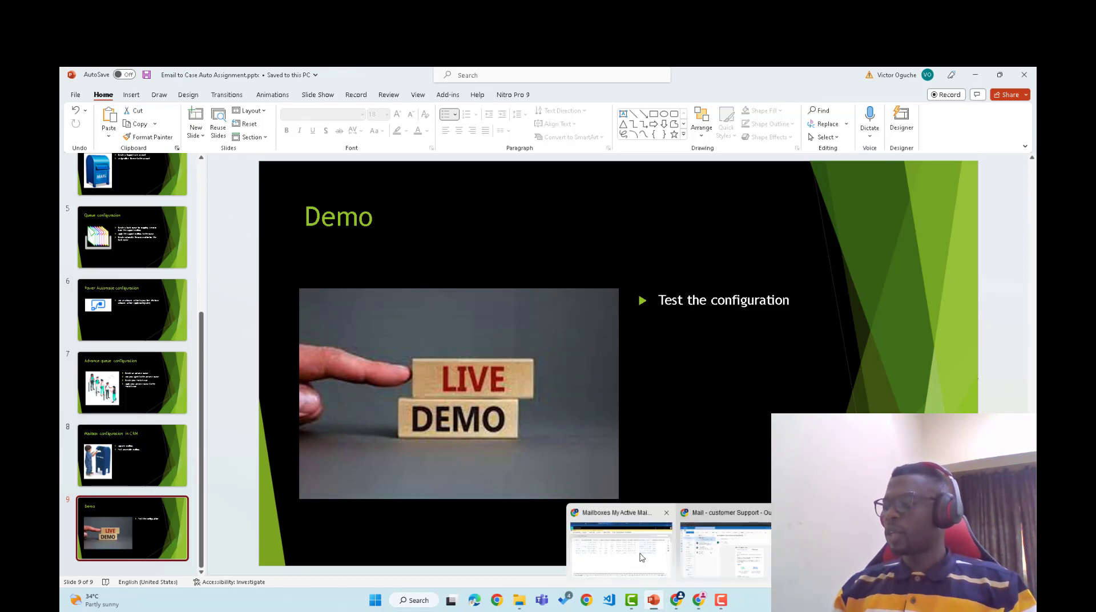
left_click(641, 556)
left_click(224, 69)
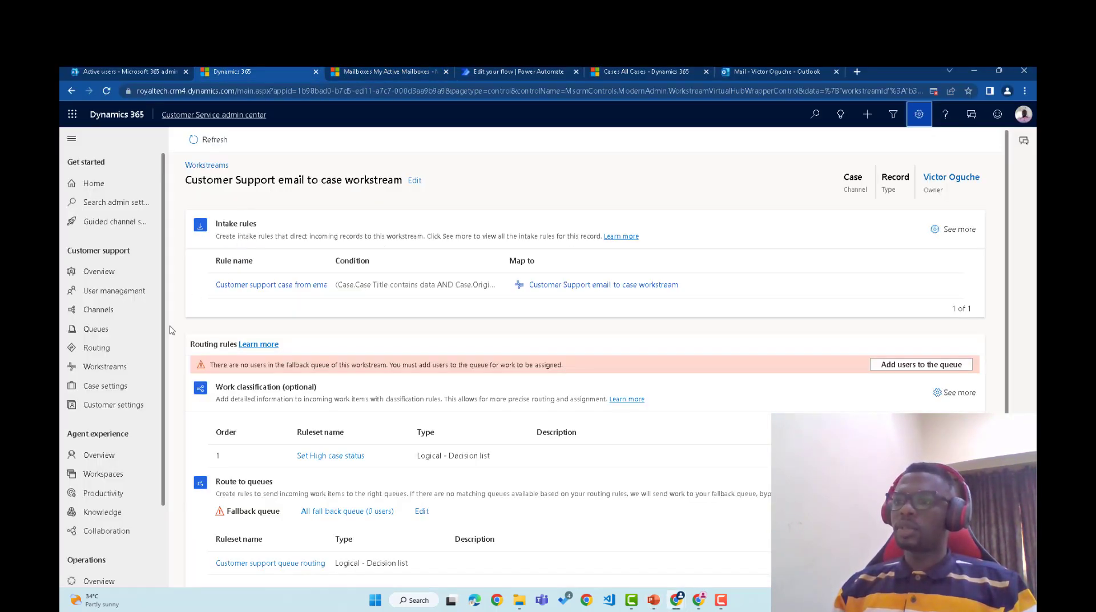
left_click(230, 116)
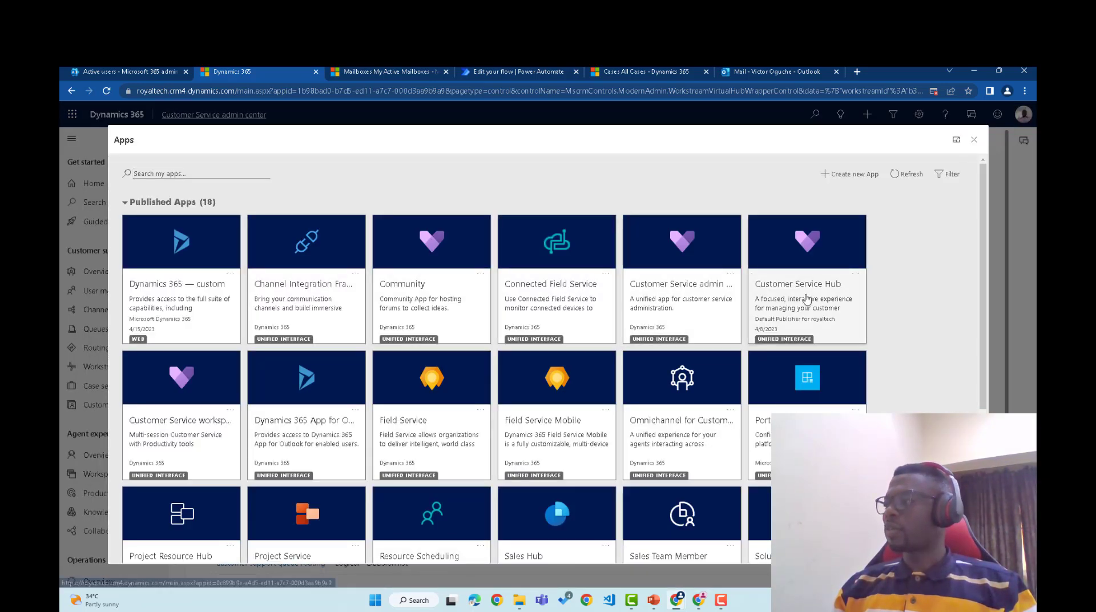
left_click(806, 298)
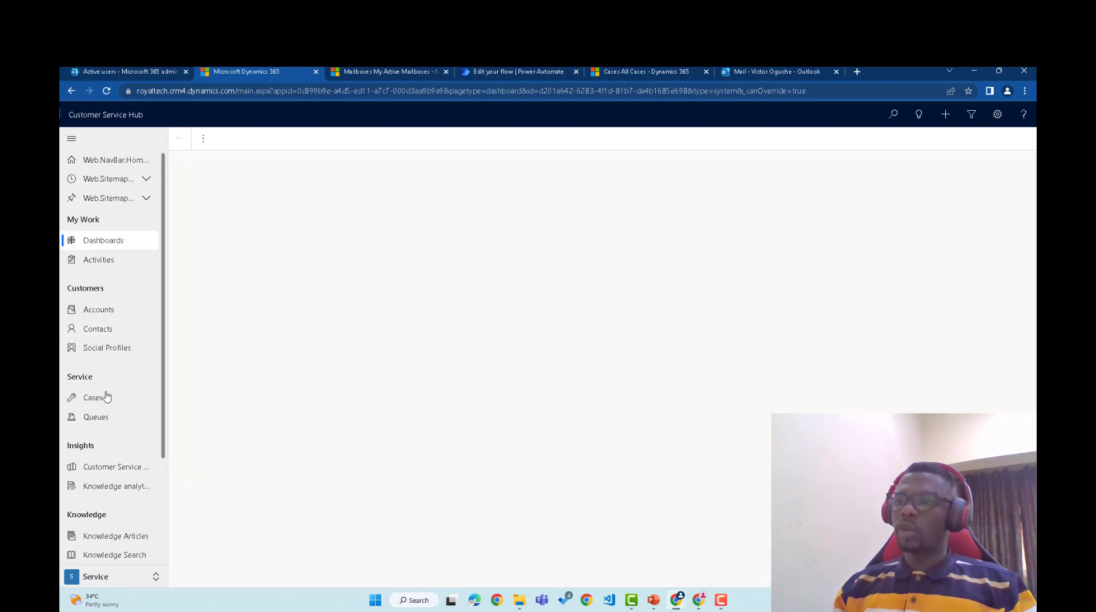
left_click(106, 396)
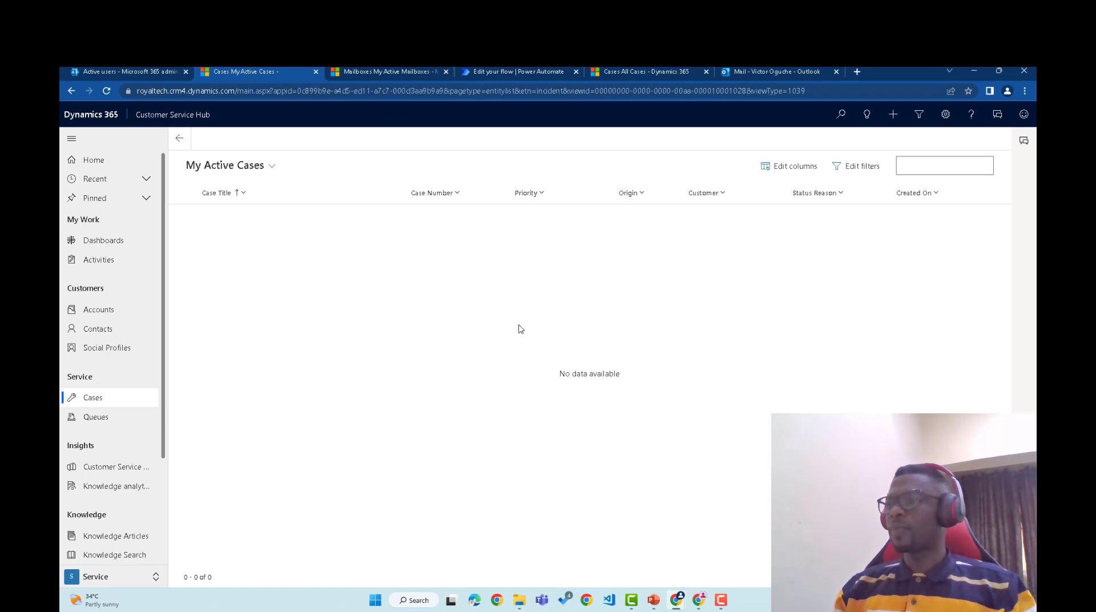
left_click(251, 165)
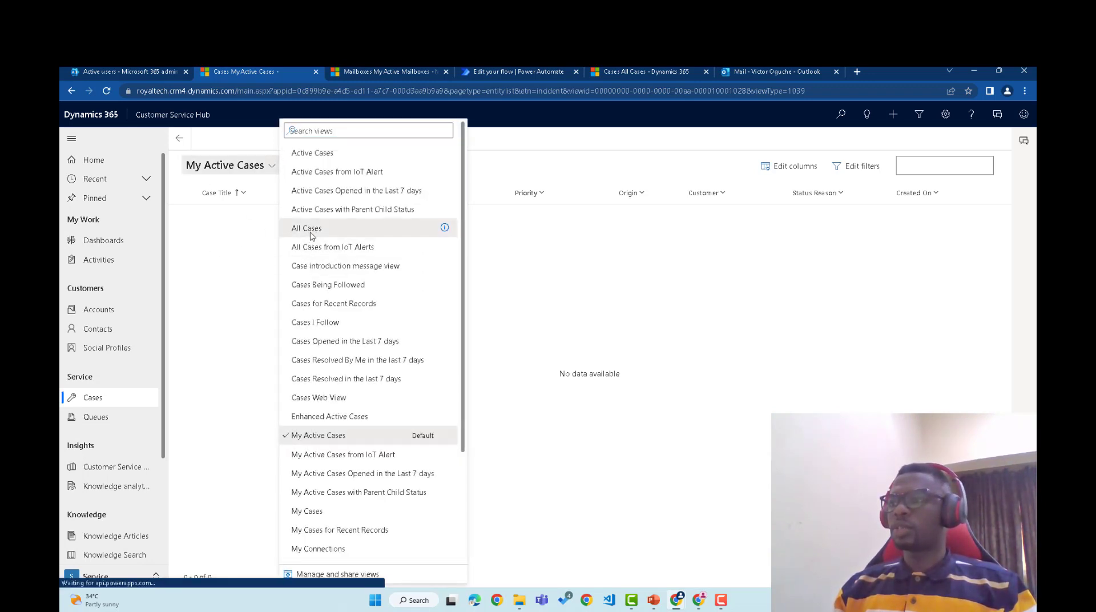
left_click(311, 232)
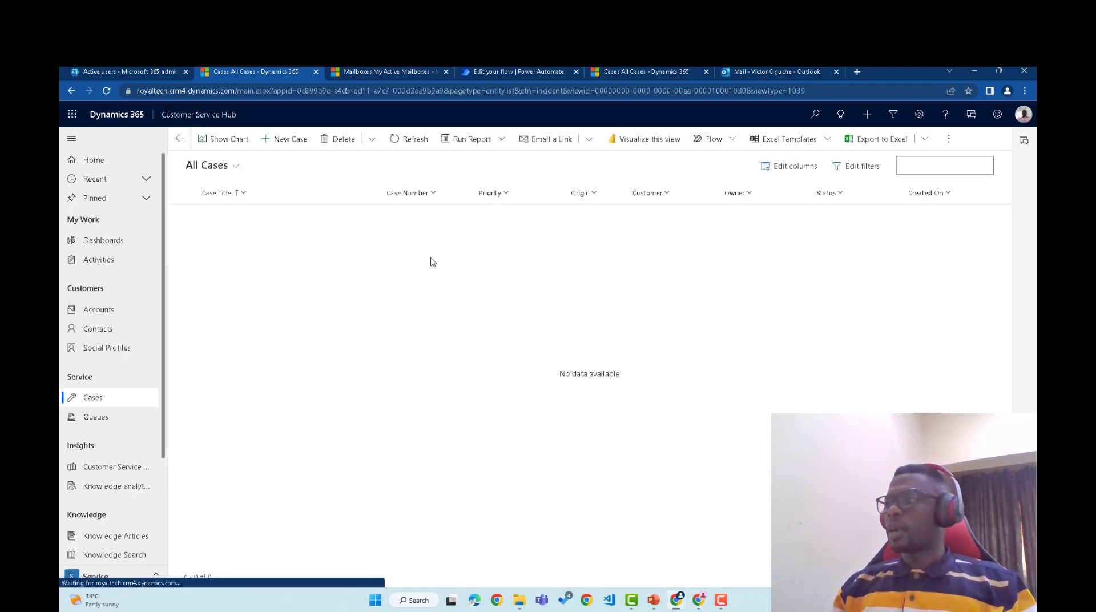
Switch to the support agent's Omnichannel for Customer Service window and check which account is signed in.
mouse_move(699, 602)
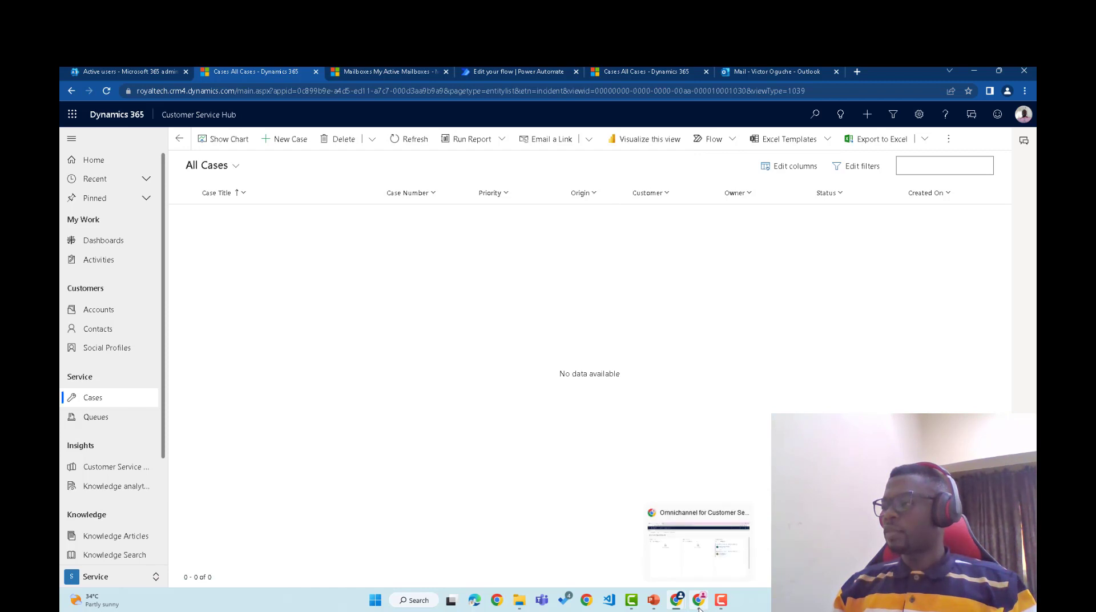
left_click(695, 567)
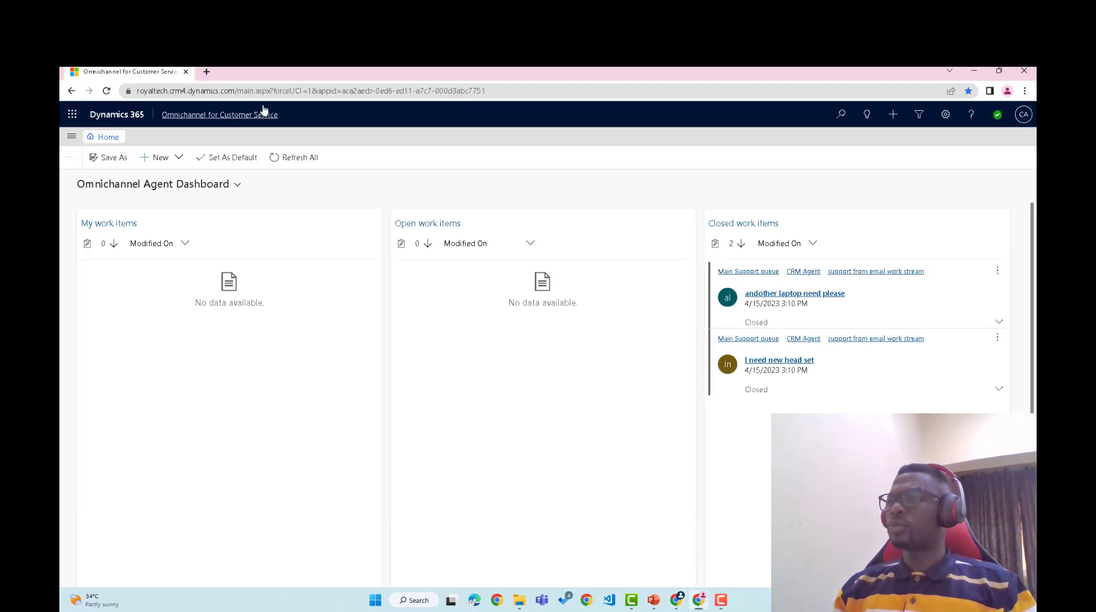
left_click(1022, 116)
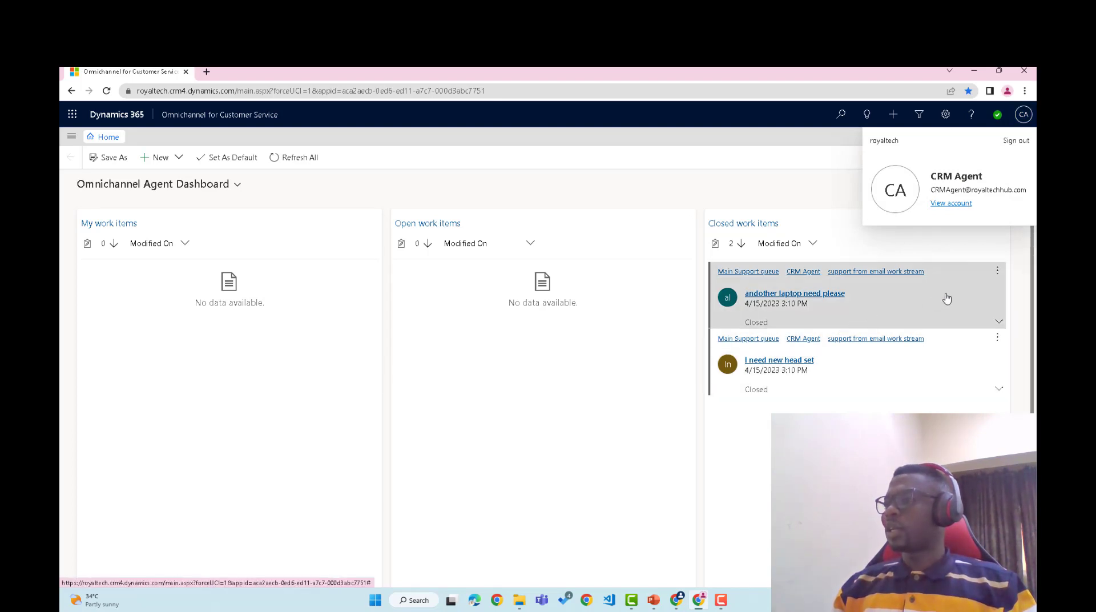
left_click(787, 185)
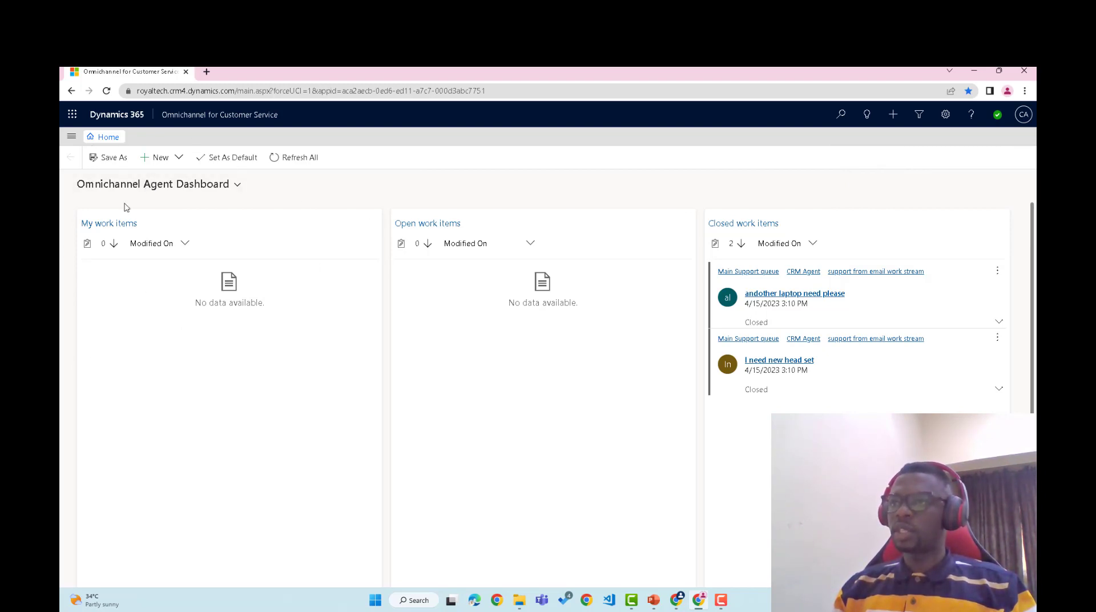
Open the Customer Service Hub app in the support agent's session, leaving the Omnichannel dashboard, and show the agent's cases.
left_click(218, 117)
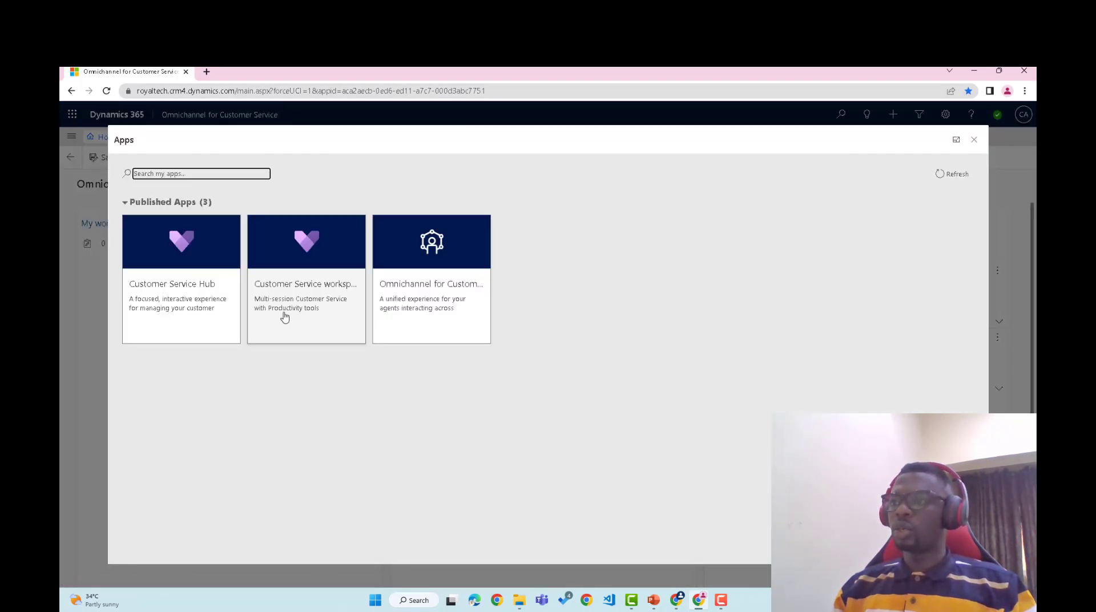
left_click(195, 294)
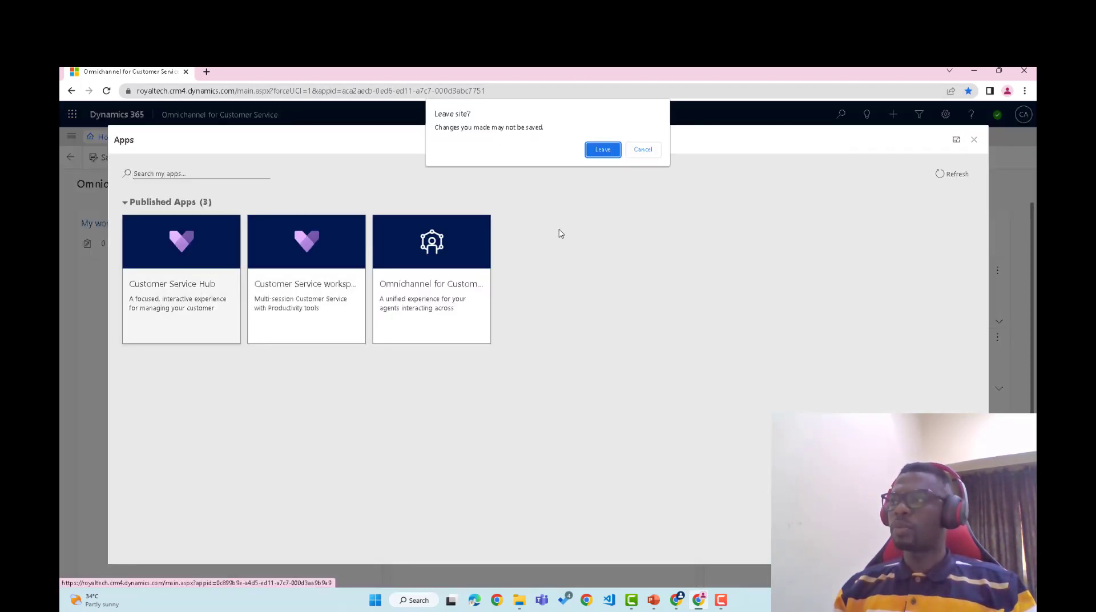
left_click(596, 150)
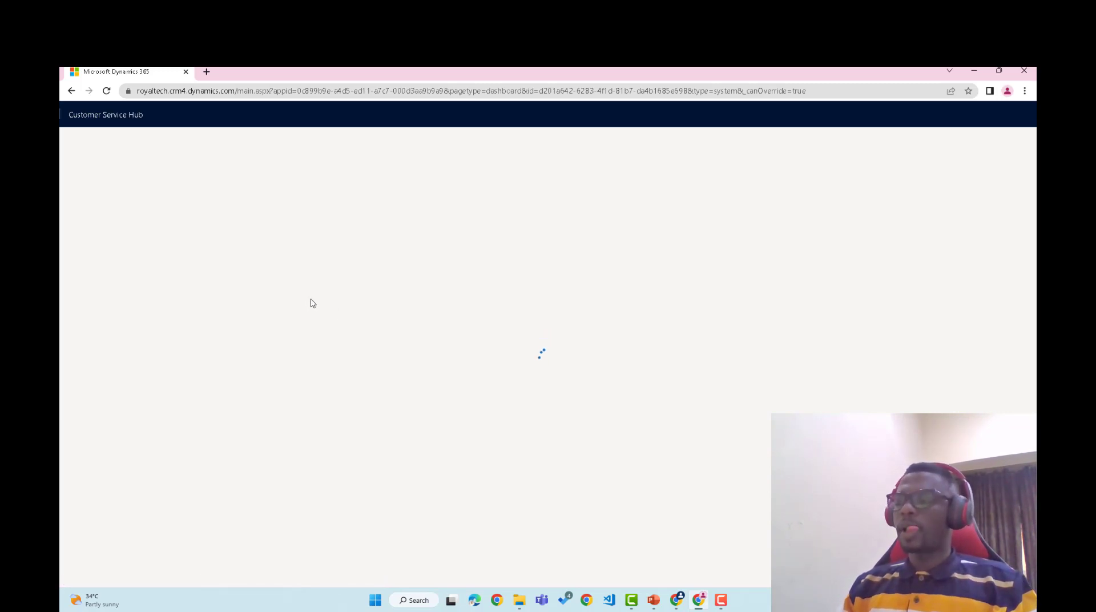
left_click(96, 401)
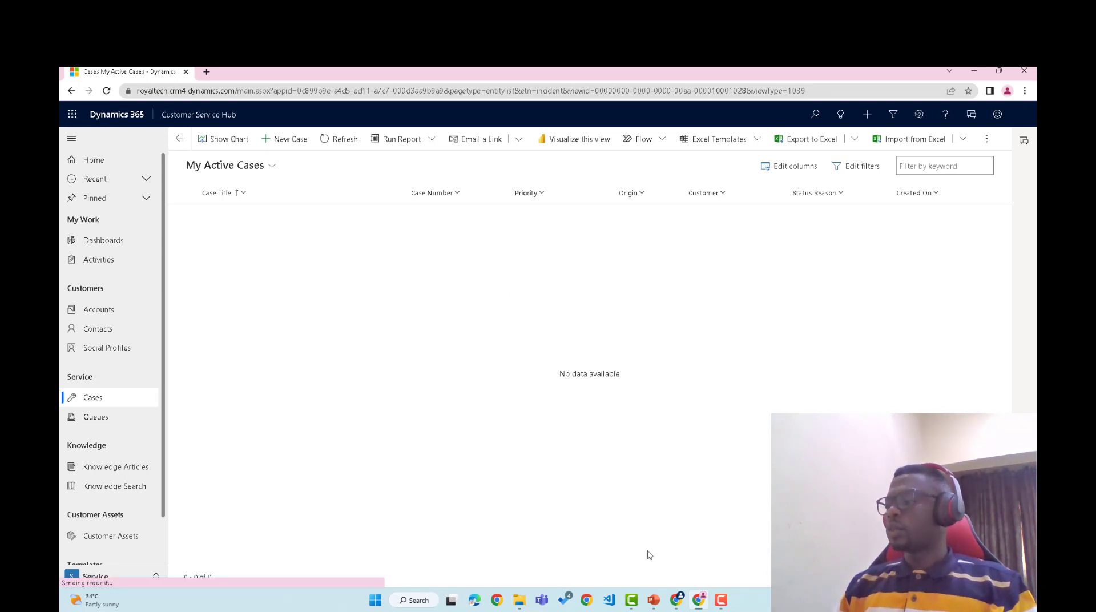
Switch to the administrator's browser window to view its Outlook inbox, and show the customer Support mailbox in the incognito window.
mouse_move(680, 610)
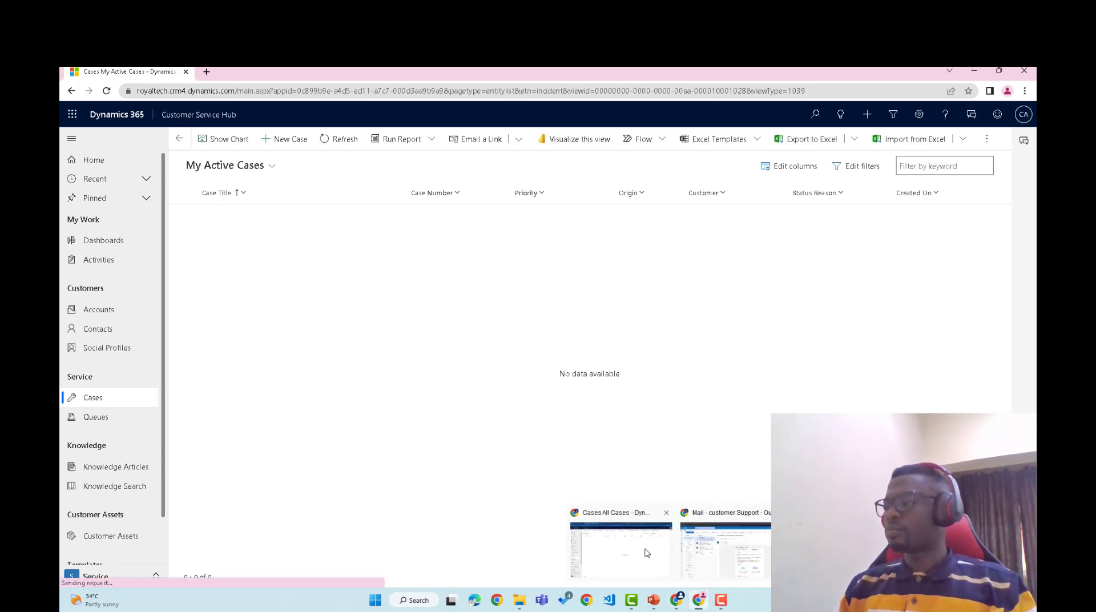
left_click(628, 553)
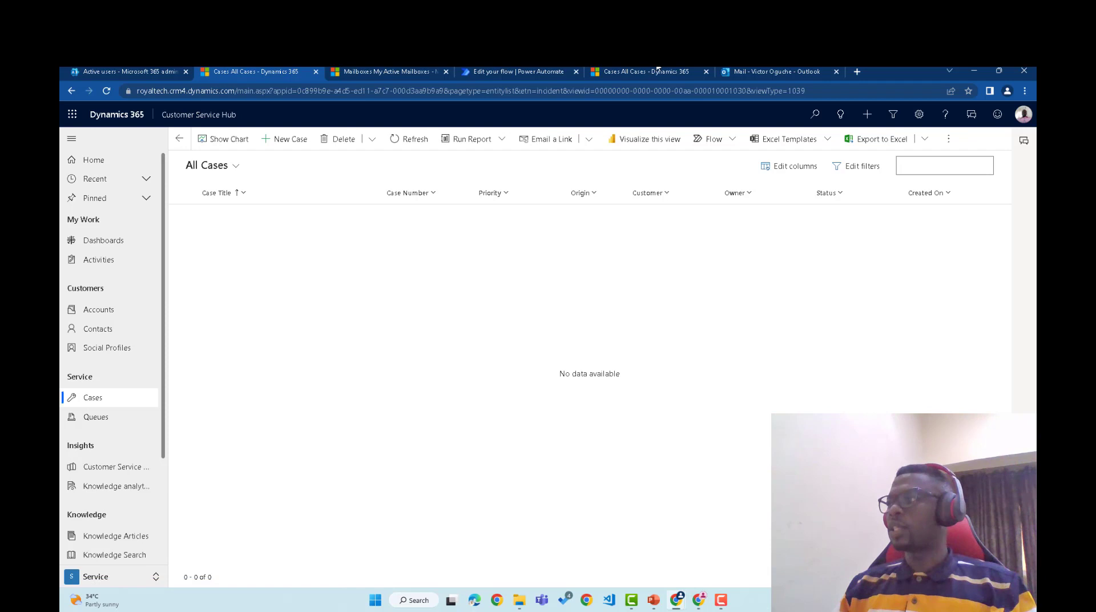
left_click(740, 72)
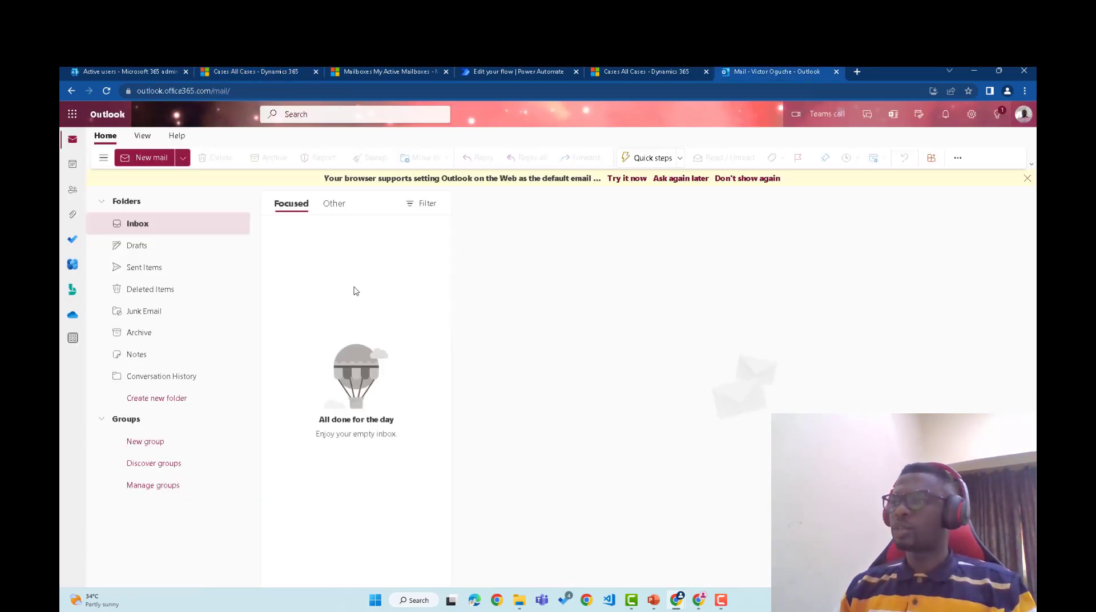
mouse_move(697, 601)
left_click(731, 557)
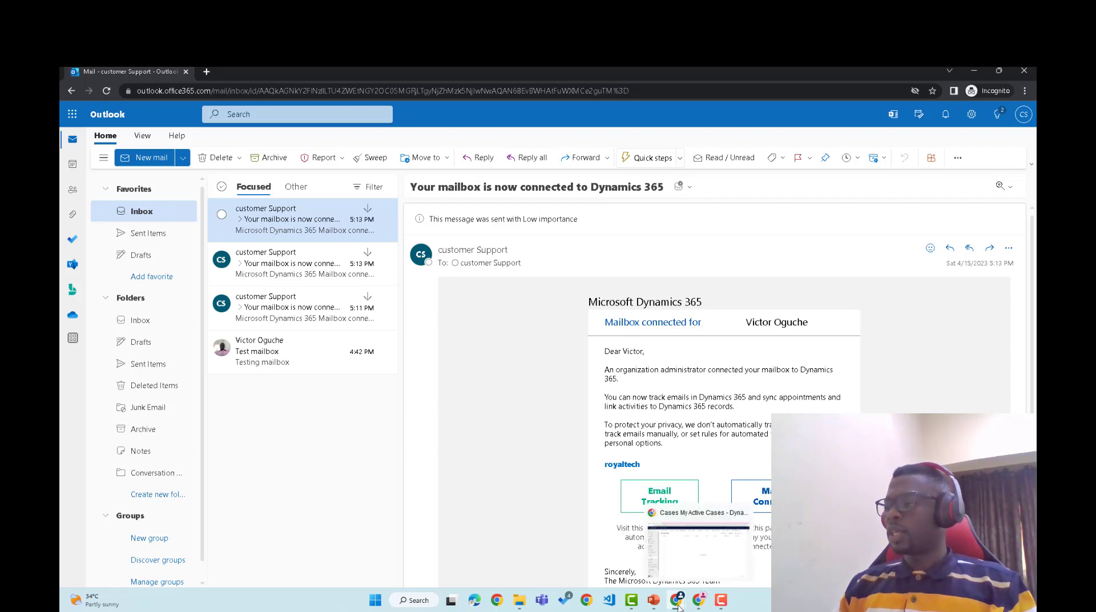
Return to the administrator's Outlook mailbox, start a new email, and look up recipient suggestions for "cr".
mouse_move(676, 599)
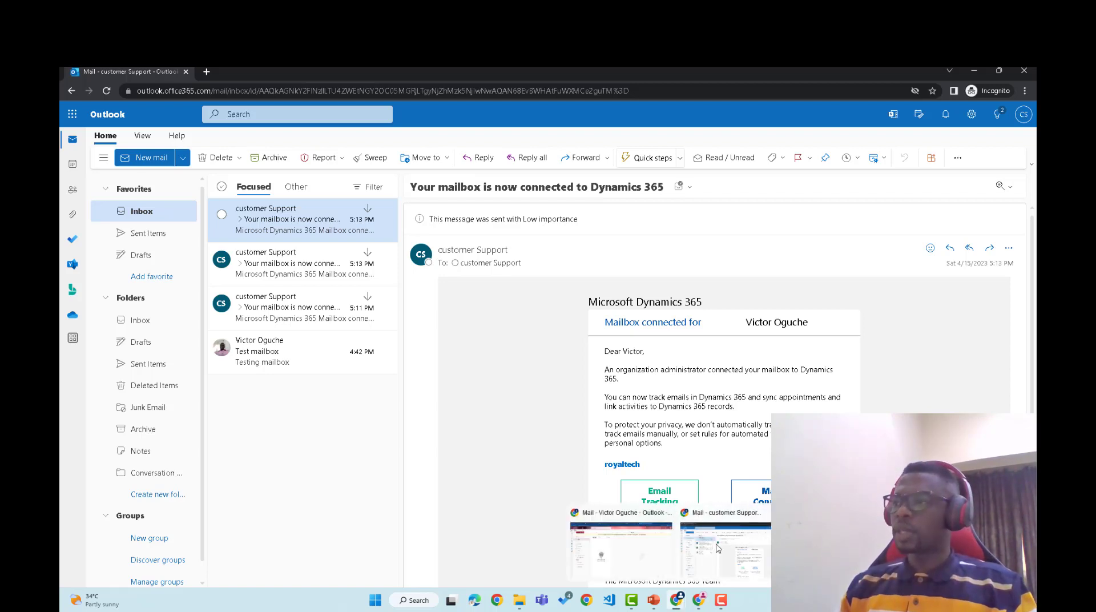
left_click(667, 577)
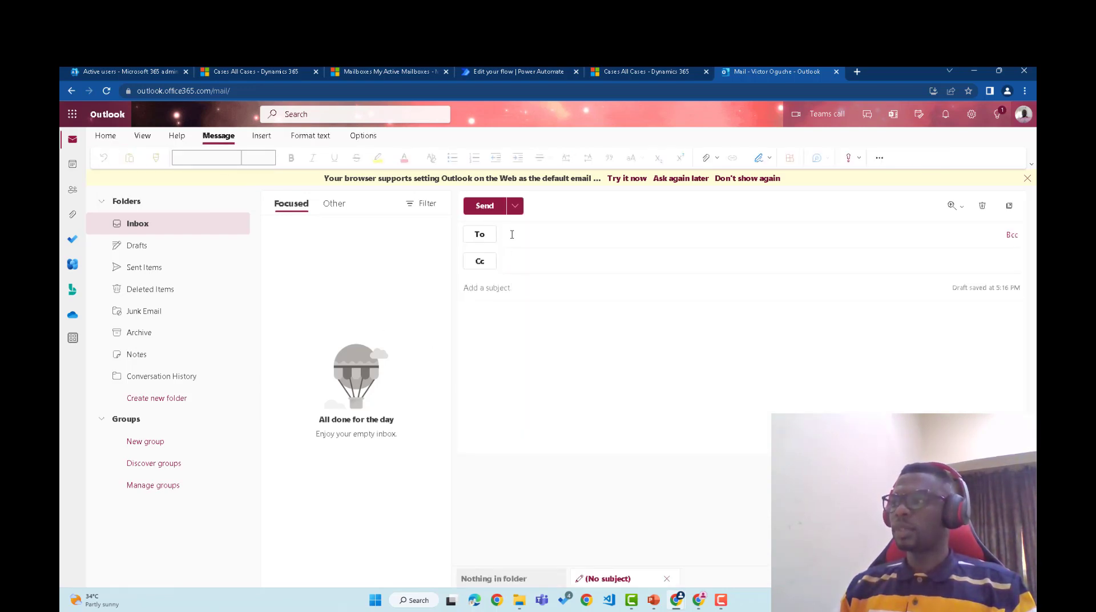
left_click(512, 234)
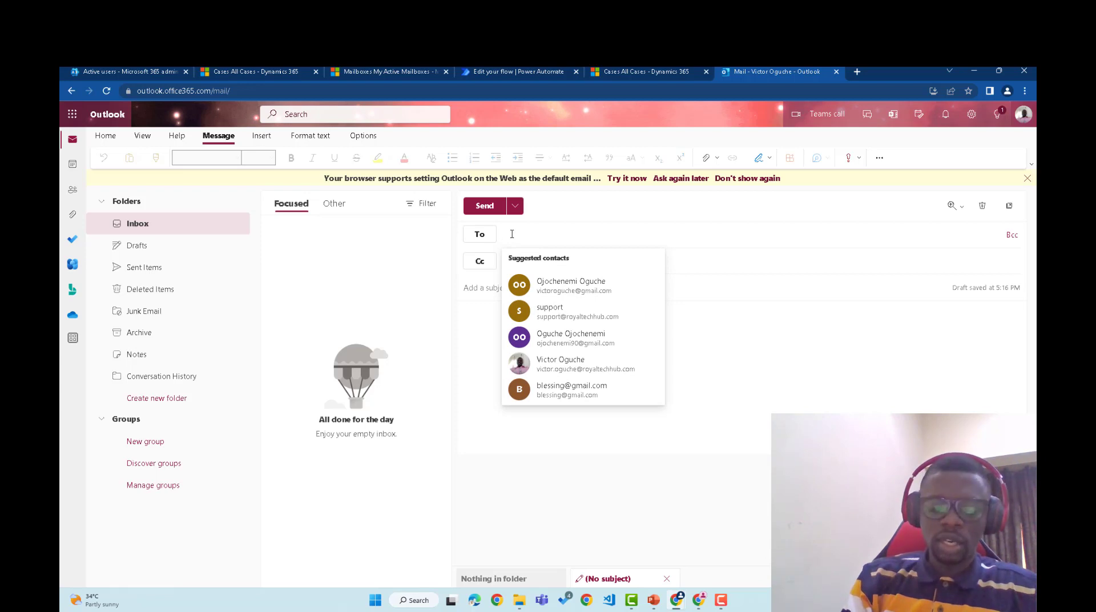
type("cr")
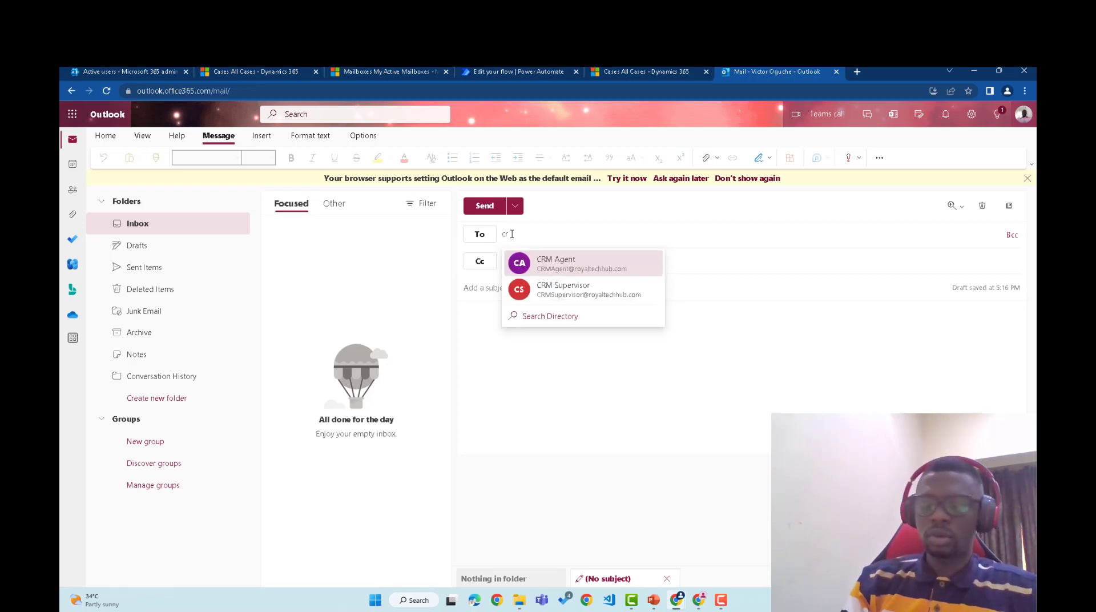
key("BackSpace")
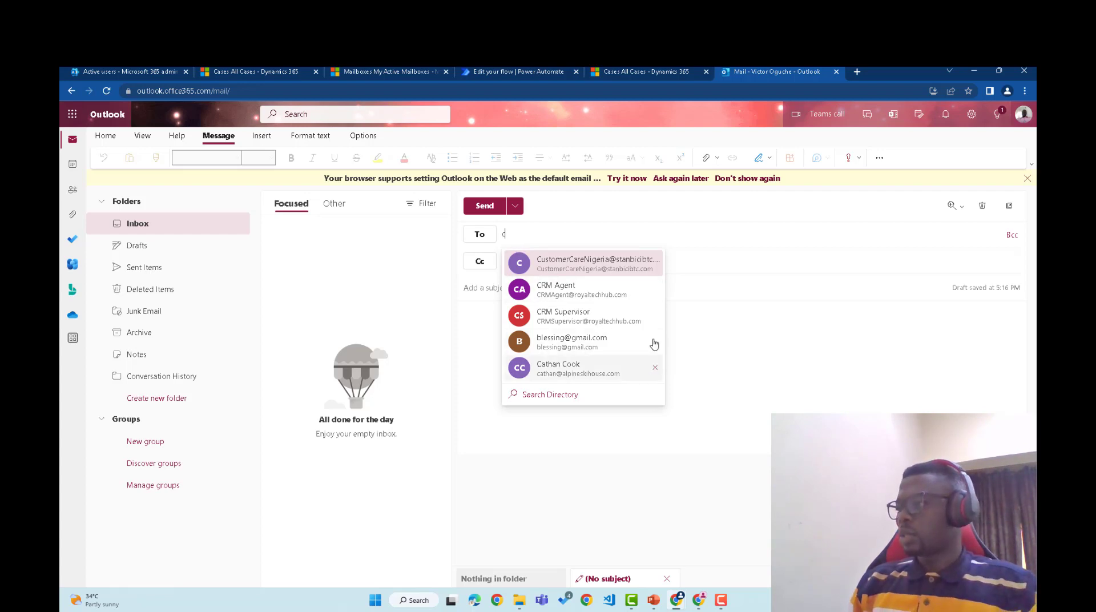
Switch to the customer Support mailbox window and check which account is signed in.
mouse_move(684, 603)
left_click(723, 549)
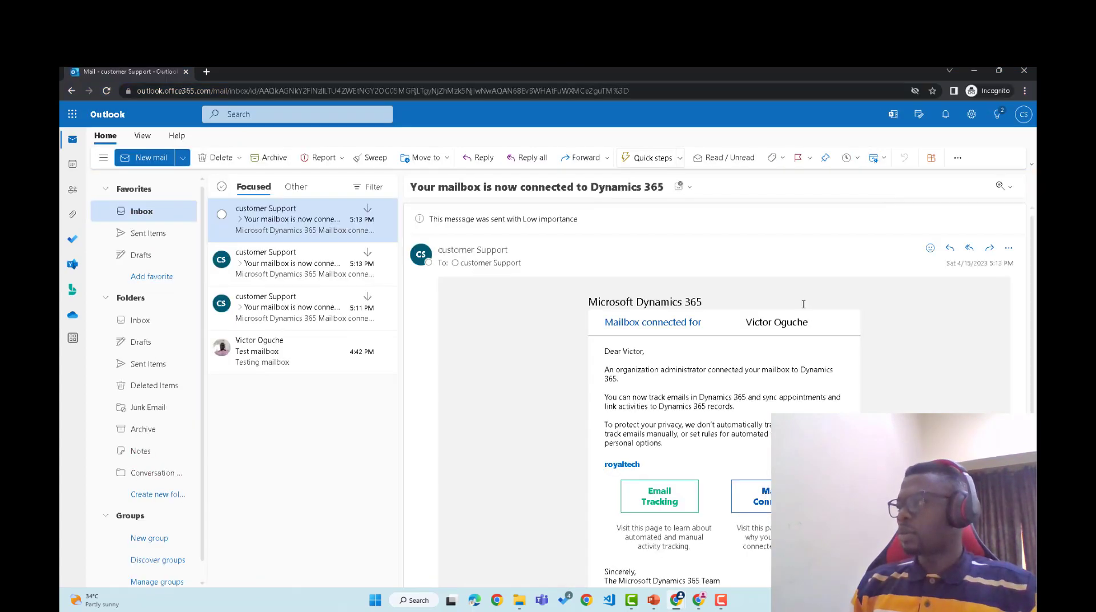
left_click(1023, 114)
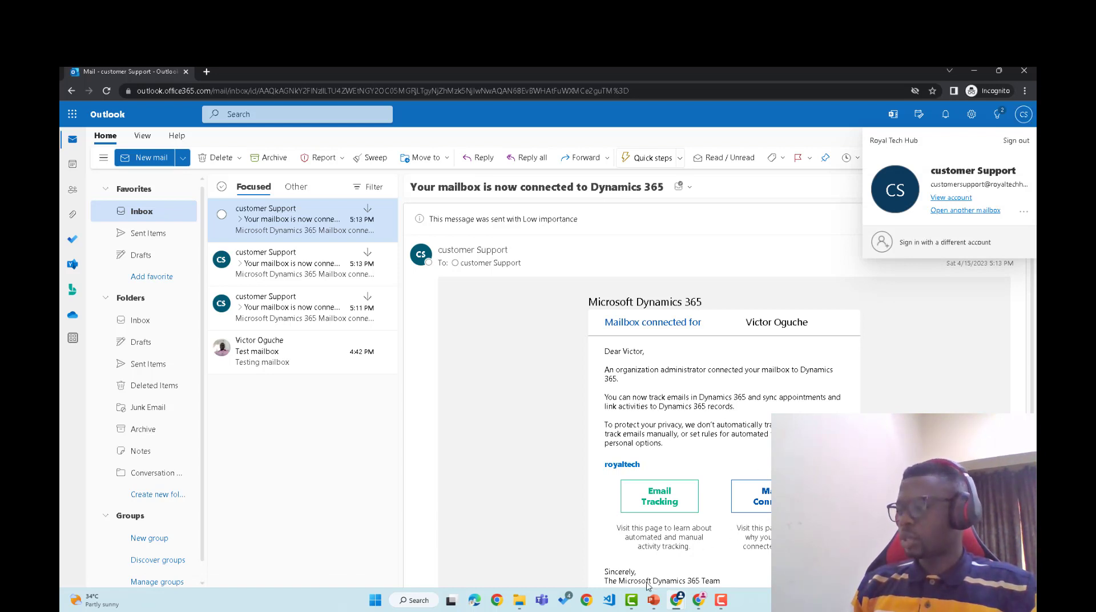
Go back to the draft email in the administrator's Outlook and set customer Support as the recipient.
mouse_move(675, 601)
left_click(627, 548)
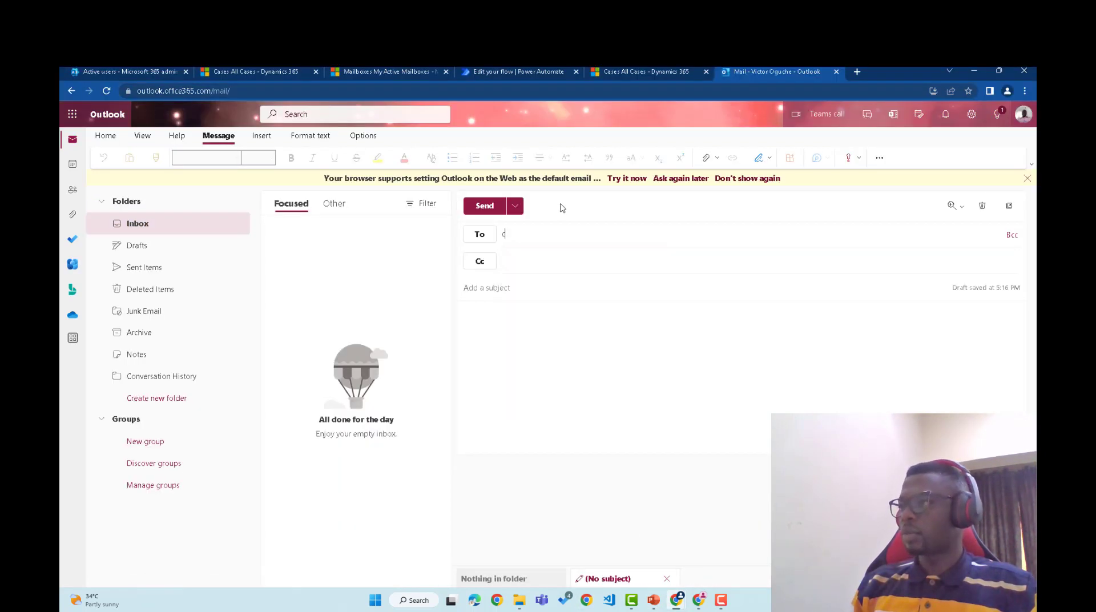
left_click(536, 236)
type("custo")
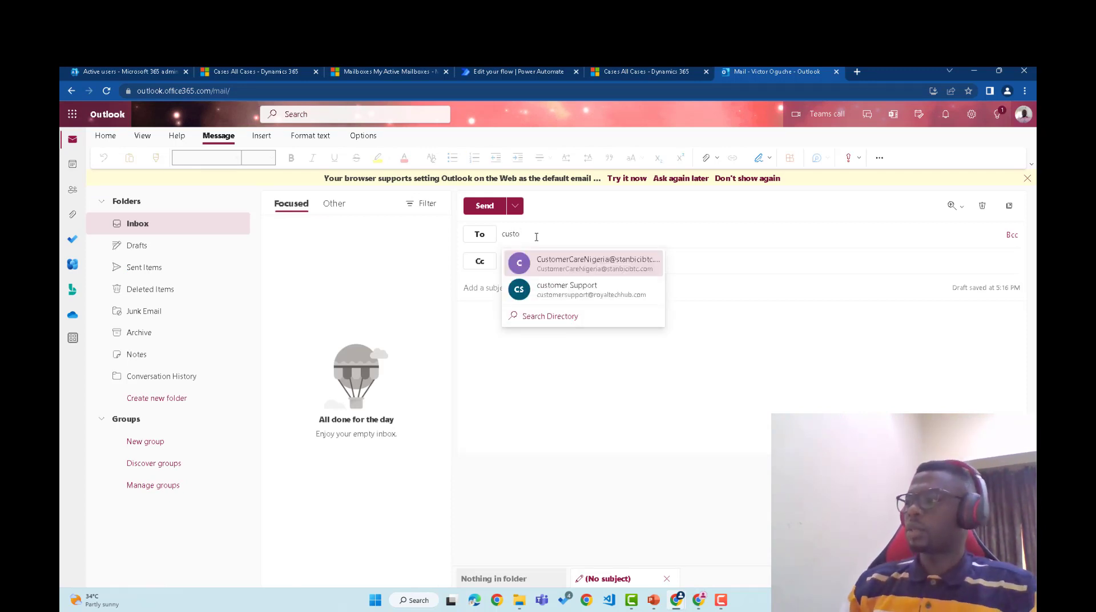
left_click(565, 291)
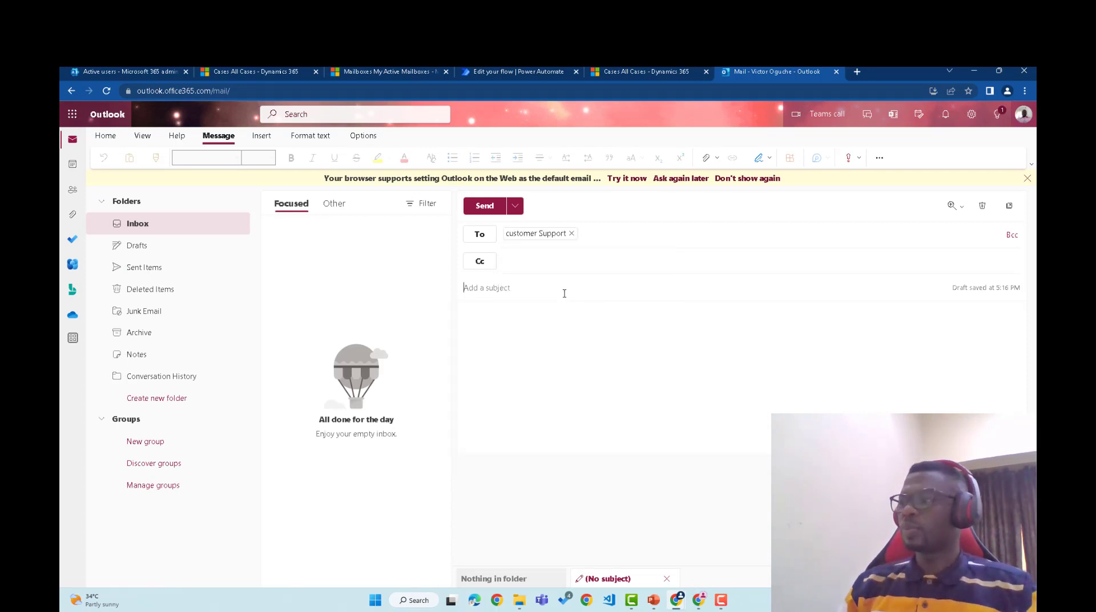
Enter "Request for Laptop Change" as the email subject.
type("Re")
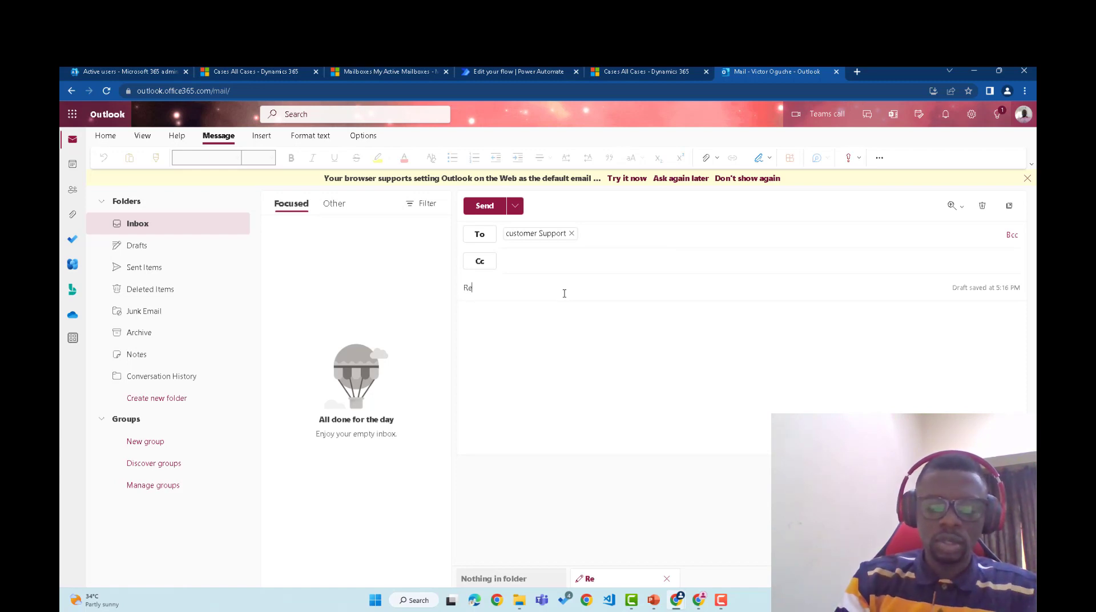
type("quest")
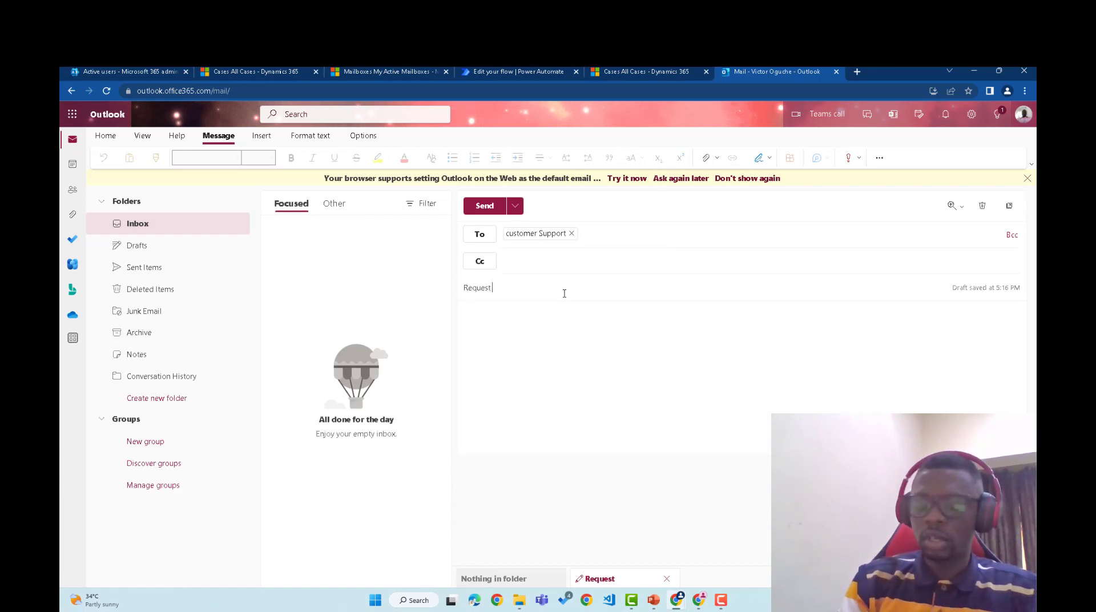
type(" for La")
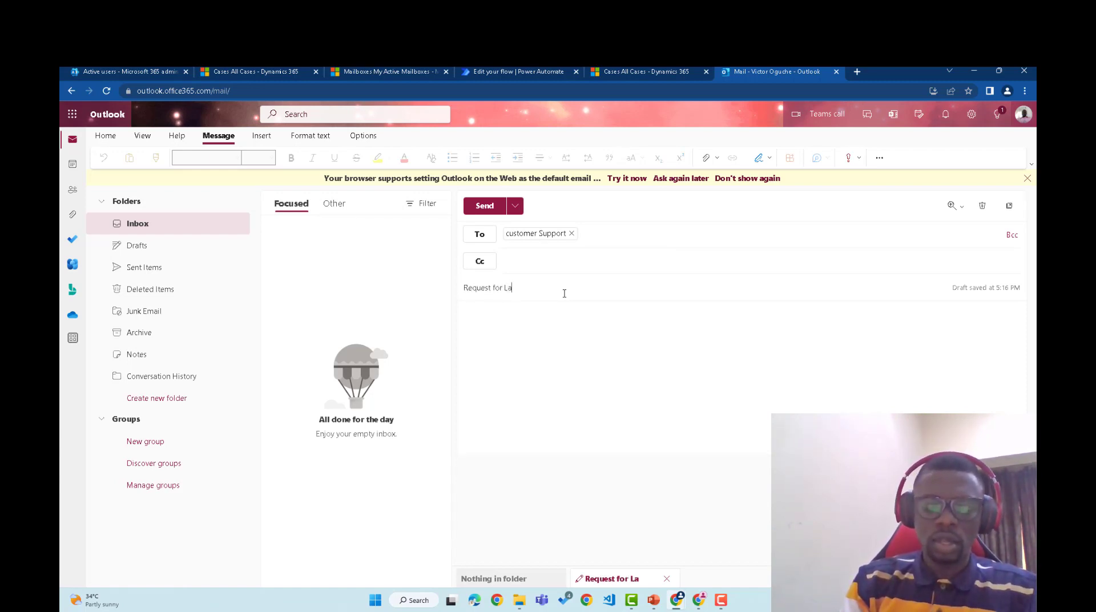
type("p")
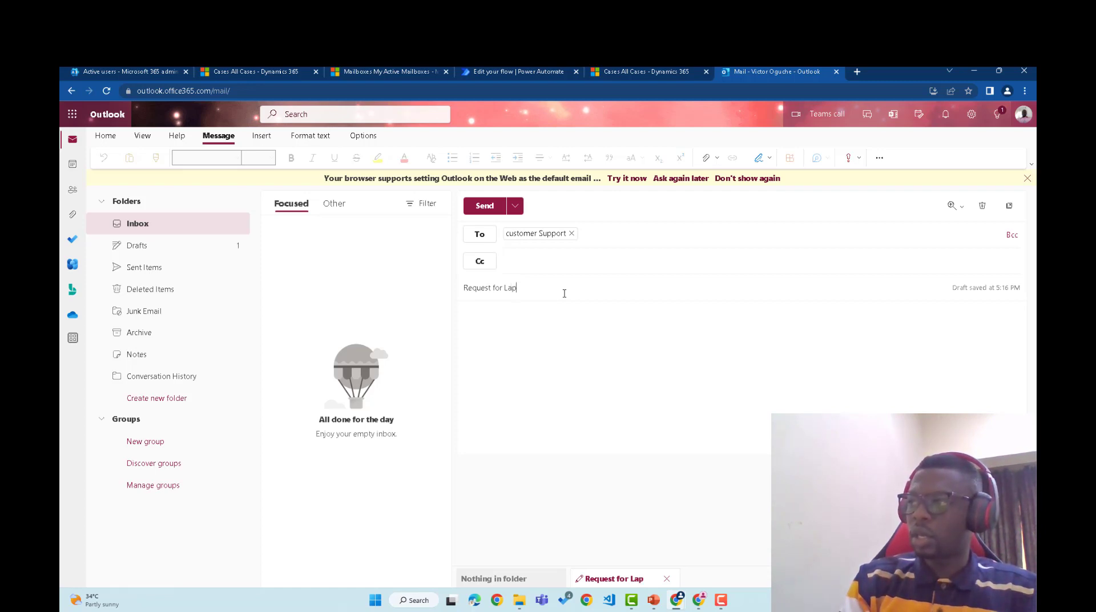
type("top")
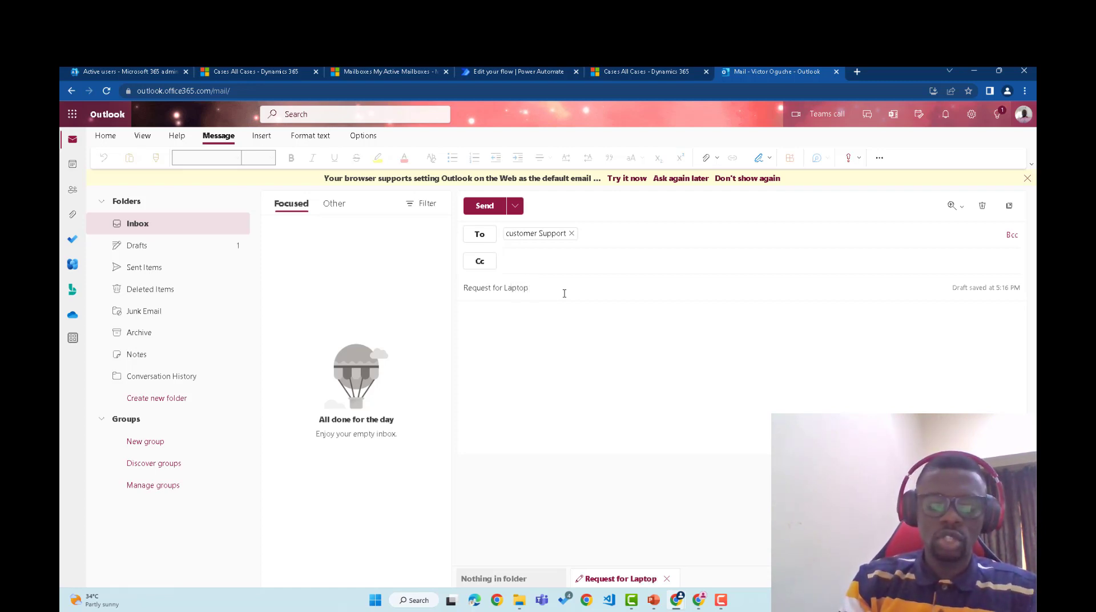
type(" Ch")
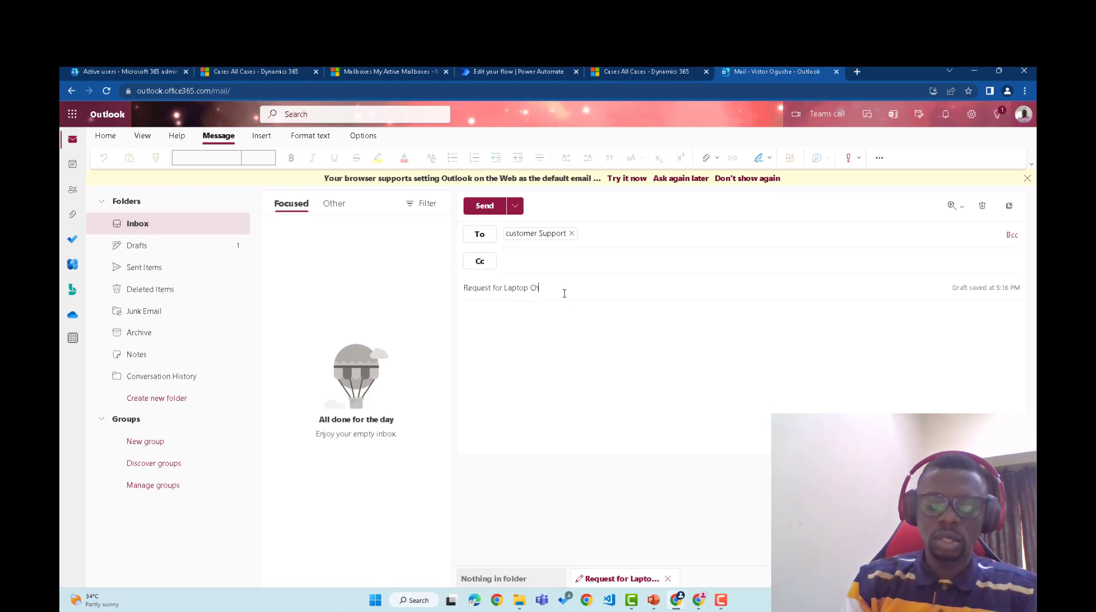
type("ange")
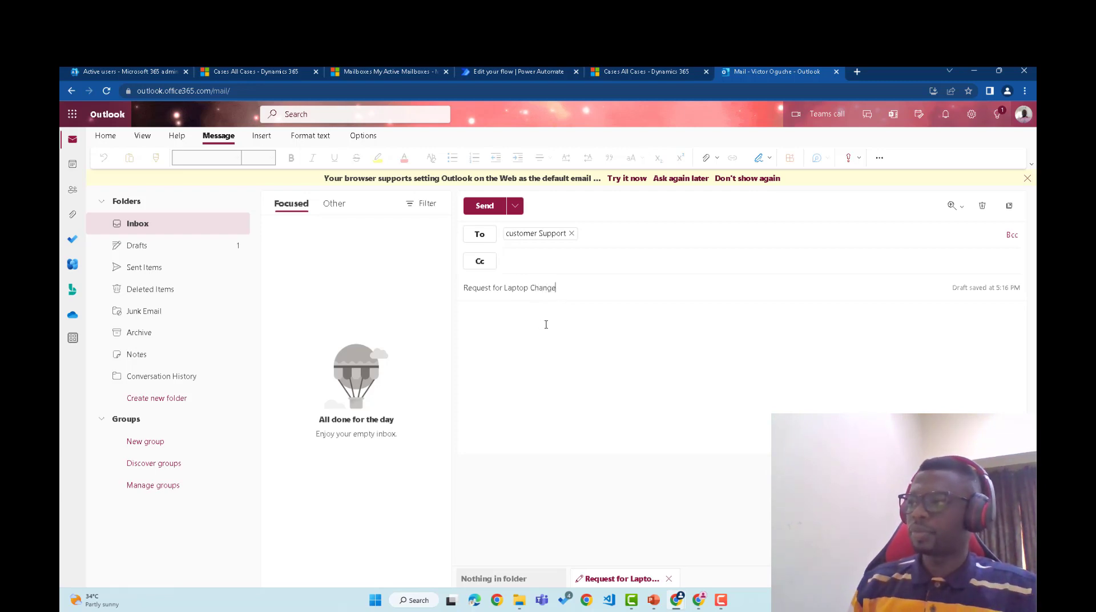
Begin the email body with the greeting "Hello Support,".
left_click(545, 324)
type("Hello Te")
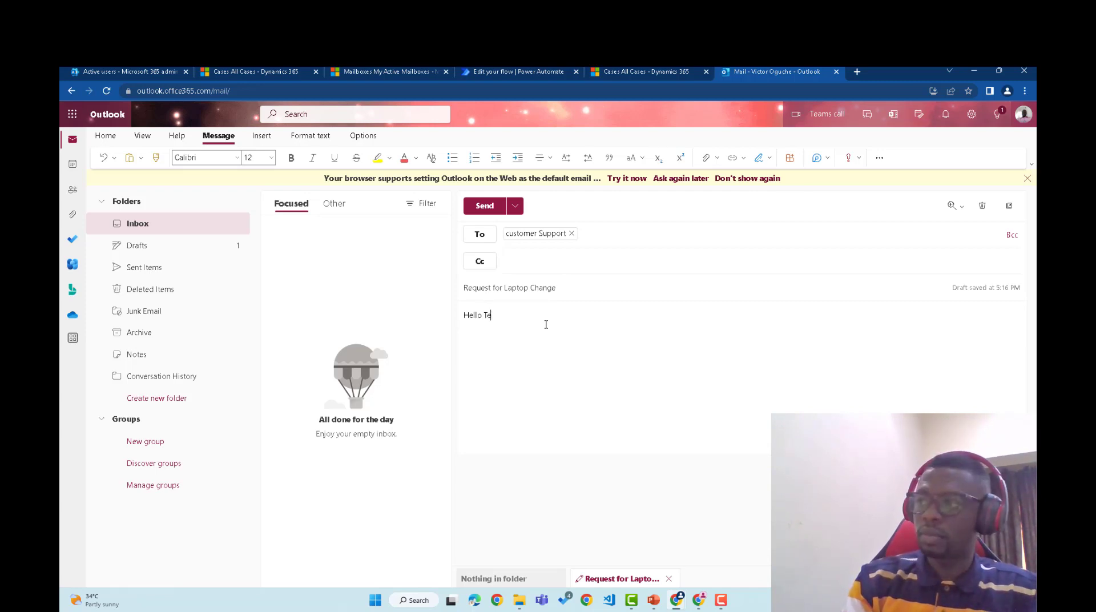
type("am,")
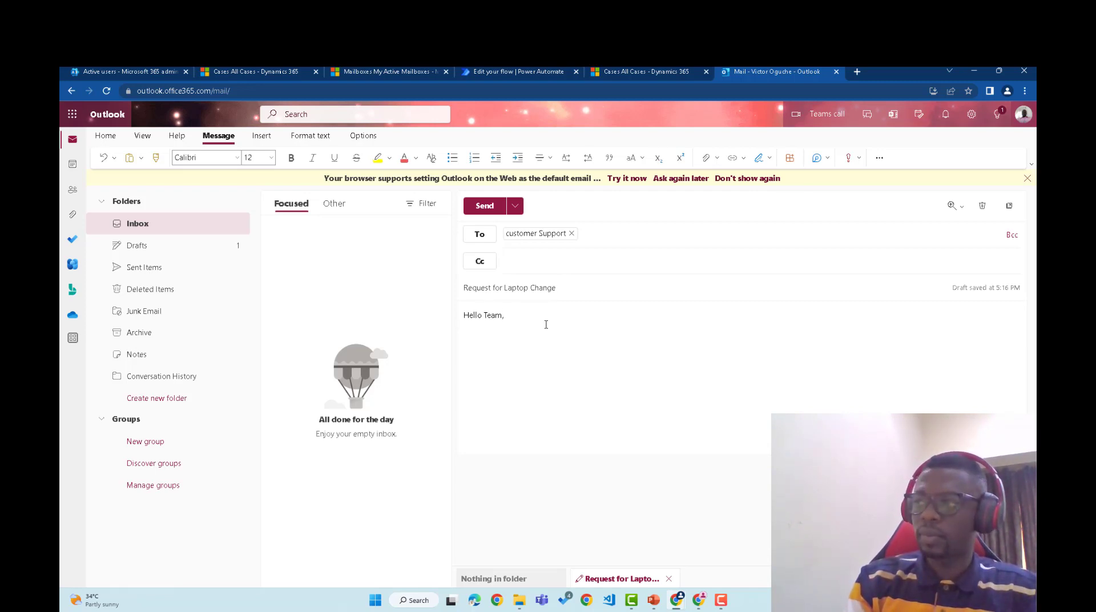
key("BackSpace")
key("BackSpace")
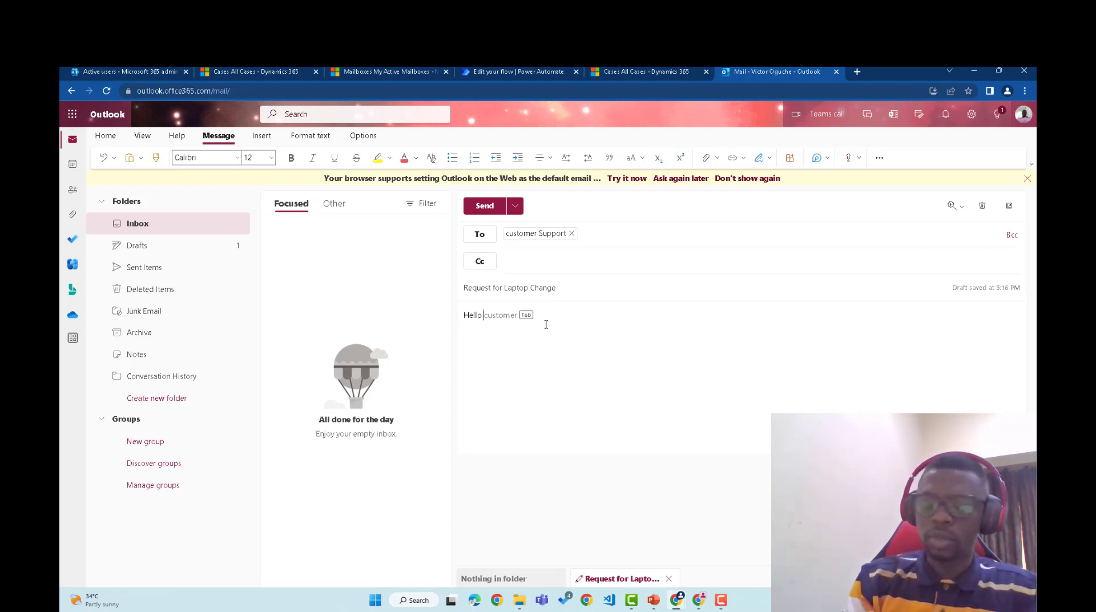
type("Support,  ")
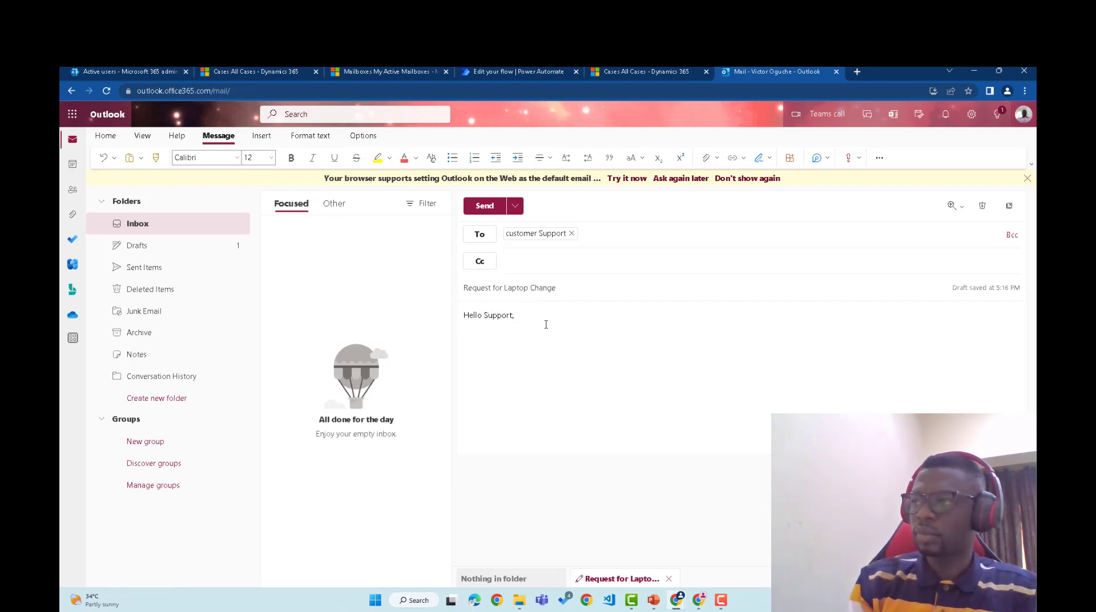
Write "I made a laptop purchase" on a new line below the greeting, correcting the misspelled word "latop".
type("I made a")
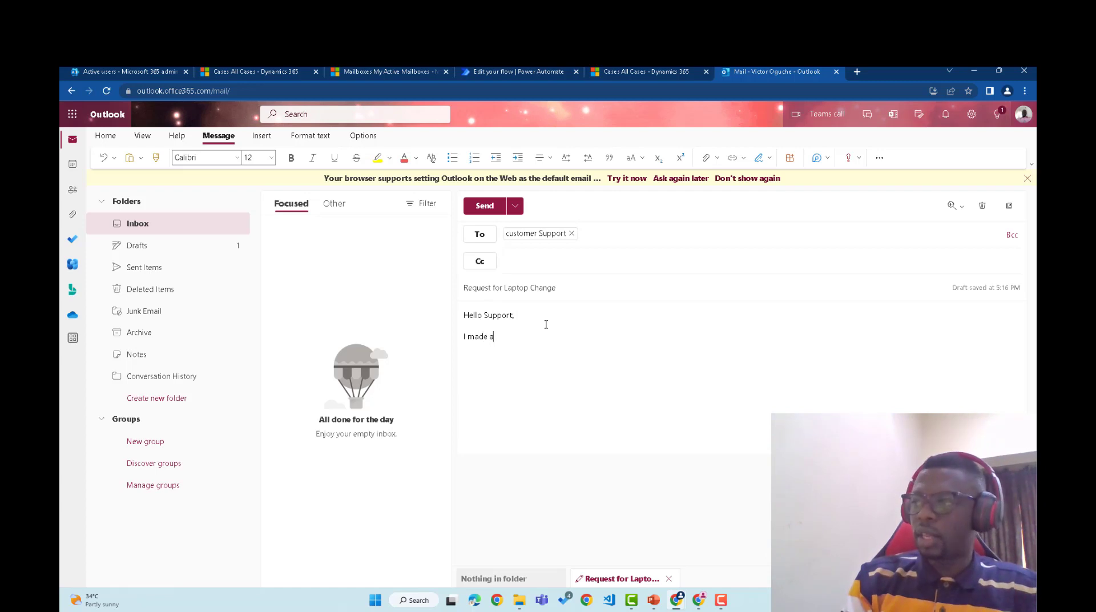
type(" latop")
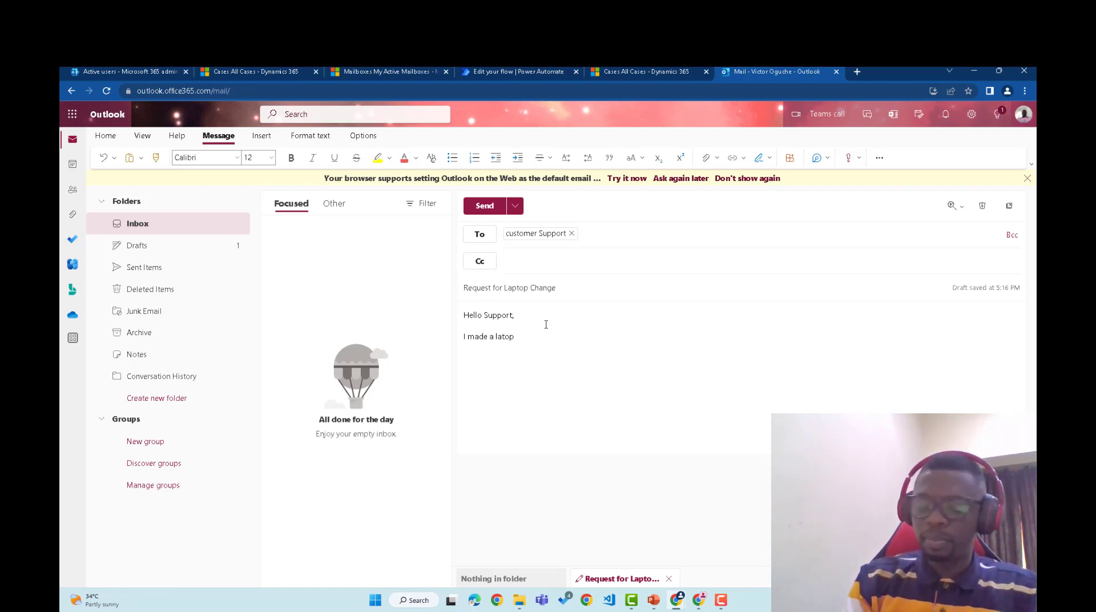
type(" purchase")
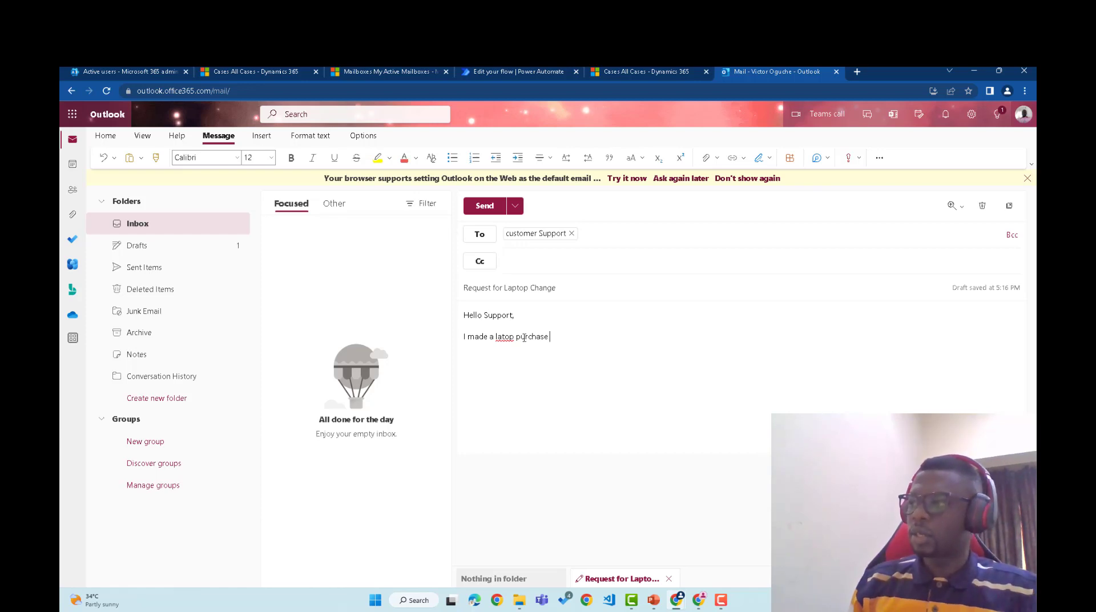
right_click(503, 337)
left_click(503, 337)
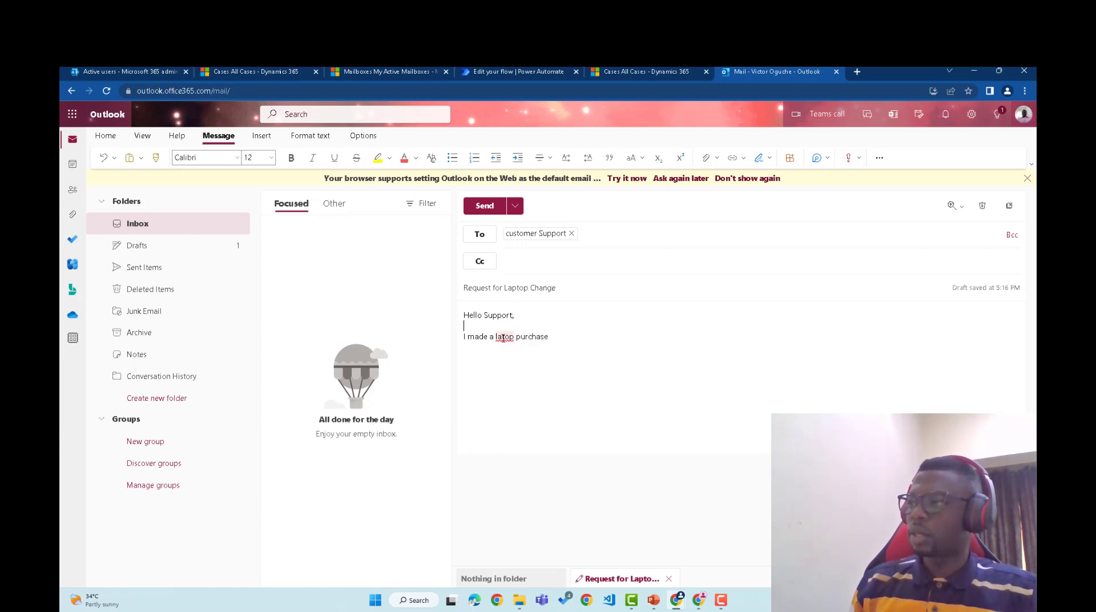
left_click(504, 351)
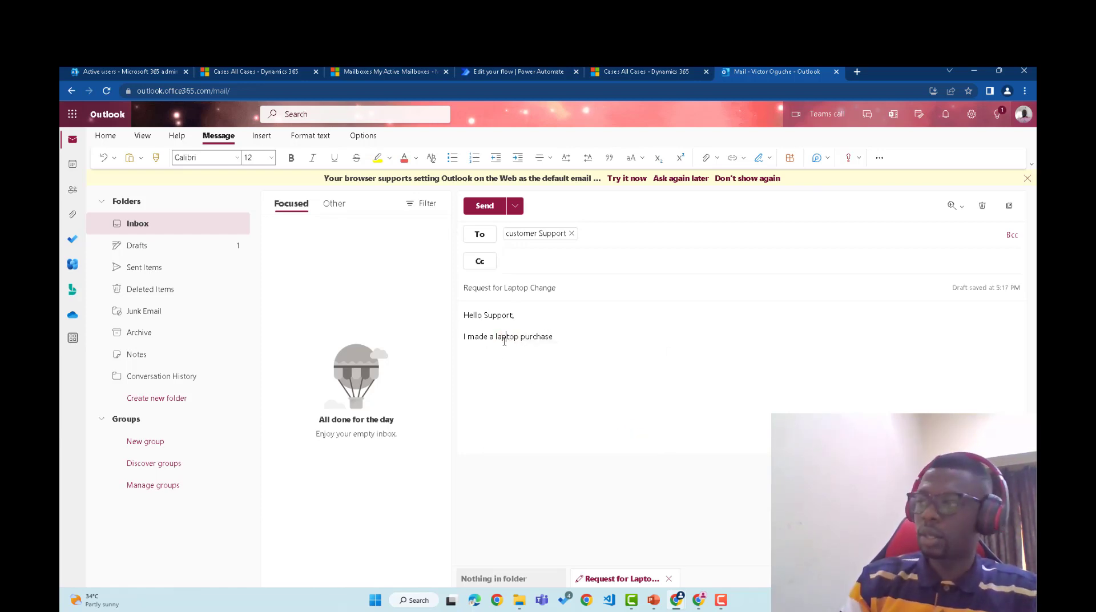
Continue the sentence after "purchase" with "from your company, however the laptop is not working." and start a new paragraph.
left_click(552, 338)
type("from ")
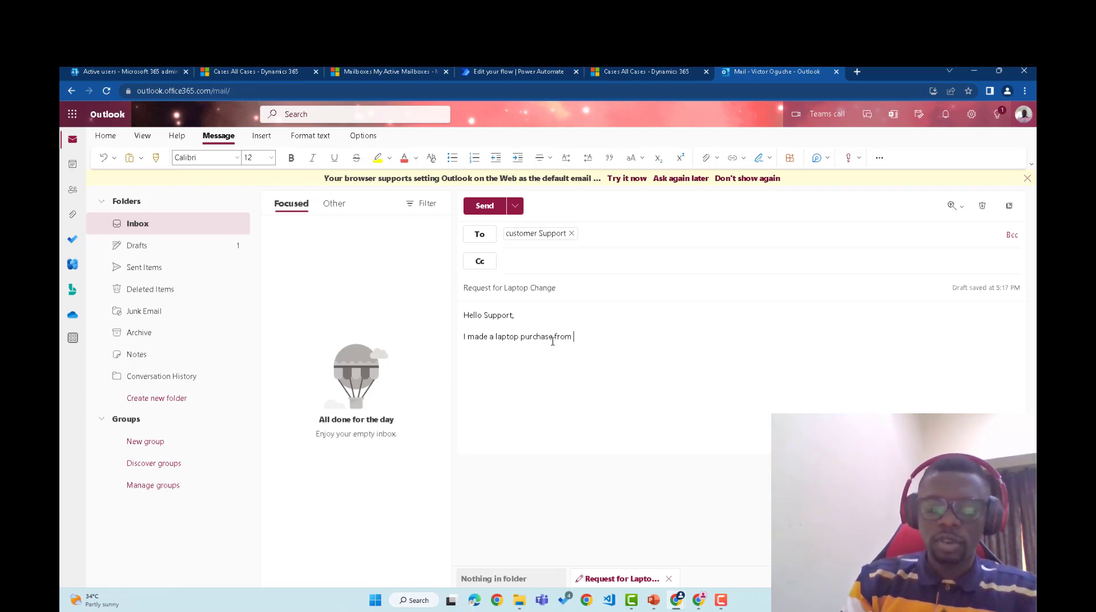
type("your comp")
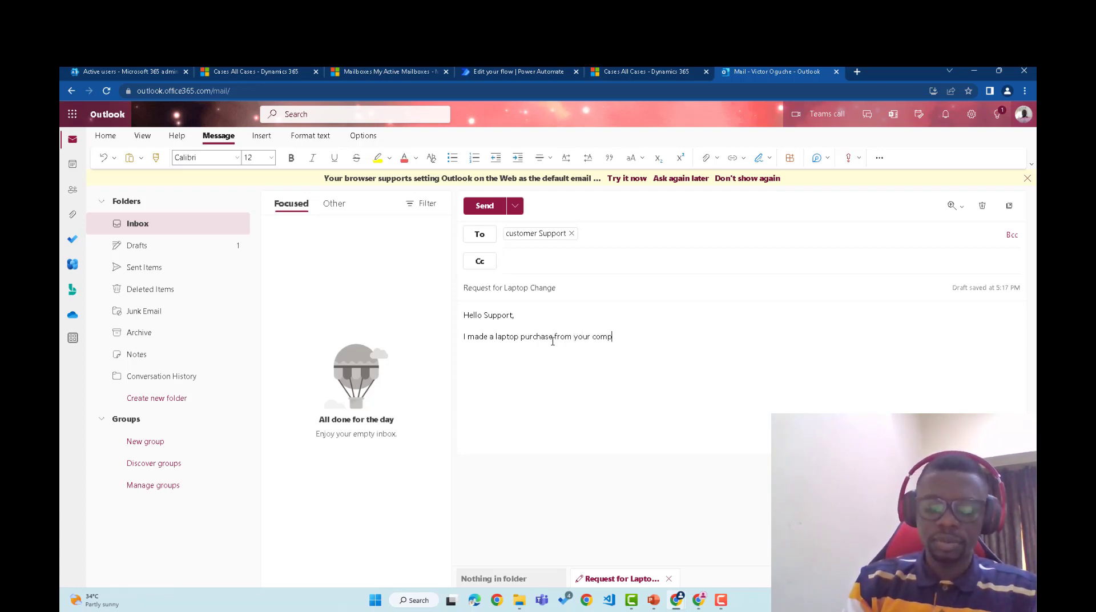
type("any")
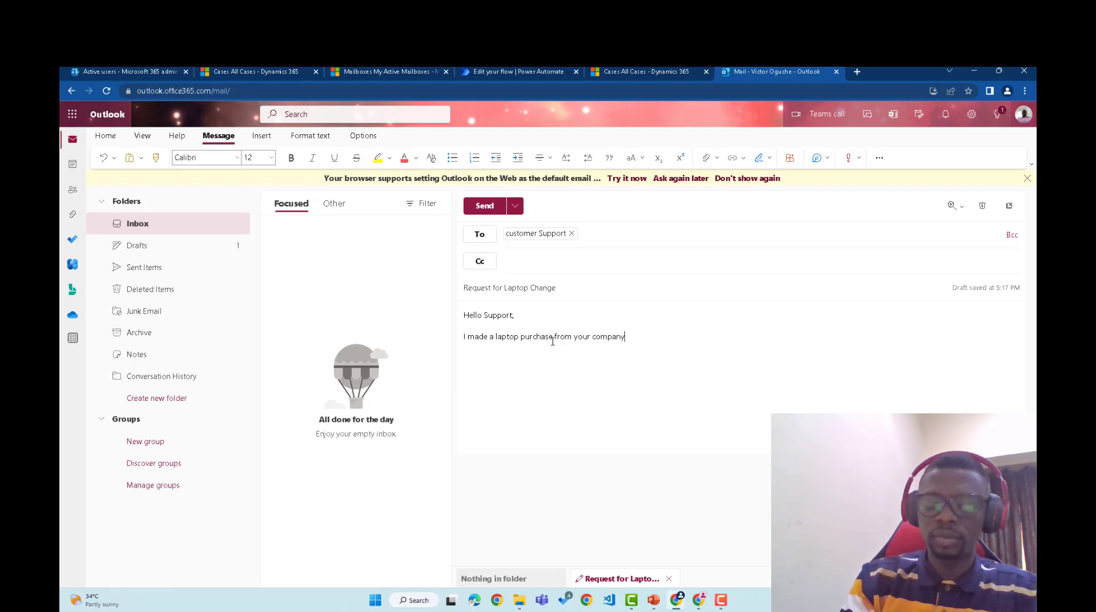
type(", H")
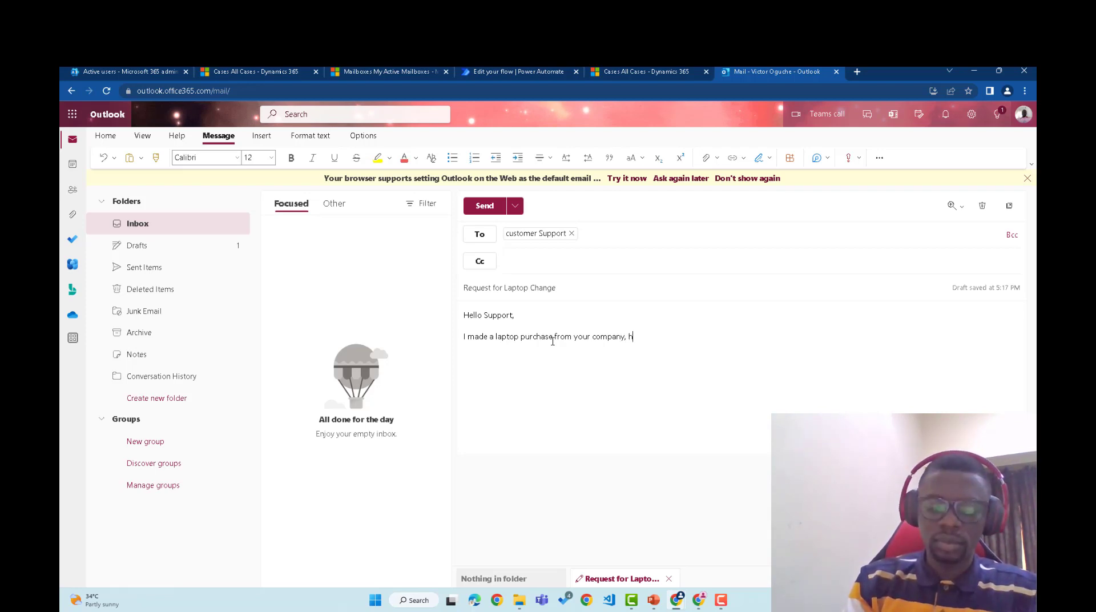
type("owever th")
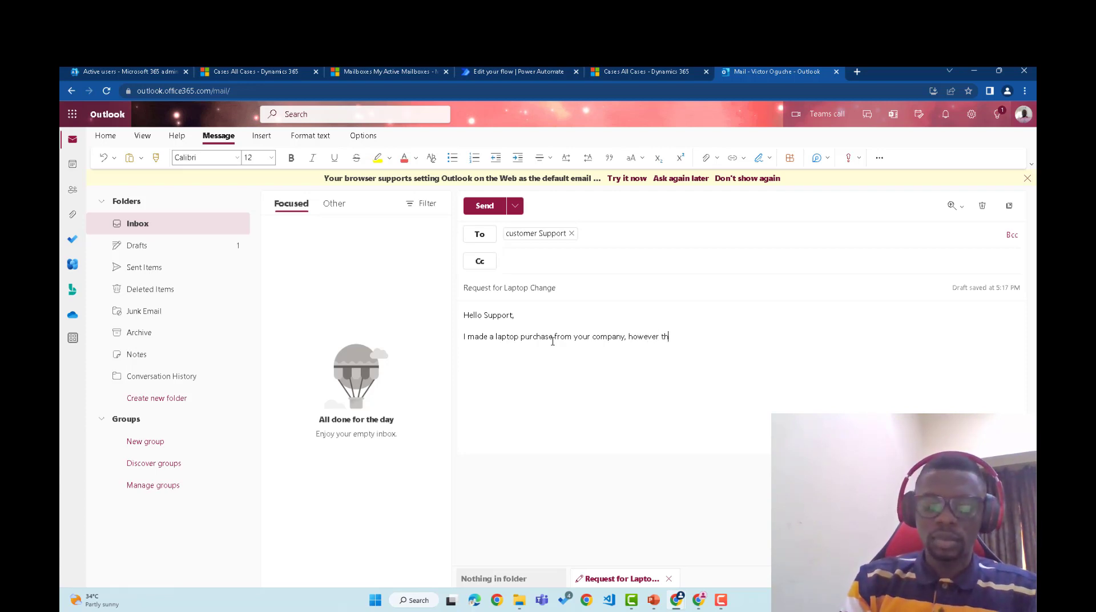
type("e lato")
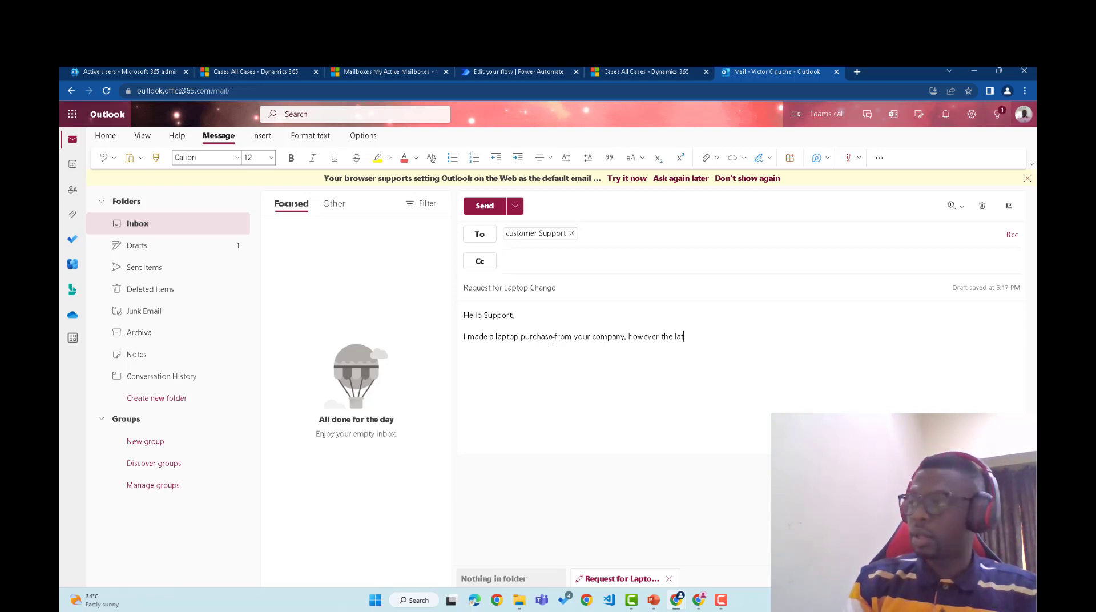
type("ptop")
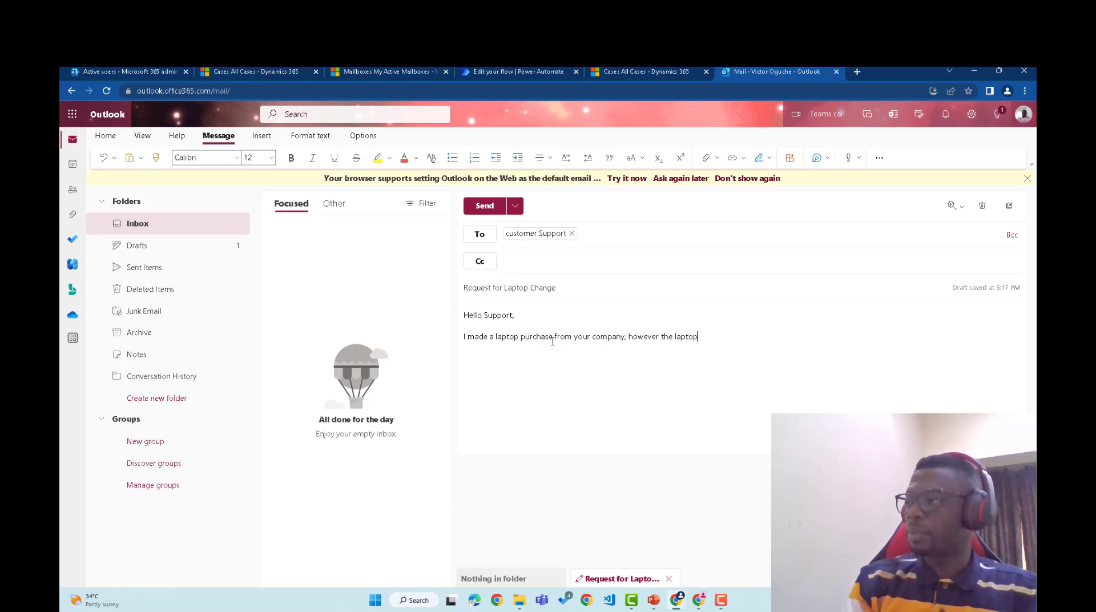
type(" is no")
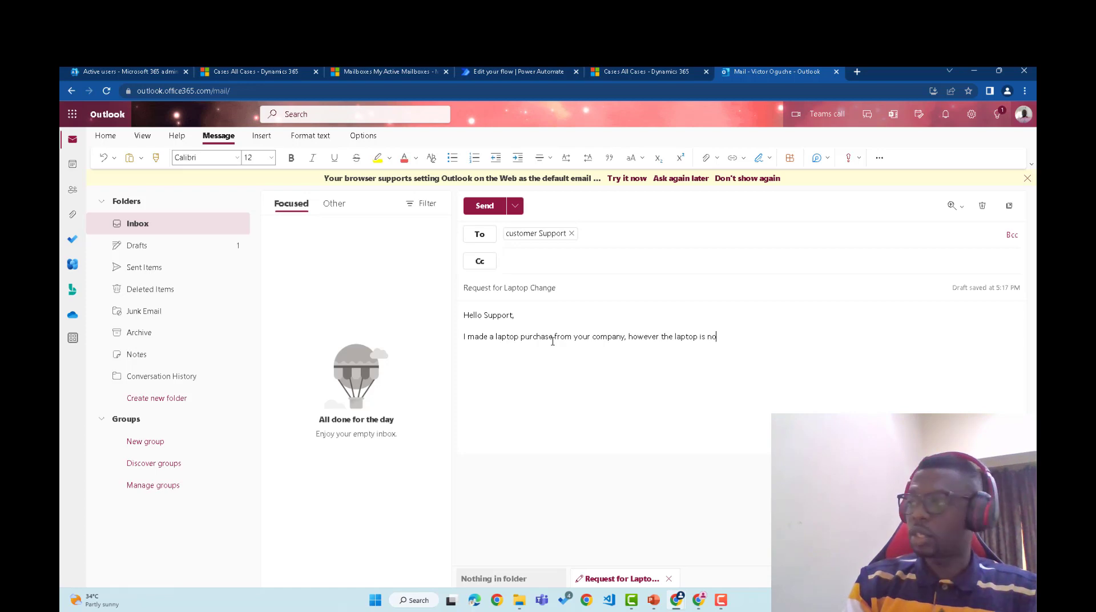
type("t workin")
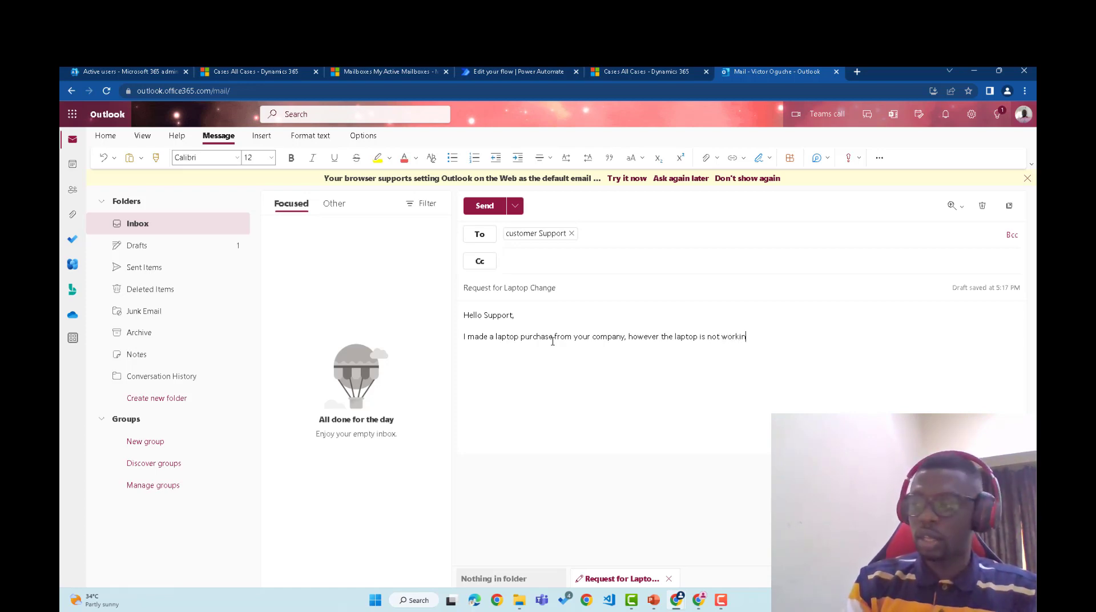
type("g.")
key("Return")
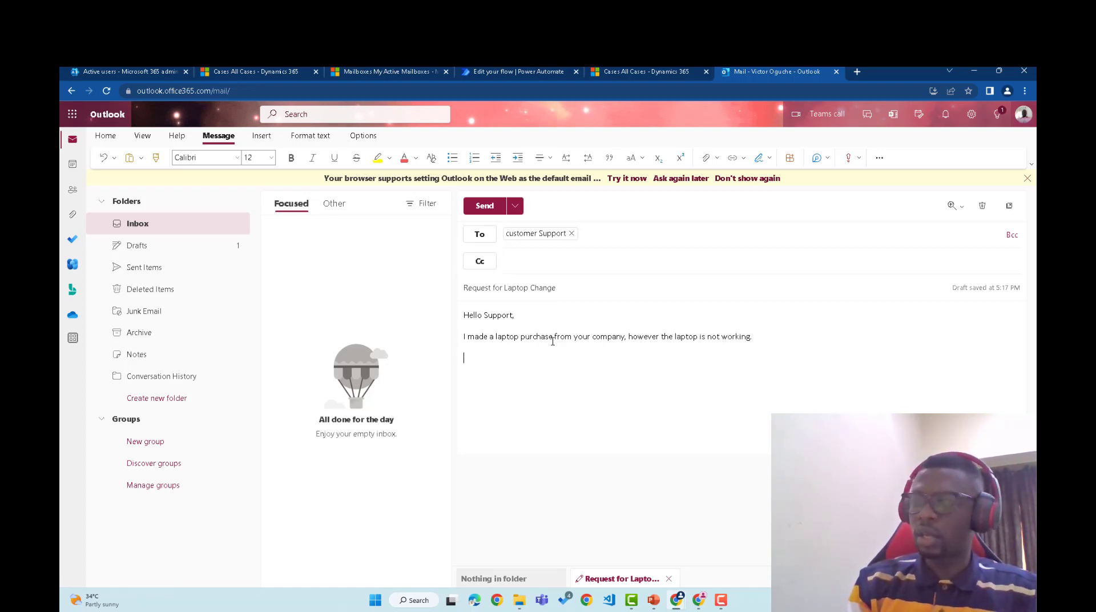
Add the line "Kindly provide me with a replacement." to the email body.
type("Kindly ")
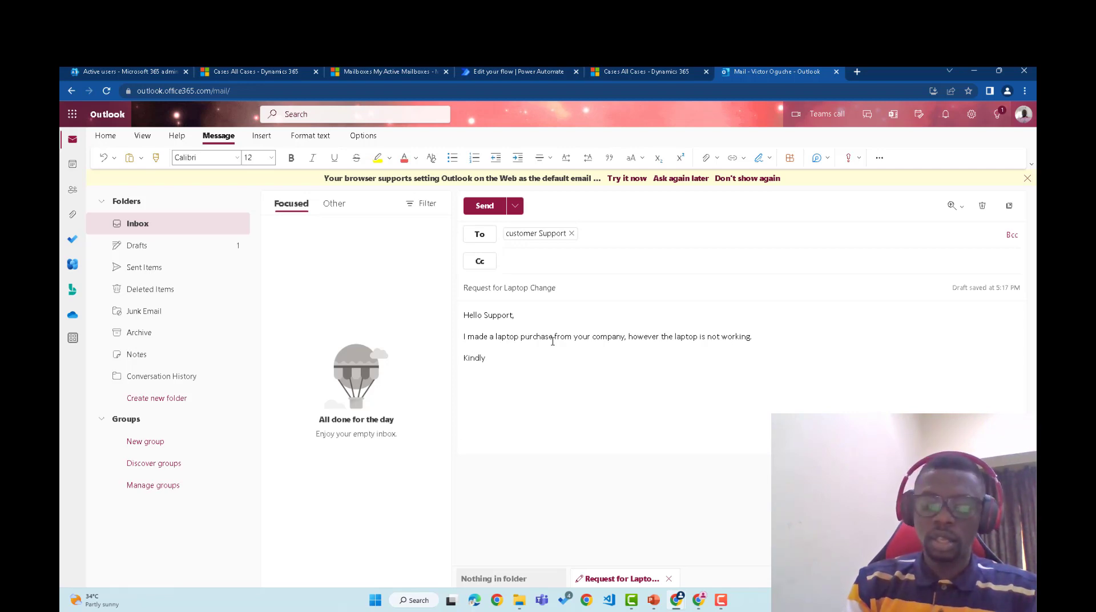
type("issue")
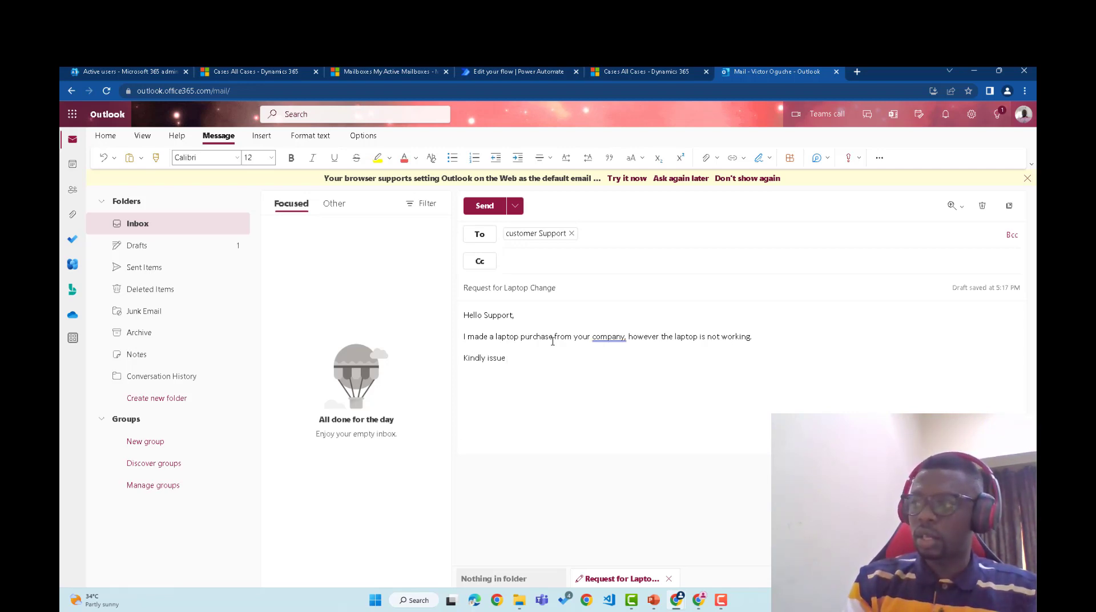
key("BackSpace")
key("BackSpace")
key("BackSpace")
key("BackSpace")
key("BackSpace")
type("pro")
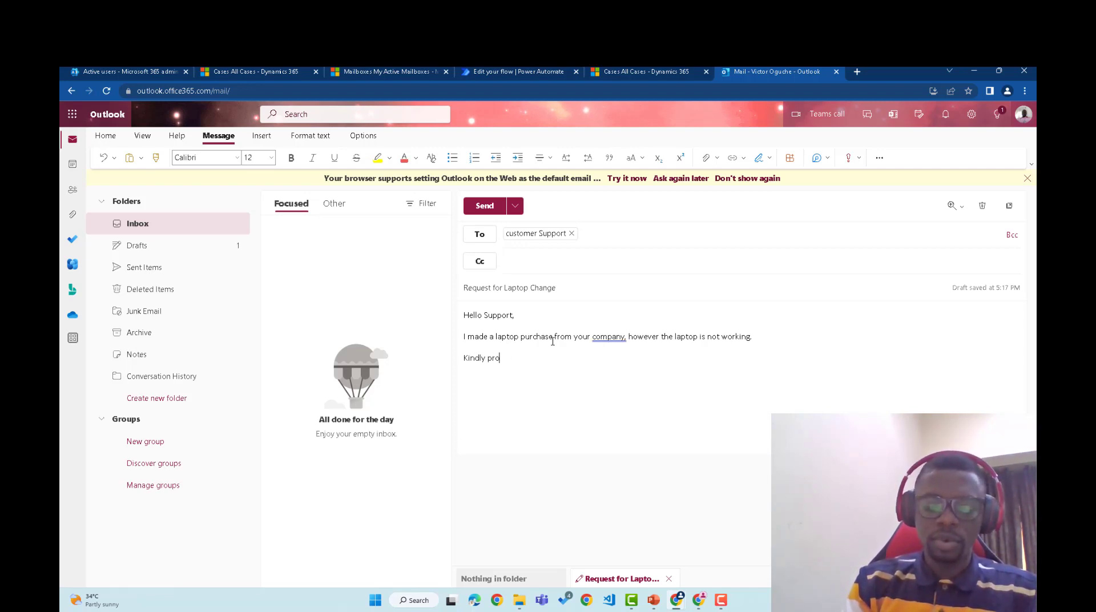
type("vide me w")
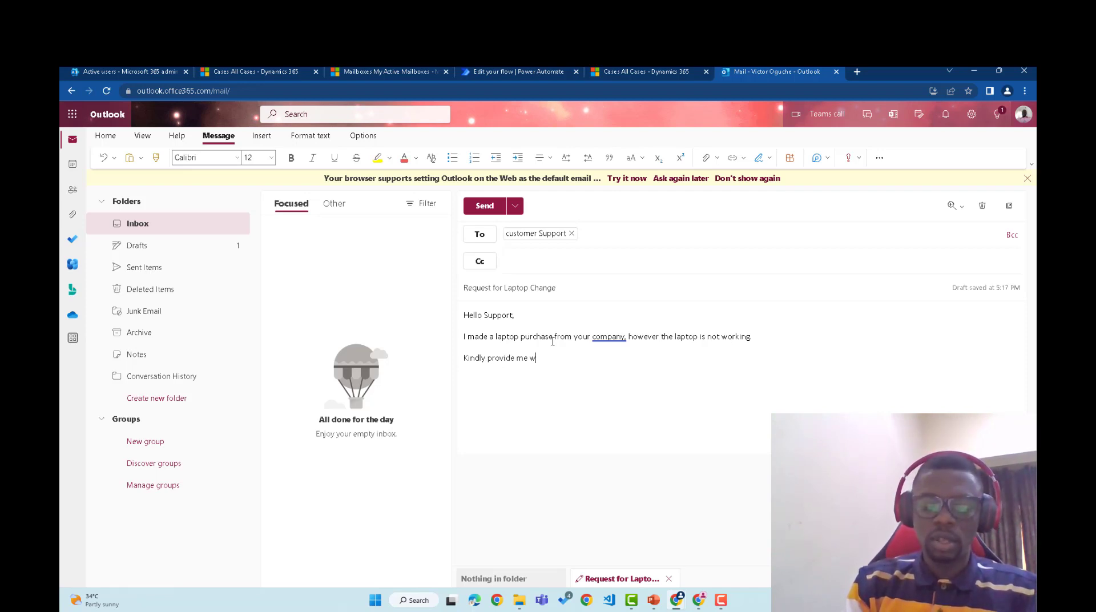
type("ith a replacement. ")
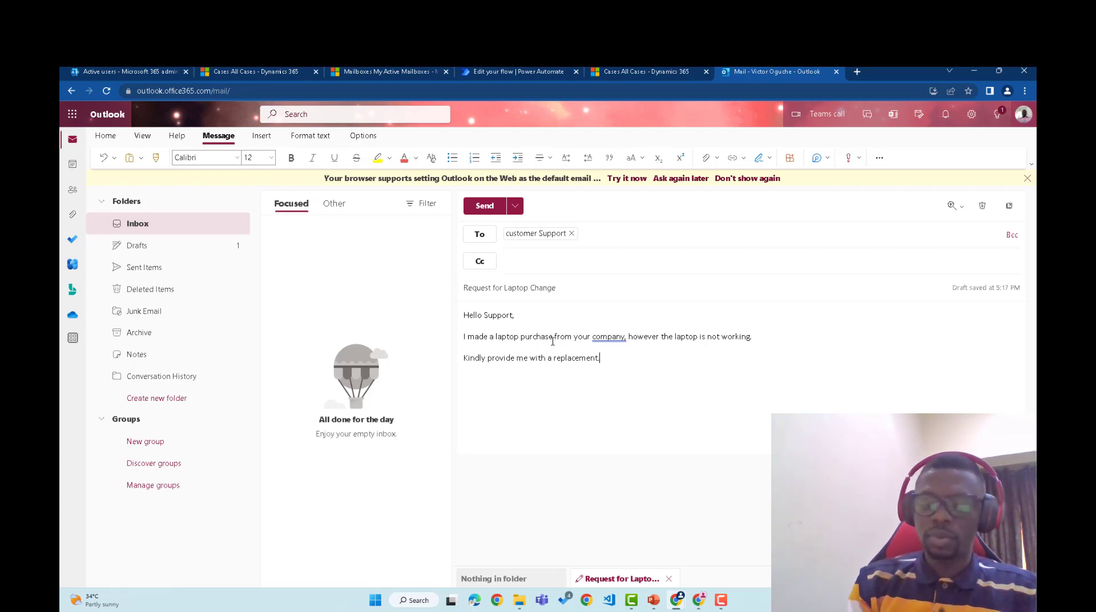
Close the email with "Warm regards." on its own line and send it to customer Support.
type("Warm ")
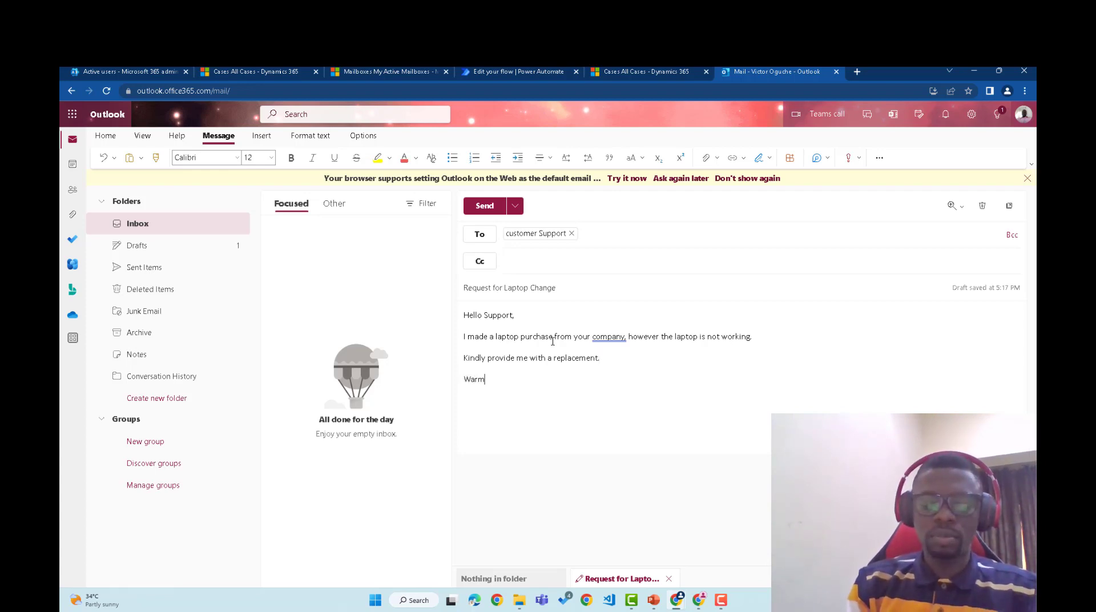
type("regards.")
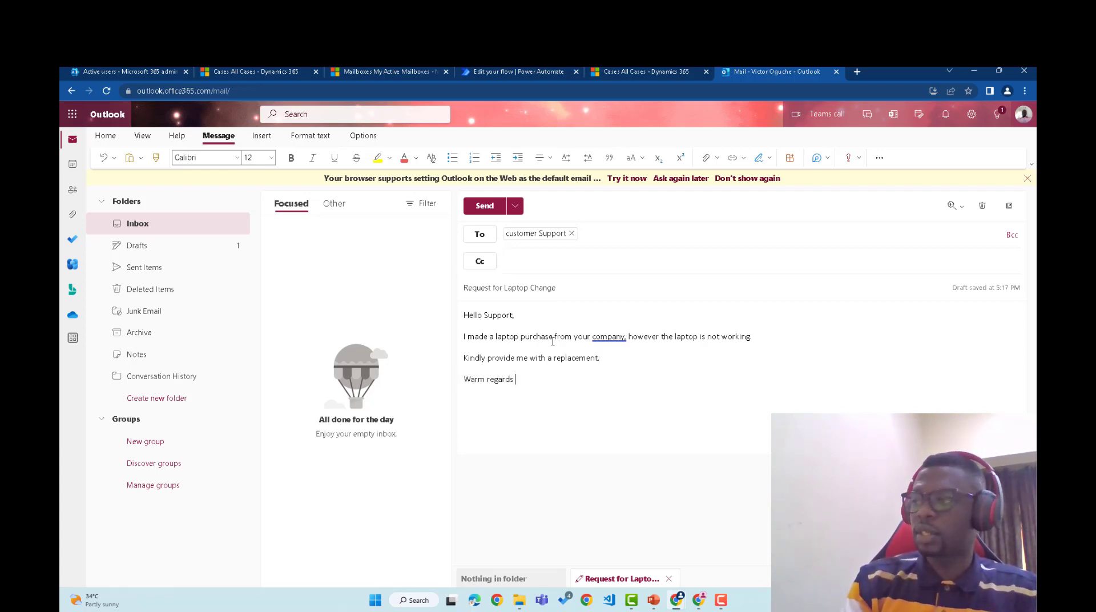
right_click(608, 344)
left_click(680, 341)
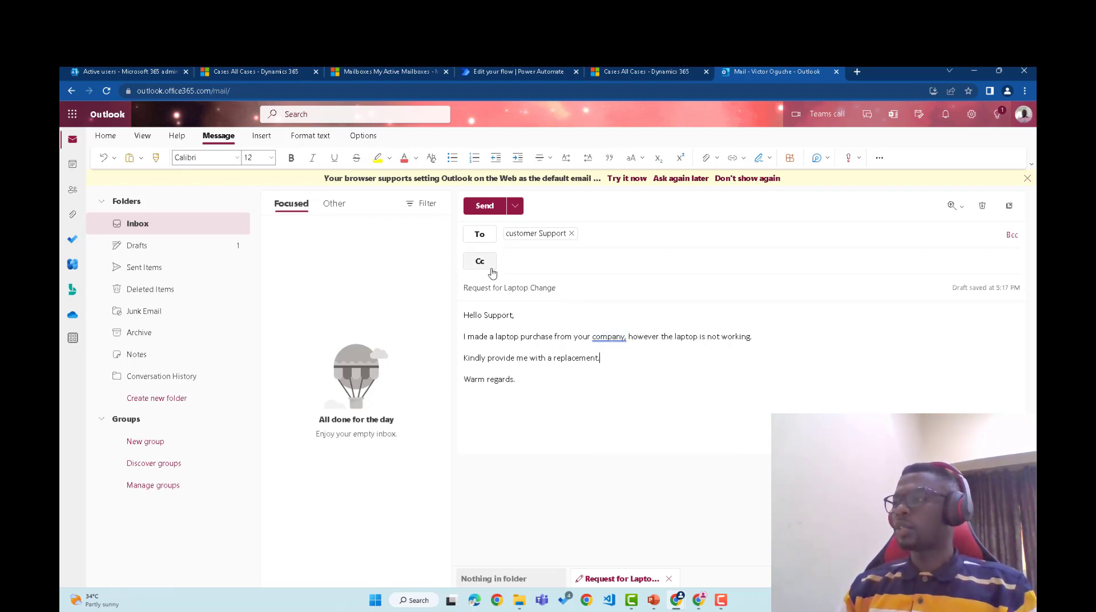
left_click(488, 206)
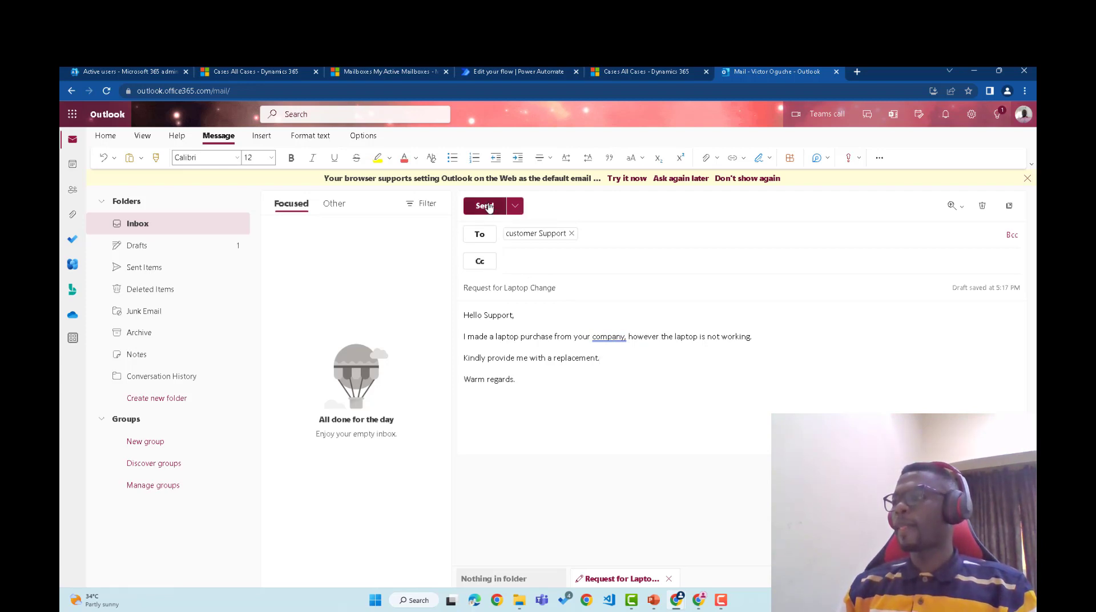
Switch to the customer Support mailbox window and open the received "Request for Laptop Change" email.
mouse_move(675, 593)
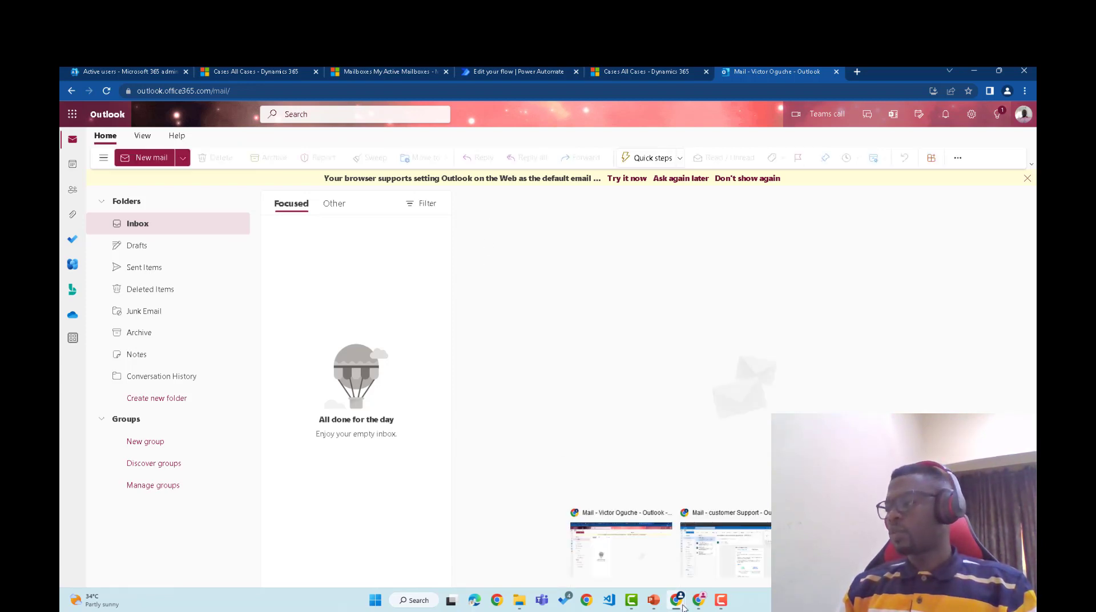
left_click(721, 553)
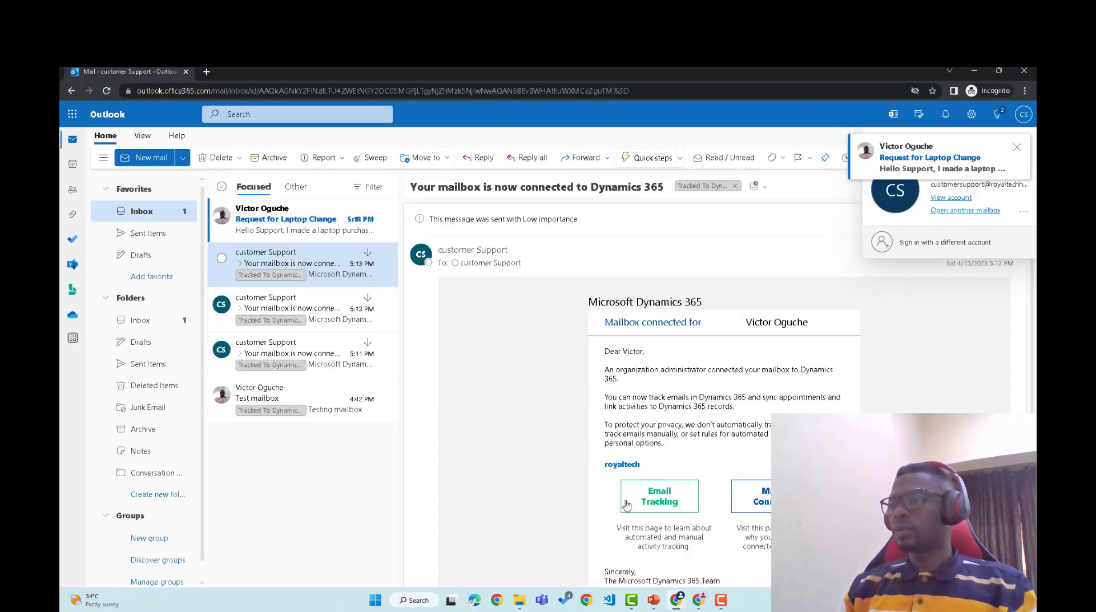
left_click(278, 231)
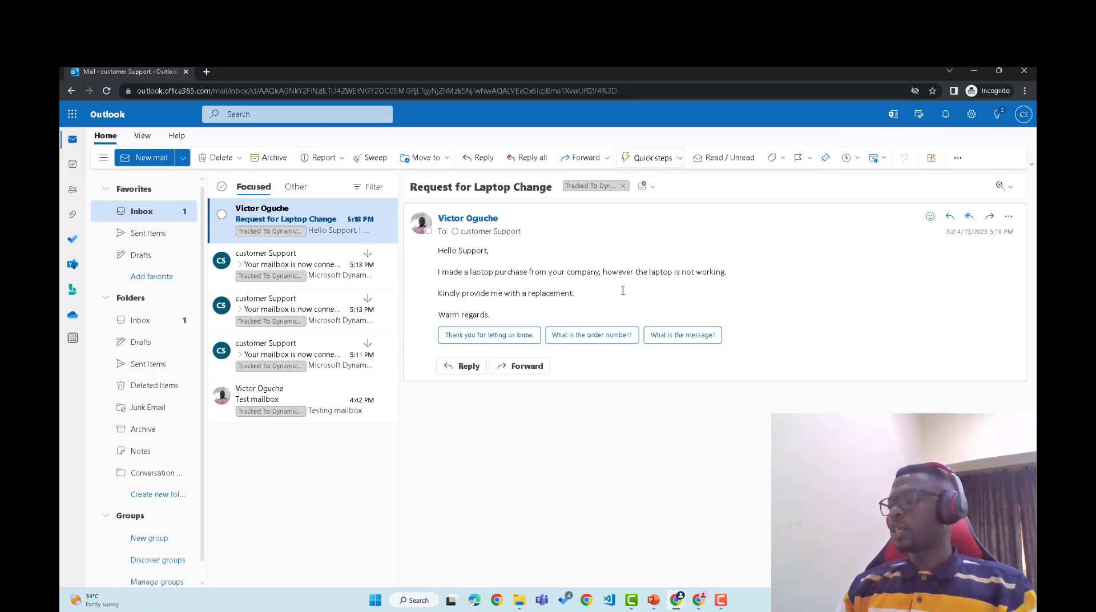
Switch to the support agent's Dynamics 365 window and refresh the My Active Cases list.
mouse_move(678, 608)
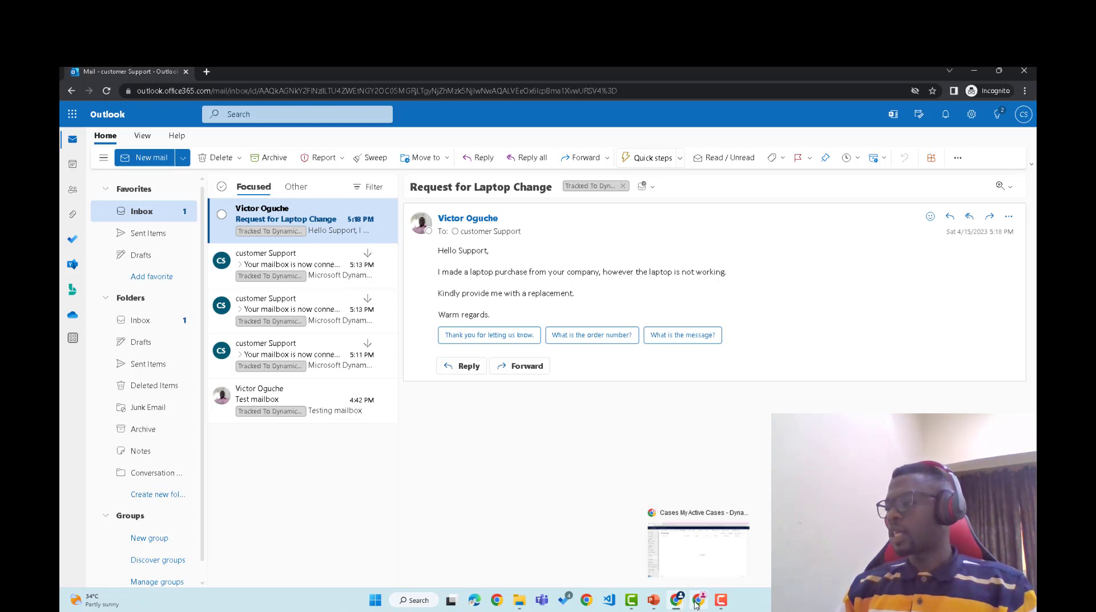
left_click(697, 600)
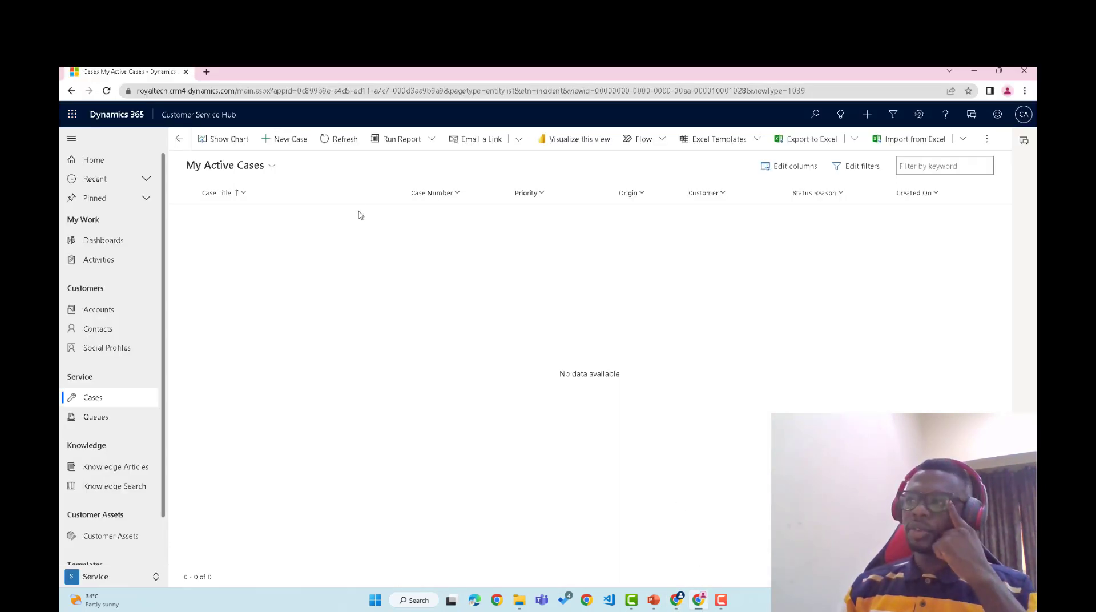
left_click(344, 143)
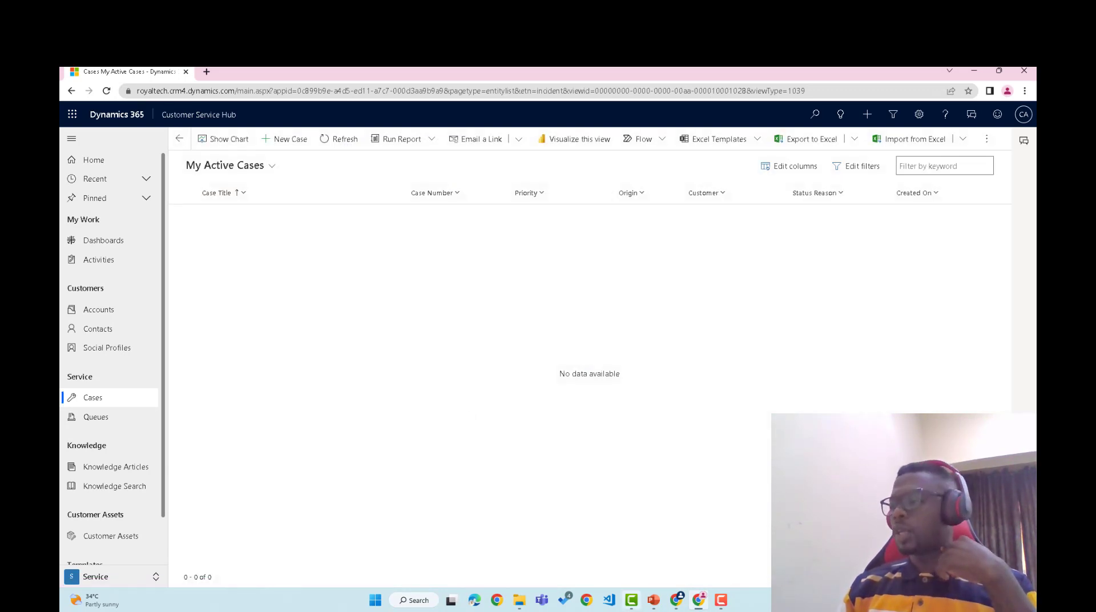
Return to the administrator's browser window, go to the All Cases list in Dynamics 365 and refresh it twice to check the case owners.
mouse_move(678, 601)
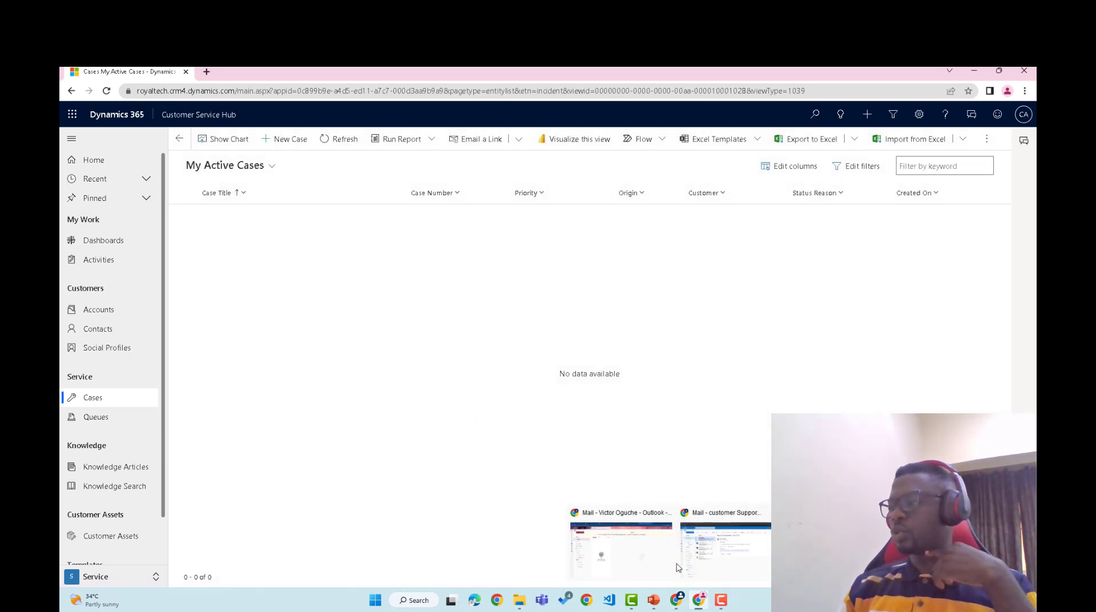
left_click(621, 547)
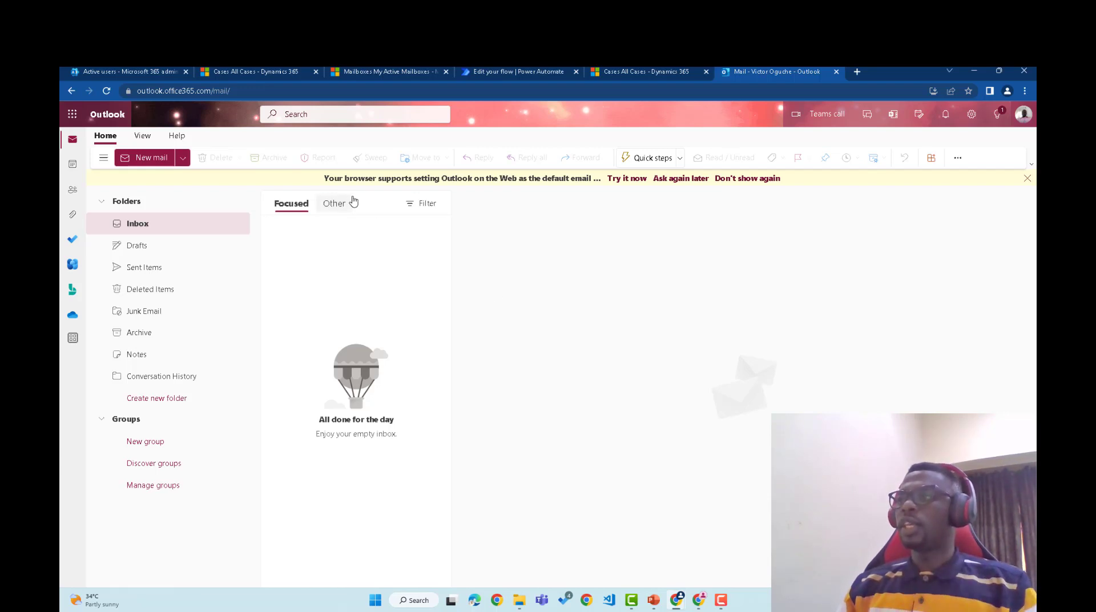
left_click(636, 70)
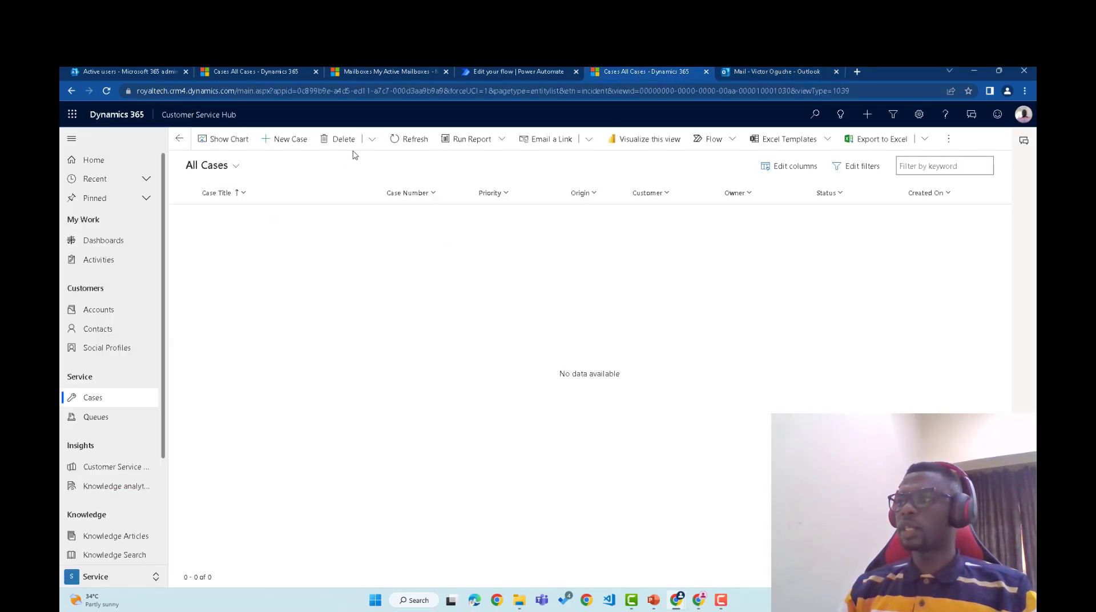
left_click(397, 140)
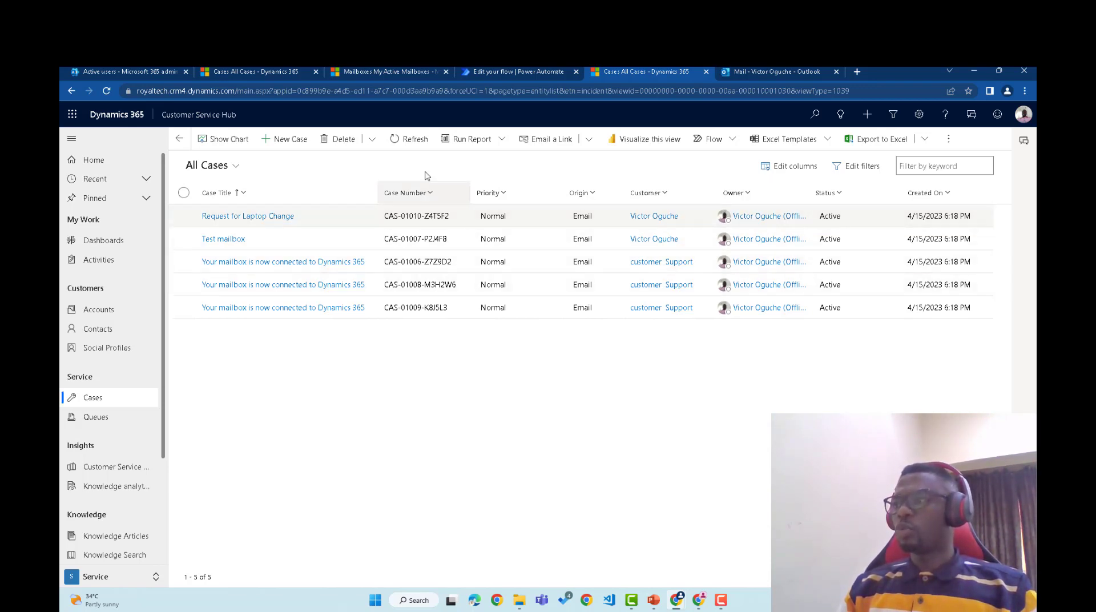
left_click(396, 141)
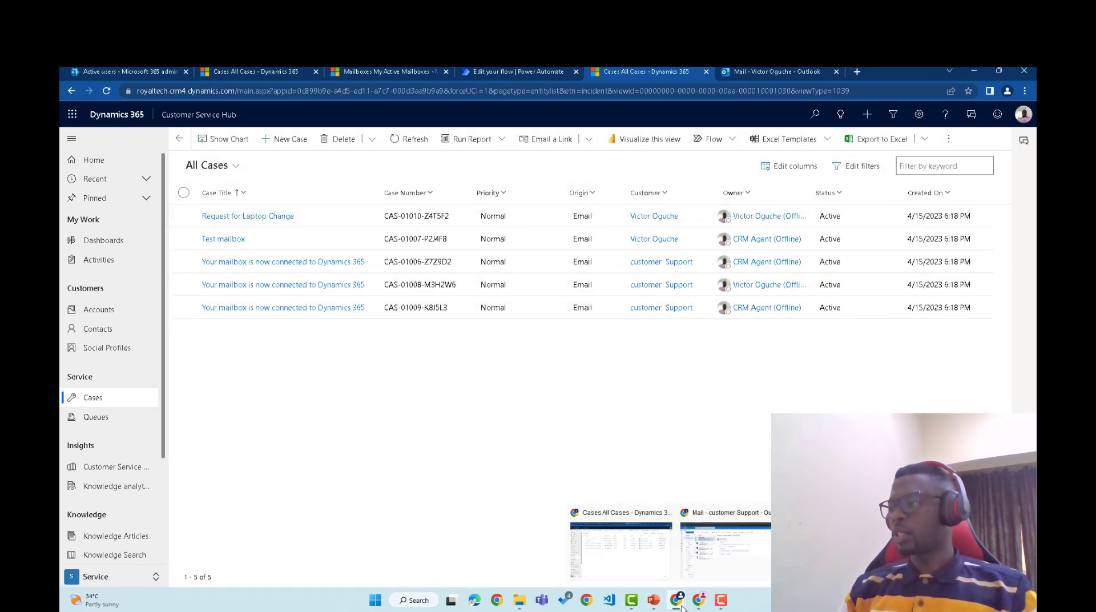
Switch to the support agent's Dynamics 365 window, refresh My Active Cases and check which account is signed in.
left_click(699, 601)
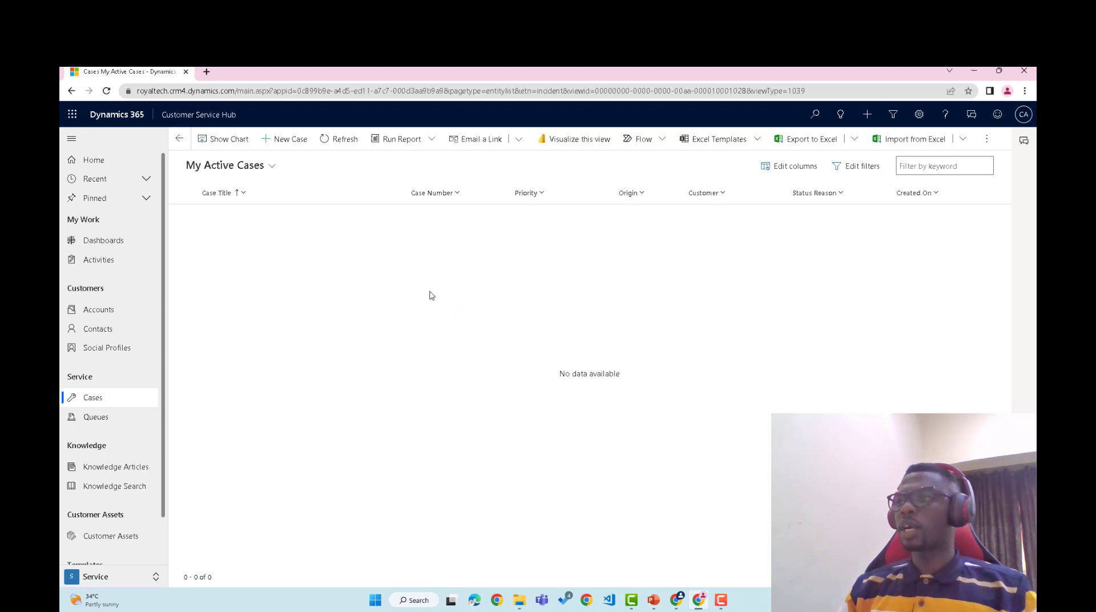
left_click(339, 139)
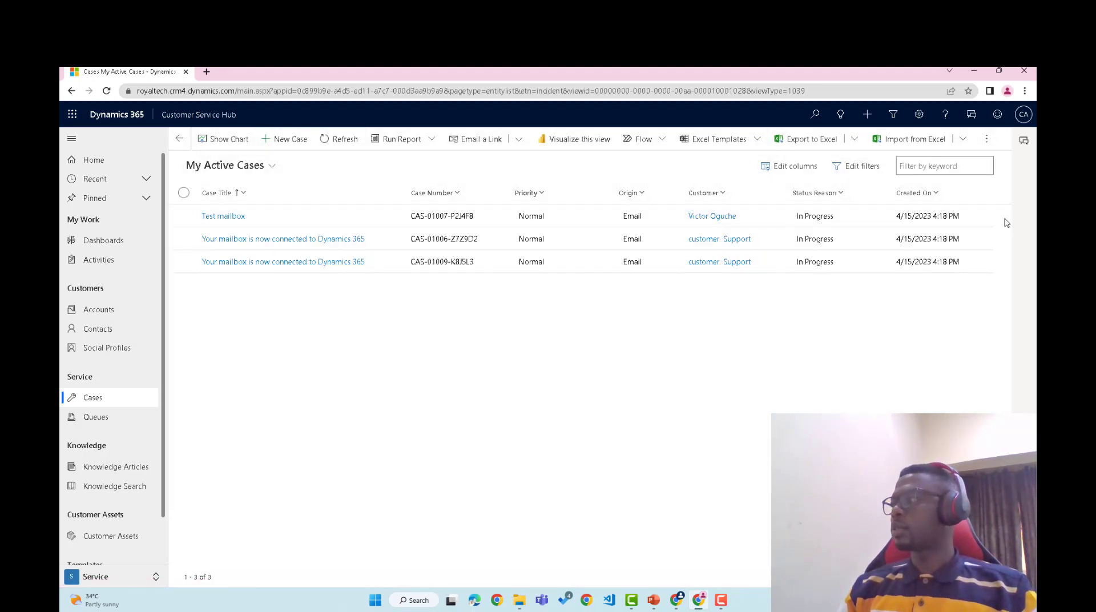
left_click(1025, 117)
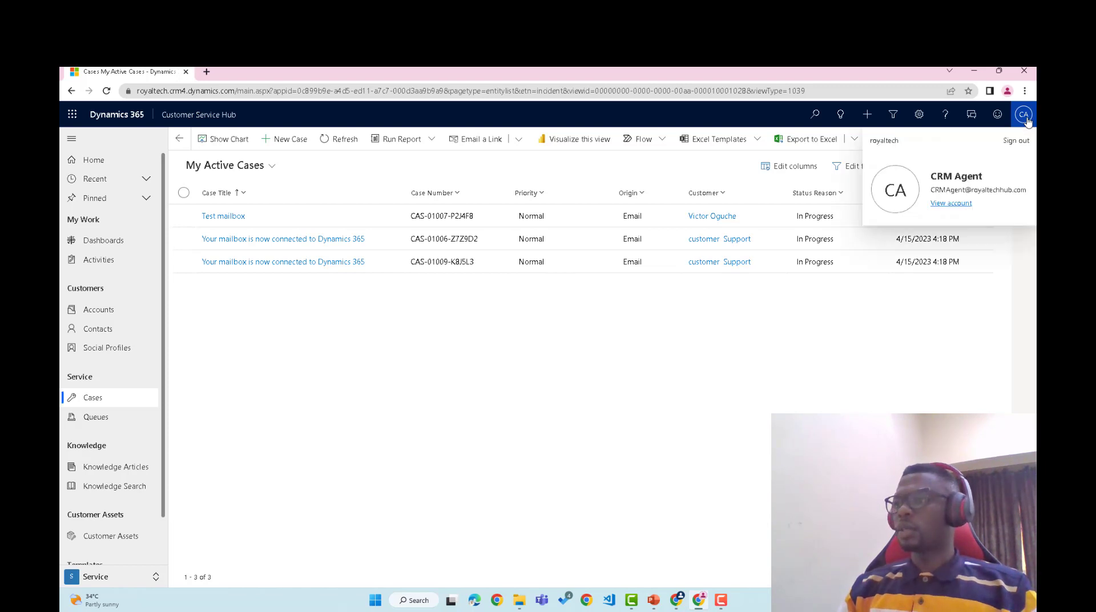
left_click(539, 418)
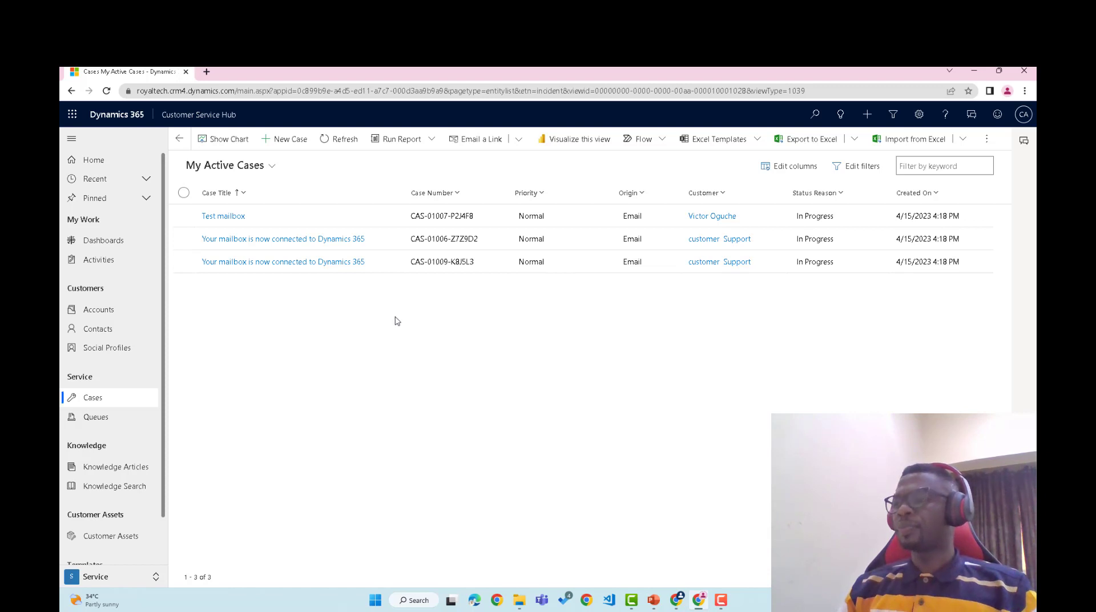
left_click(341, 142)
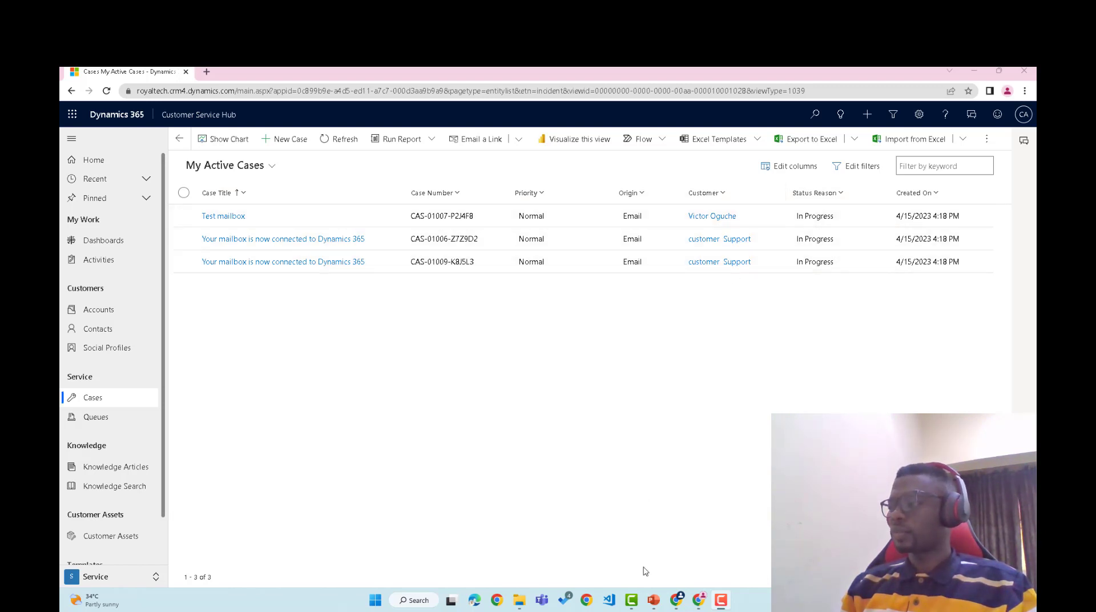
Look at the customer Support mailbox, return to the administrator's browser window and check its My Active Mailboxes and All Cases lists.
left_click(712, 555)
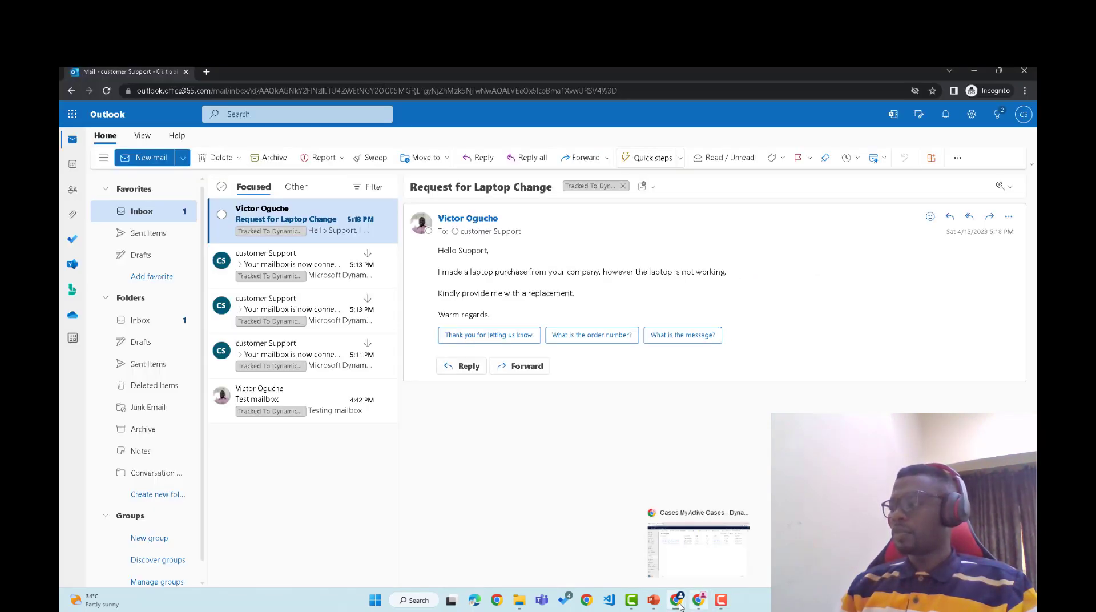
left_click(640, 564)
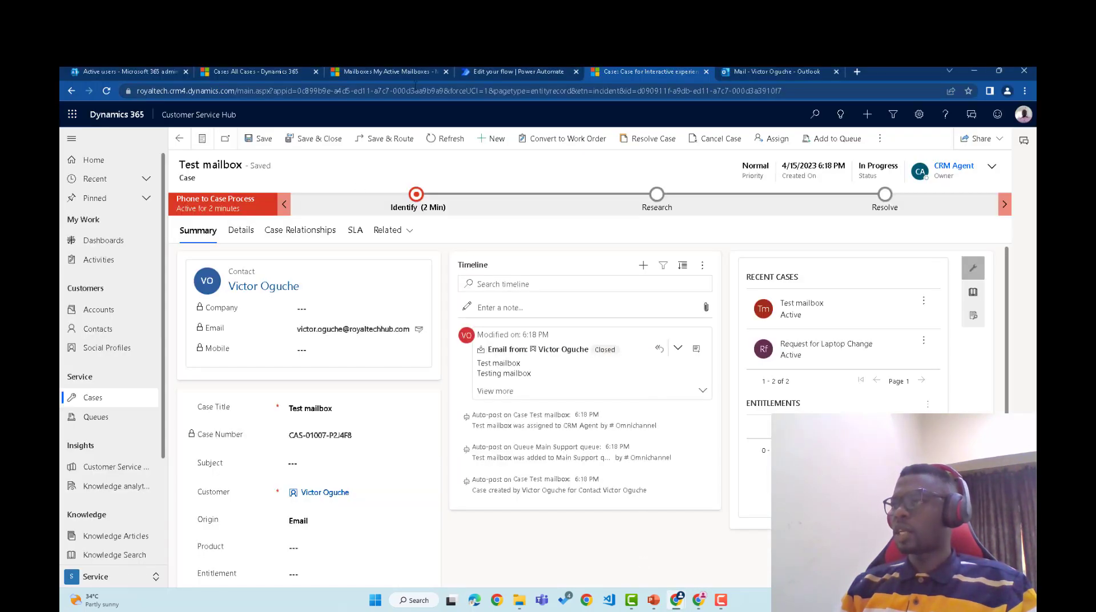
left_click(507, 71)
key("ctrl+Tab")
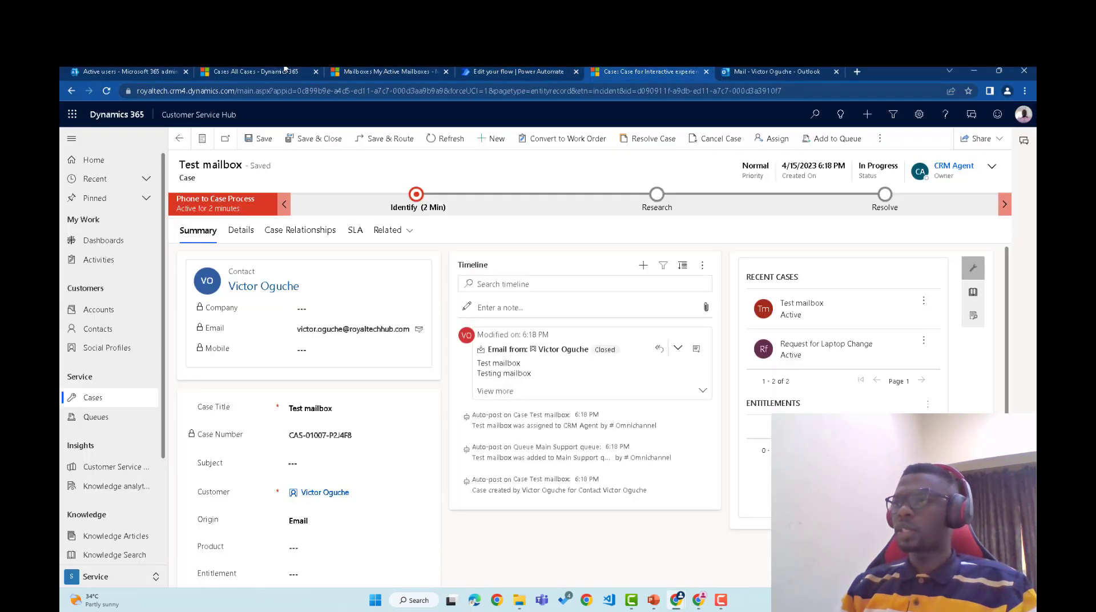
left_click(257, 69)
left_click(368, 69)
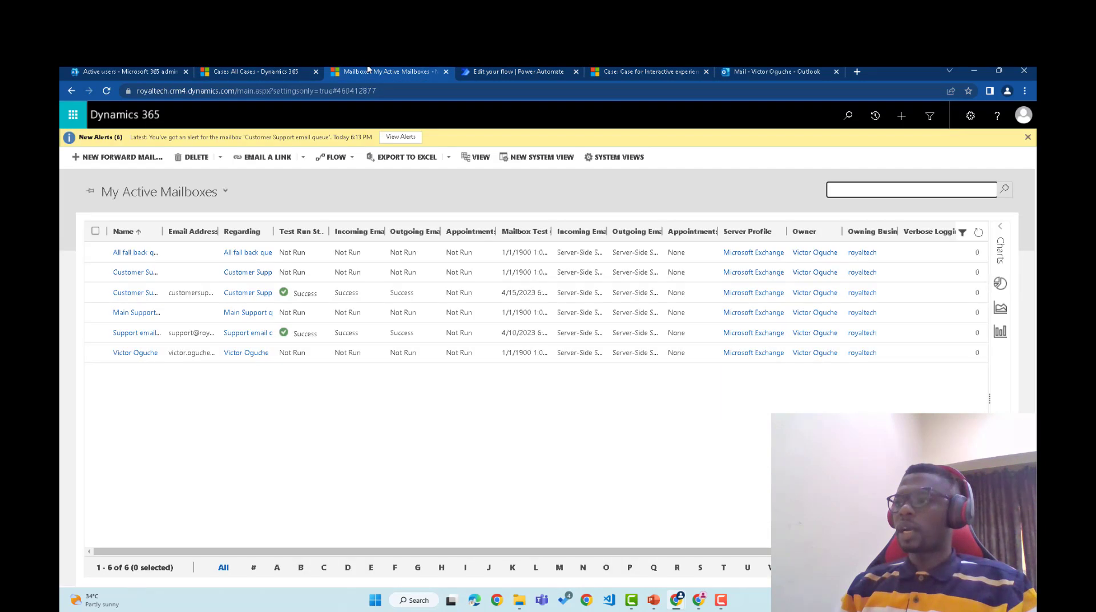
left_click(263, 69)
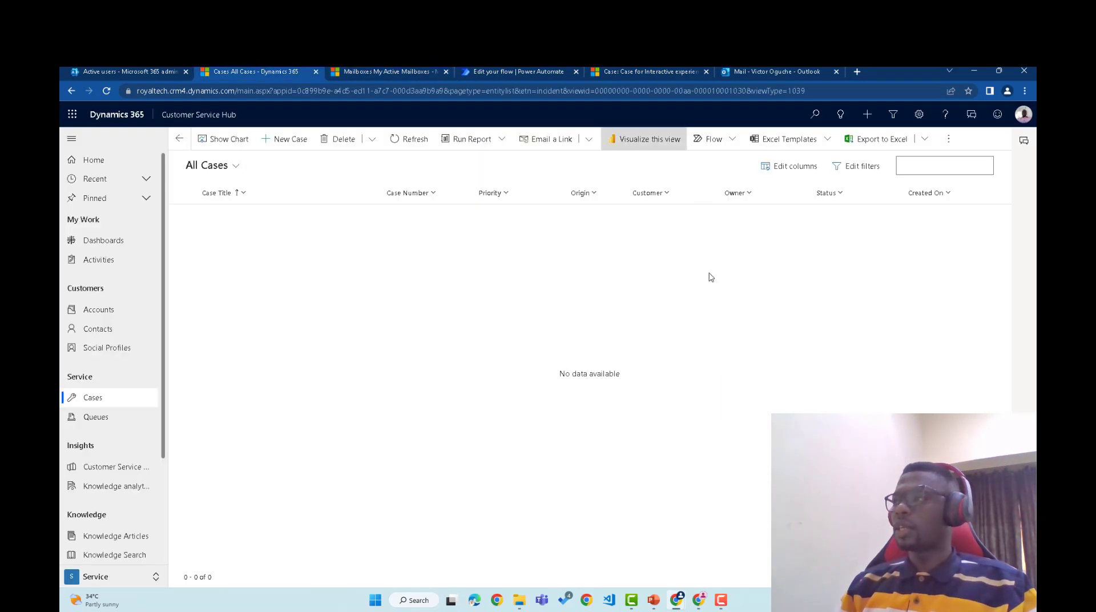
Switch to the customer Support mailbox and open the newest "Your mailbox is now connected to Dynamics 365" email.
mouse_move(678, 608)
left_click(711, 566)
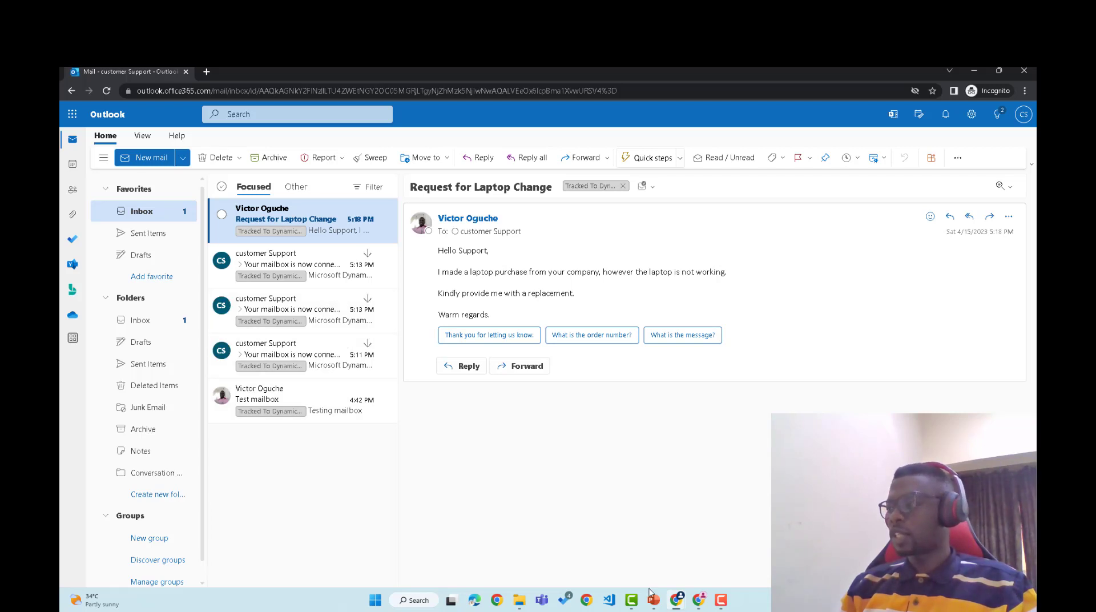
mouse_move(677, 604)
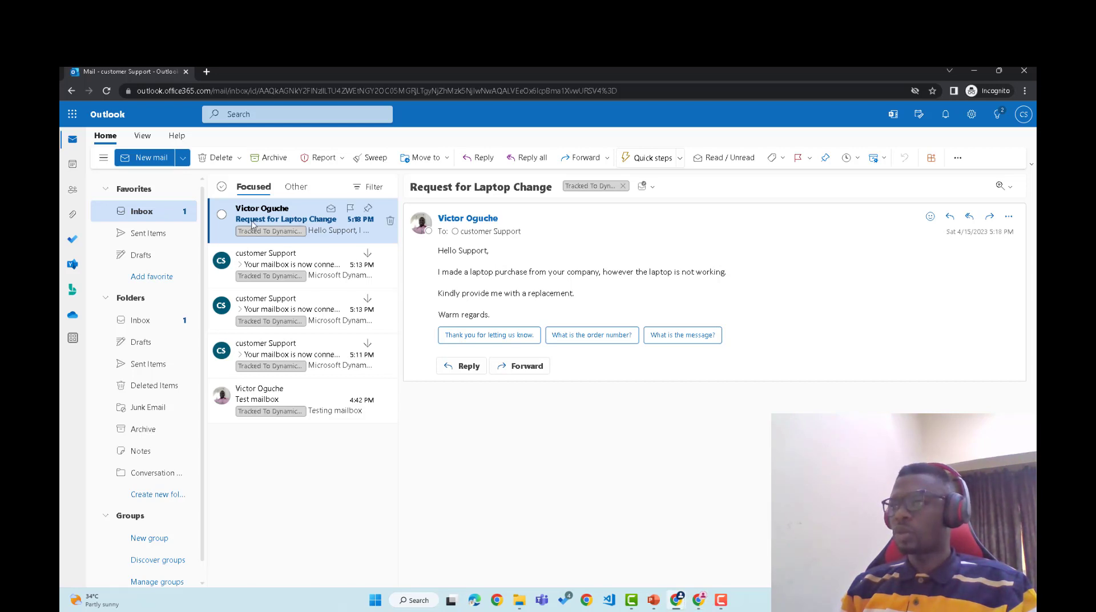
left_click(300, 263)
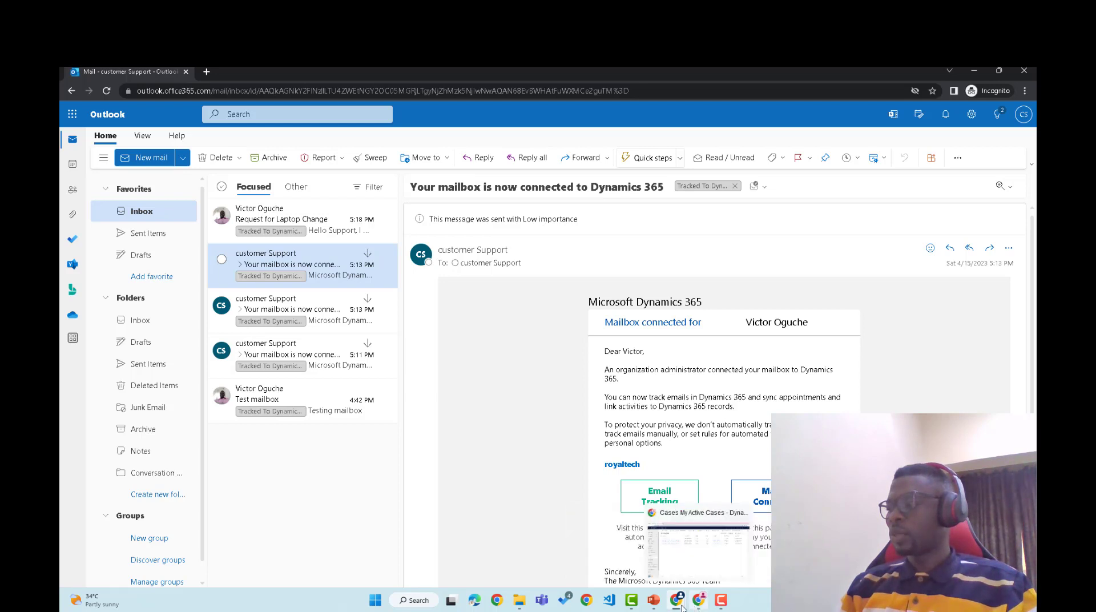
In the administrator's window, switch to the Customer Service admin center and open the Customer Support Agent Queue among the advanced queues.
left_click(631, 562)
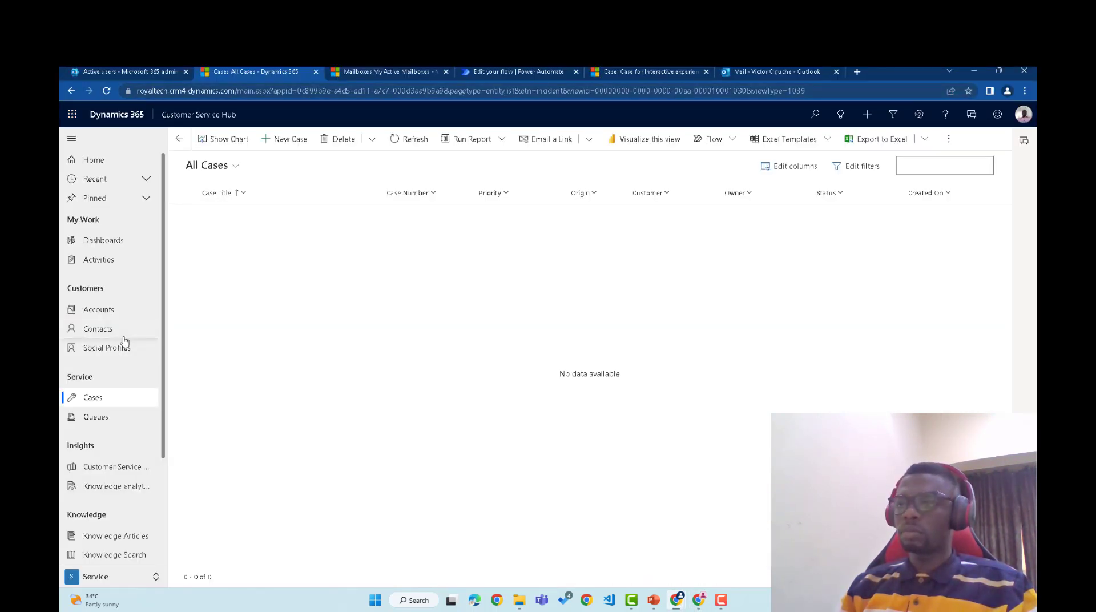
left_click(208, 115)
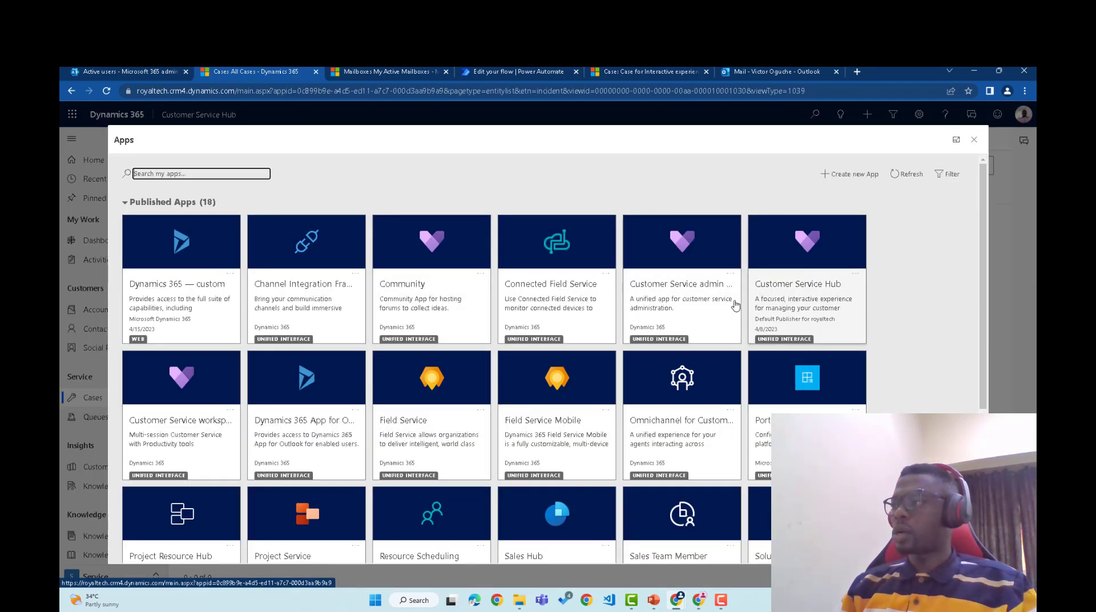
left_click(710, 303)
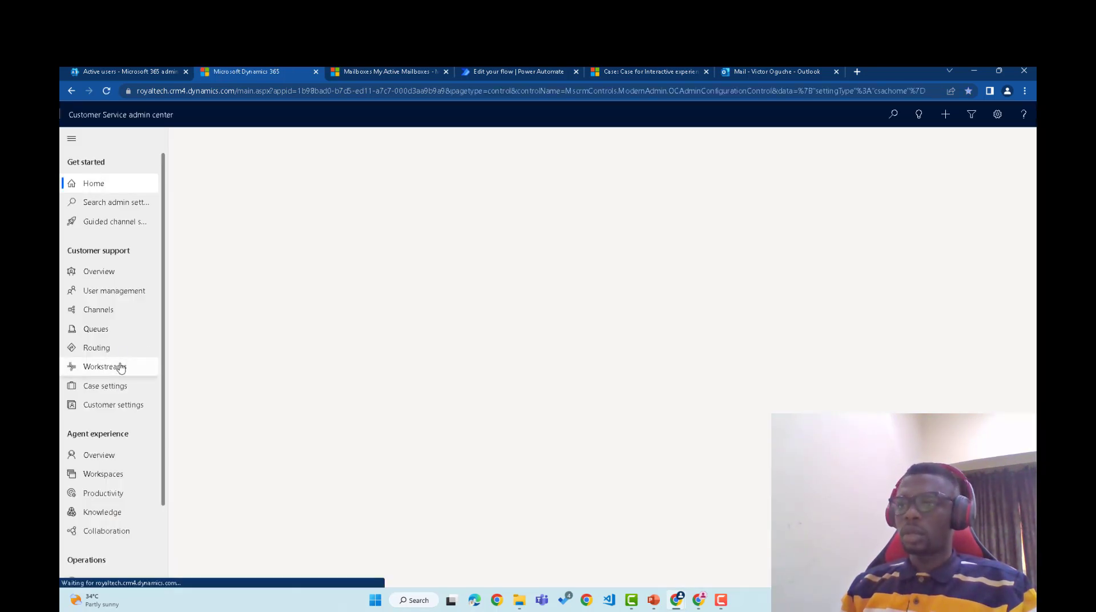
left_click(110, 328)
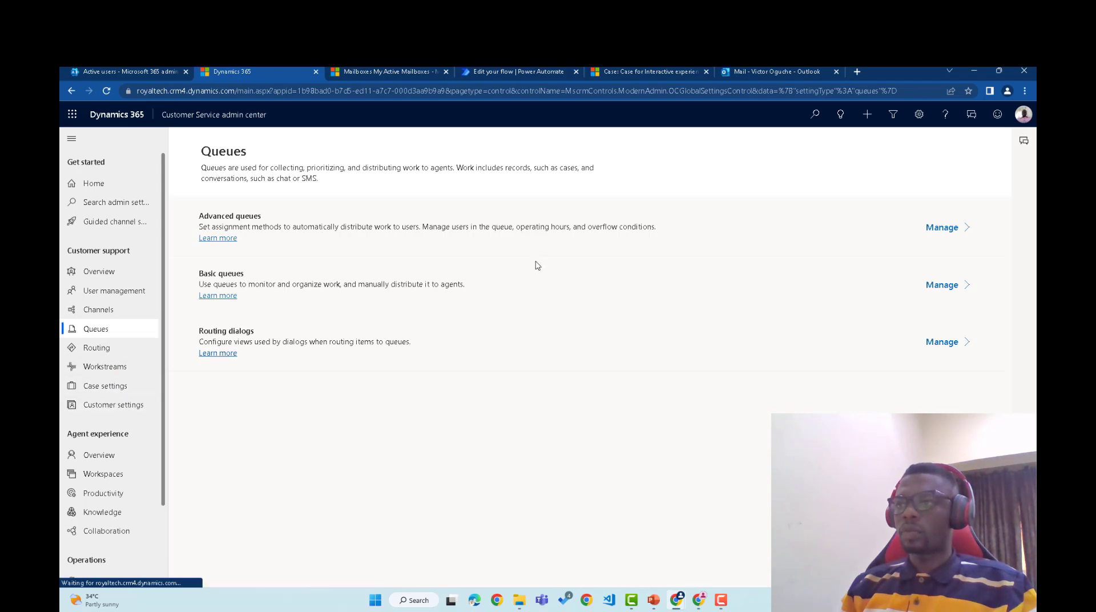
left_click(935, 230)
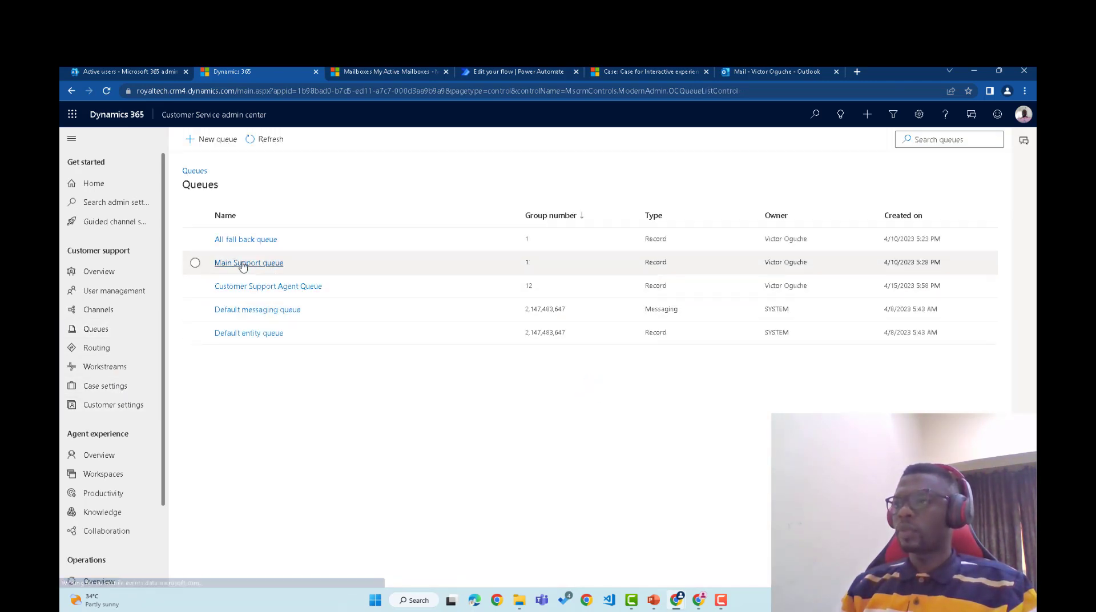
left_click(243, 286)
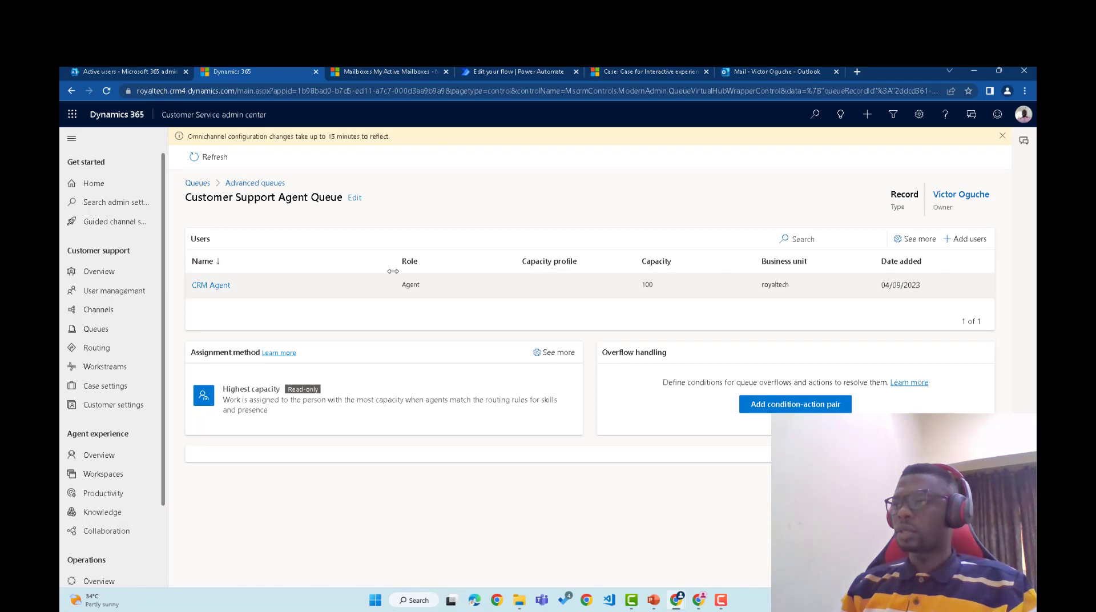
Set the CRM Agent user's Omnichannel capacity to 1000, then save and close the record.
left_click(211, 285)
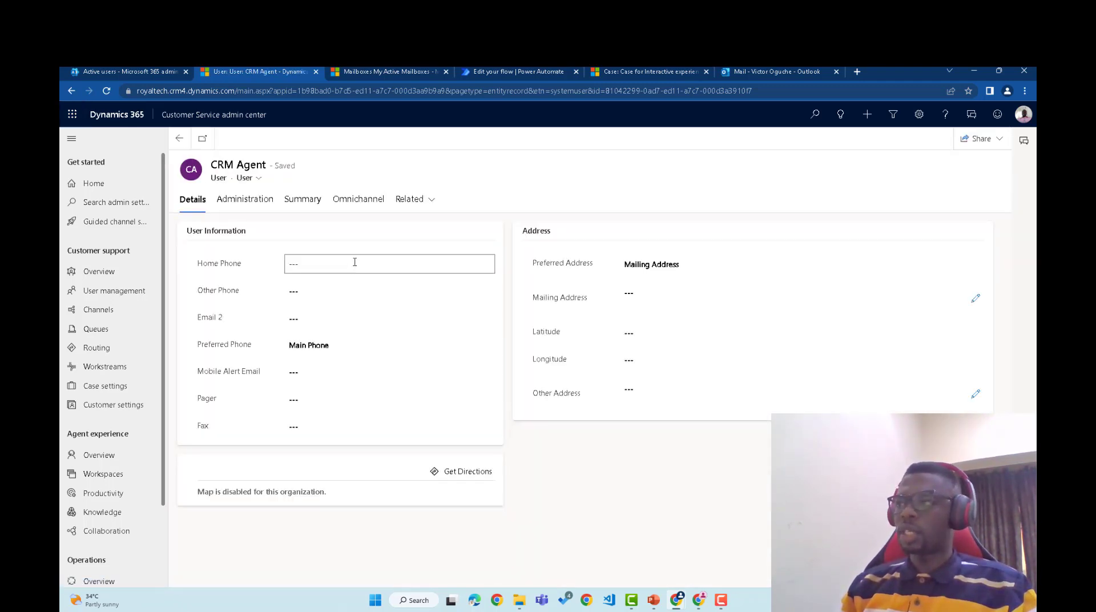
left_click(358, 201)
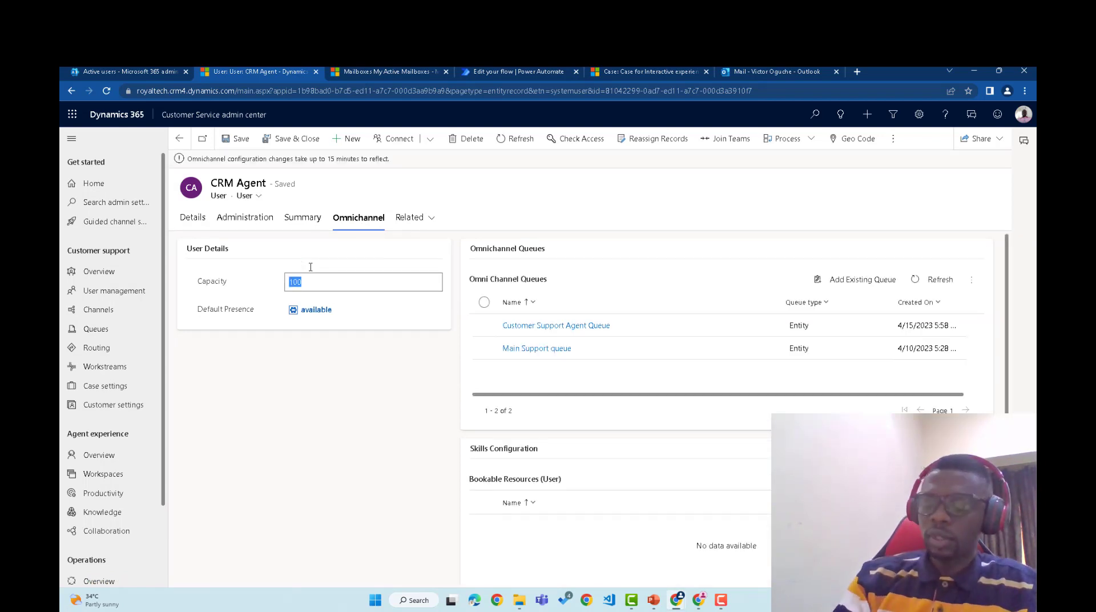
key("BackSpace")
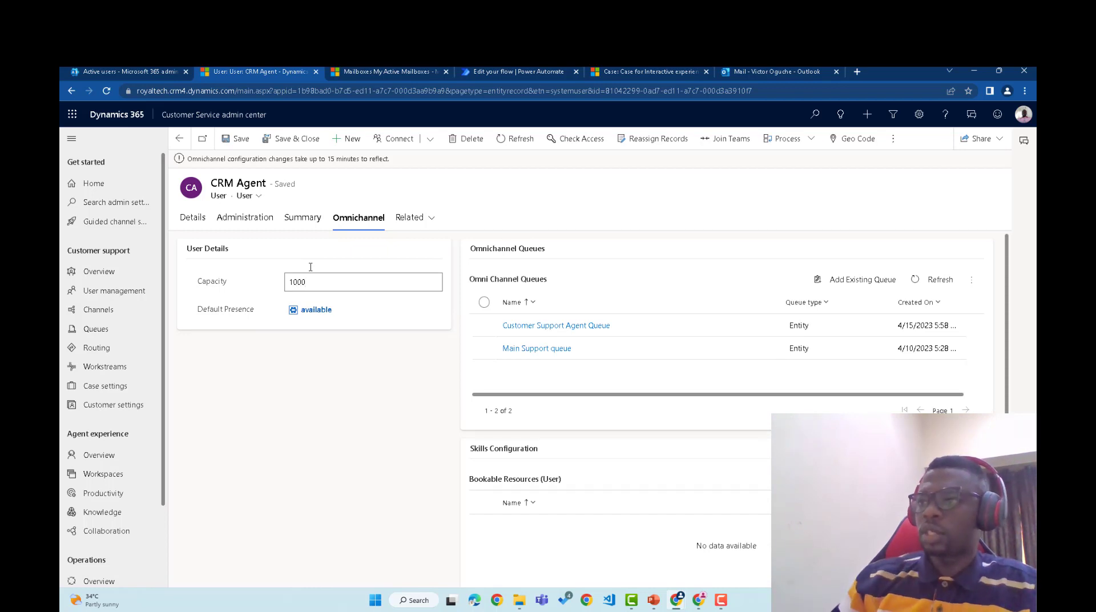
type("1000")
left_click(311, 351)
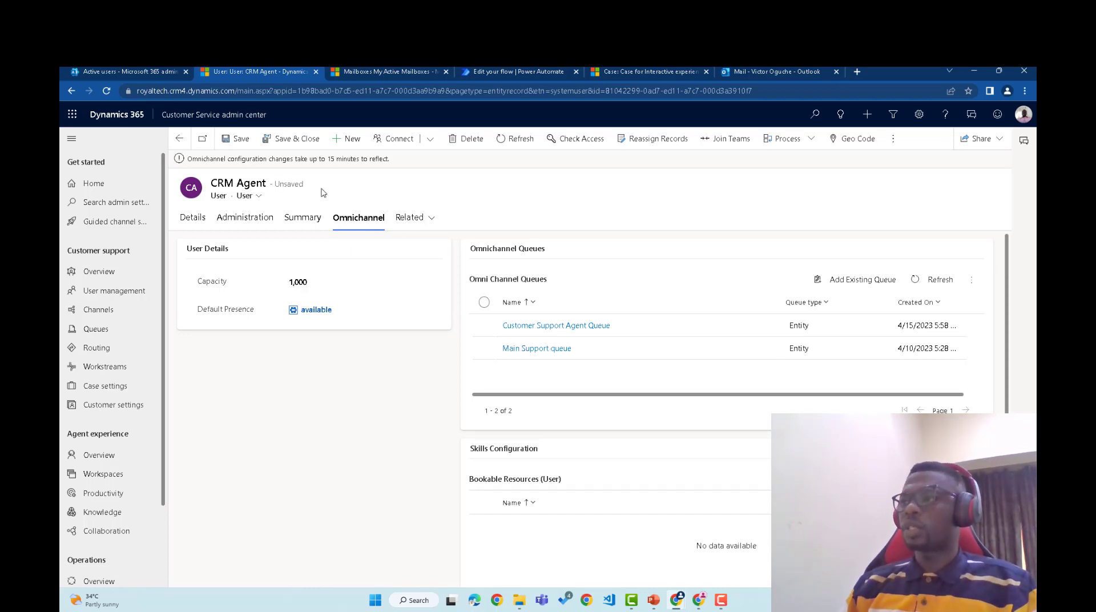
left_click(290, 141)
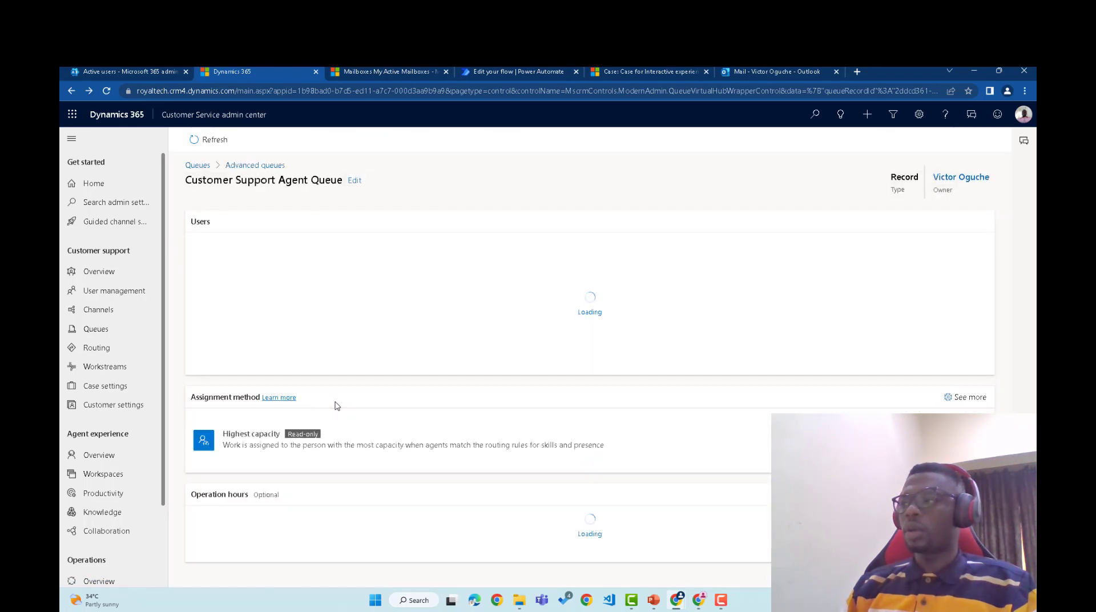
Set the unit-based capacity to 10 in the work distribution settings of the Customer Support email to case workstream and save.
left_click(111, 366)
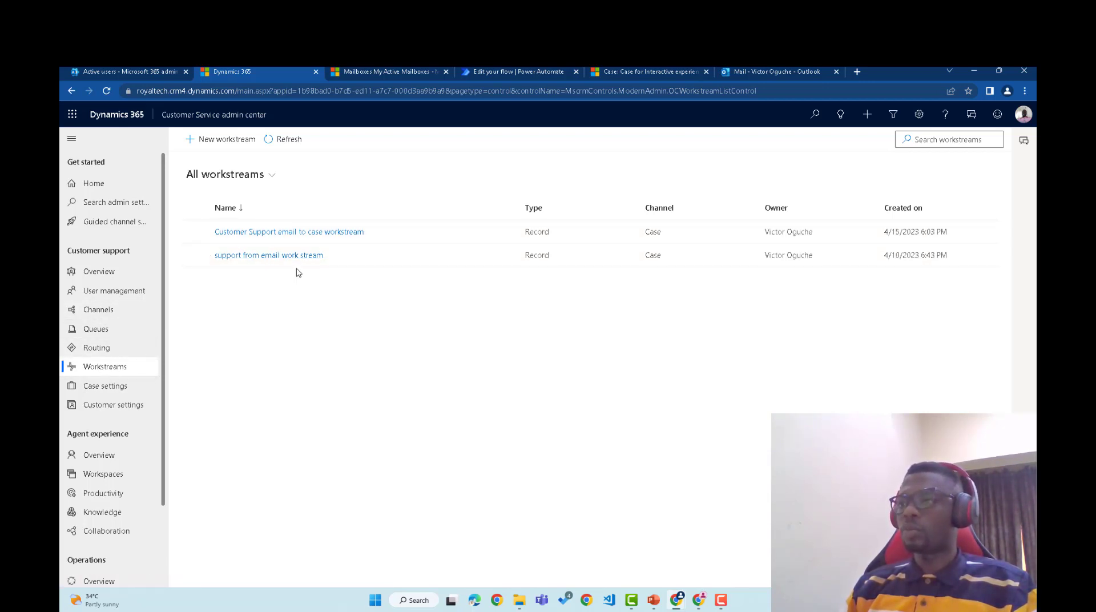
left_click(314, 232)
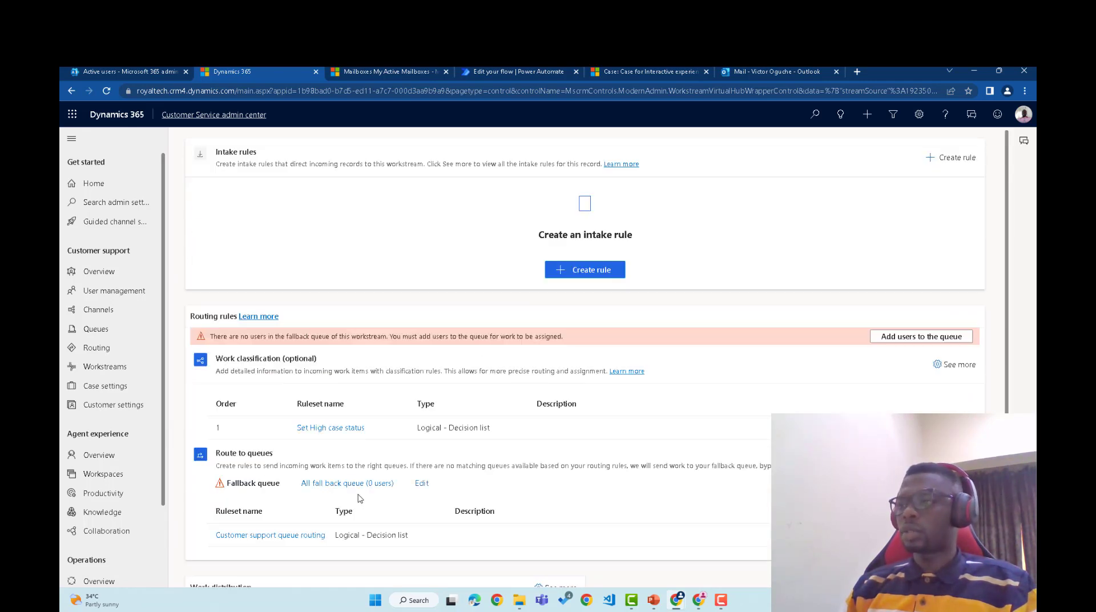
scroll(498, 463, "down", 3)
left_click(541, 407)
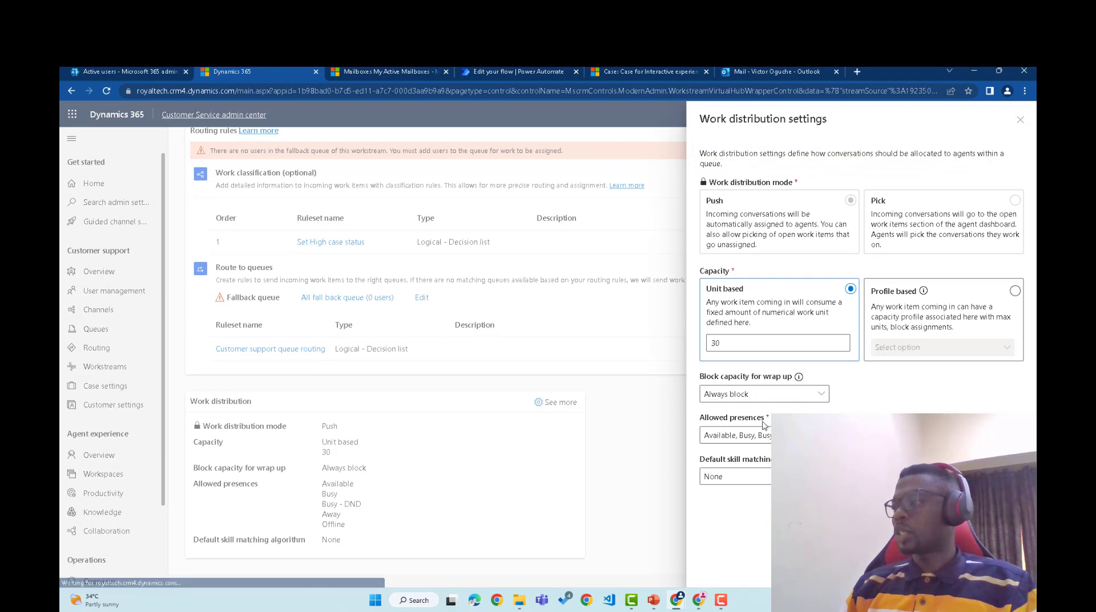
left_click(727, 344)
key("BackSpace")
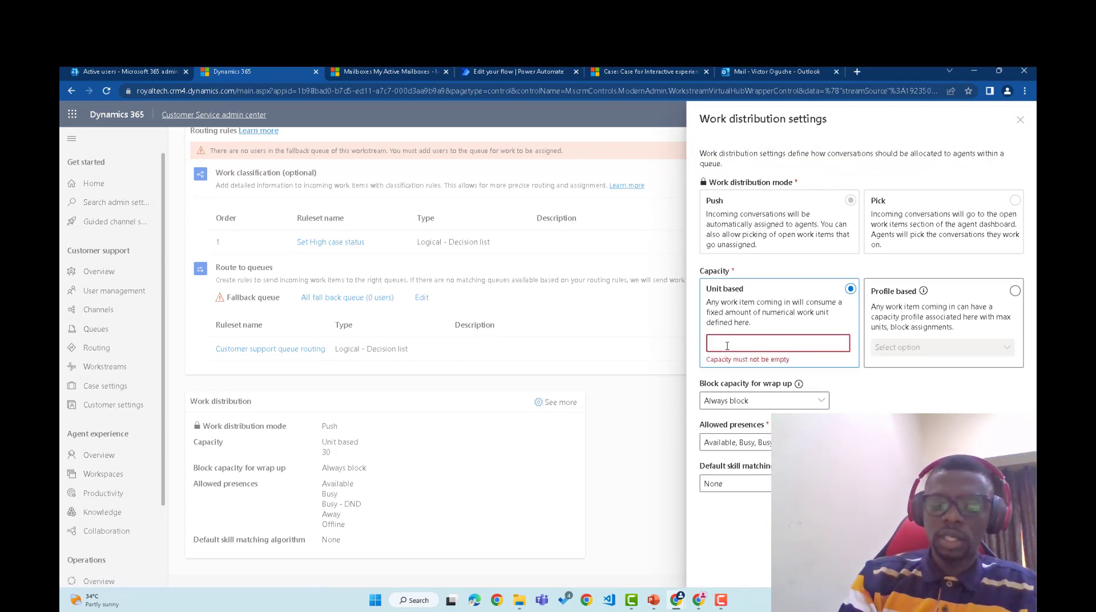
type("10")
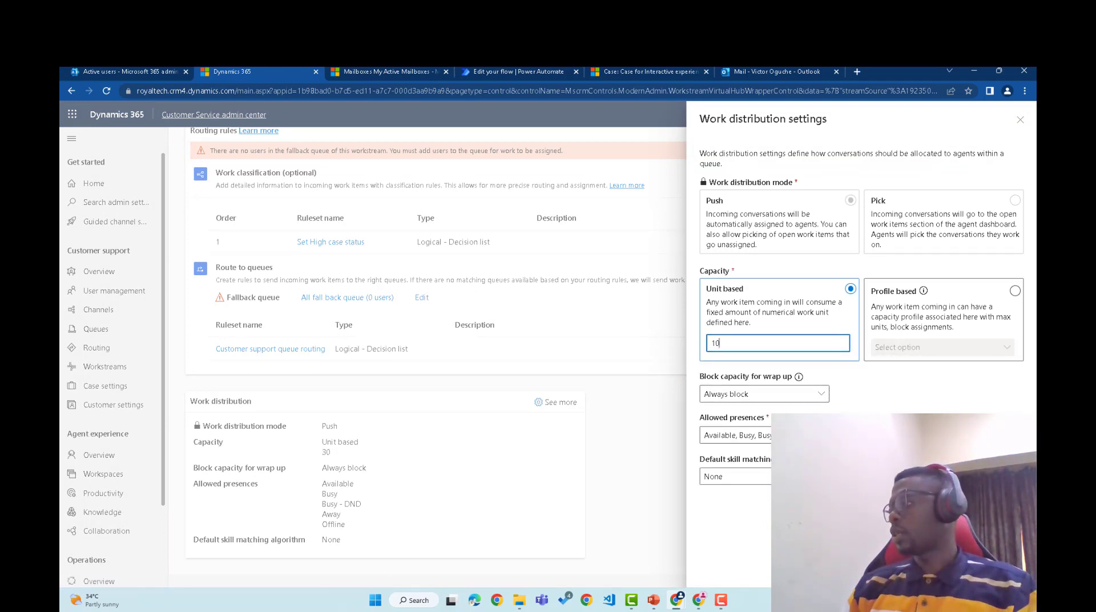
key("Return")
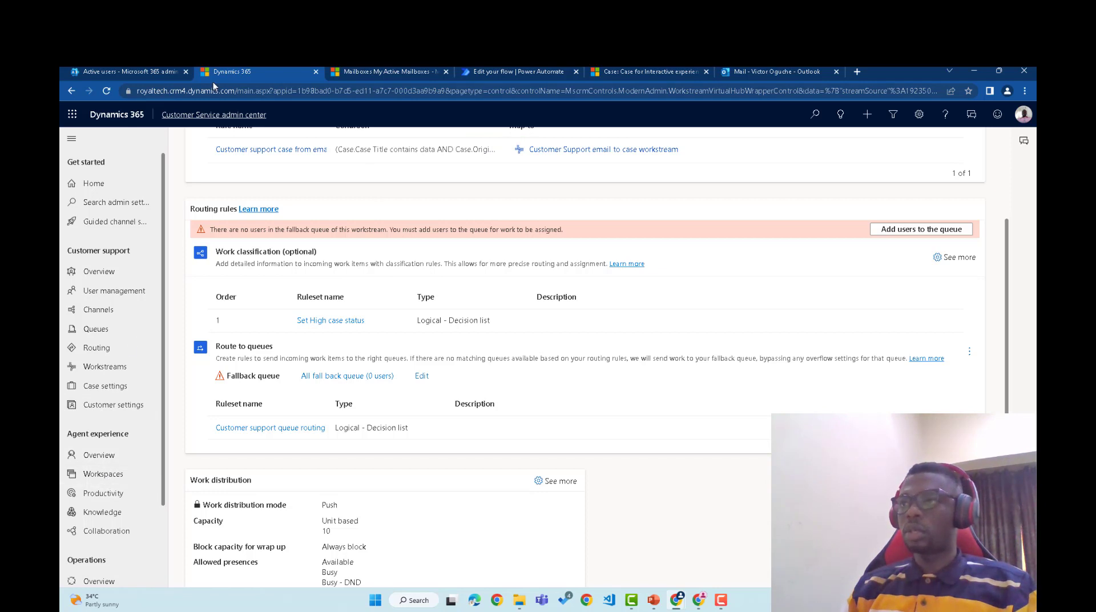
Switch to the Customer Service Hub and delete both cases in the My Active Cases list.
left_click(215, 115)
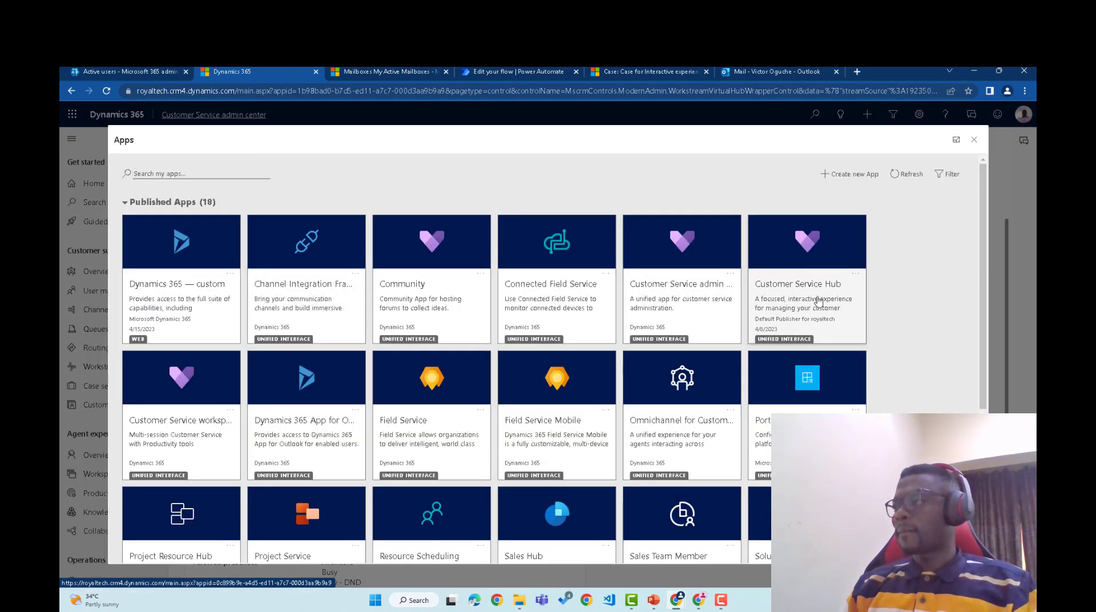
left_click(810, 310)
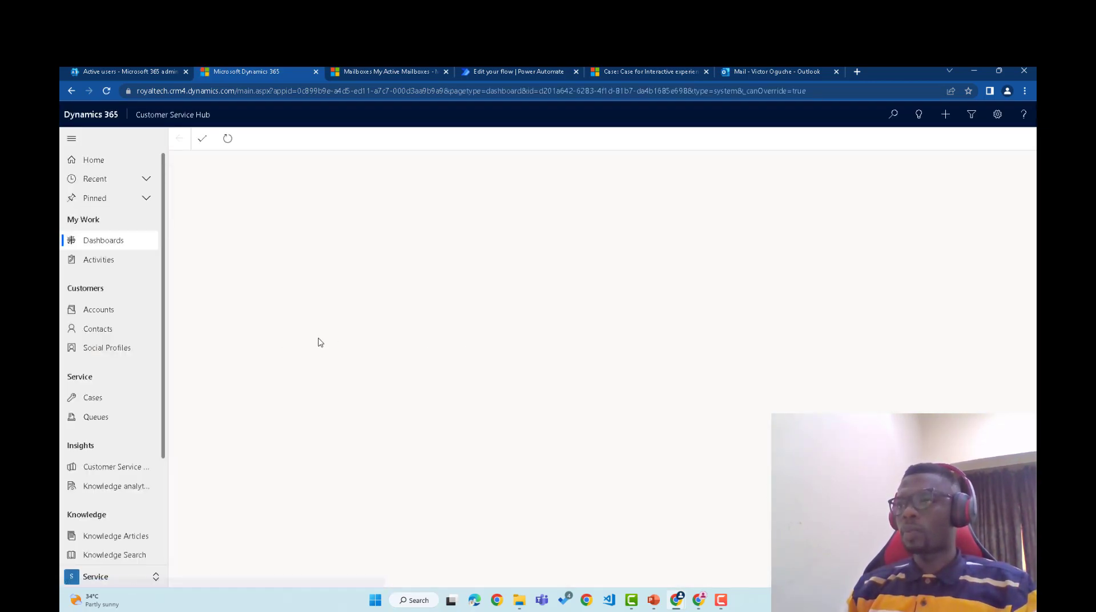
left_click(105, 402)
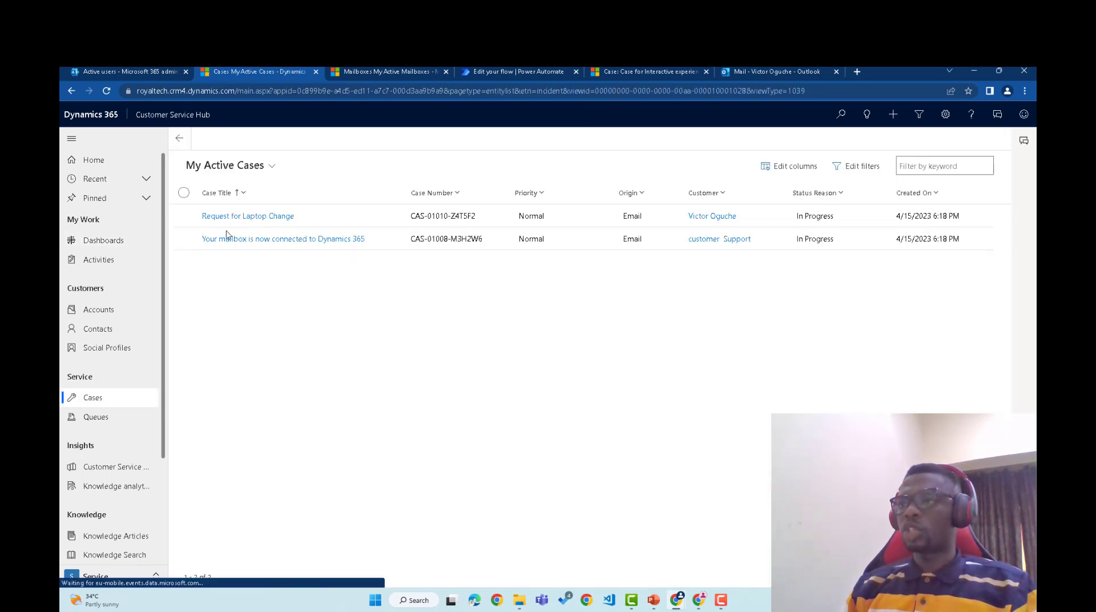
left_click(184, 193)
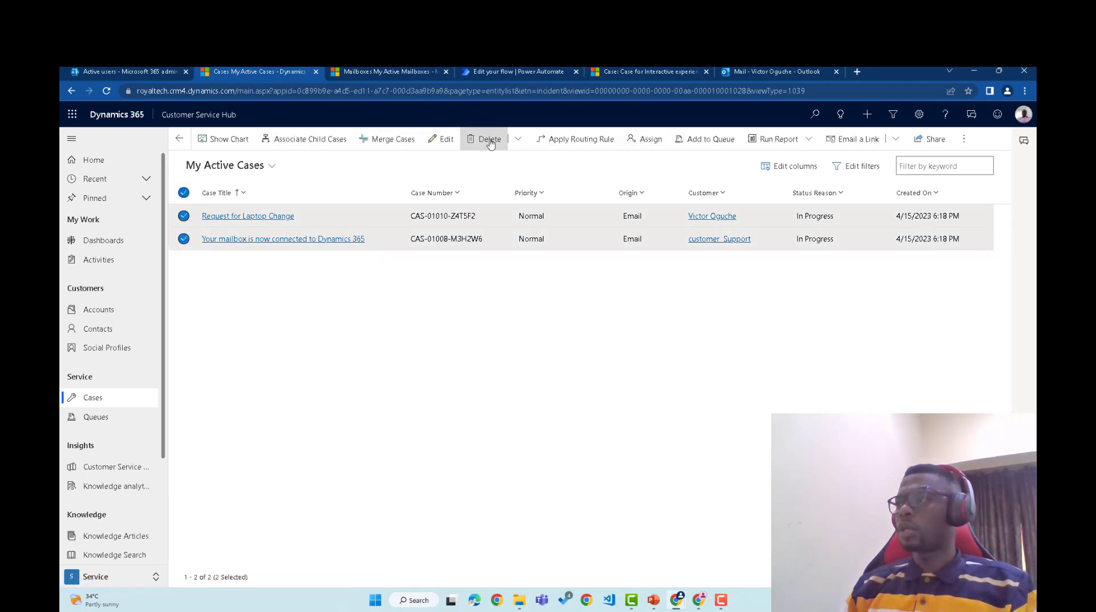
left_click(487, 140)
left_click(578, 398)
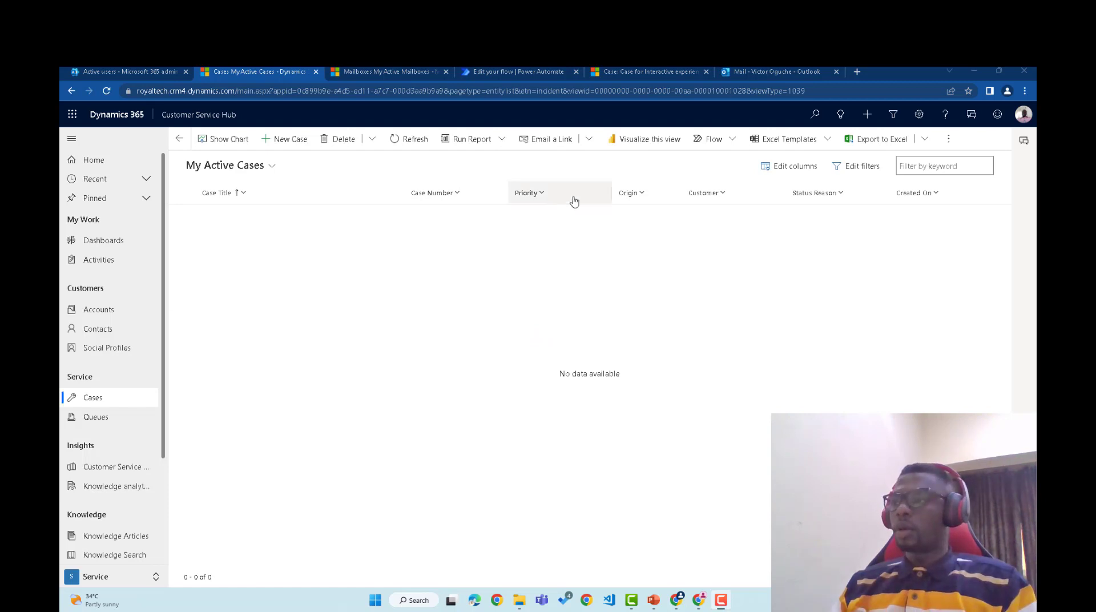
Switch to the support agent's window and refresh the My Active Cases list.
left_click(699, 599)
left_click(339, 138)
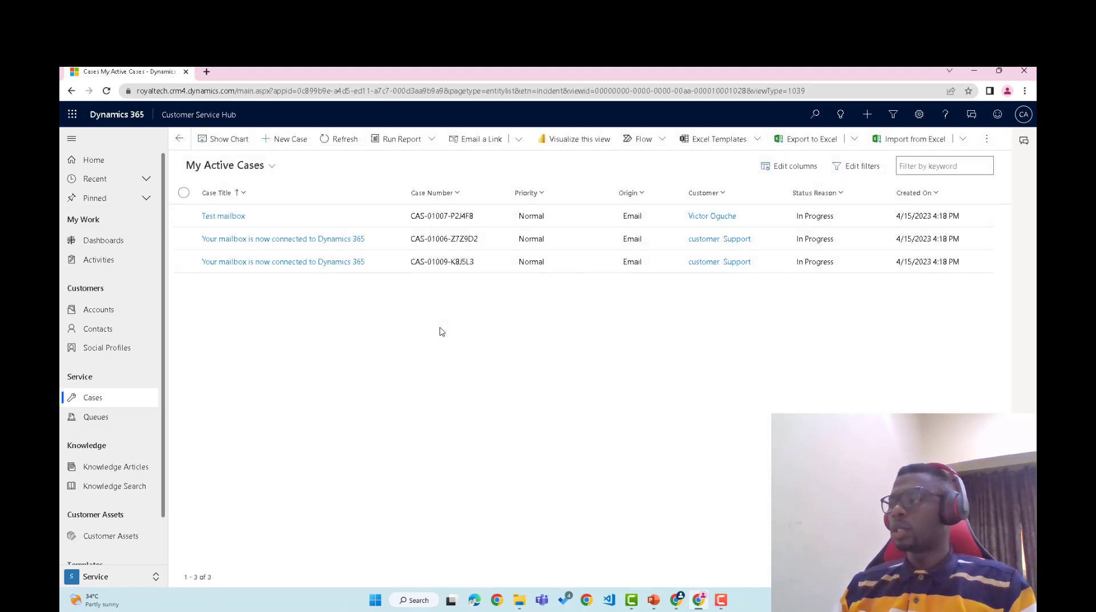
left_click(338, 139)
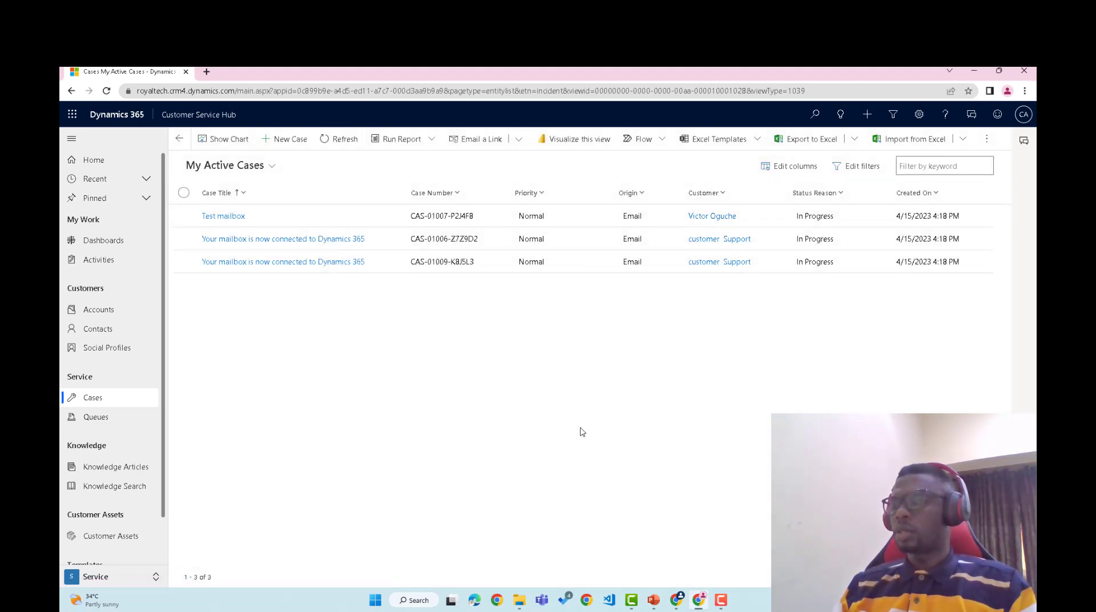
In the administrator's window, switch the case list to the All Cases view and delete all three cases.
mouse_move(675, 599)
left_click(648, 562)
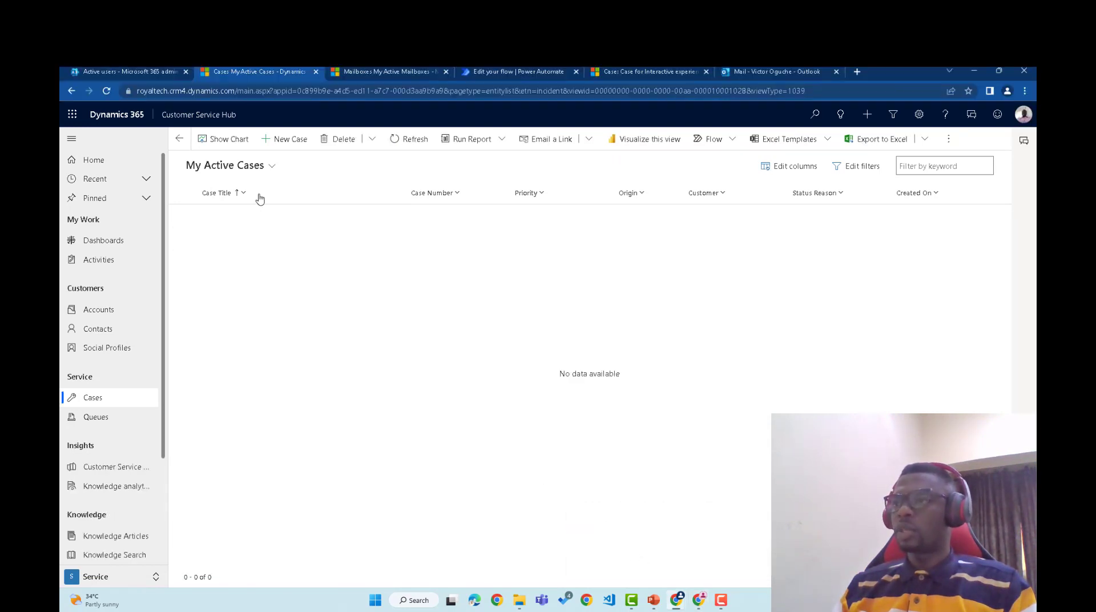
left_click(254, 167)
left_click(303, 226)
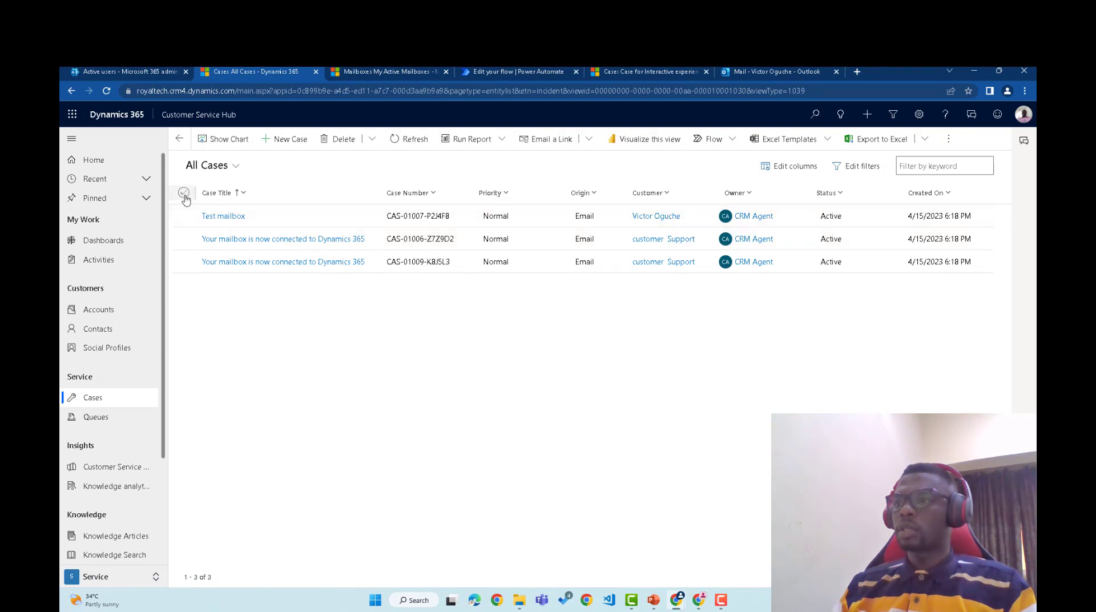
left_click(184, 193)
left_click(485, 138)
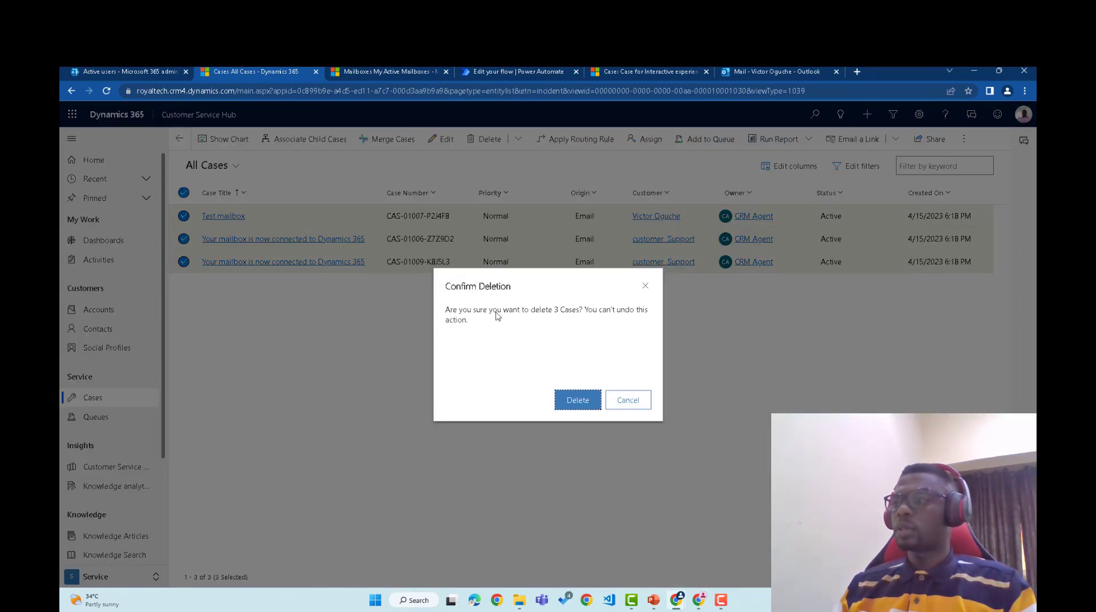
left_click(579, 400)
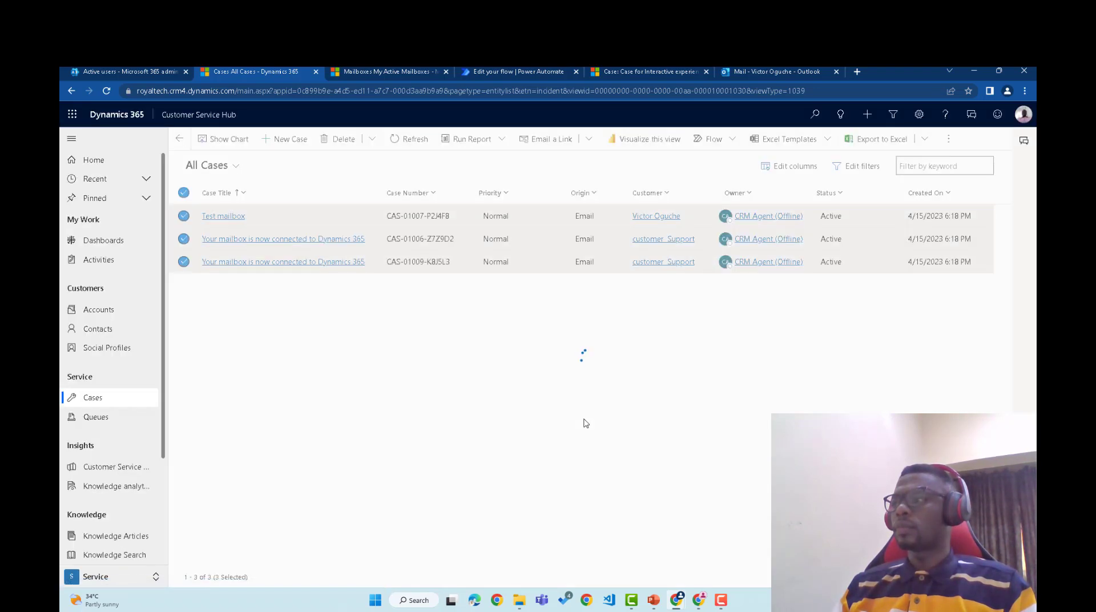
In the support agent's window, refresh the My Active Cases list and check which account is signed in.
mouse_move(676, 599)
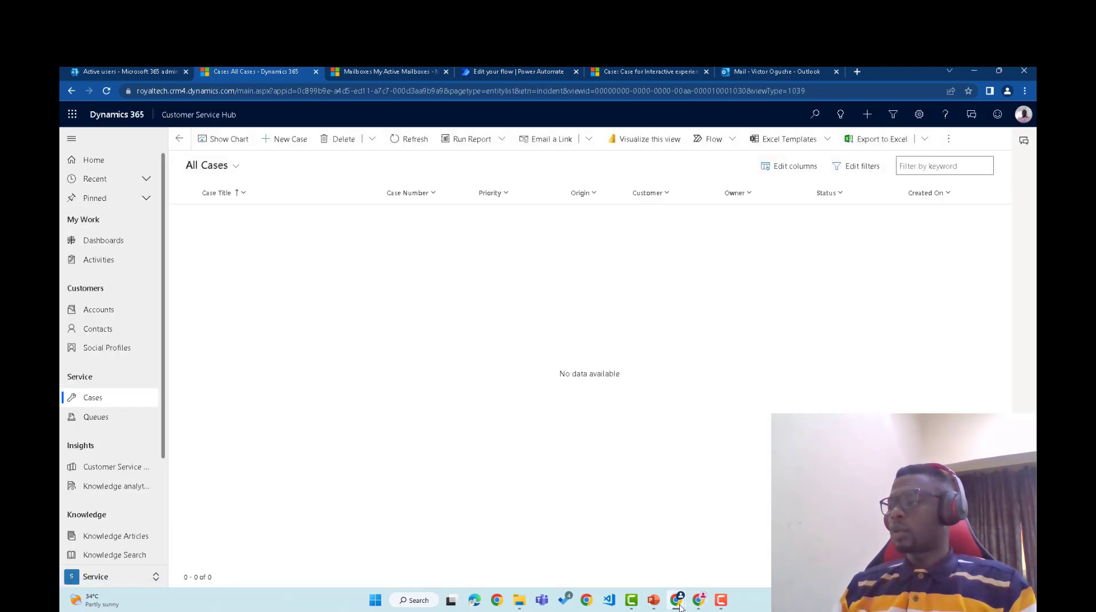
left_click(688, 604)
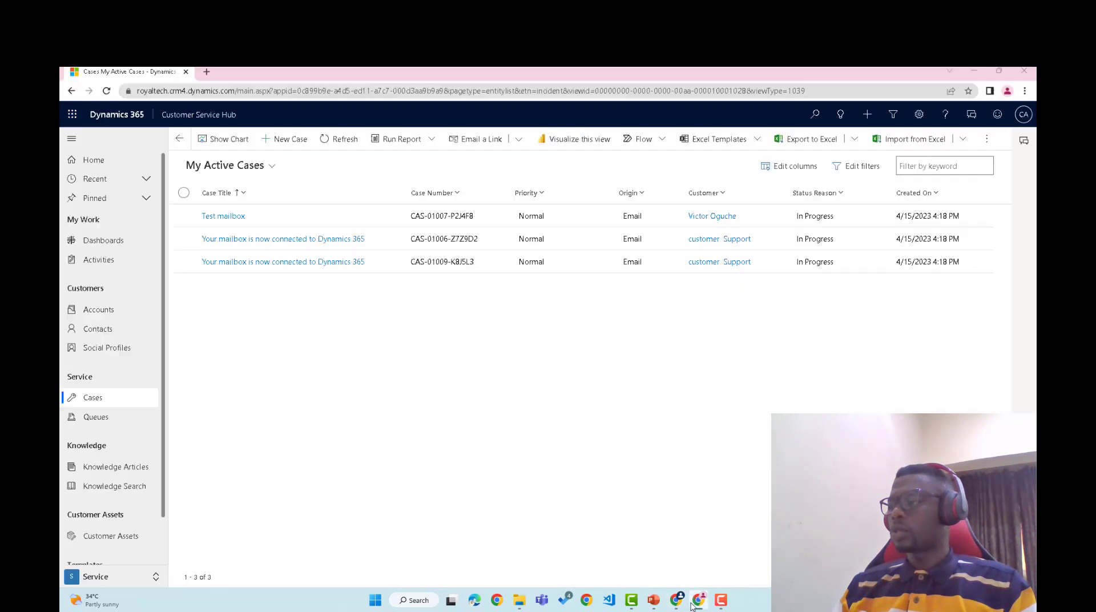
left_click(344, 139)
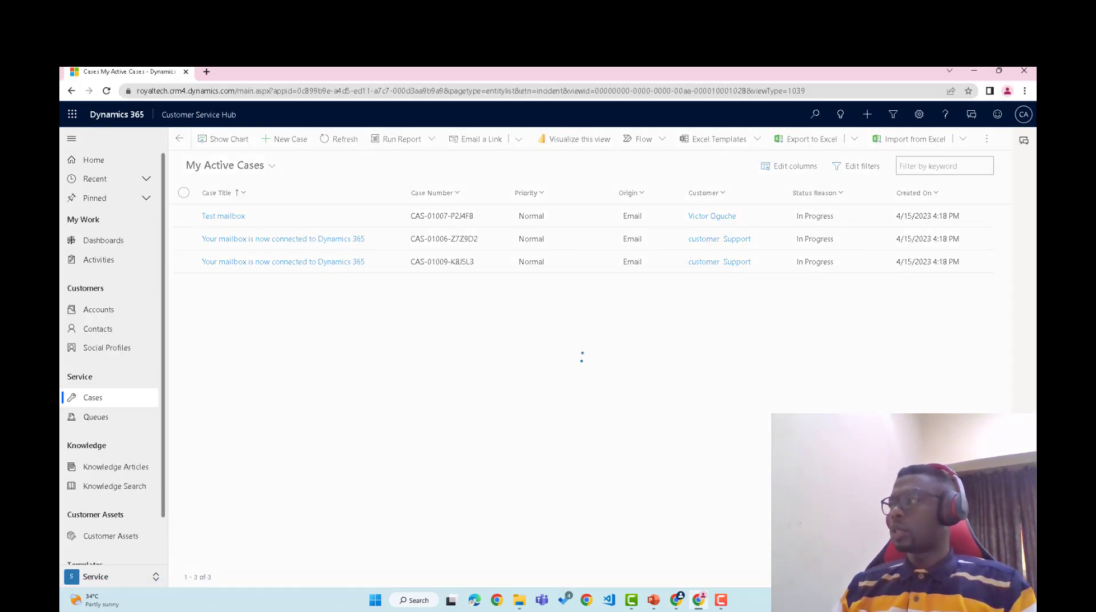
left_click(1023, 114)
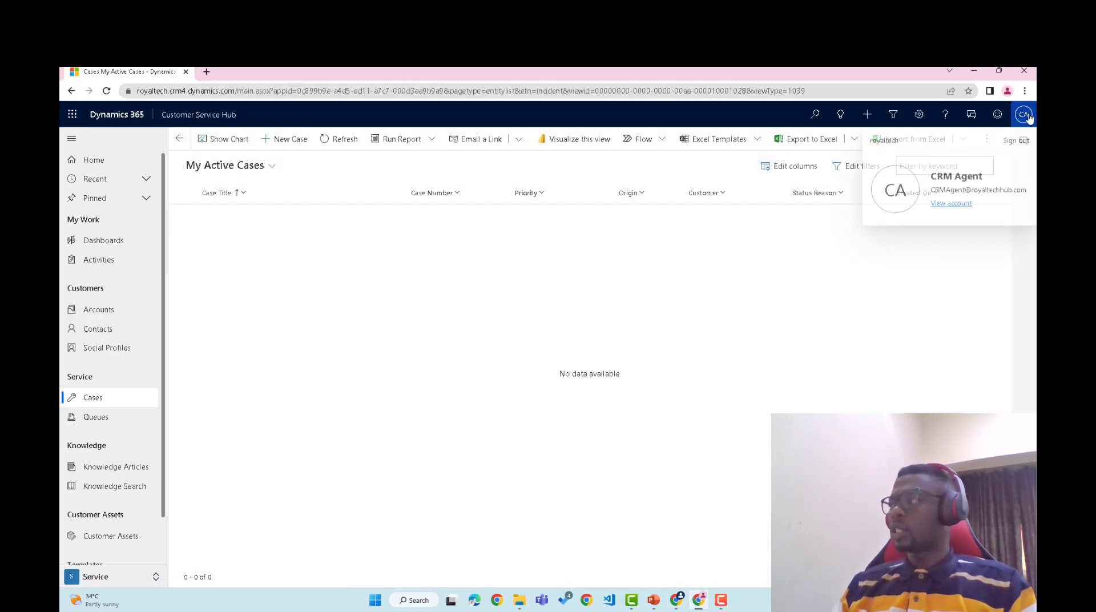
left_click(668, 324)
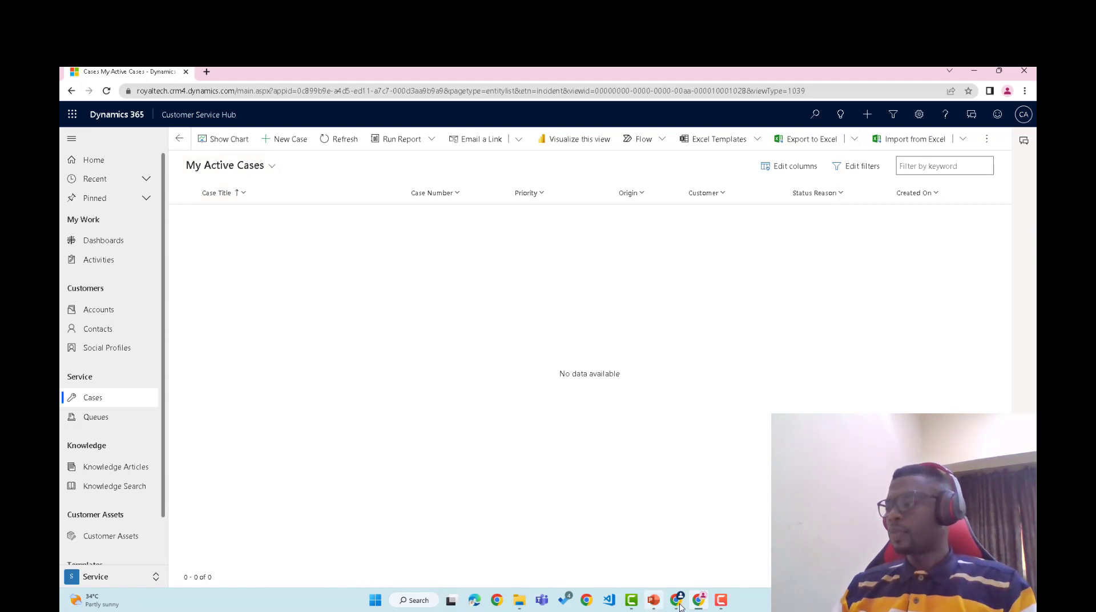
In the administrator's Outlook mailbox, start a new email addressed to customer Support.
mouse_move(677, 599)
left_click(713, 558)
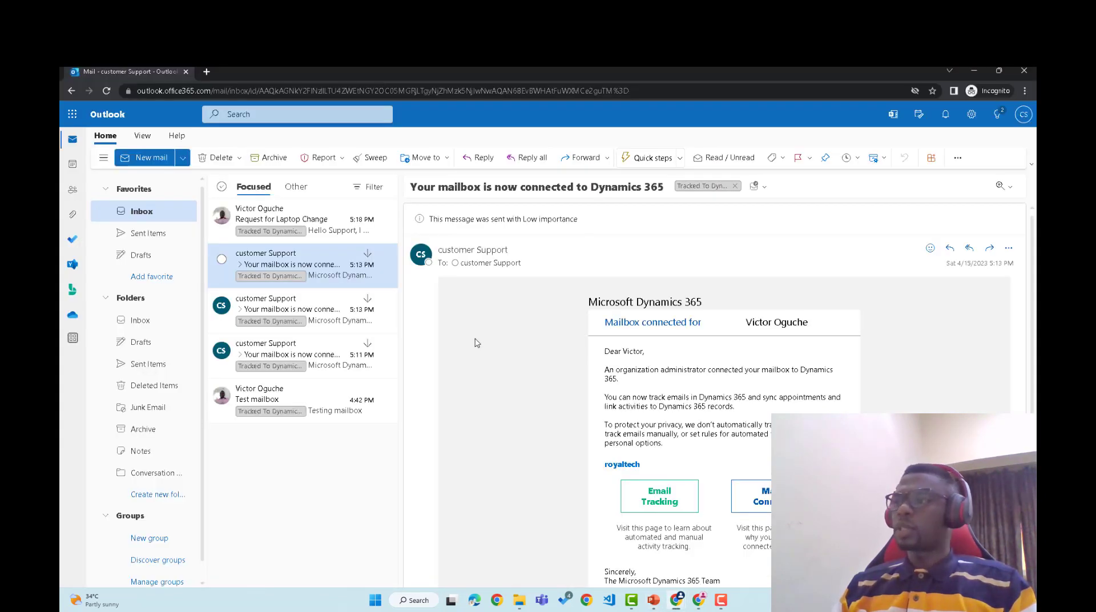
left_click(633, 556)
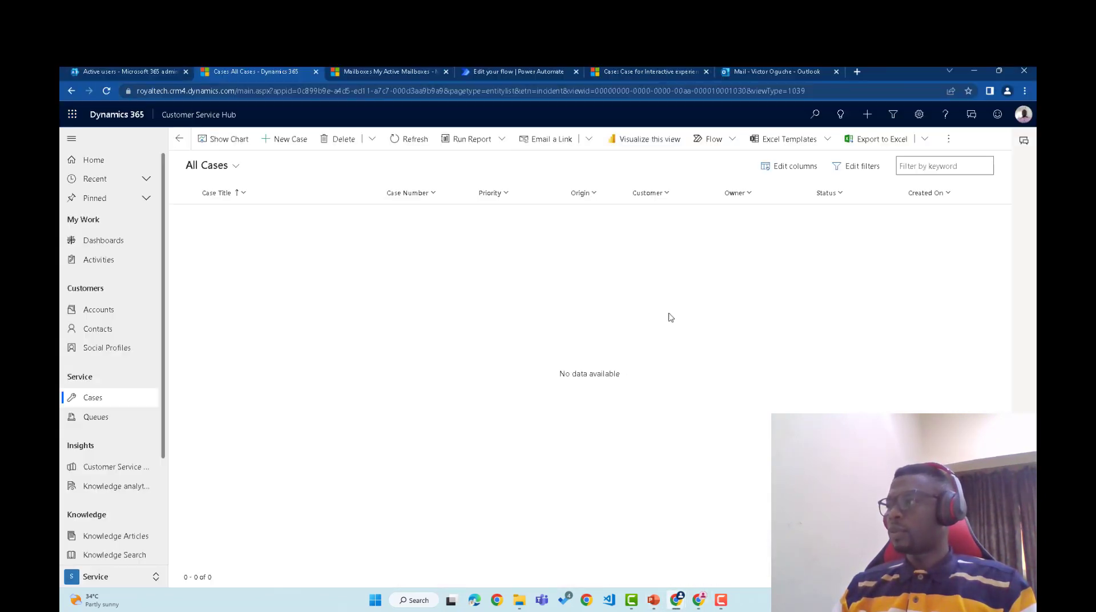
left_click(749, 69)
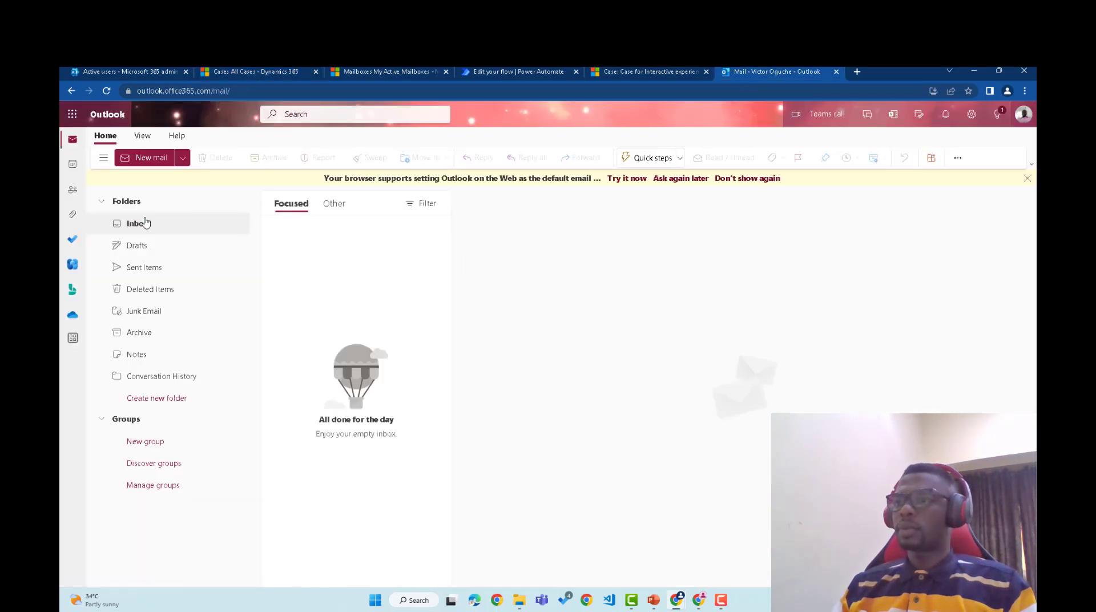
left_click(146, 158)
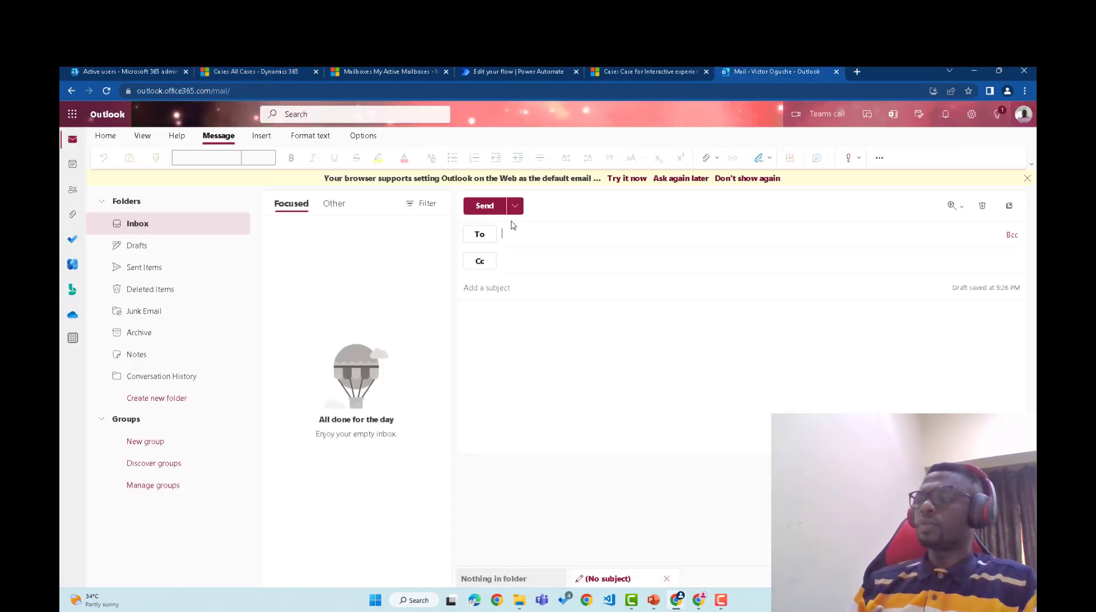
left_click(510, 233)
type("cu")
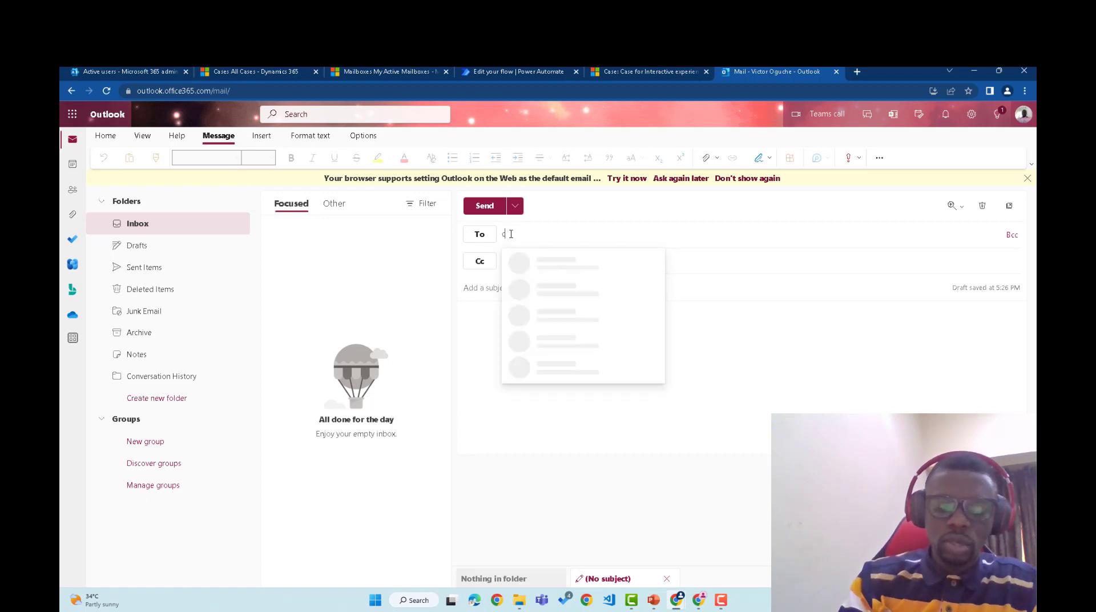
type("stomer")
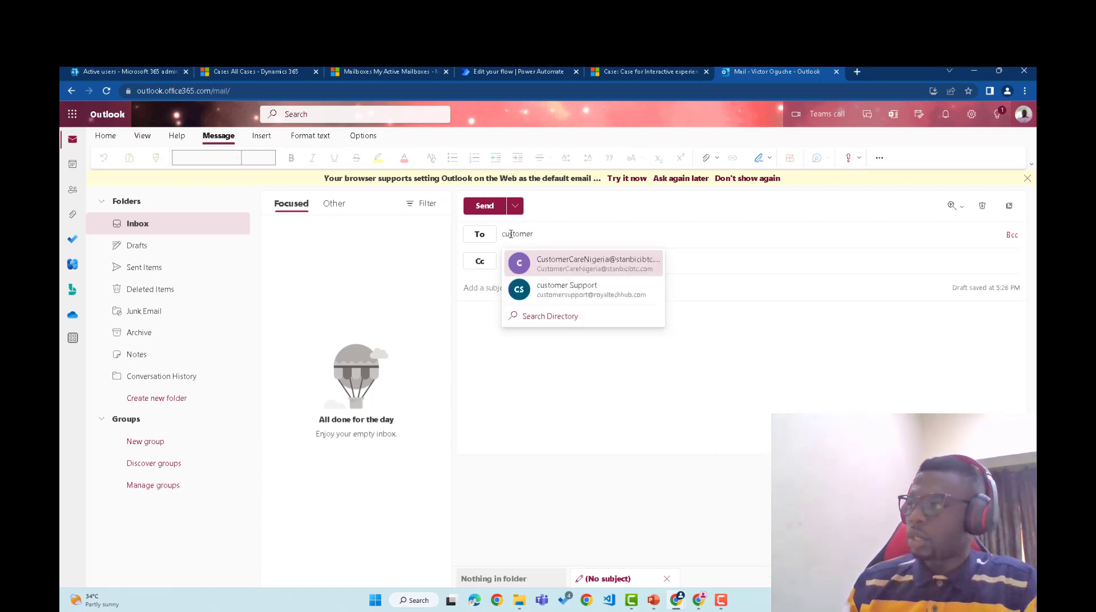
left_click(580, 292)
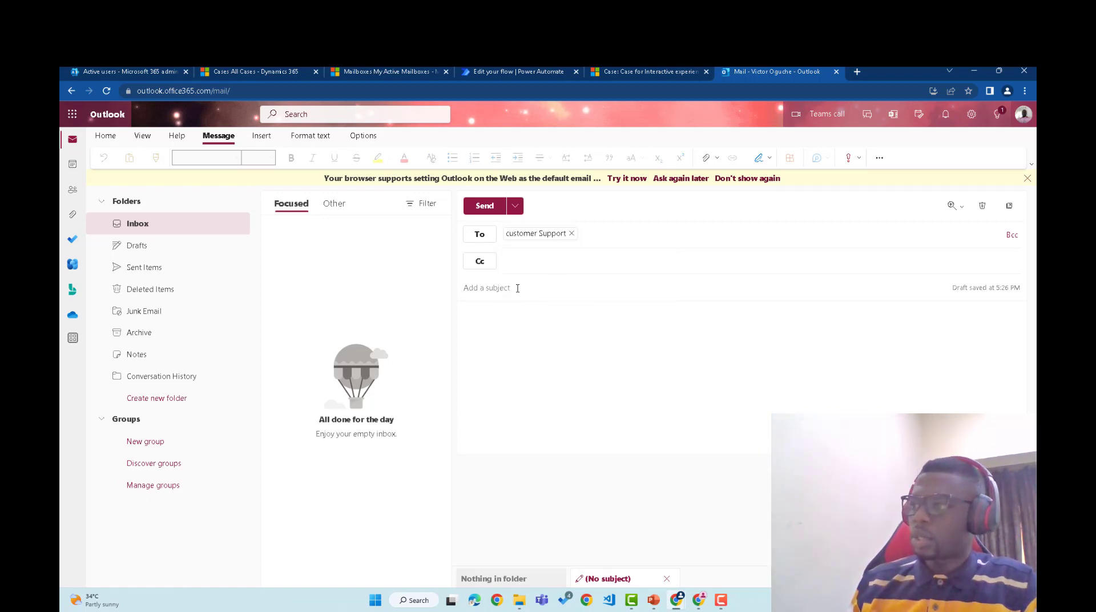
Enter "New laptop repair request" as the subject of the email.
type("Re")
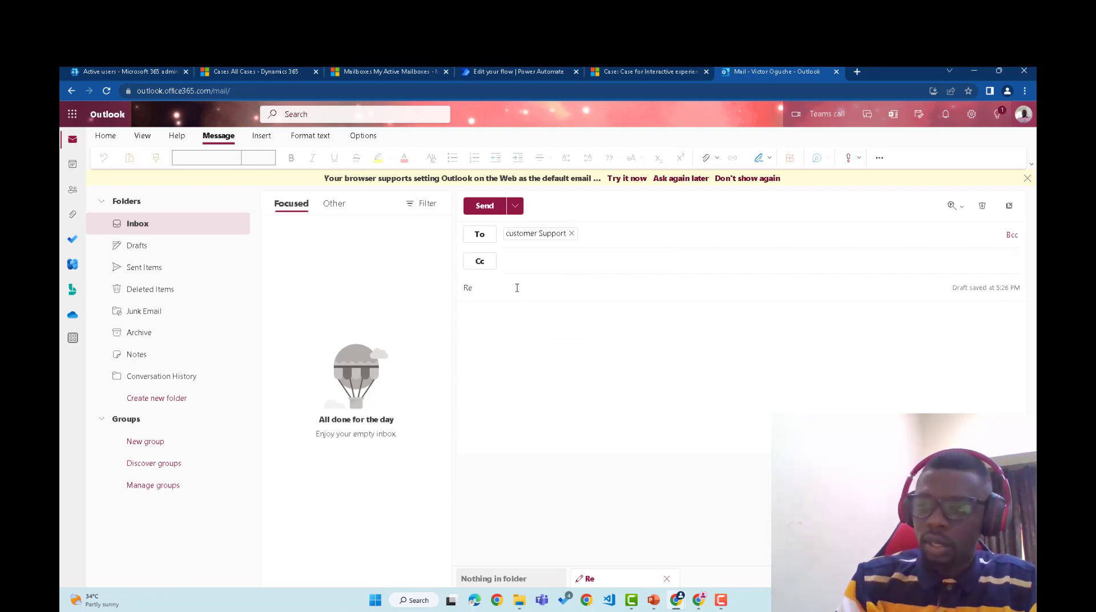
key("BackSpace")
key("BackSpace")
type("New")
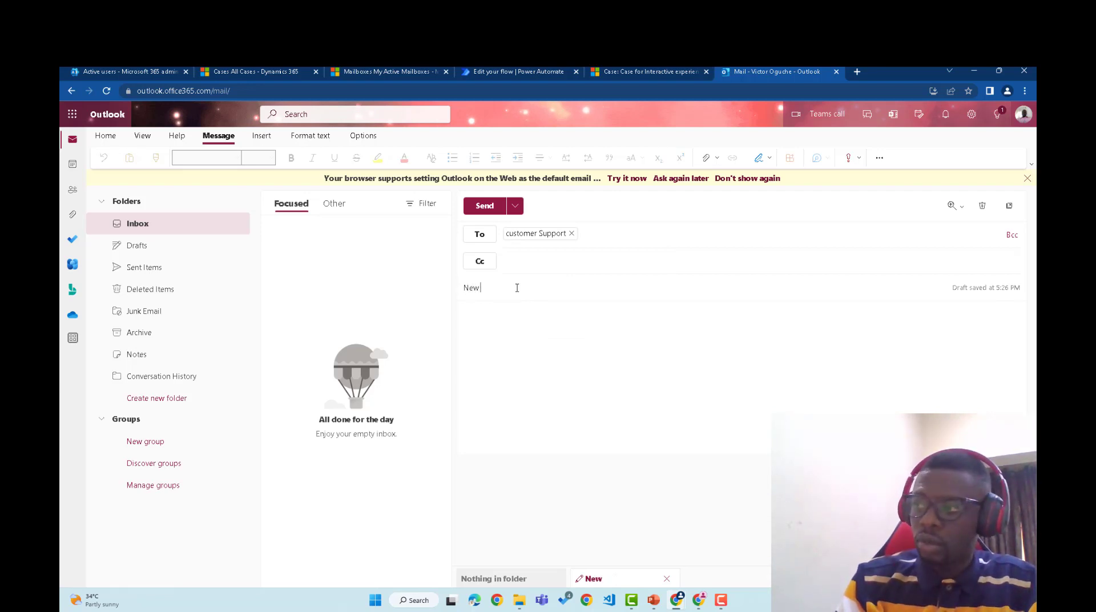
type(" la")
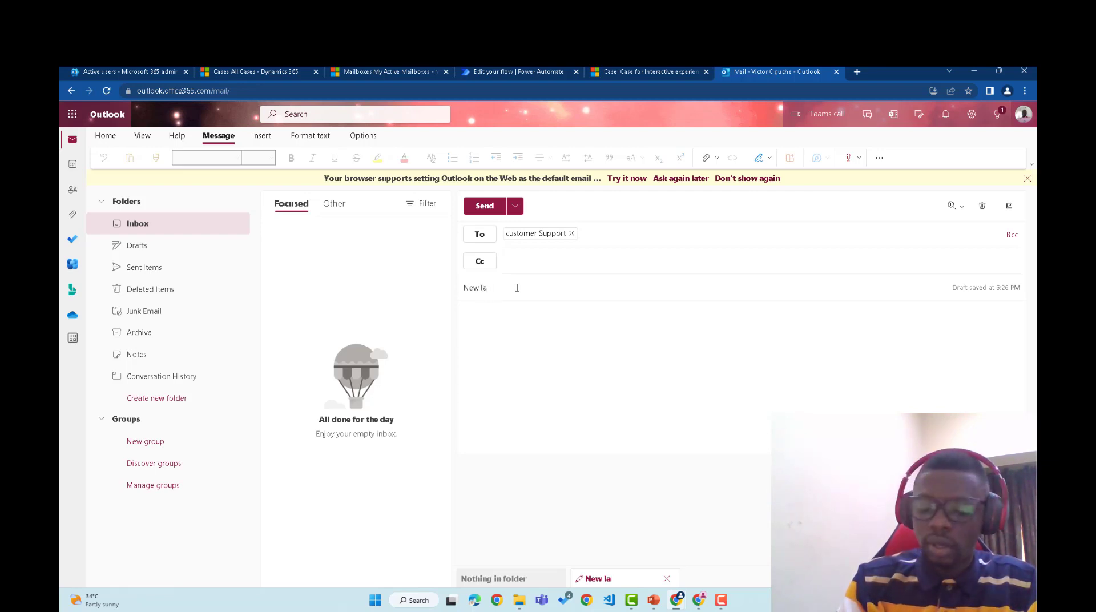
type("ptop repair request")
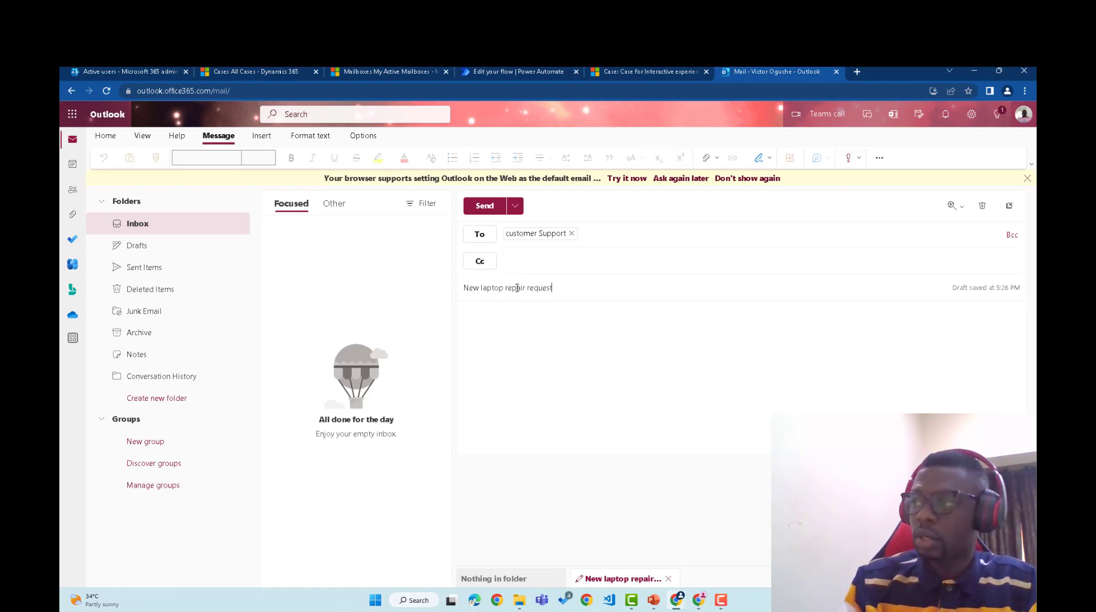
Write the message body "Hello Team," followed by "Kindly assist with my laptop repairs as I am unable to turn it on.".
left_click(489, 322)
type("H")
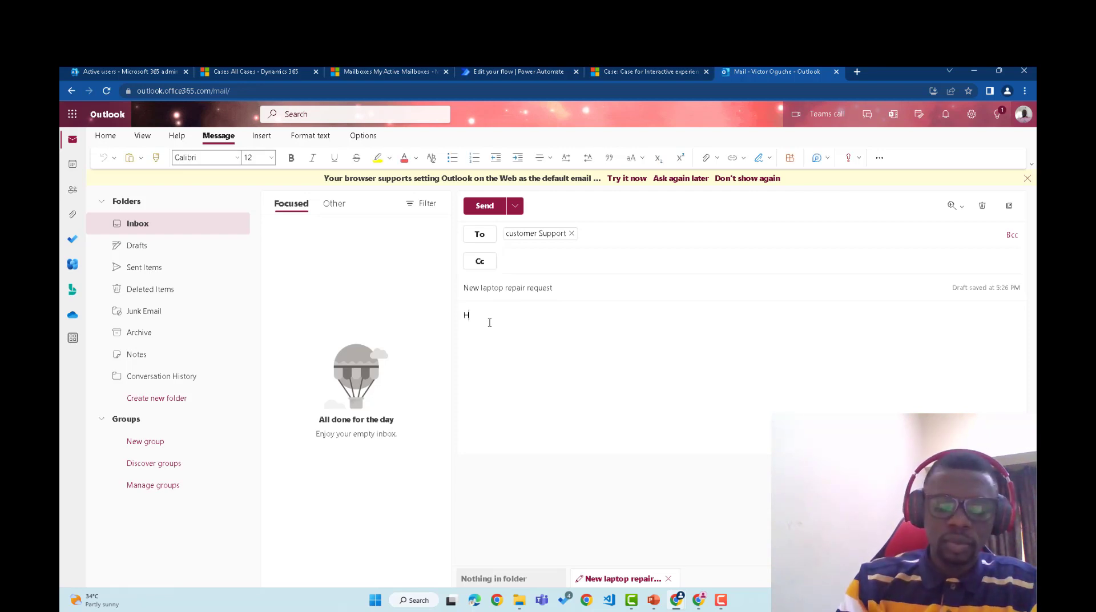
type("ello Team,")
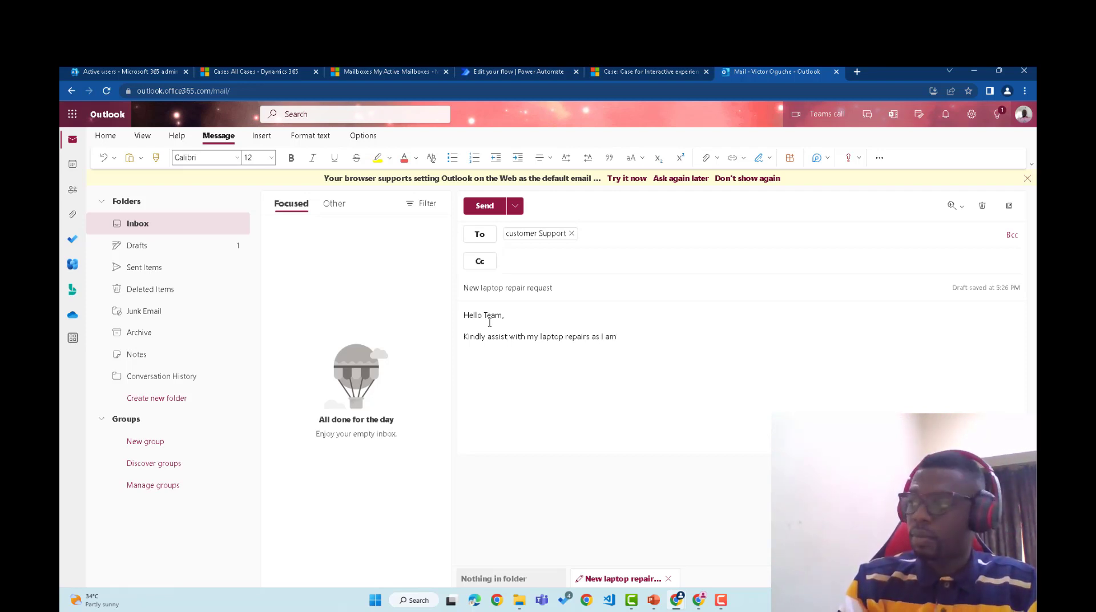
type("able ")
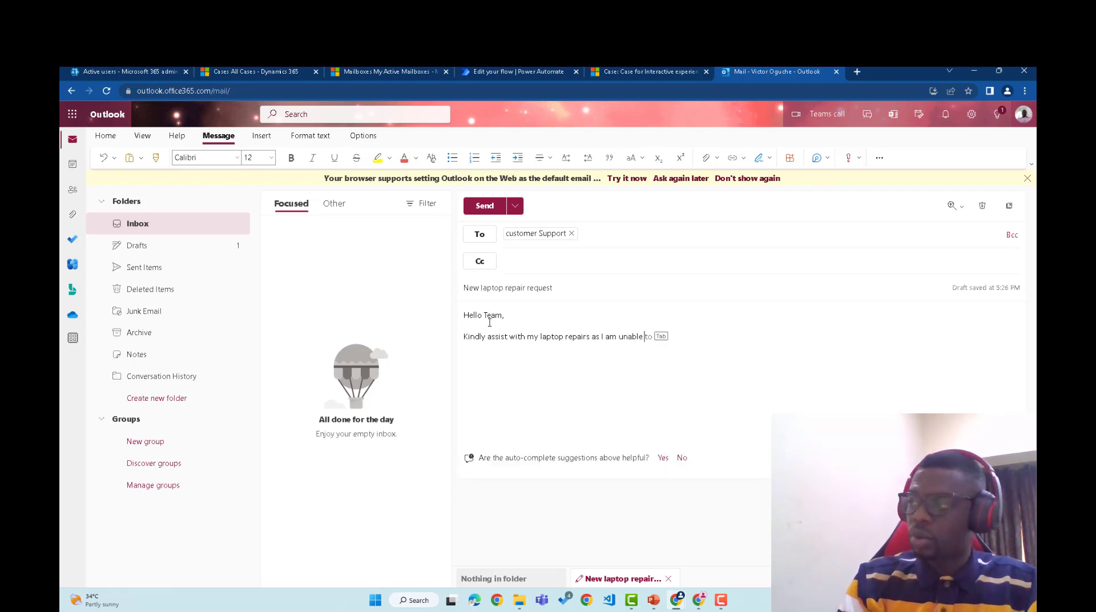
type("t")
key("Tab")
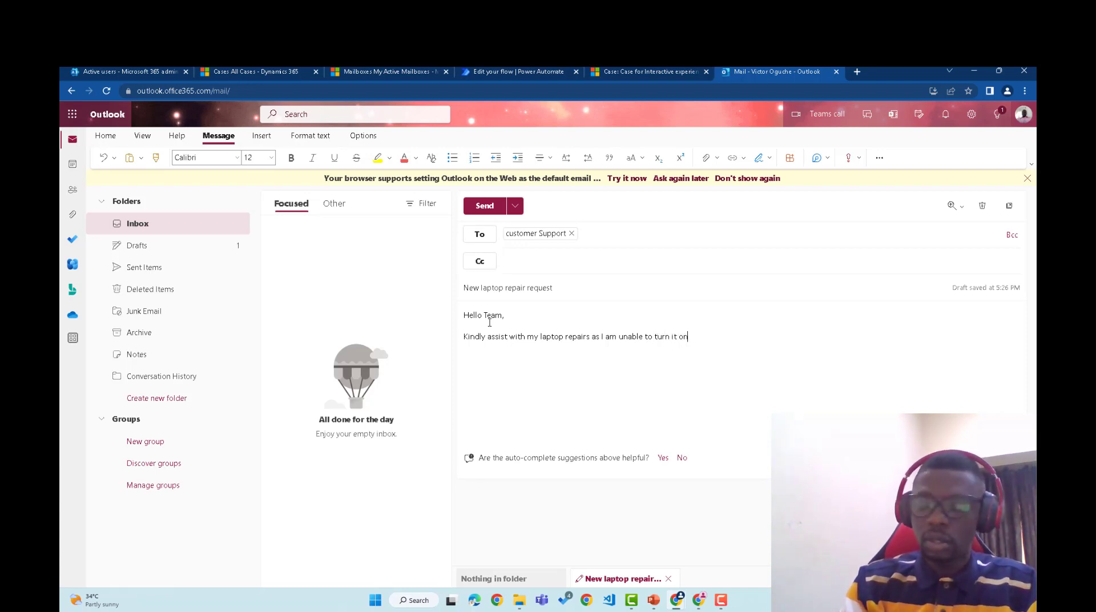
type("turn it on.")
key("Return")
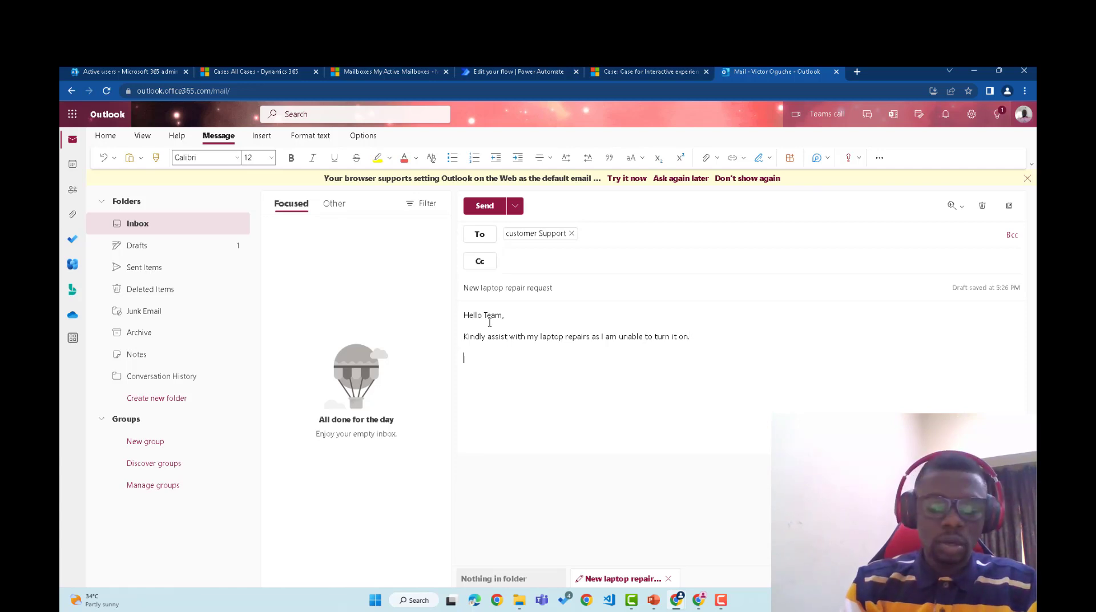
Close the message with a correctly spelled "Warm regards" and send the email.
type("Warm regrads")
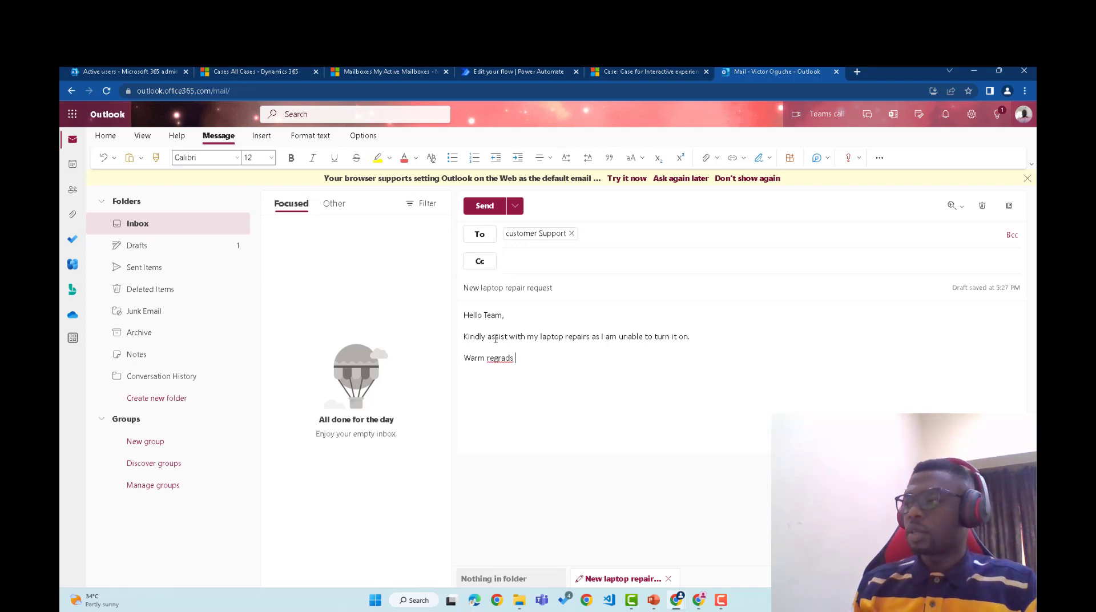
right_click(499, 358)
left_click(500, 359)
right_click(501, 358)
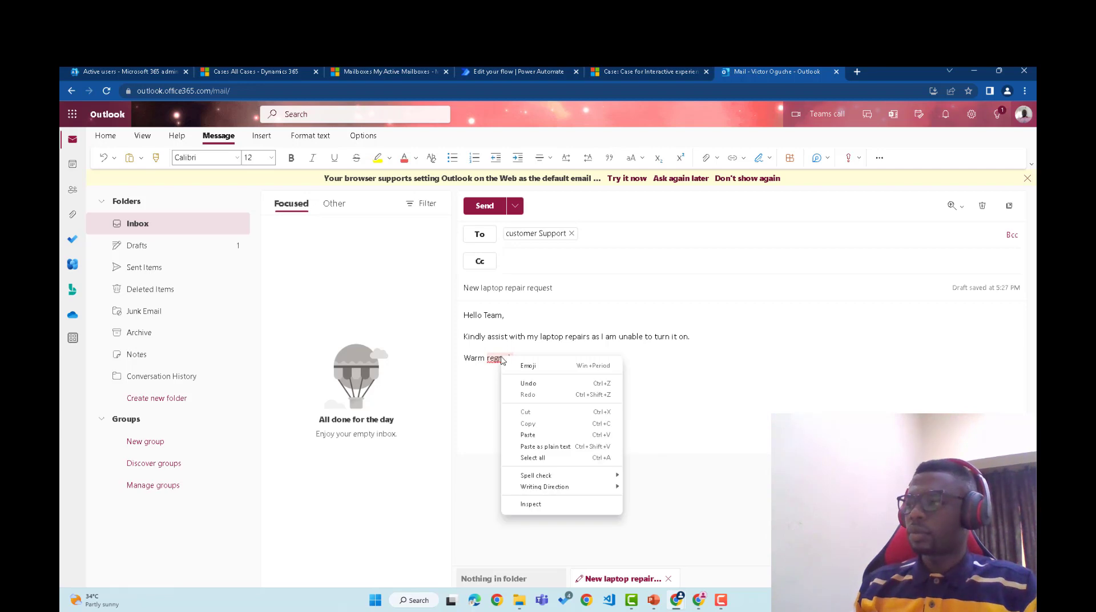
left_click(501, 358)
left_click(503, 389)
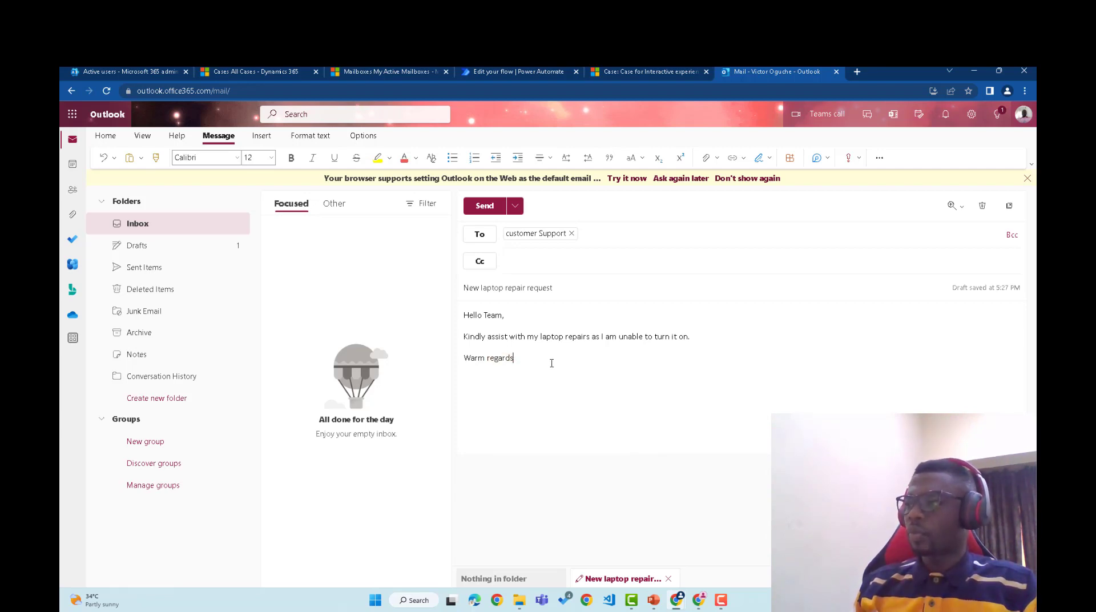
left_click(487, 206)
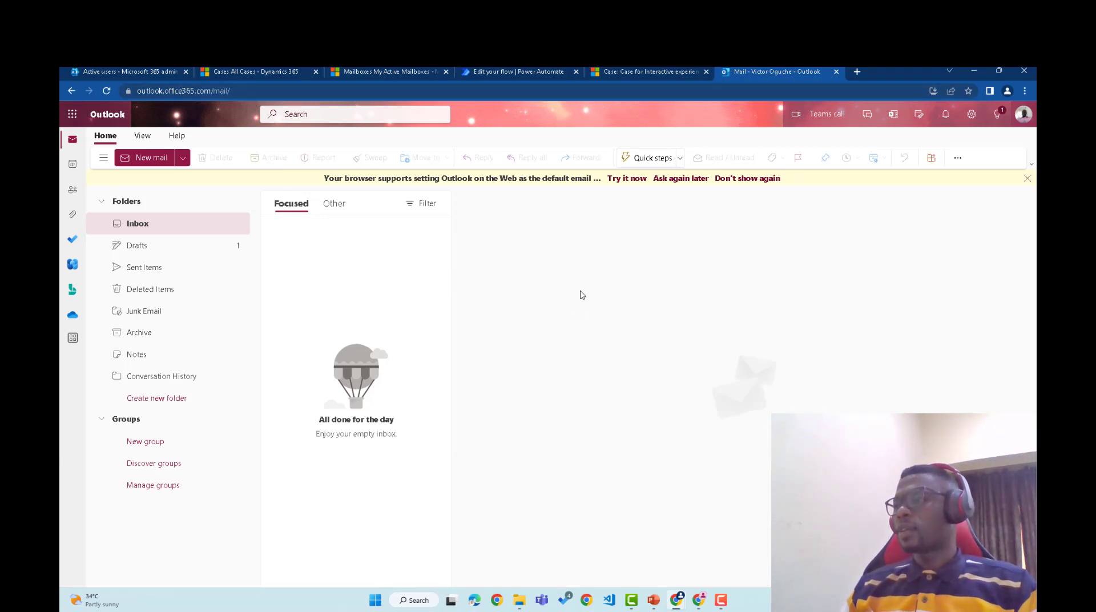
Check the customer Support inbox for the laptop repair email and return to the administrator's window.
mouse_move(676, 600)
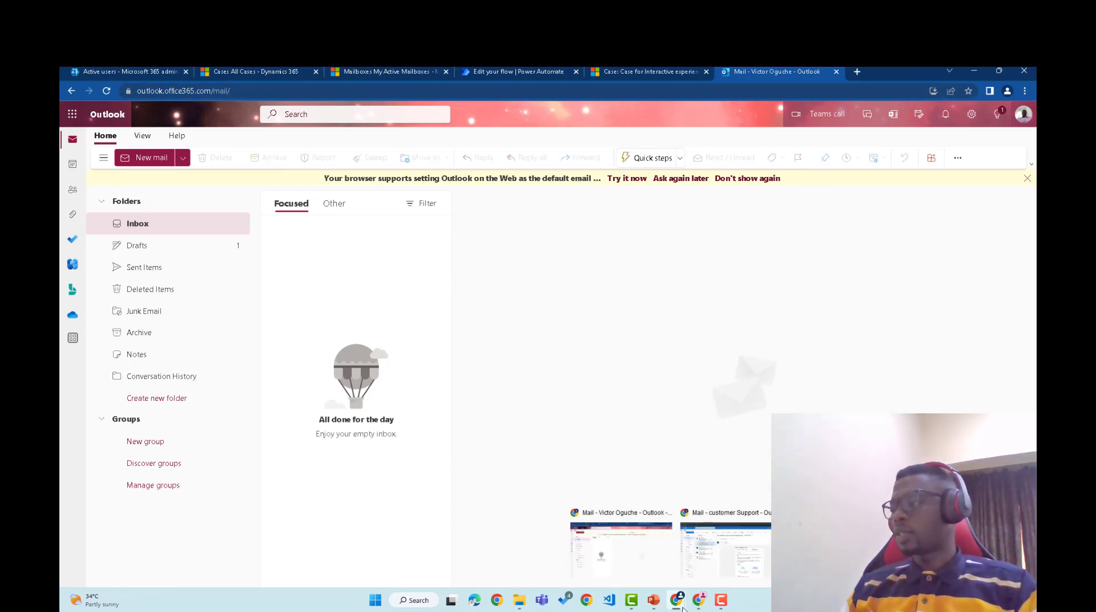
left_click(729, 555)
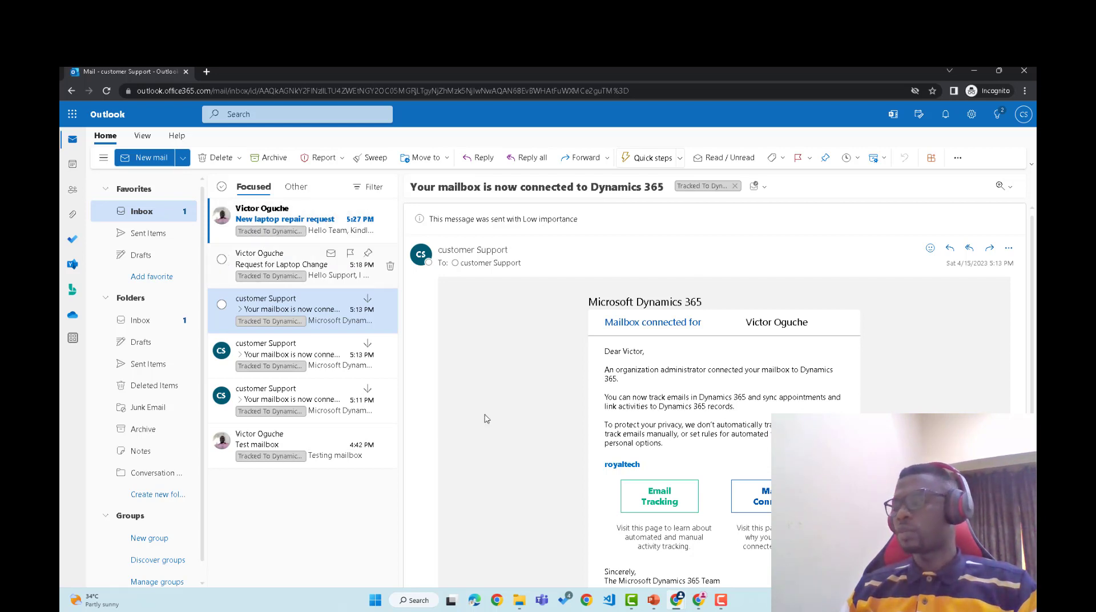
mouse_move(680, 606)
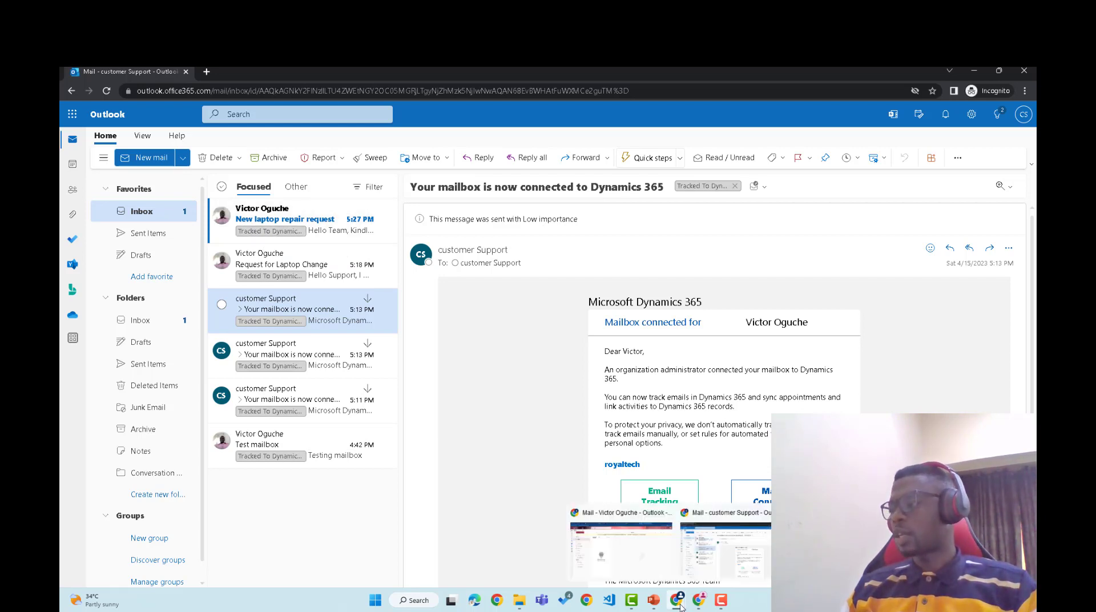
left_click(656, 561)
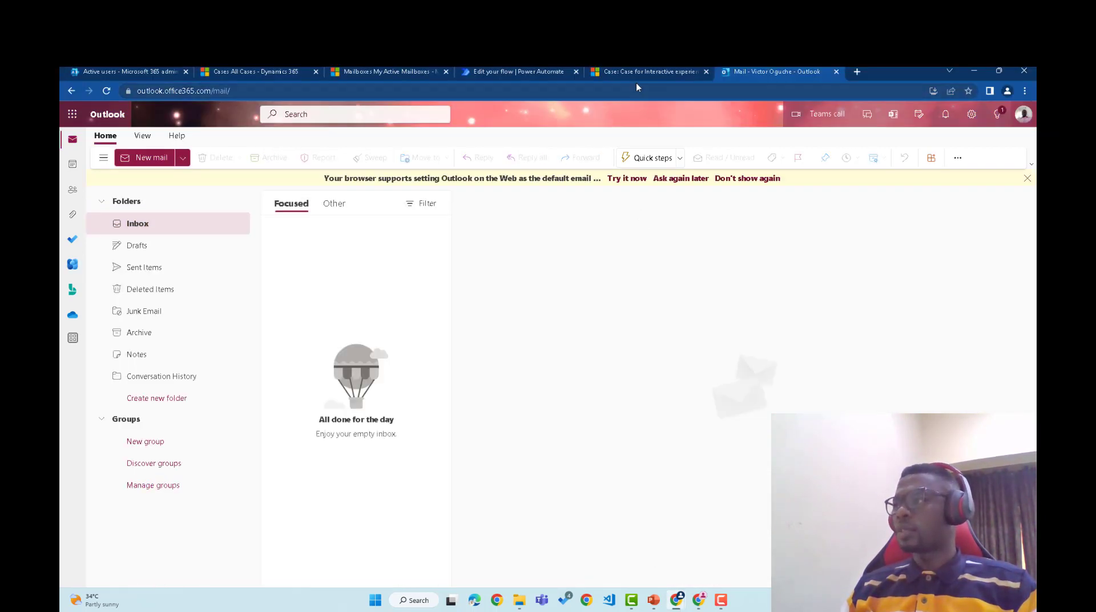
Refresh the All Cases list to check the new email case's owner, and switch to the My Active Cases view.
left_click(256, 72)
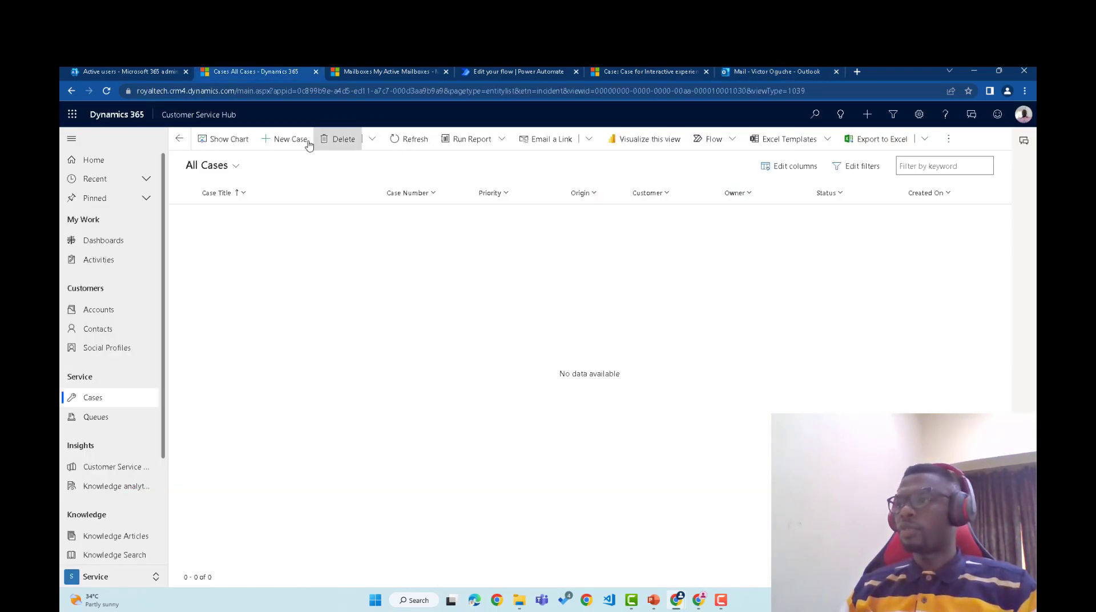
left_click(406, 139)
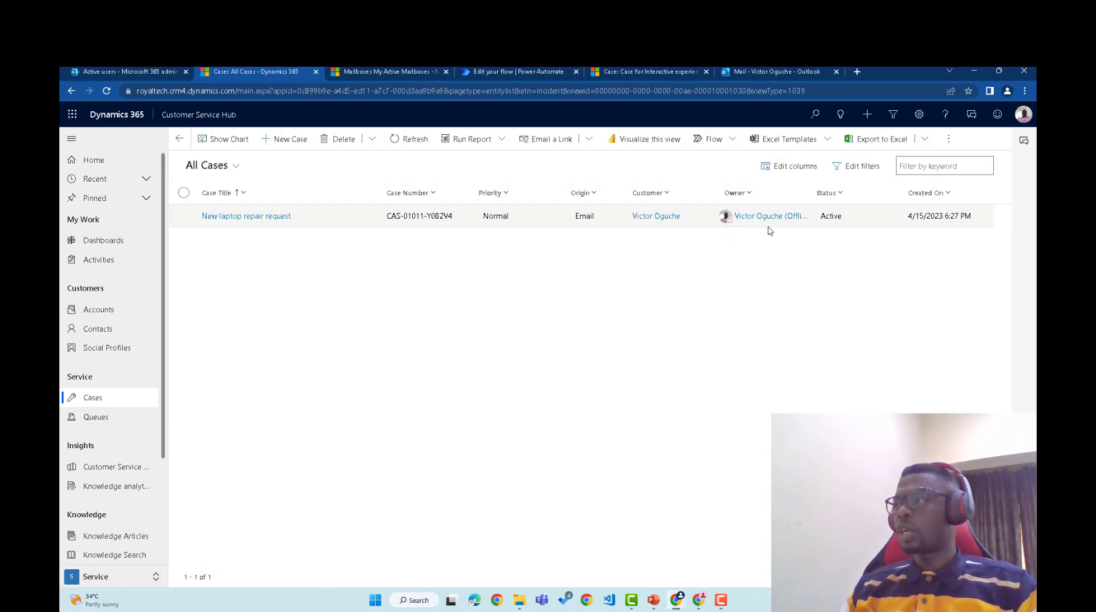
left_click(403, 141)
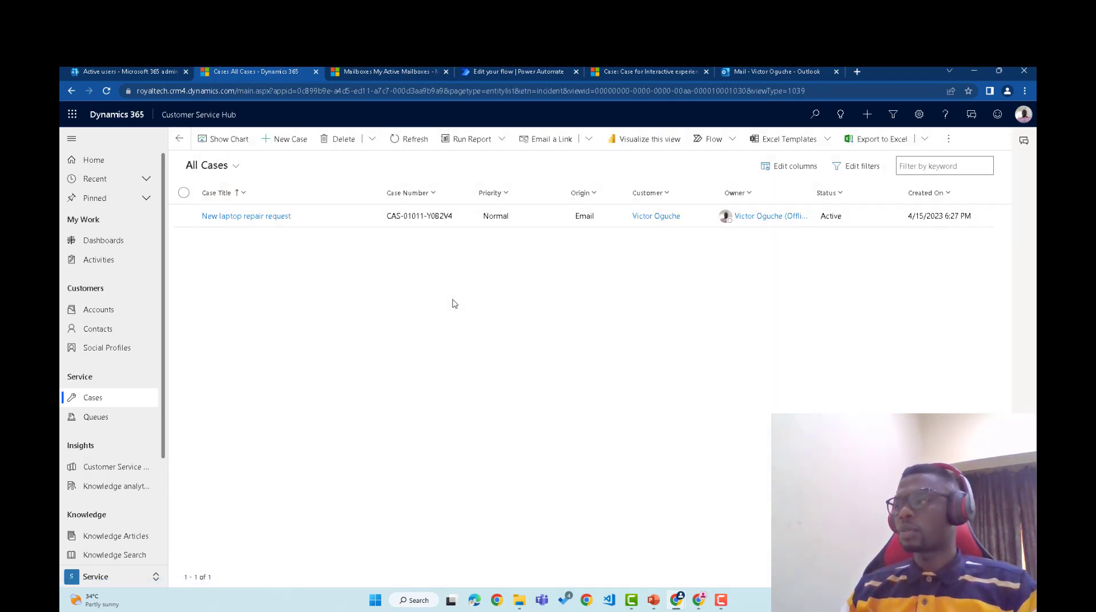
left_click(402, 143)
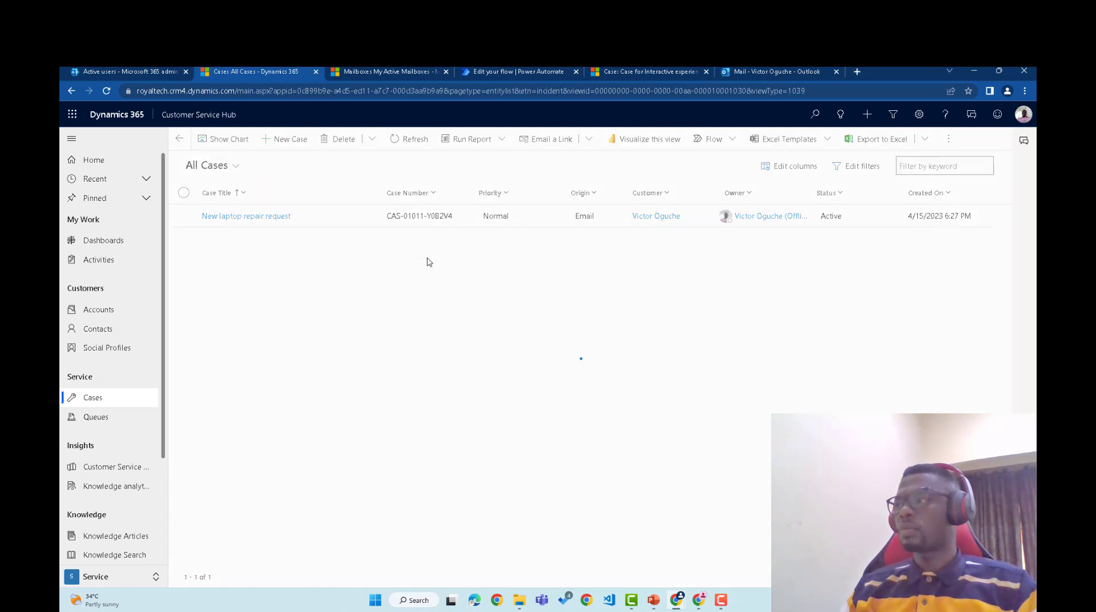
left_click(230, 167)
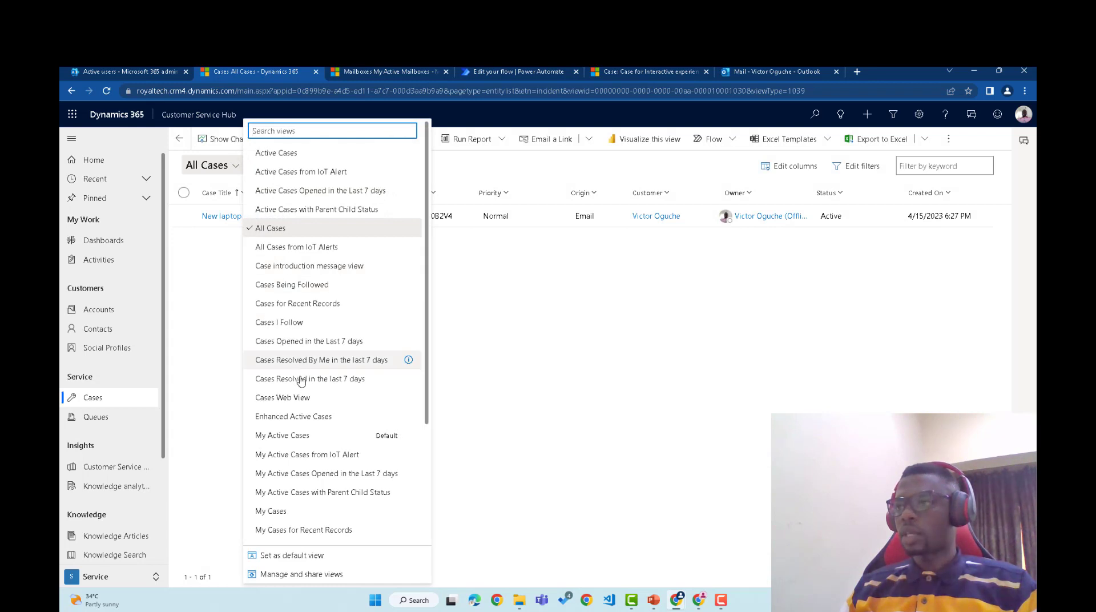
left_click(293, 435)
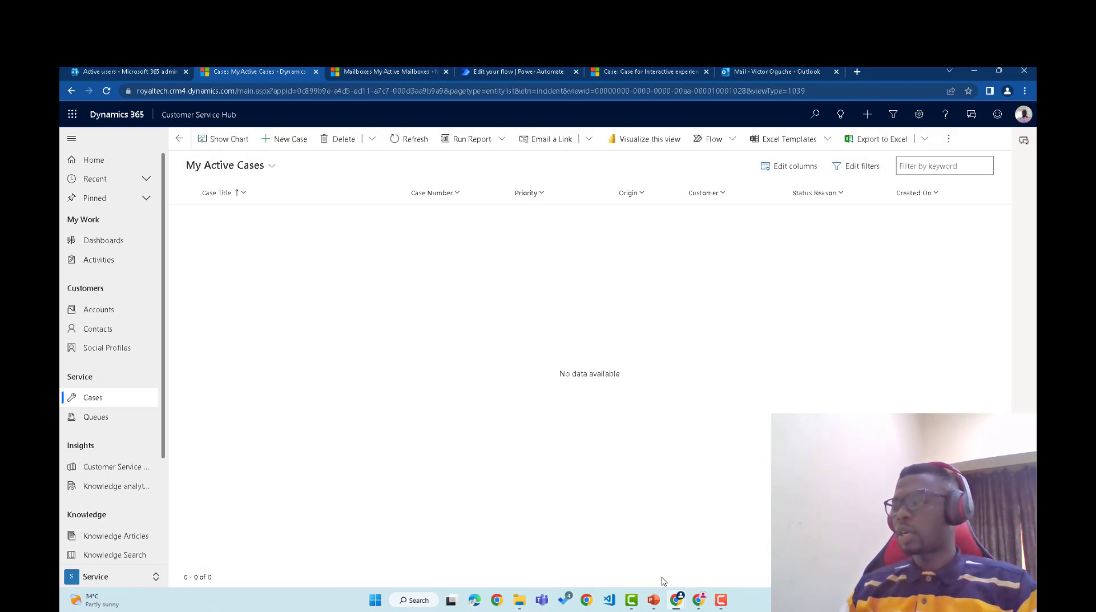
Switch to the support agent's Dynamics 365 window and check which account is signed in.
mouse_move(679, 608)
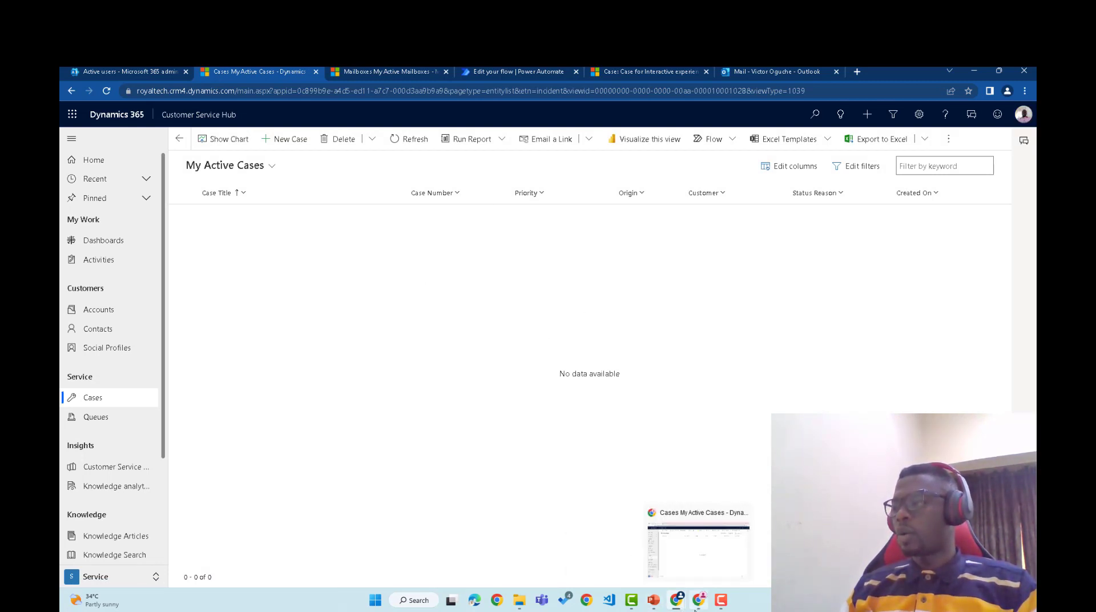
left_click(701, 548)
left_click(1023, 114)
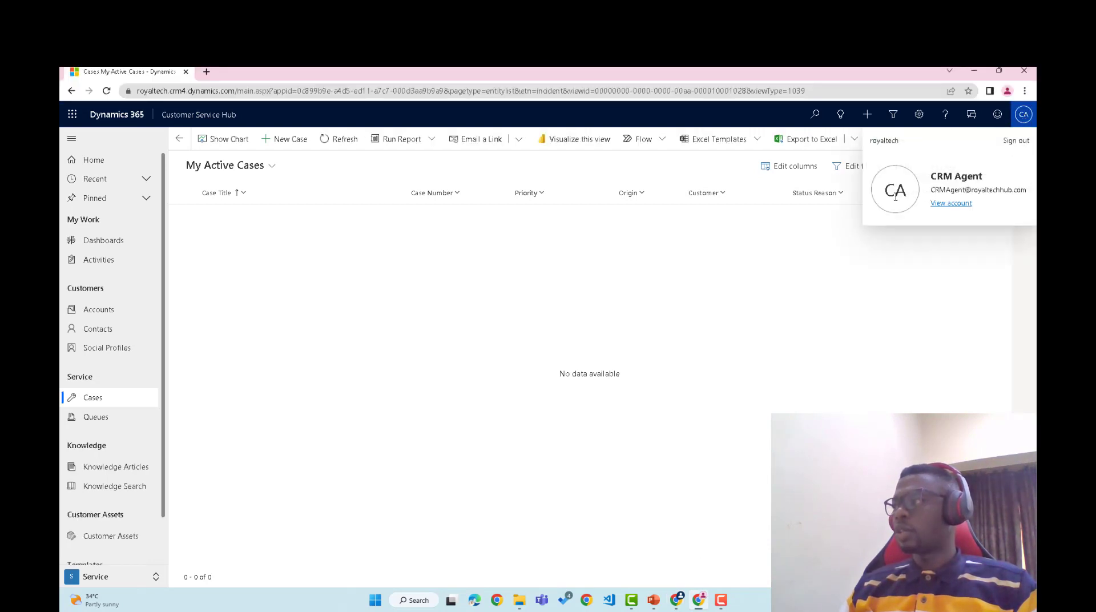
left_click(638, 340)
Refresh the agent's active cases and open the "New laptop repair request" case to review its details and assignment timeline.
left_click(339, 138)
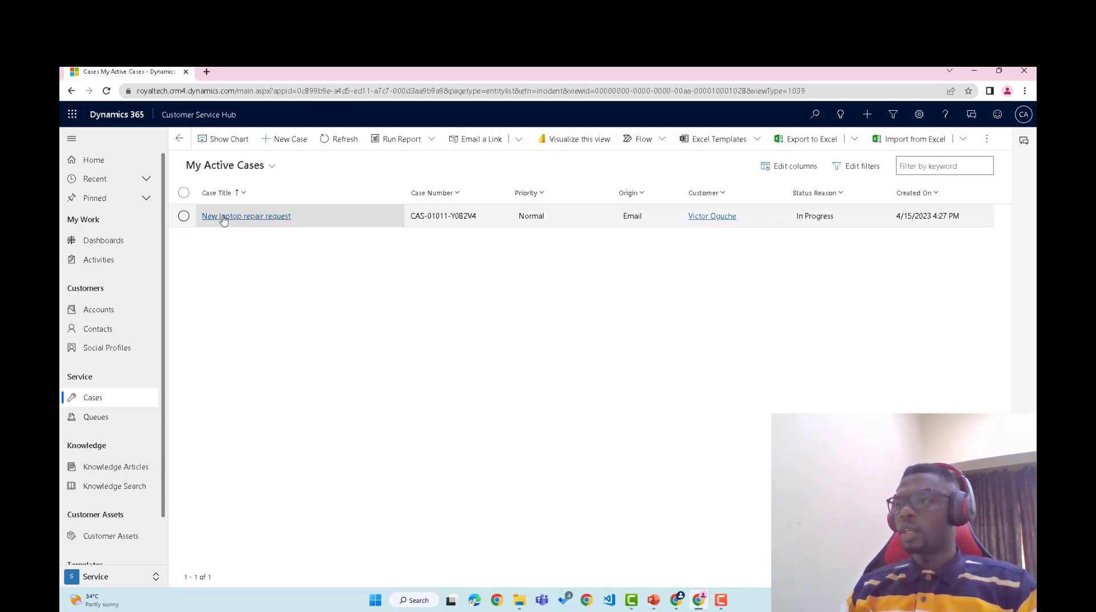
left_click(261, 217)
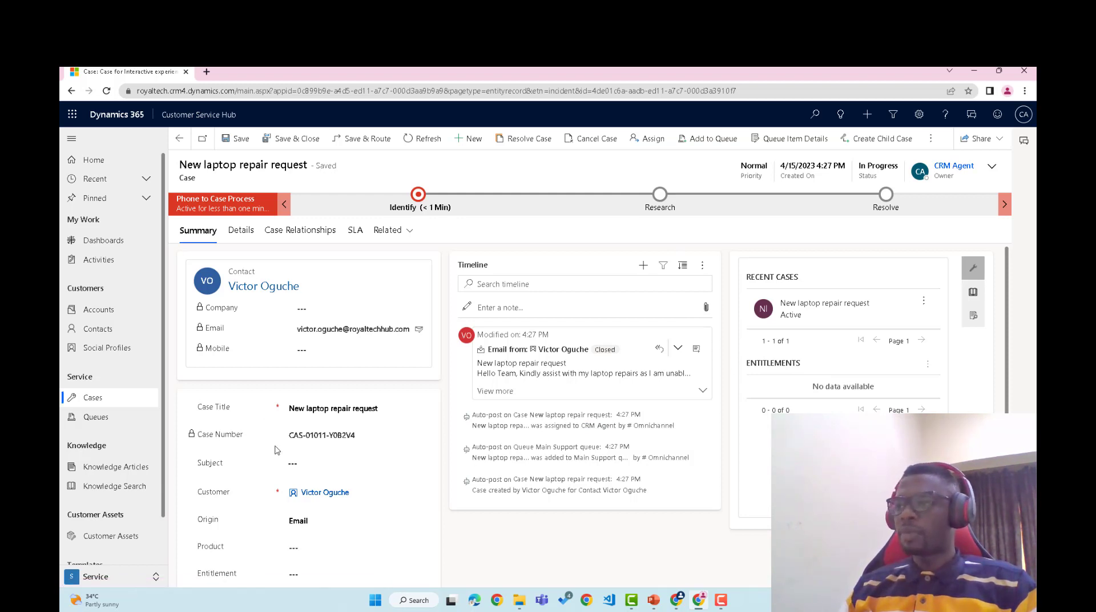
left_click(290, 462)
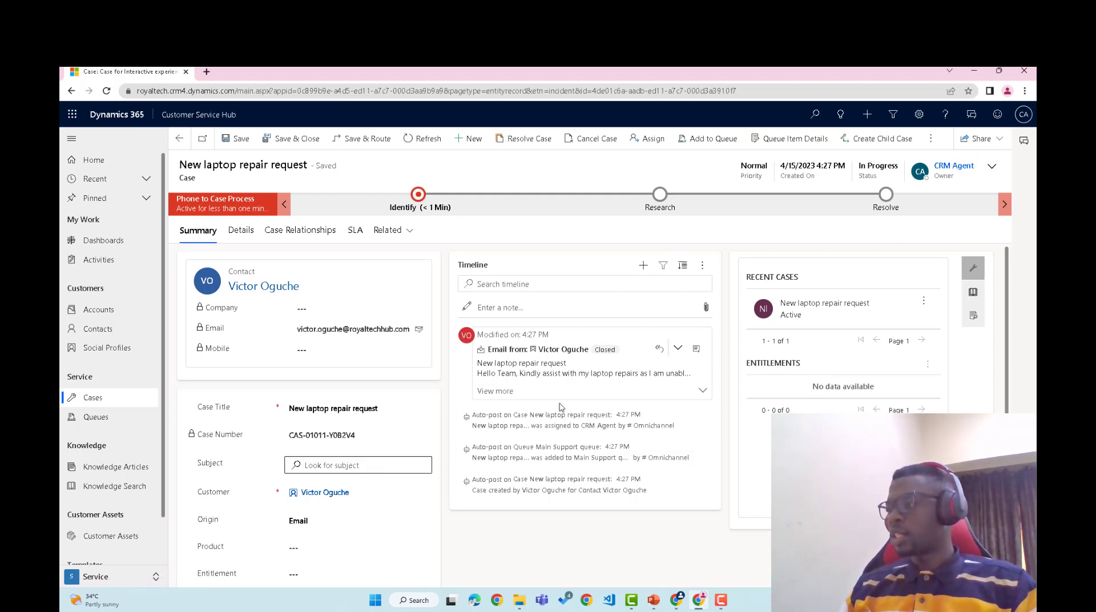